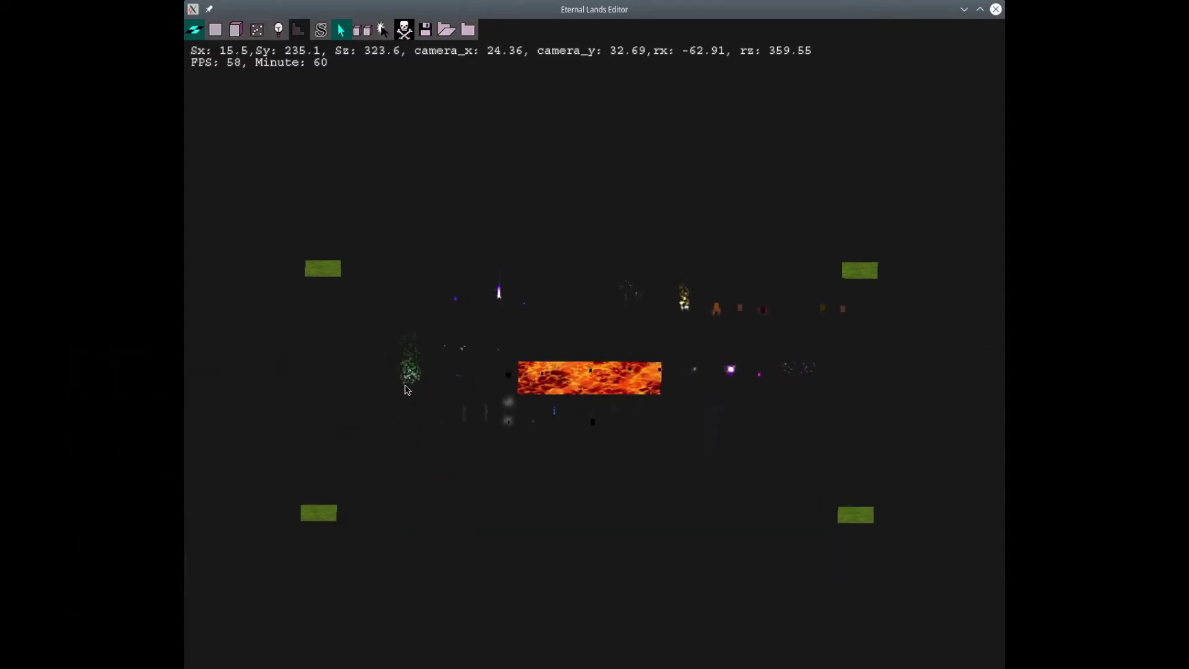
Step: Examine the particle effects around the map's northwest grass tile and the green sparkle column up close
key("Left")
scroll(408, 390, "up", 3)
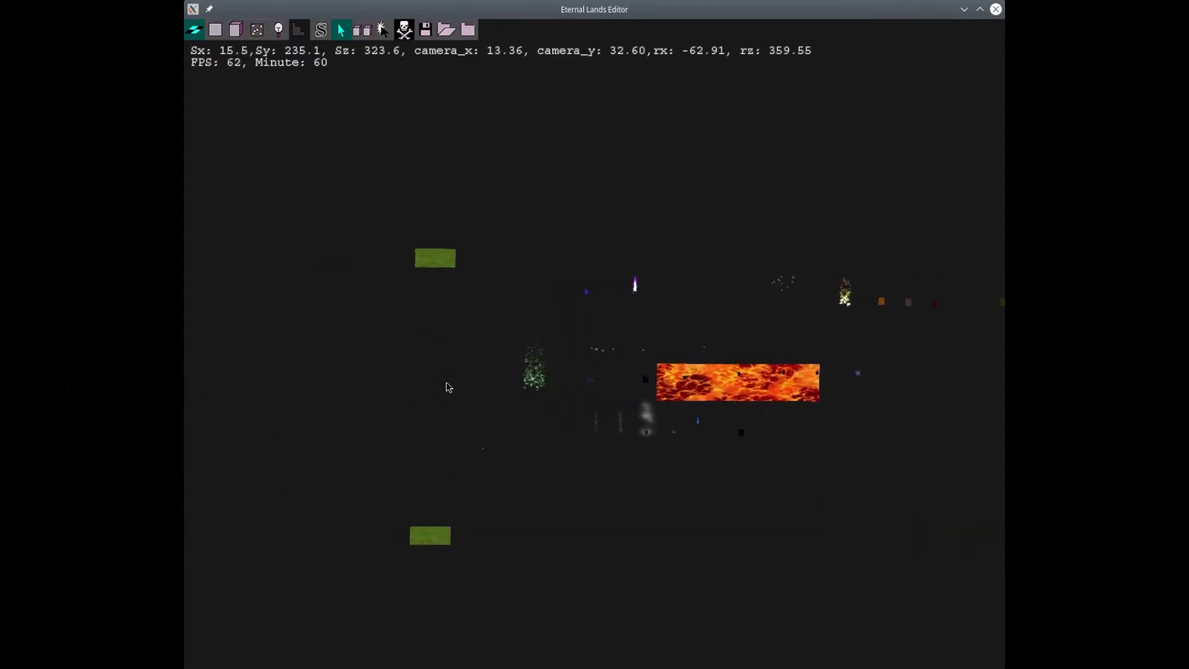
key("Up")
scroll(451, 386, "up", 5)
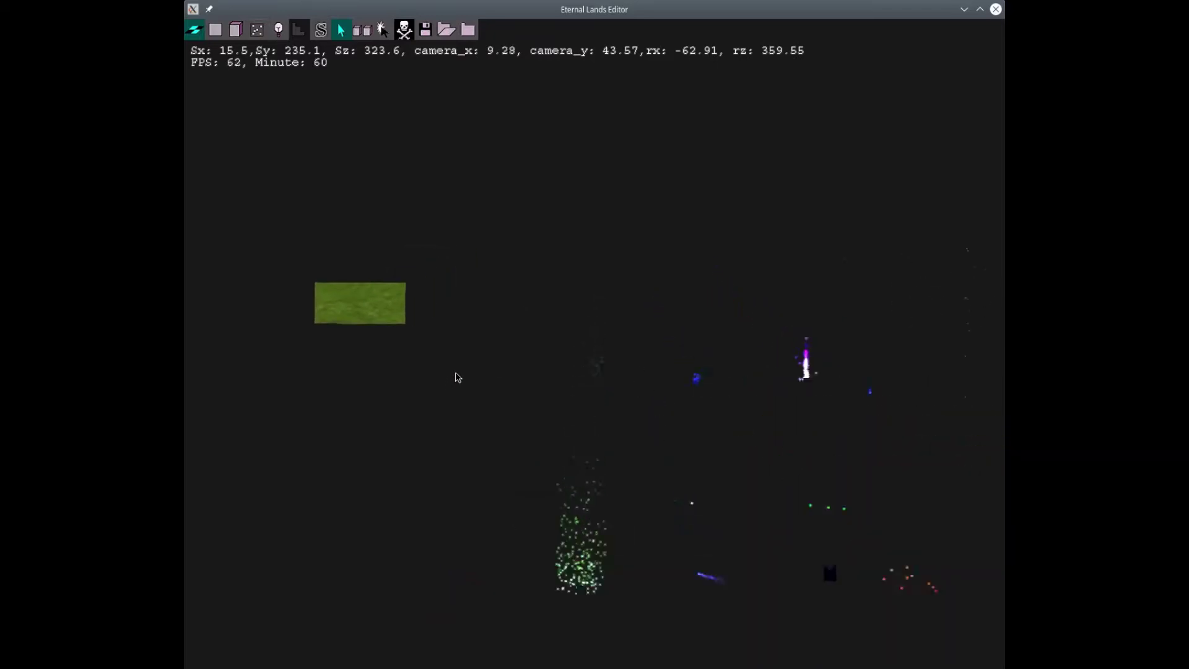
key("Down")
scroll(459, 376, "up", 2)
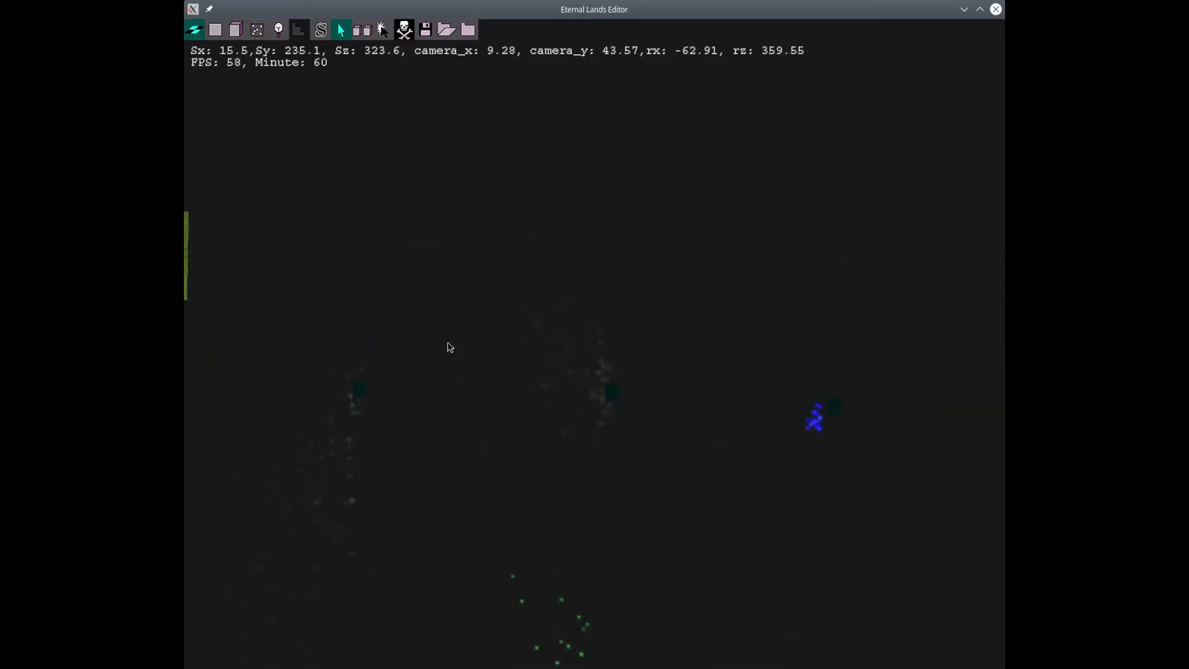
scroll(450, 347, "down", 3)
Step: Examine the northern row of particle effects from the blue particles eastward to the northeast grass tile
key("Right")
key("Right")
key("Right")
key("Right")
key("Right")
key("Right")
key("Right")
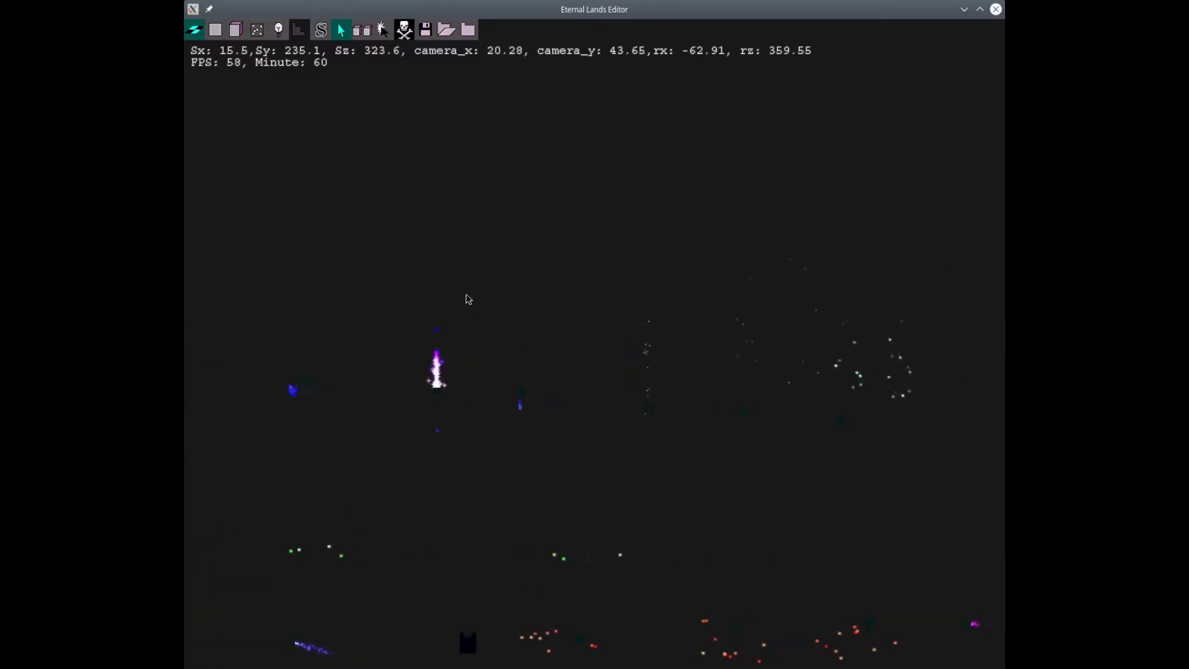
key("Right")
key("Right")
key("Right")
key("Right")
key("Right")
key("Right")
key("Right")
key("Right")
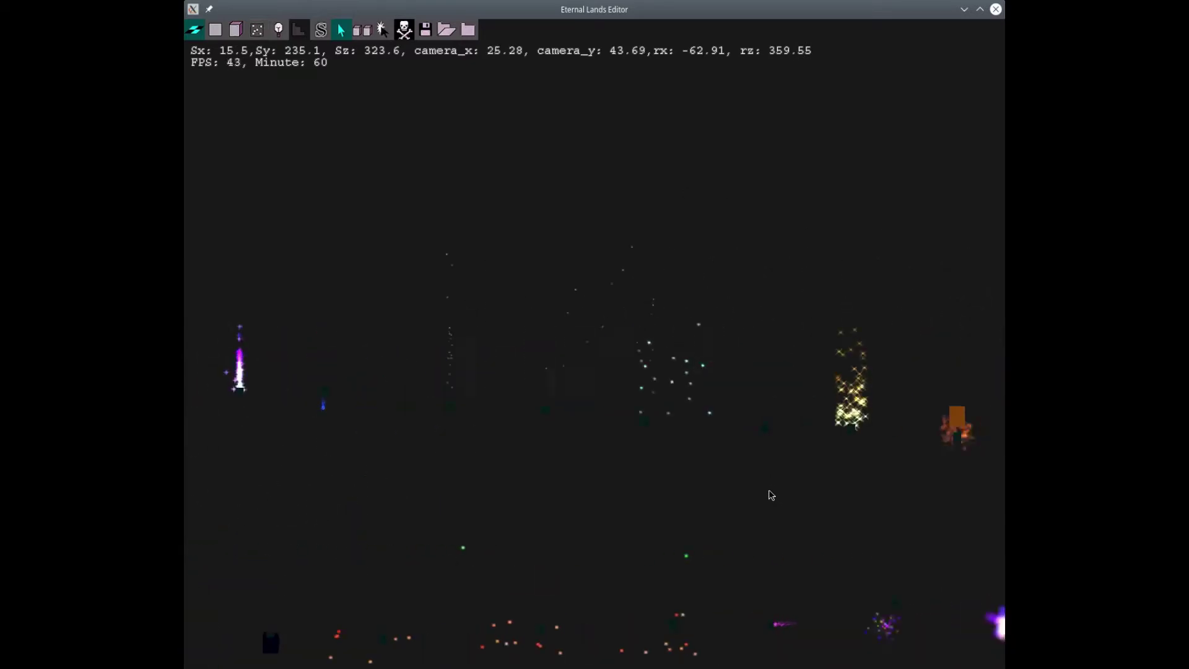
key("Right")
key("Right")
key("Right")
key("Right")
key("Right")
key("Right")
key("Right")
key("Right")
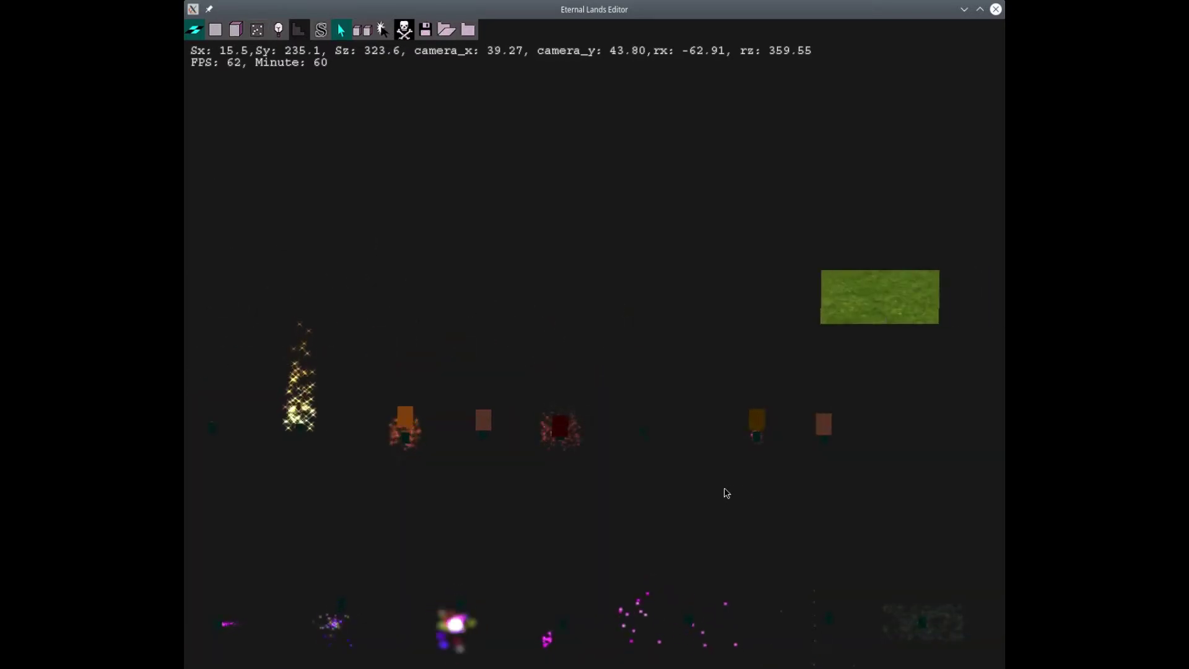
Step: Examine the particle effects on the map's east side, from the fire effects south to the wide blue effect
key("Down")
key("Down")
key("Down")
key("Down")
key("Down")
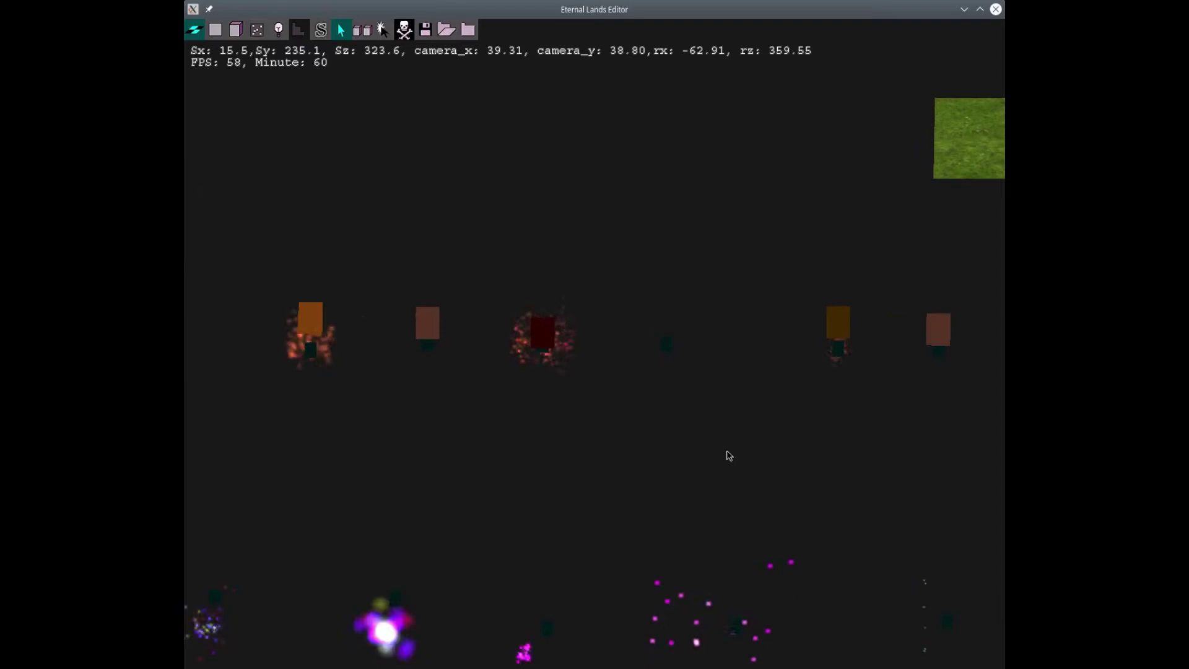
key("Down")
key("Down")
key("Down")
key("Down")
key("Down")
key("Down")
key("Down")
key("Down")
key("Down")
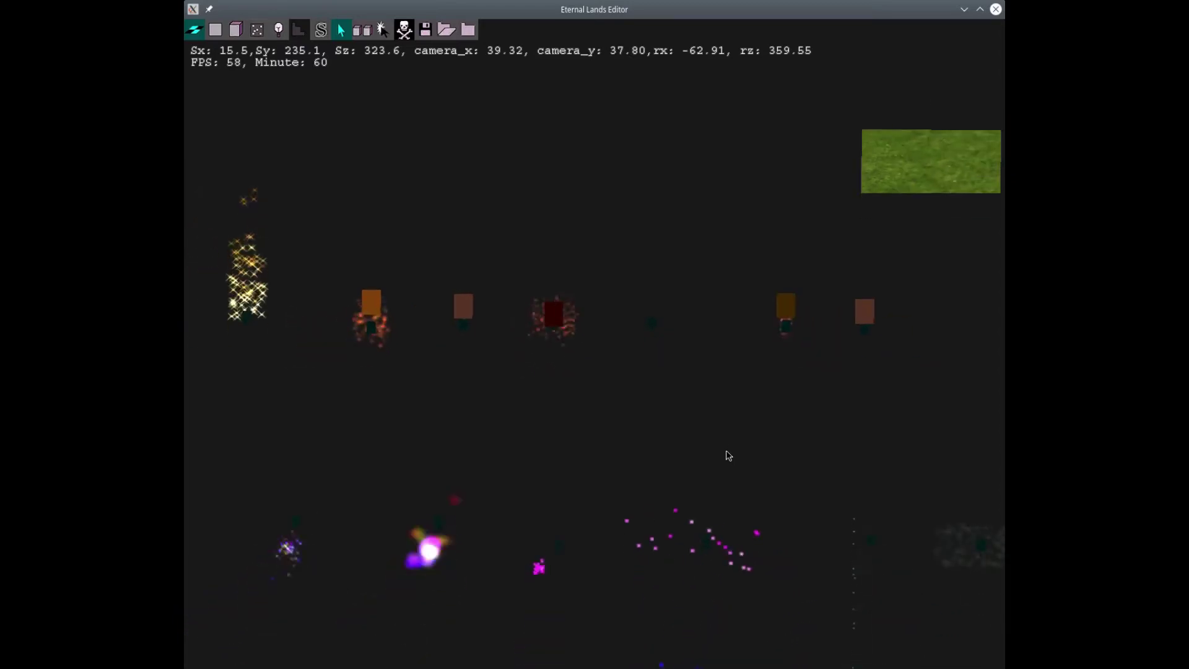
key("Right")
key("Right")
key("Right")
key("Right")
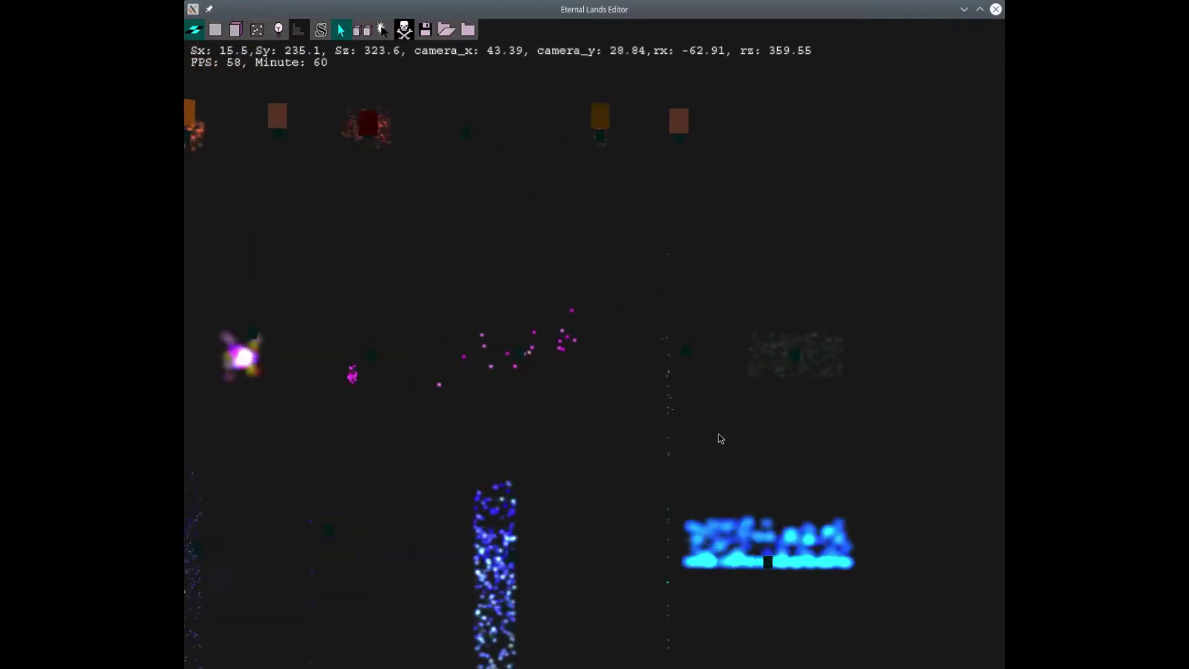
Step: Examine the particle effects westward from the magenta particles to the lava strip in the map's middle
key("Left")
key("Left")
key("Left")
key("Left")
key("Left")
key("Left")
key("Left")
key("Left")
key("Left")
key("Left")
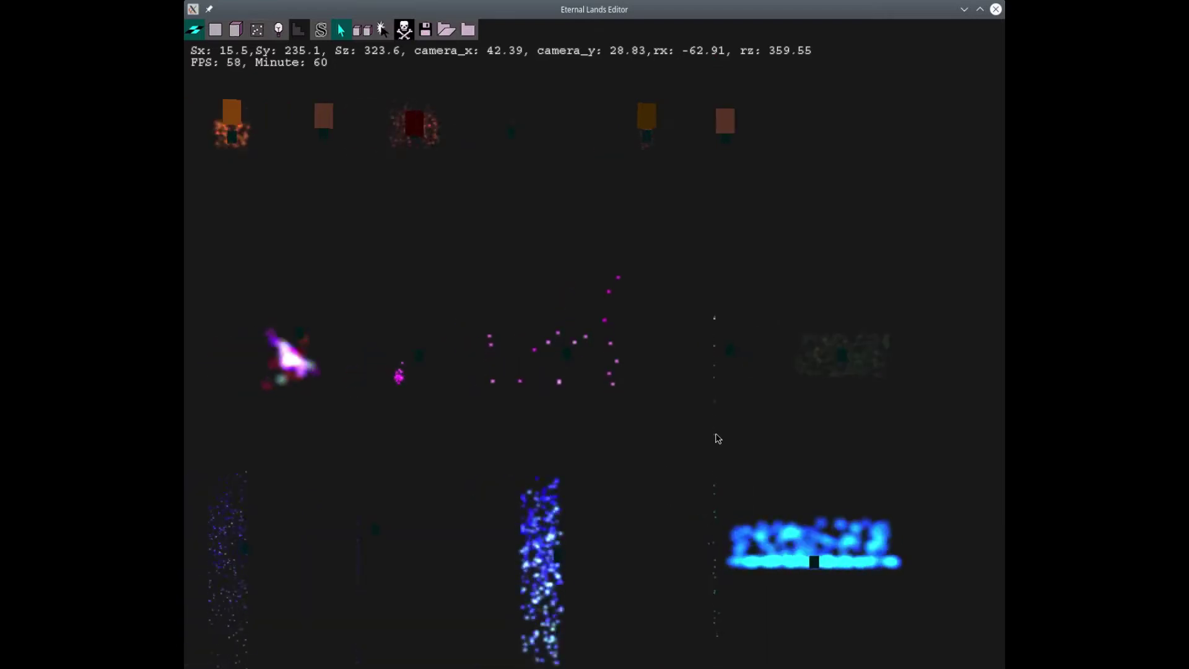
key("Left")
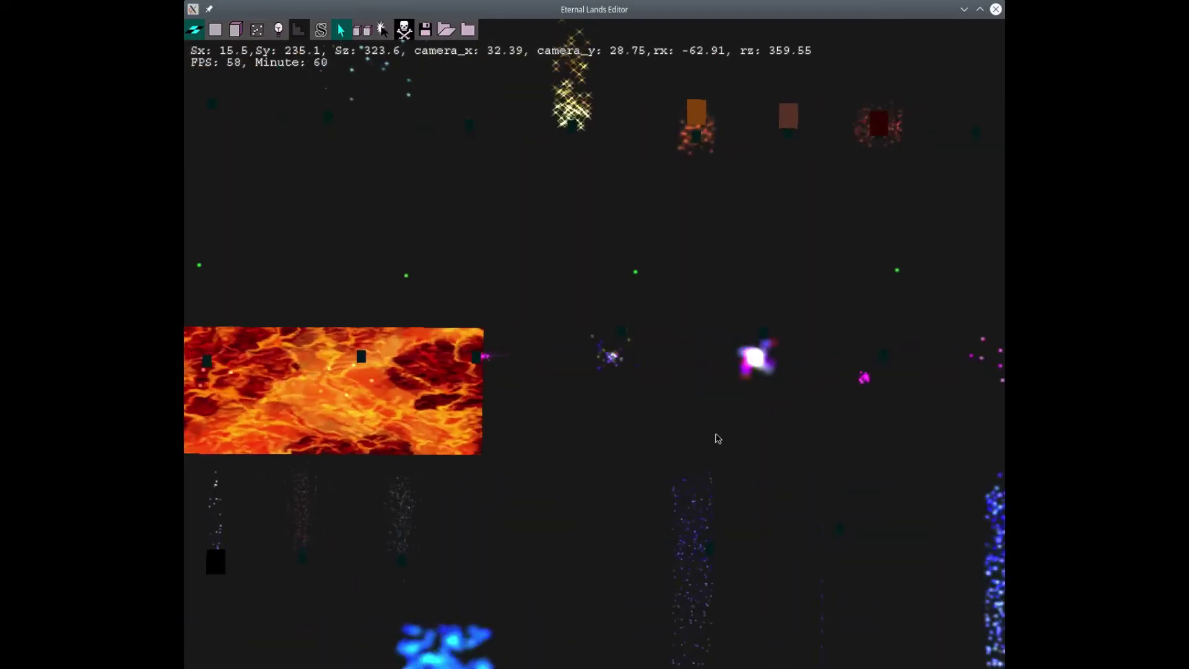
key("Left")
key("Left")
key("Left")
key("Left")
key("Left")
key("Left")
key("Left")
key("Left")
key("Left")
key("Left")
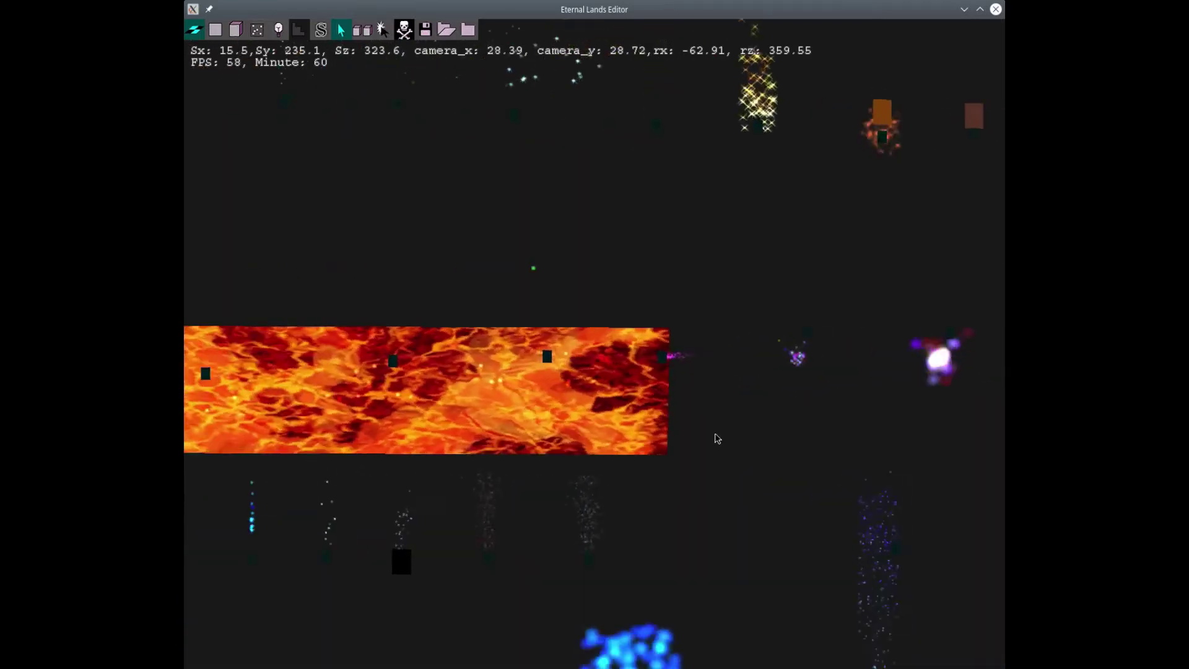
key("Right")
key("Right")
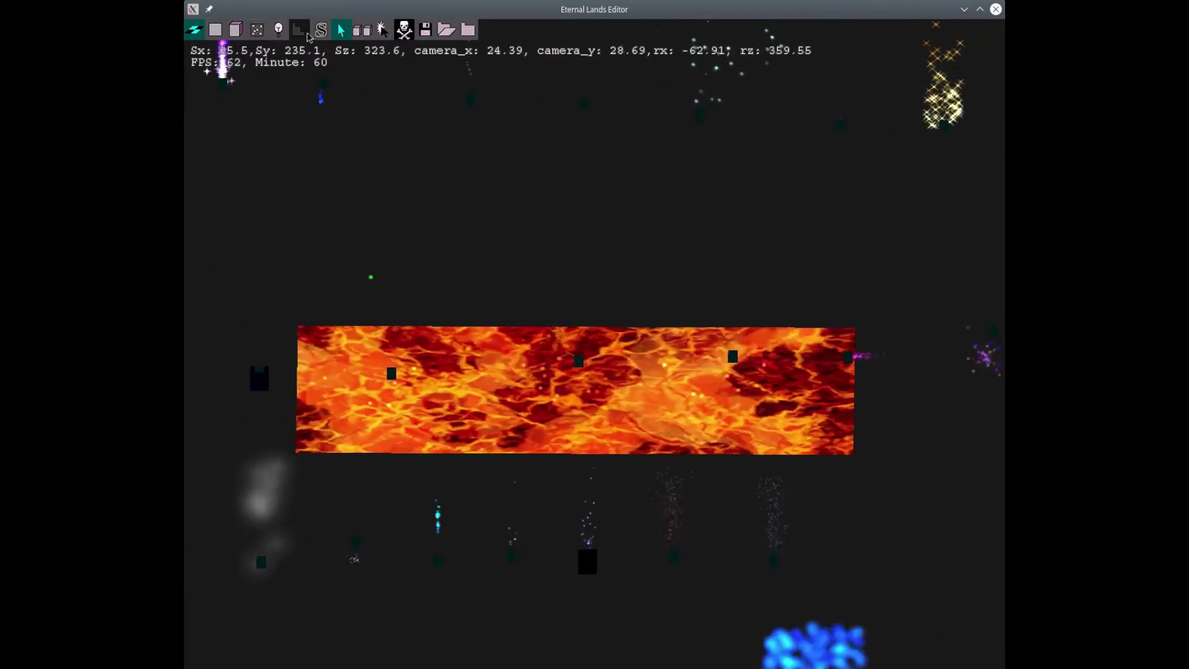
Step: Delete all the lava ground tiles from the strip in the middle of the map
left_click(404, 31)
left_click(366, 356)
left_click(365, 421)
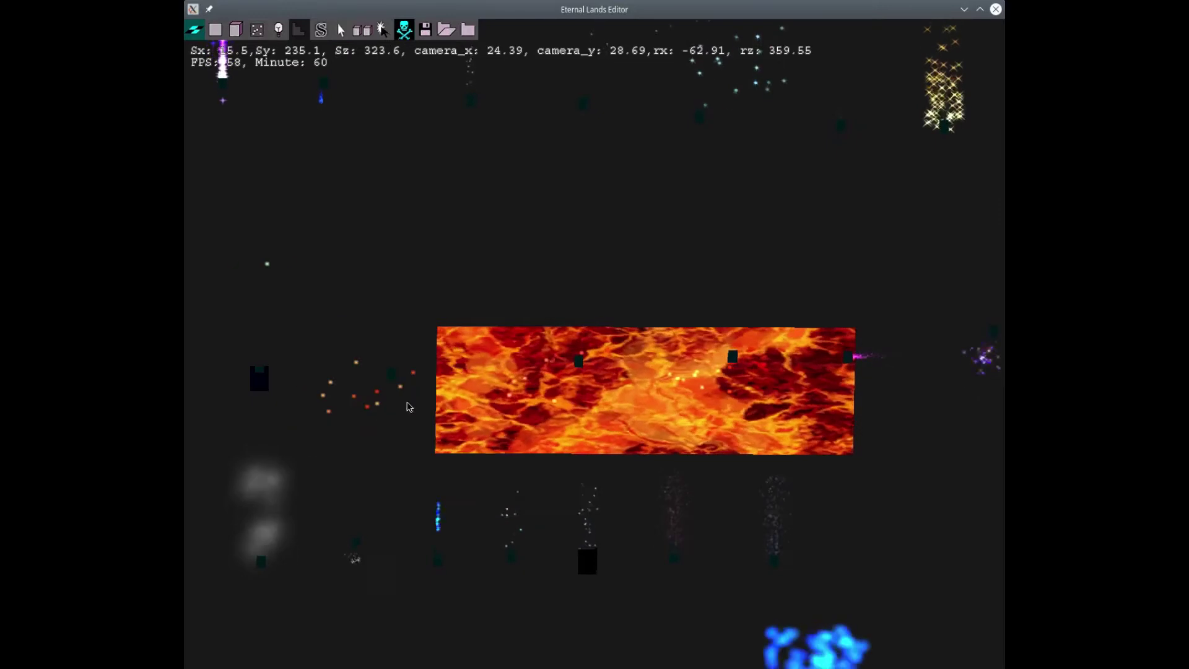
left_click(505, 421)
left_click(504, 358)
left_click(618, 377)
left_click(619, 424)
left_click(759, 424)
left_click(759, 362)
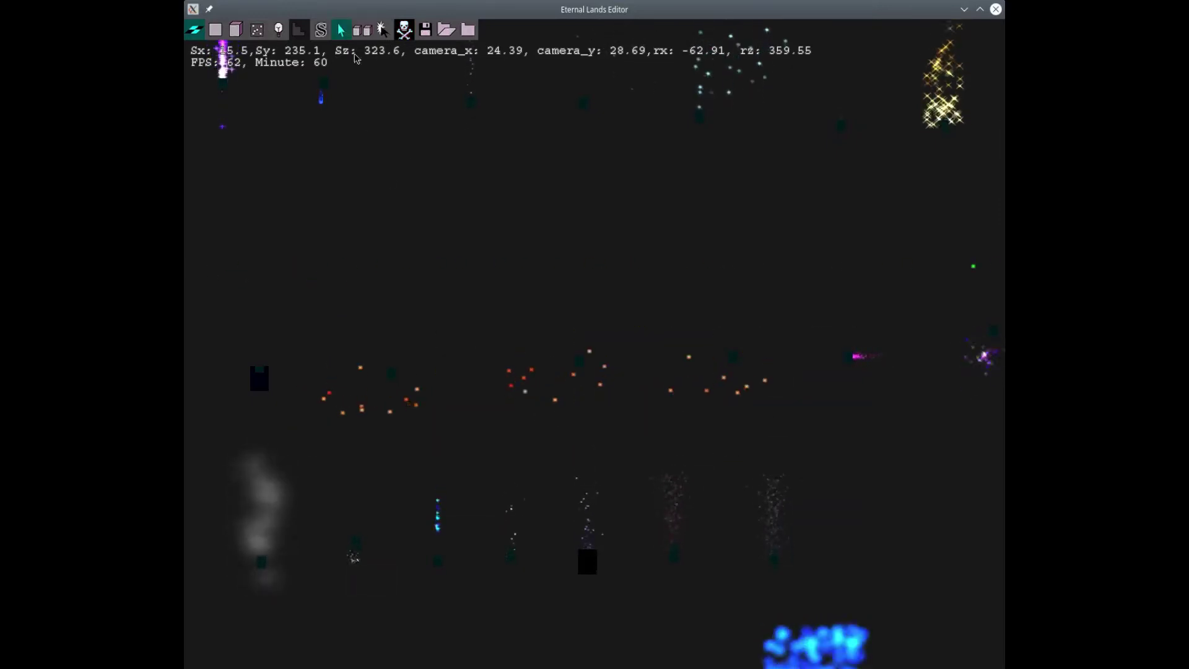
right_click(563, 315)
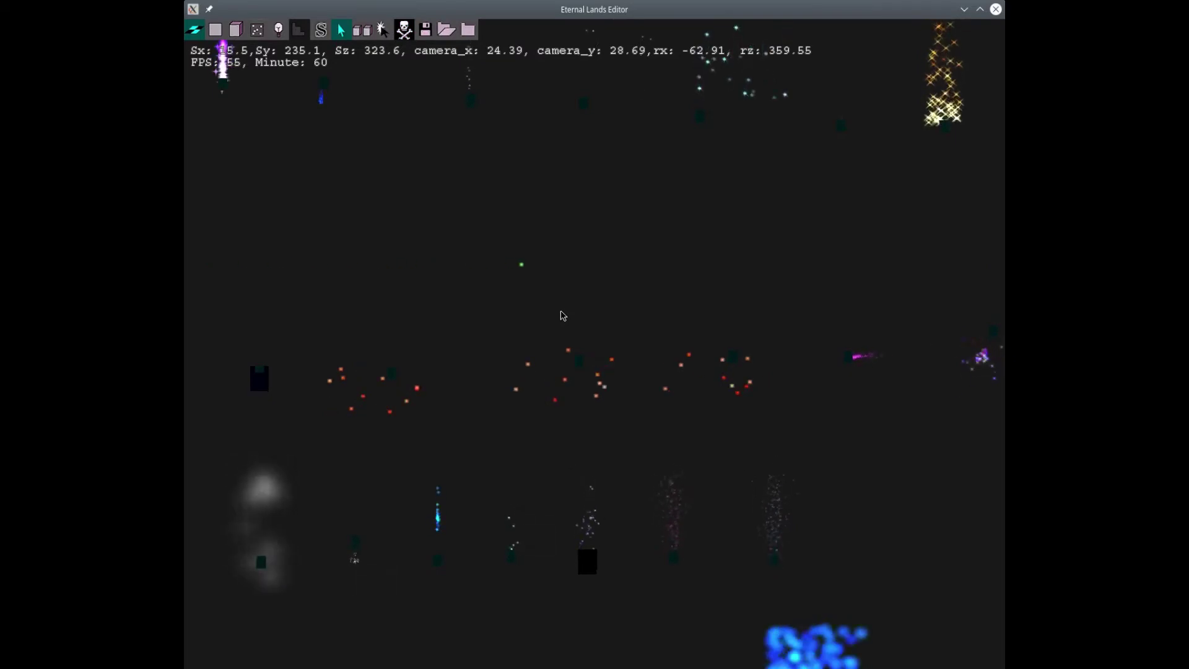
Step: Examine the particle effects on the map's west side, around the green sparkle column and the smoke columns
key("Left")
key("Left")
key("Left")
key("Left")
key("Left")
key("Left")
key("Left")
key("Left")
key("Left")
key("Left")
key("Left")
key("Left")
key("Left")
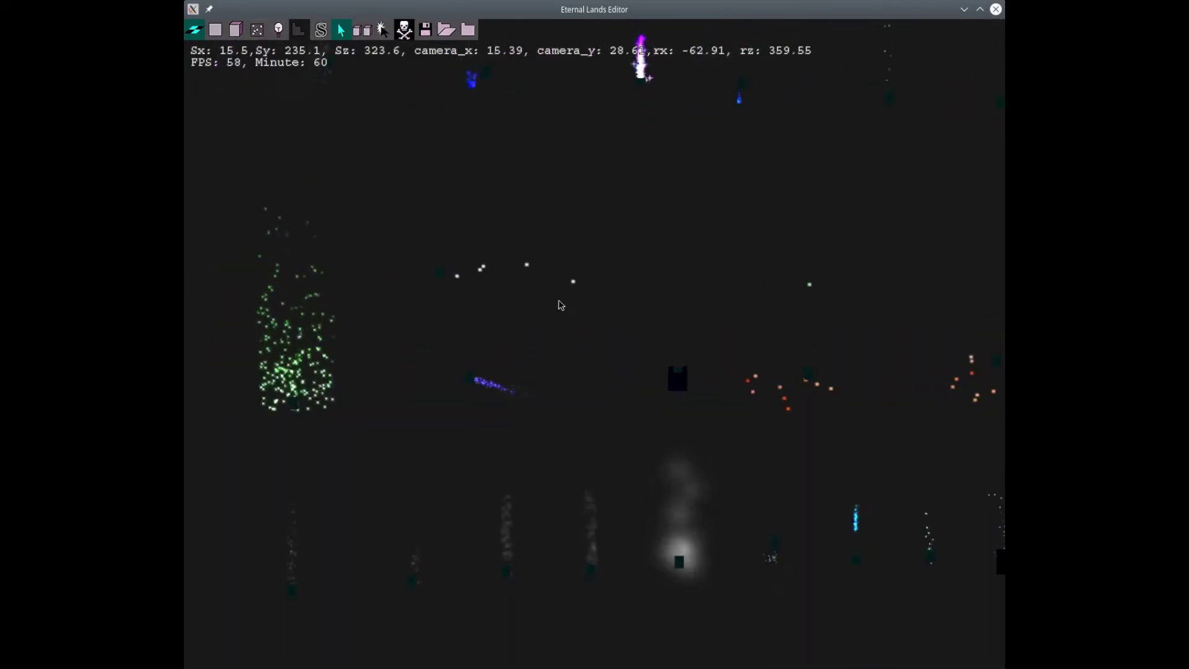
key("Left")
key("Left")
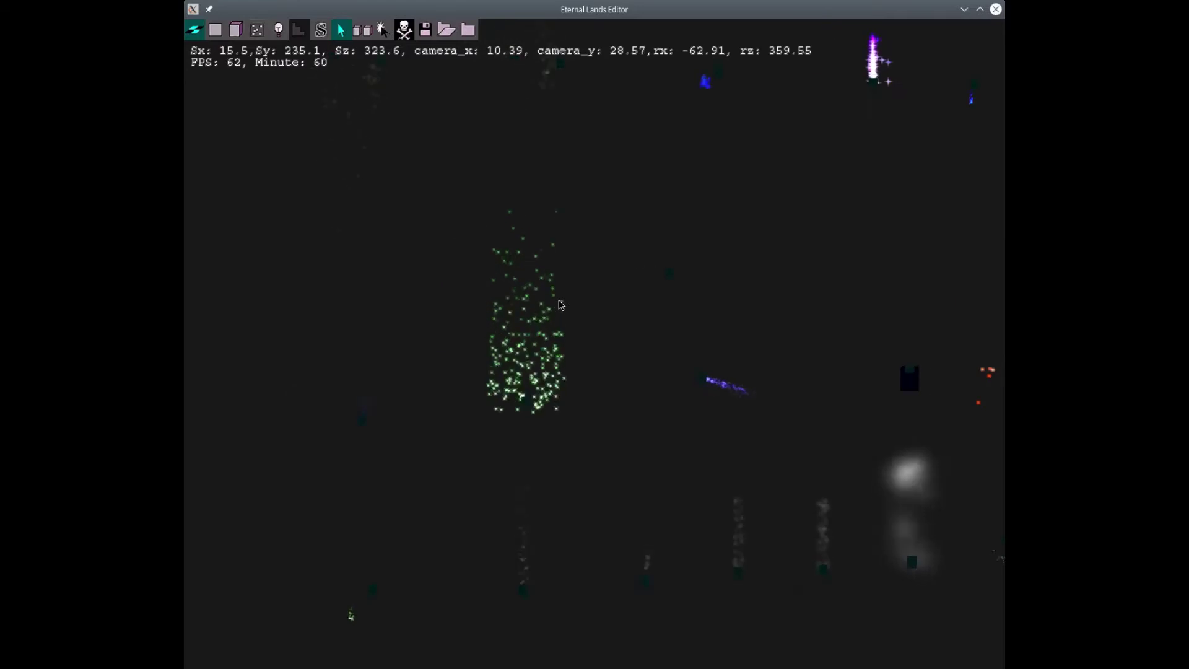
key("Down")
key("Down")
key("Down")
key("Down")
key("Down")
key("Down")
key("Down")
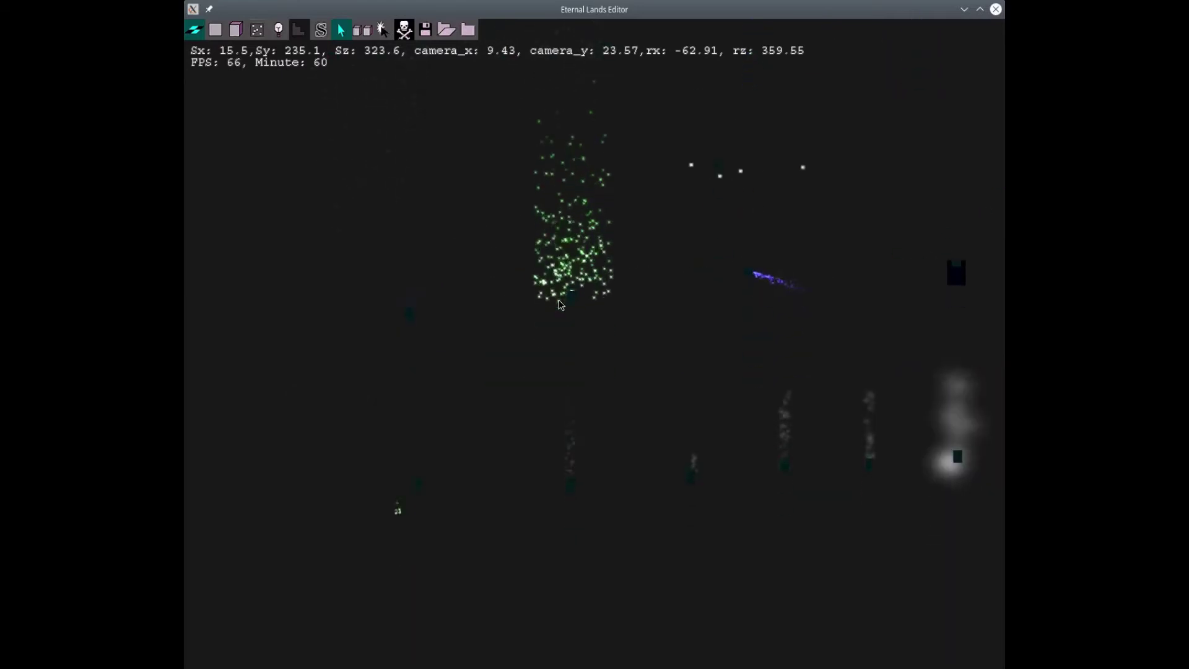
Step: Examine the southern rows of particle effects from the smoke columns eastward to the wide blue effect
key("Right")
key("Right")
key("Right")
key("Right")
key("Right")
key("Right")
key("Right")
key("Right")
key("Right")
key("Right")
key("Right")
key("Right")
key("Right")
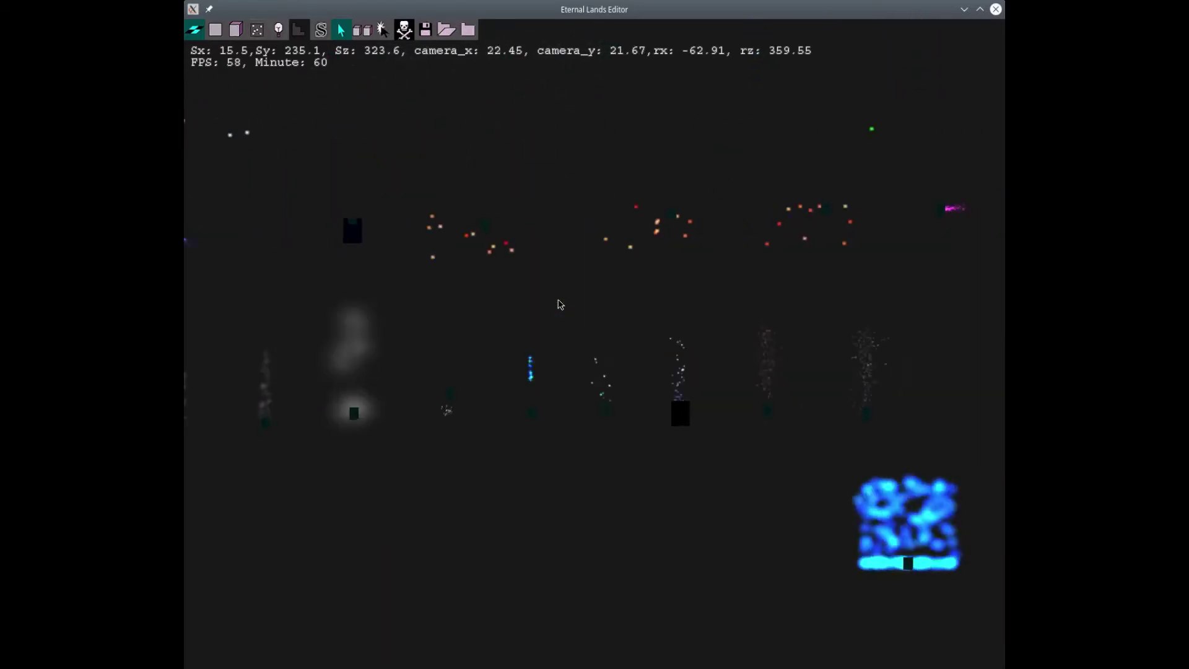
key("Right")
key("Right")
key("Right")
key("Right")
key("Right")
key("Right")
key("Right")
key("Right")
key("Right")
key("Right")
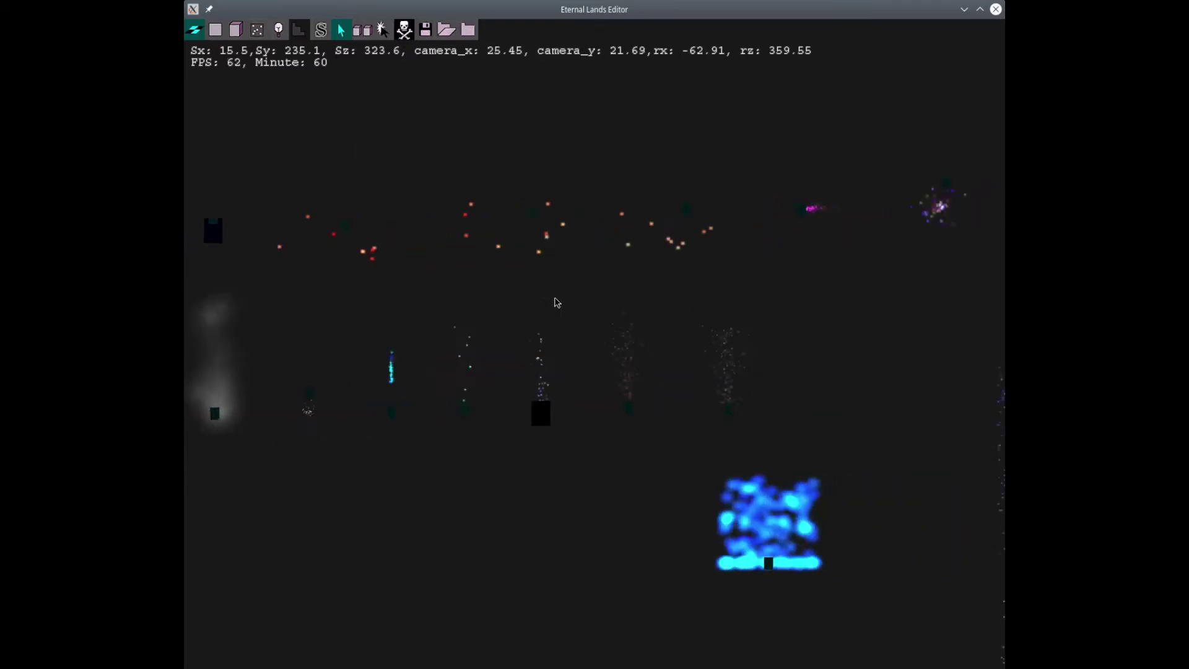
key("Right")
key("Right")
key("Right")
key("Right")
key("Right")
key("Right")
key("Right")
key("Right")
key("Right")
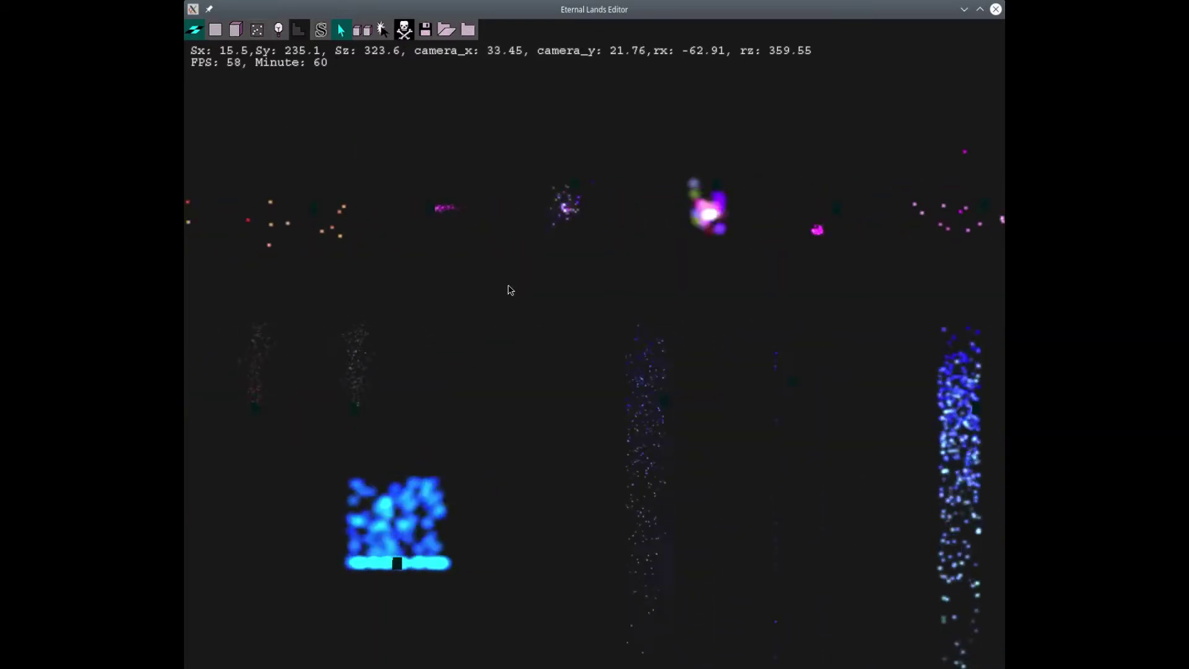
key("Right")
key("Right")
key("Right")
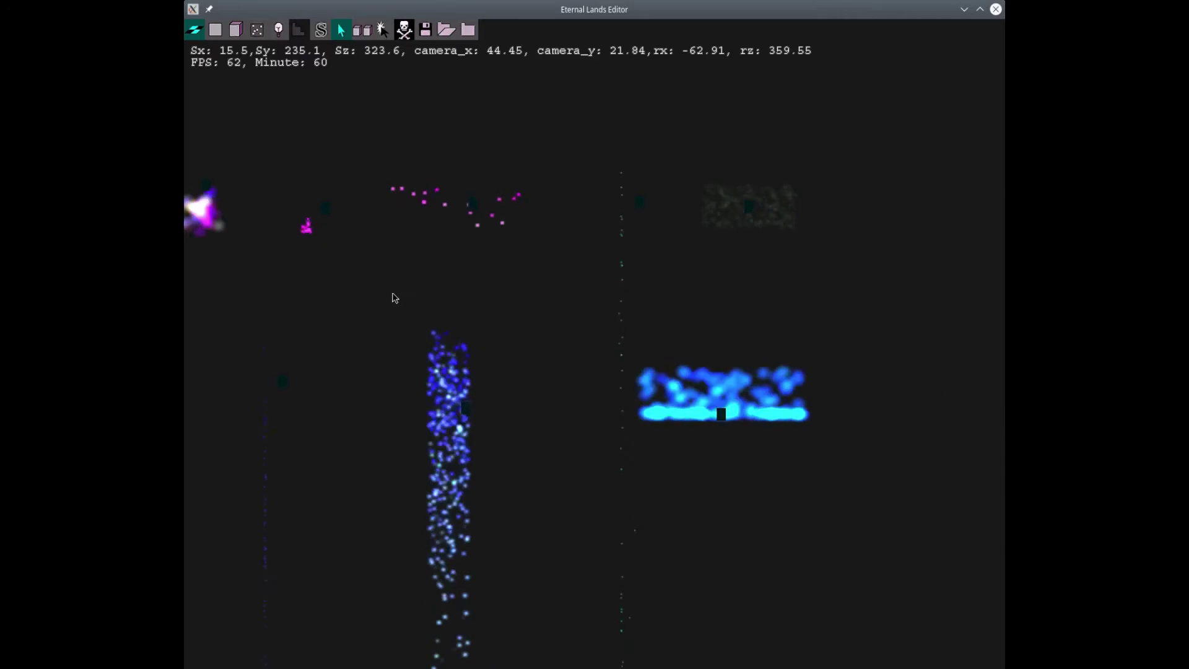
Step: Examine the tall blue particle column and the neighbouring effects at the map's east side
key("Up")
key("Up")
key("Up")
key("Up")
key("Up")
key("Up")
key("Up")
key("Up")
key("Up")
key("Up")
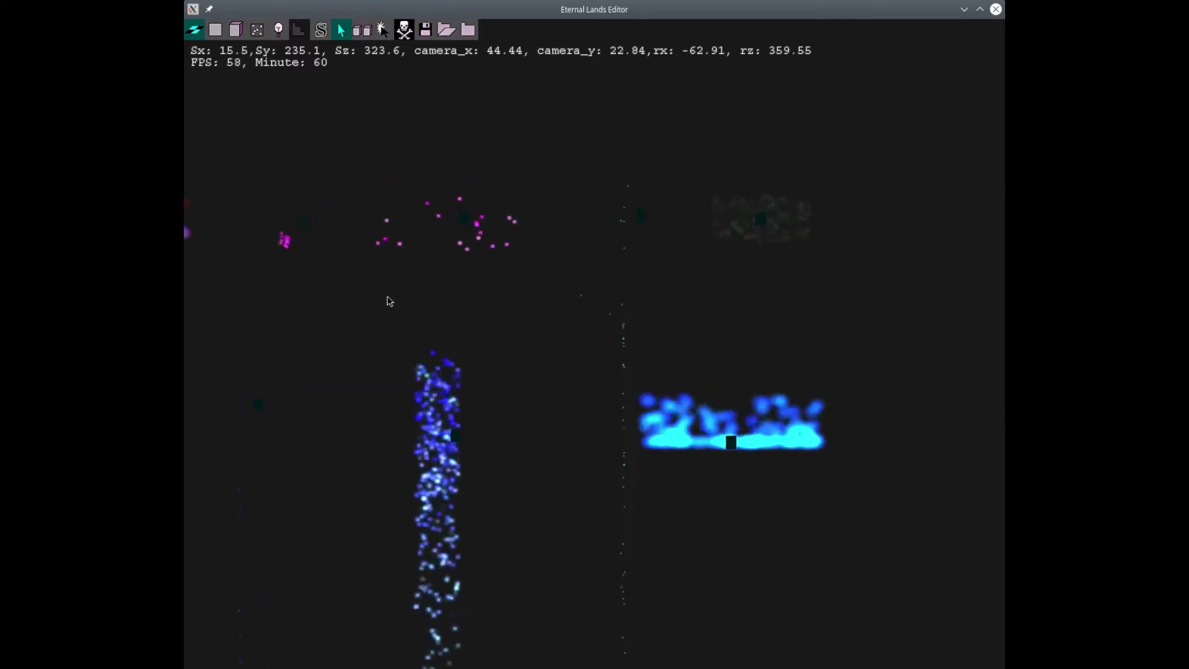
Step: Examine the northern row of fire particle effects and the coloured light markers above them, near the grass tile
key("Up")
key("Up")
key("Up")
key("Up")
key("Up")
key("Up")
key("Up")
key("Up")
key("Up")
key("Up")
key("Up")
key("Up")
key("Up")
key("Up")
key("Up")
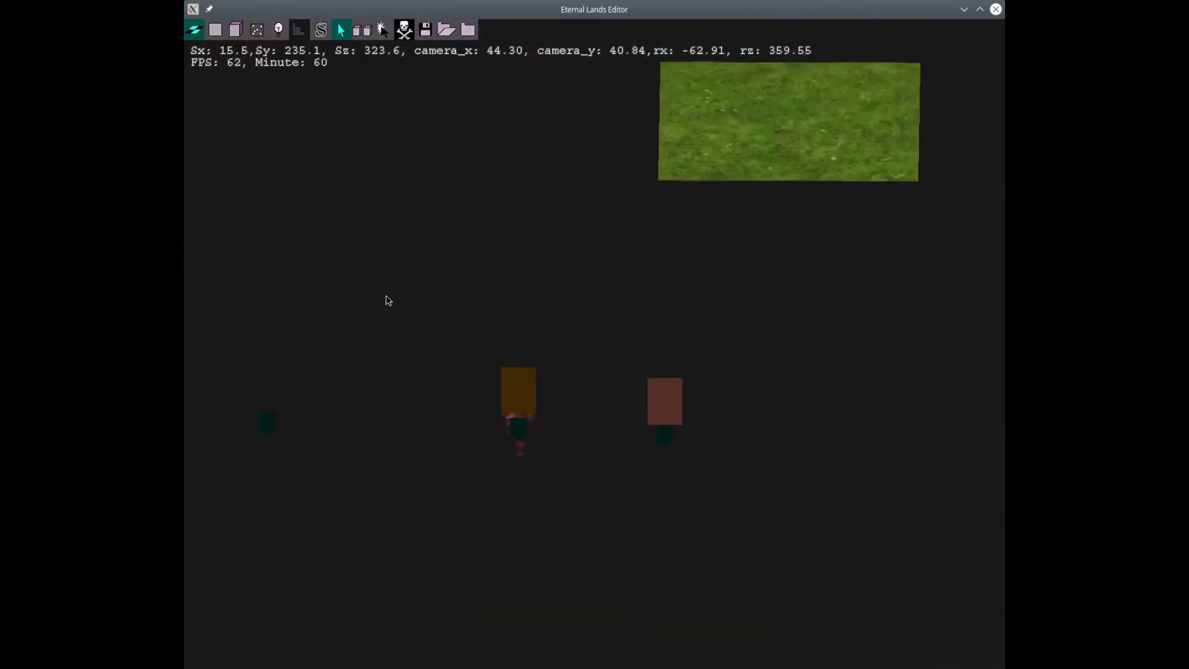
key("Left")
key("Left")
key("Left")
key("Down")
key("Down")
key("Down")
key("Down")
key("Down")
key("Down")
scroll(395, 282, "up", 2)
key("Right")
key("Right")
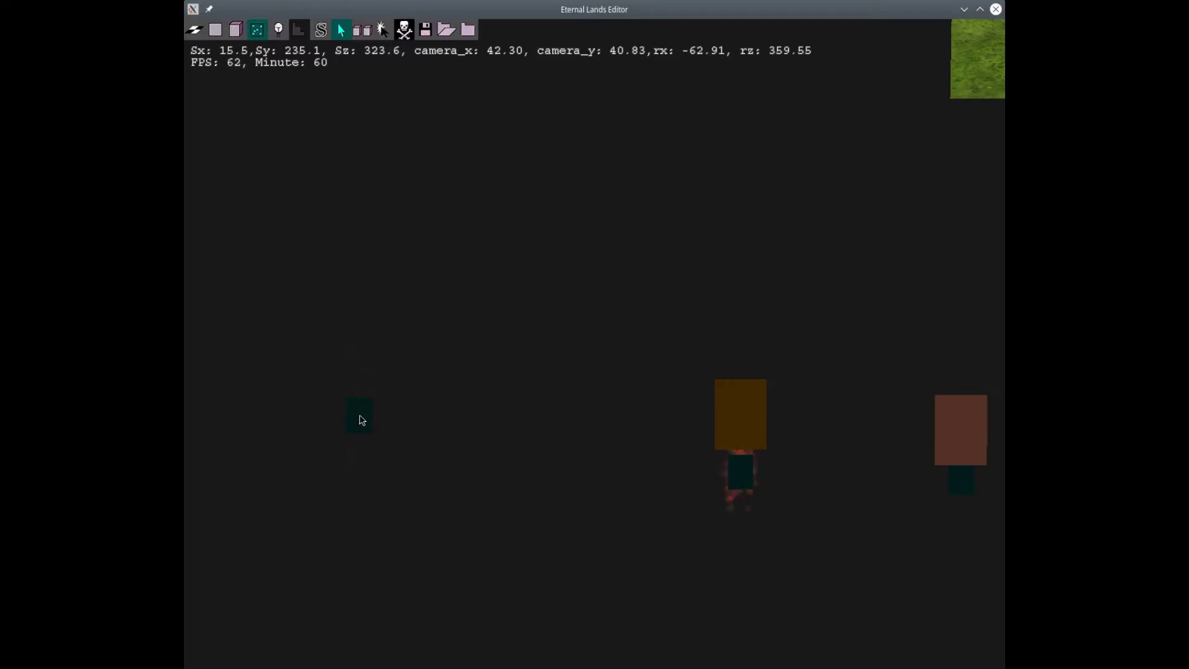
Step: Move the fire effect with the orange light slightly north, and the neighbouring effect with the pink light slightly northwest
scroll(465, 425, "down", 2)
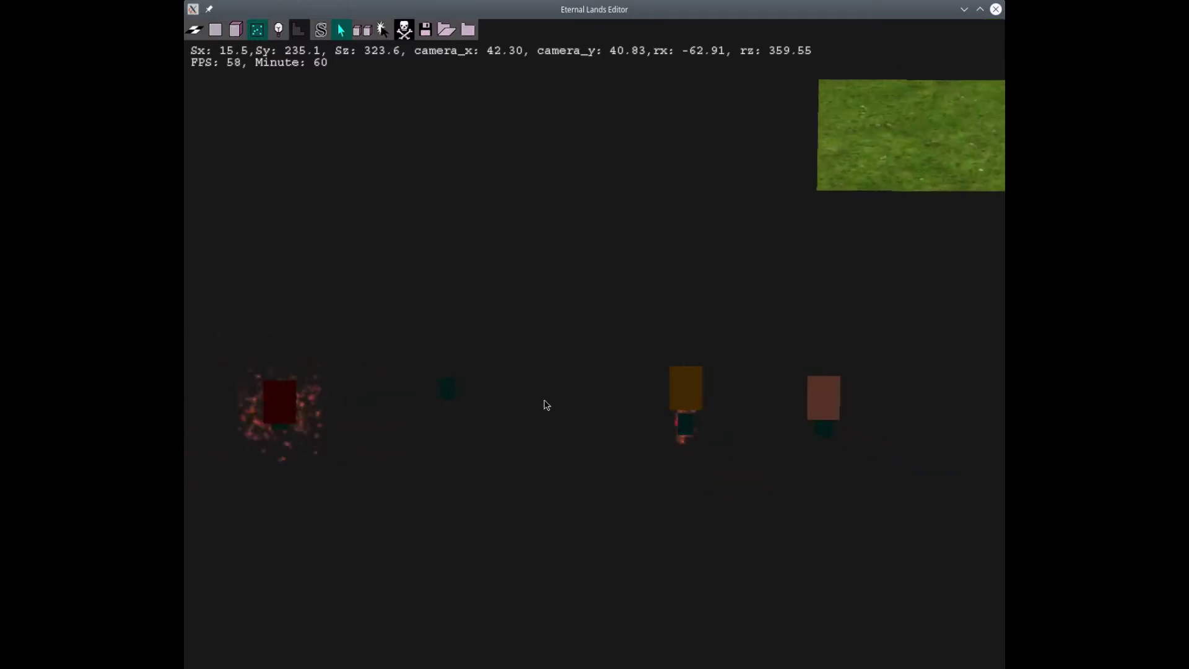
scroll(546, 405, "up", 3)
key("Right")
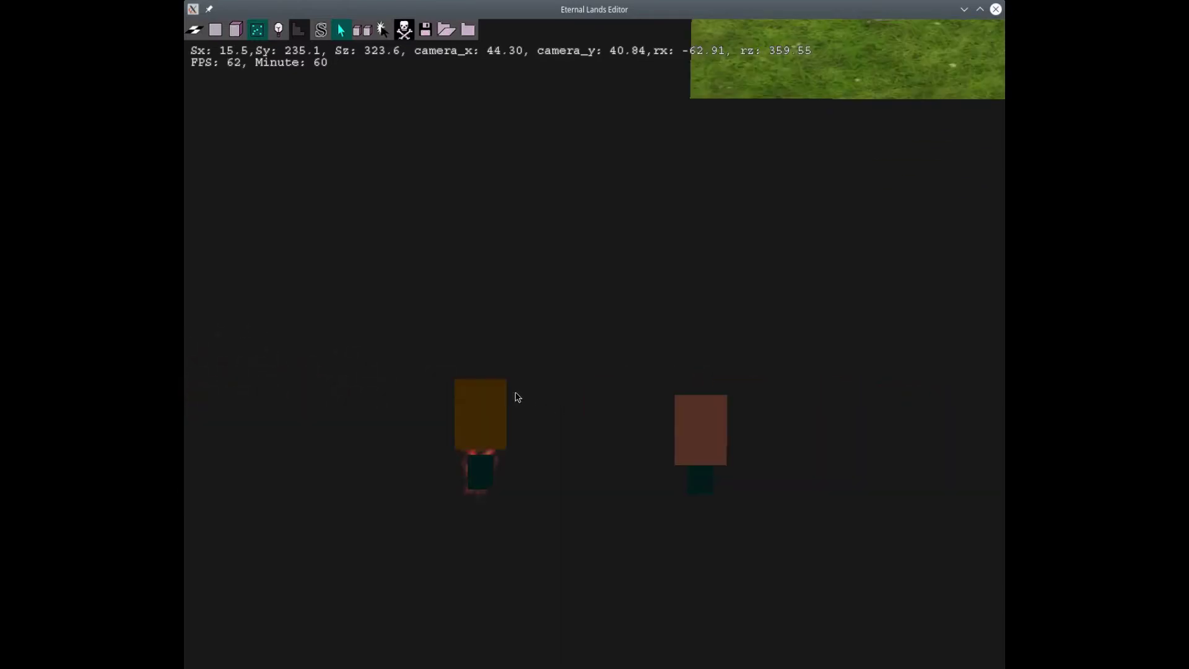
mouse_move(484, 482)
left_mouse_down()
mouse_move(443, 413)
mouse_move(456, 451)
mouse_move(483, 461)
left_mouse_up()
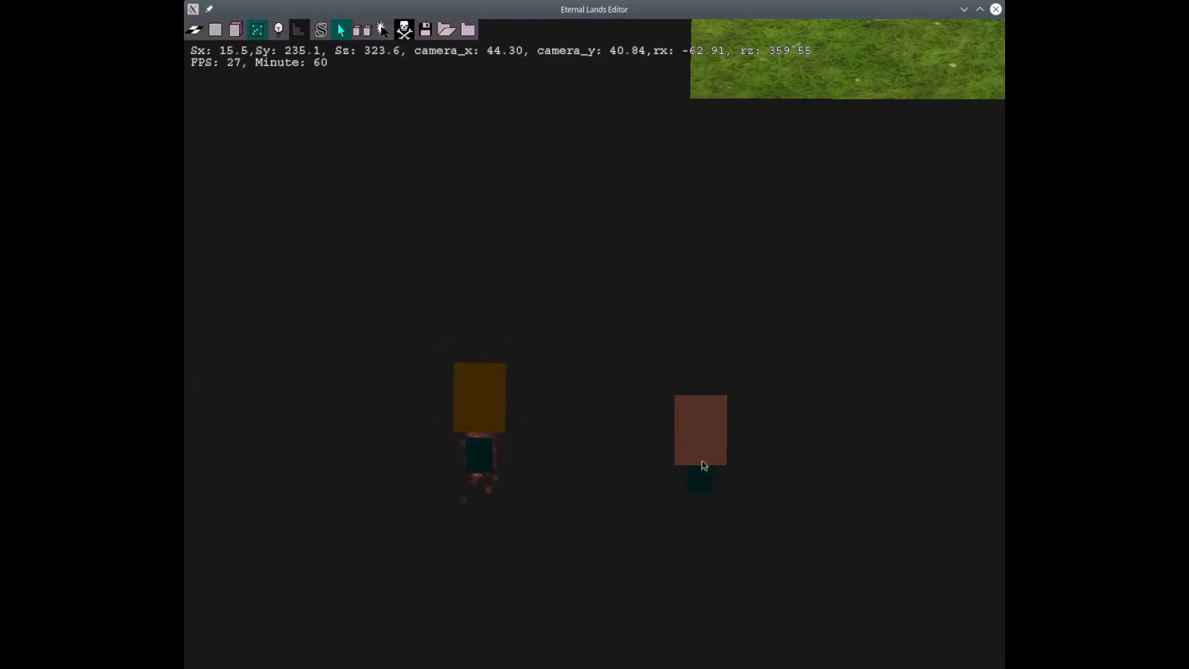
left_click_drag(714, 457, 678, 478)
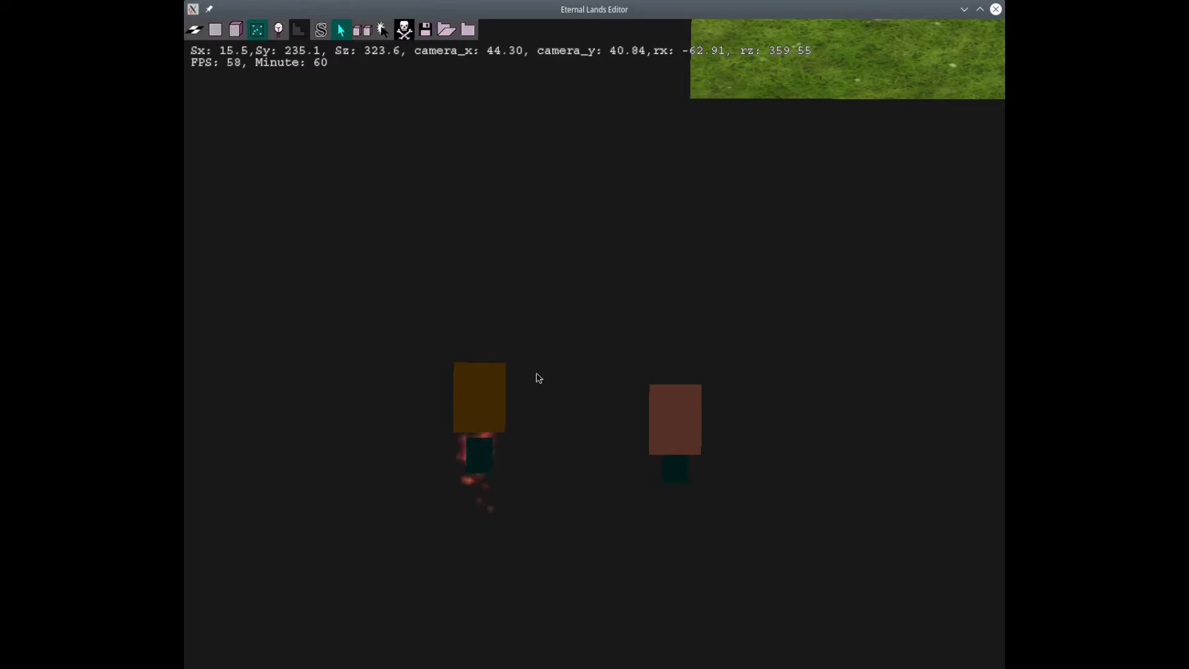
Step: Survey all rows of particle effects from the northeast fire effects west to the green sparkle column and back
scroll(537, 375, "down", 10)
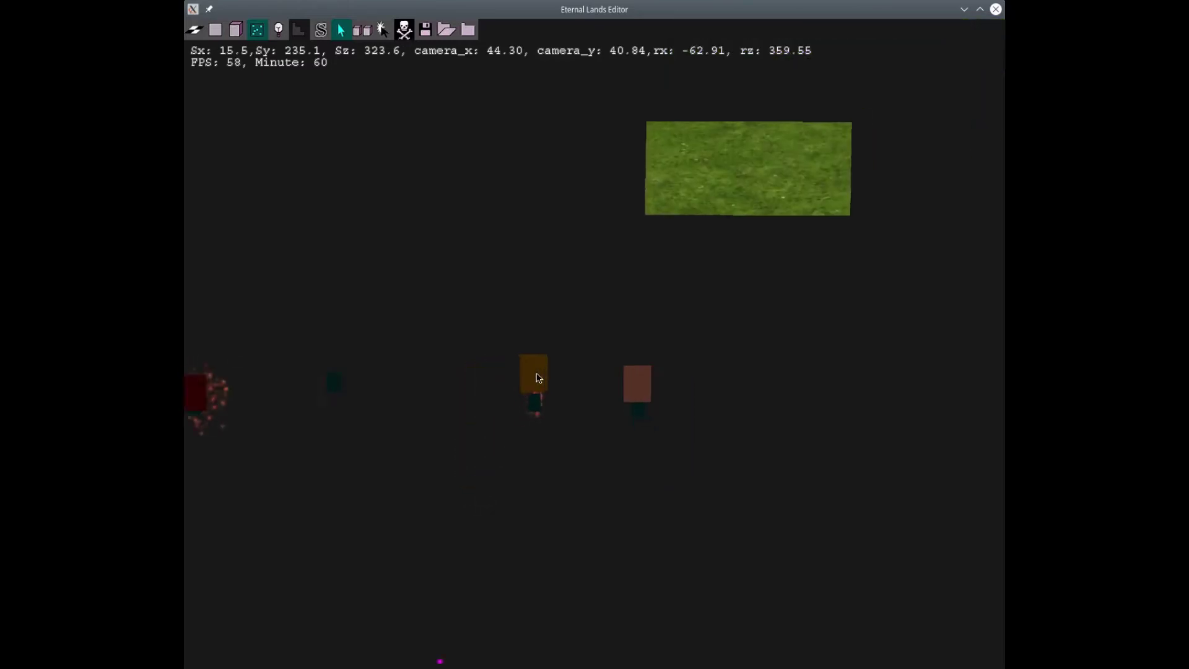
key("Left")
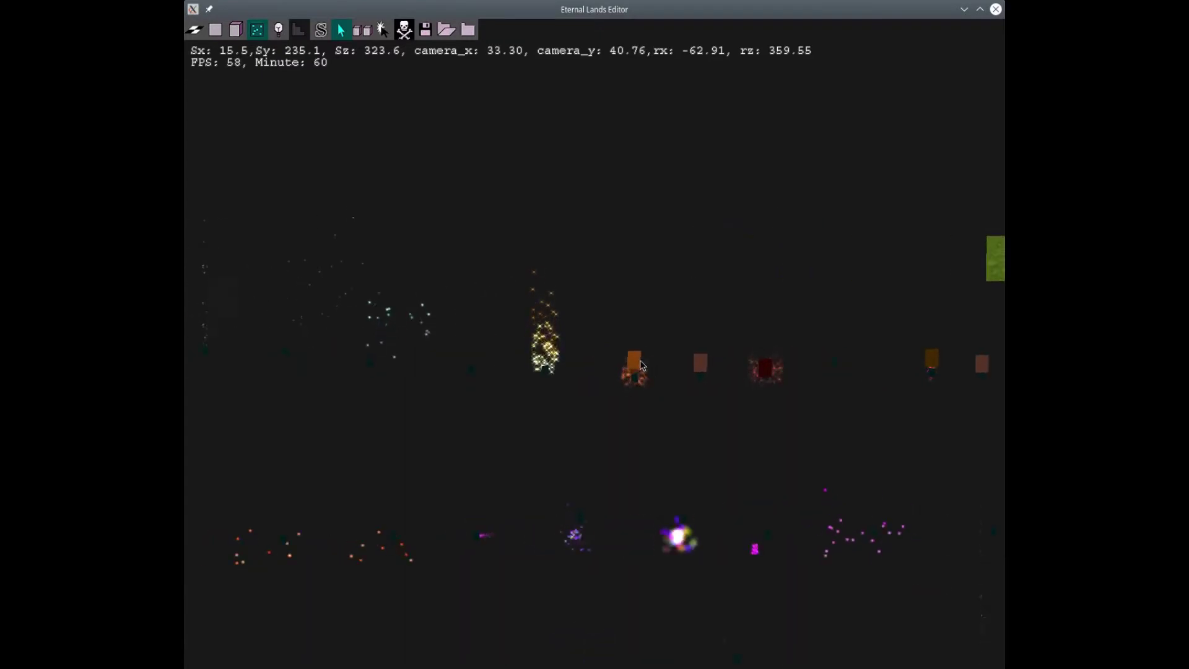
key("Down")
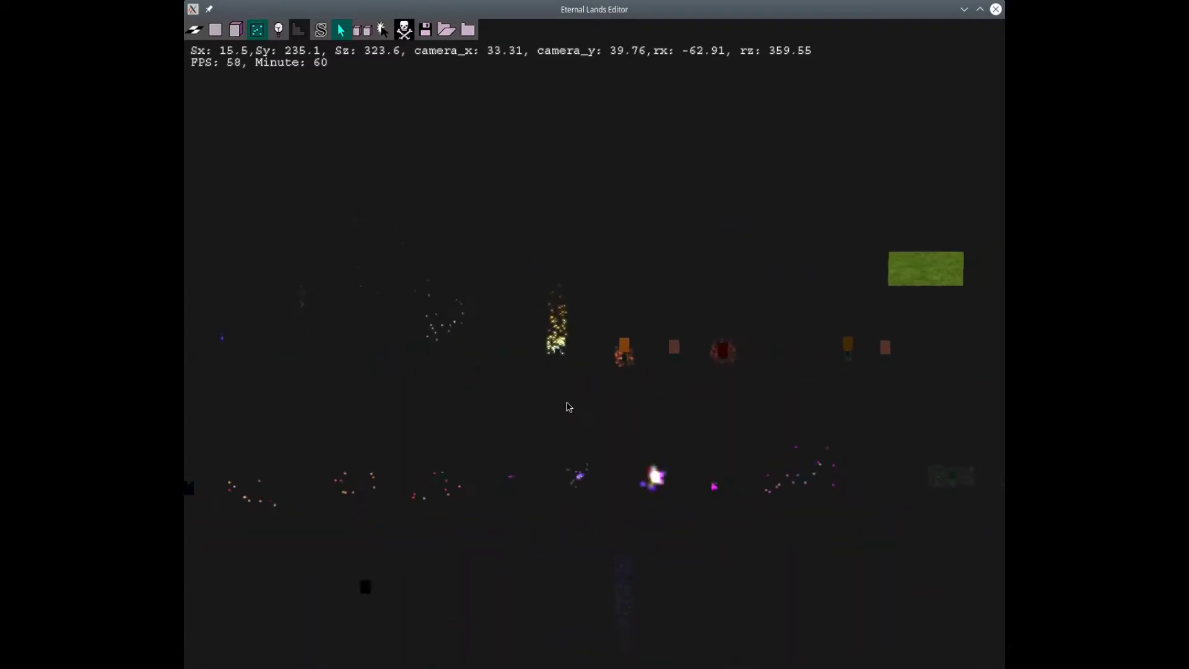
key("Left")
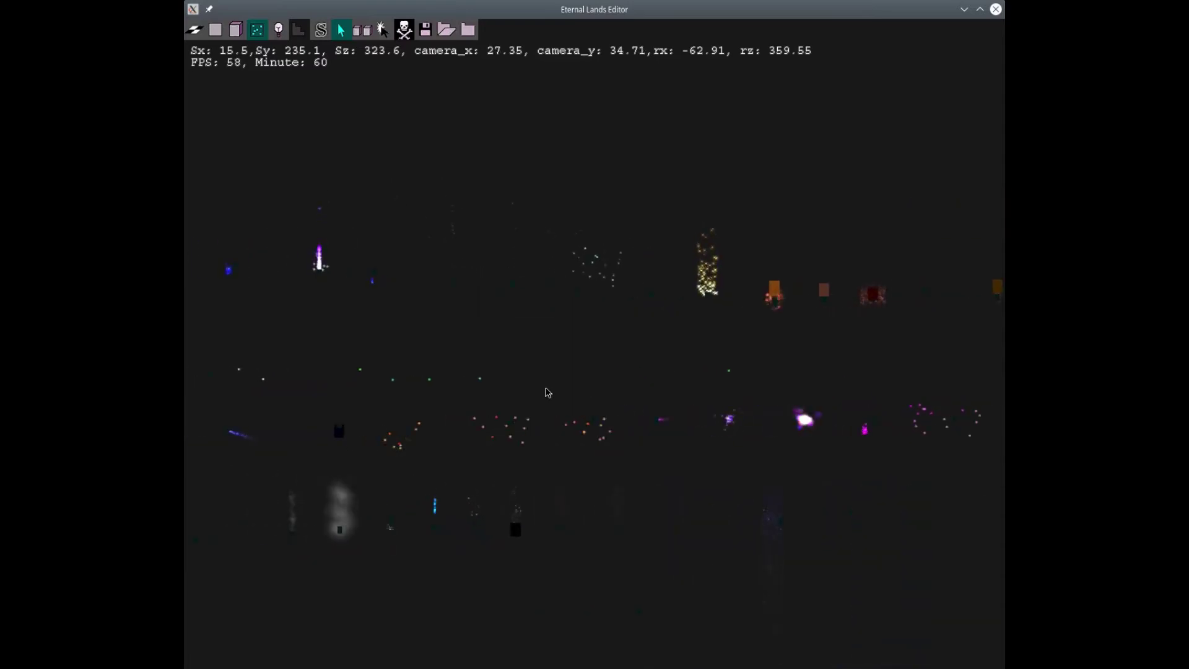
key("Left")
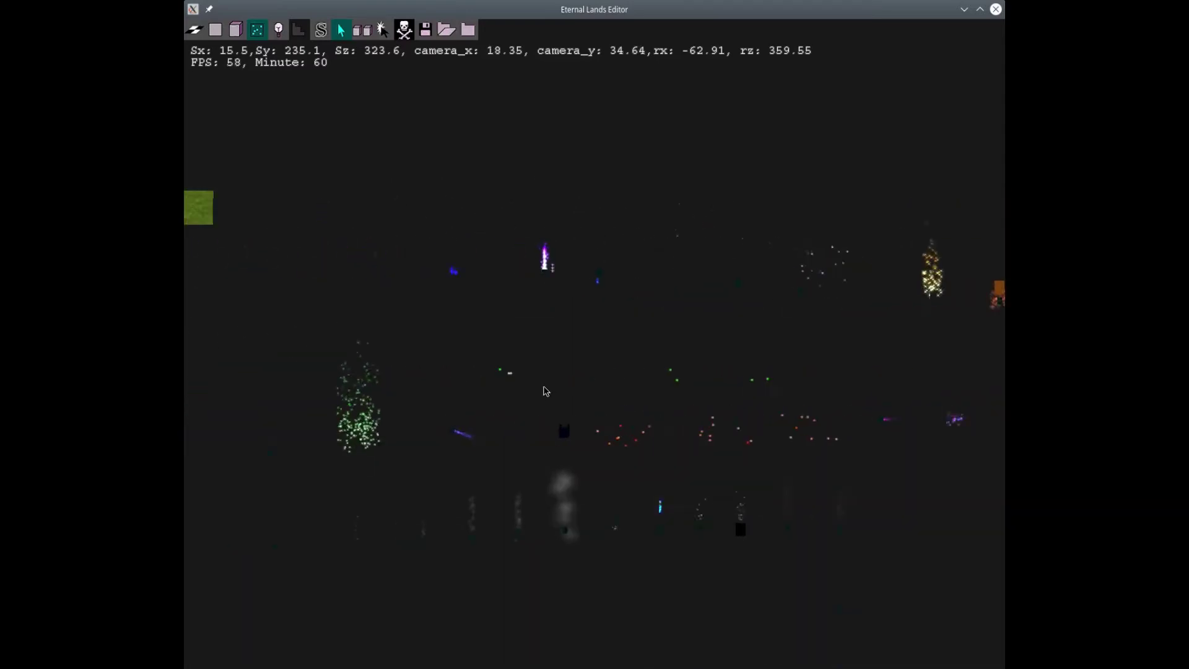
key("Right")
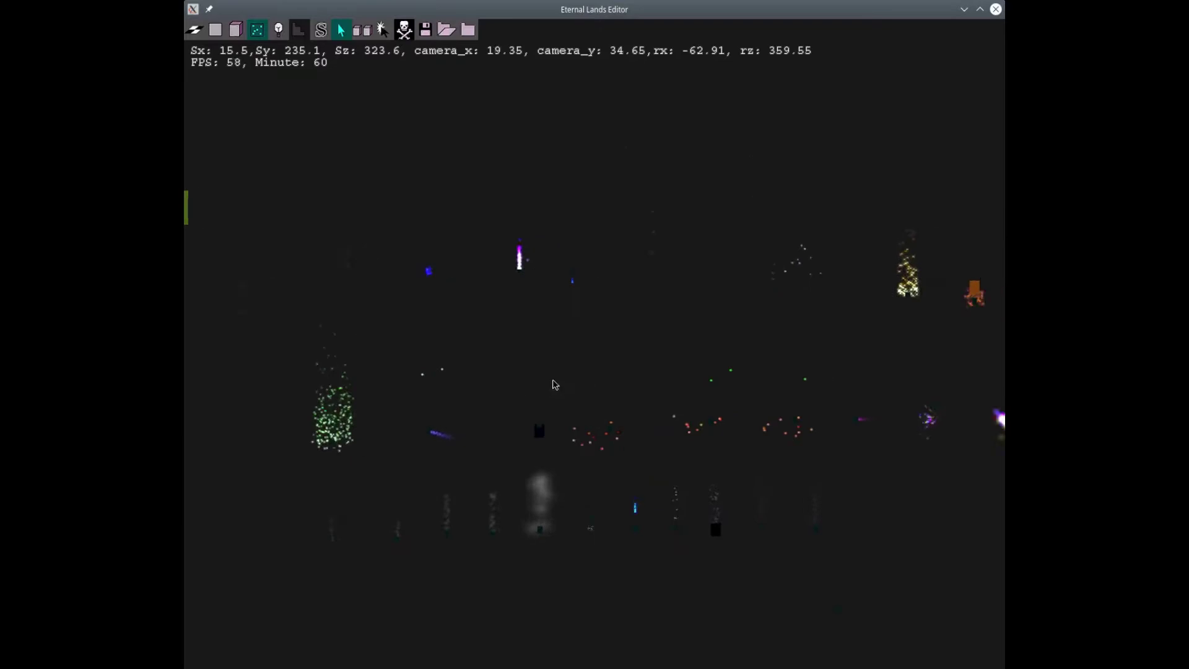
key("Right")
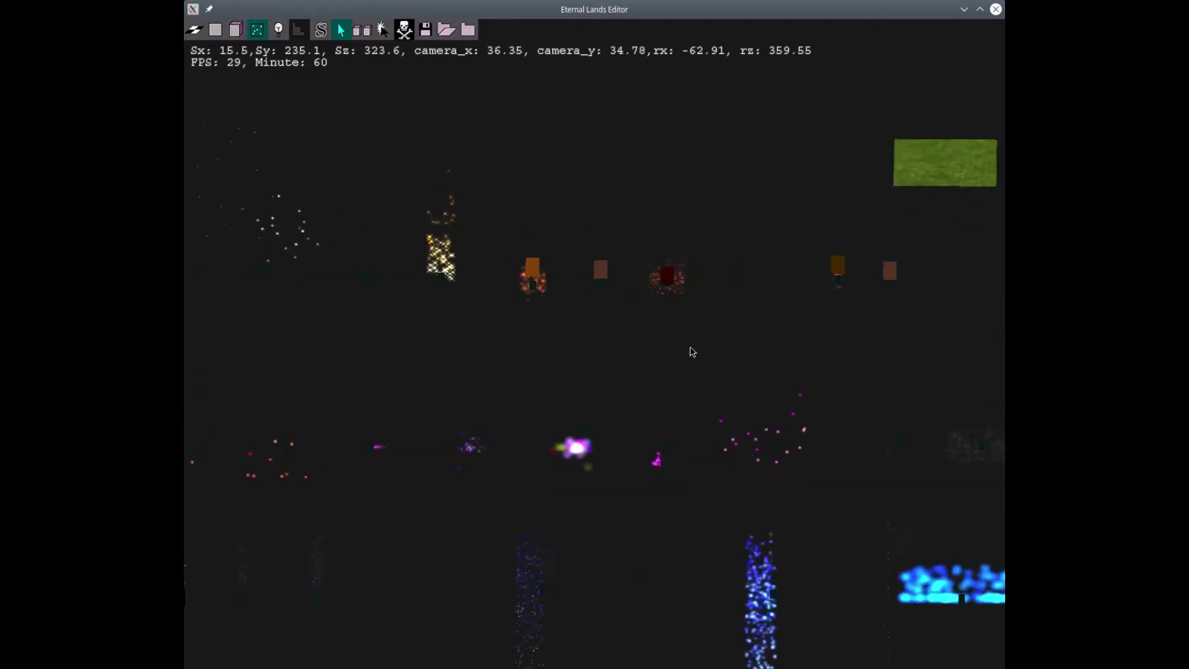
key("Up")
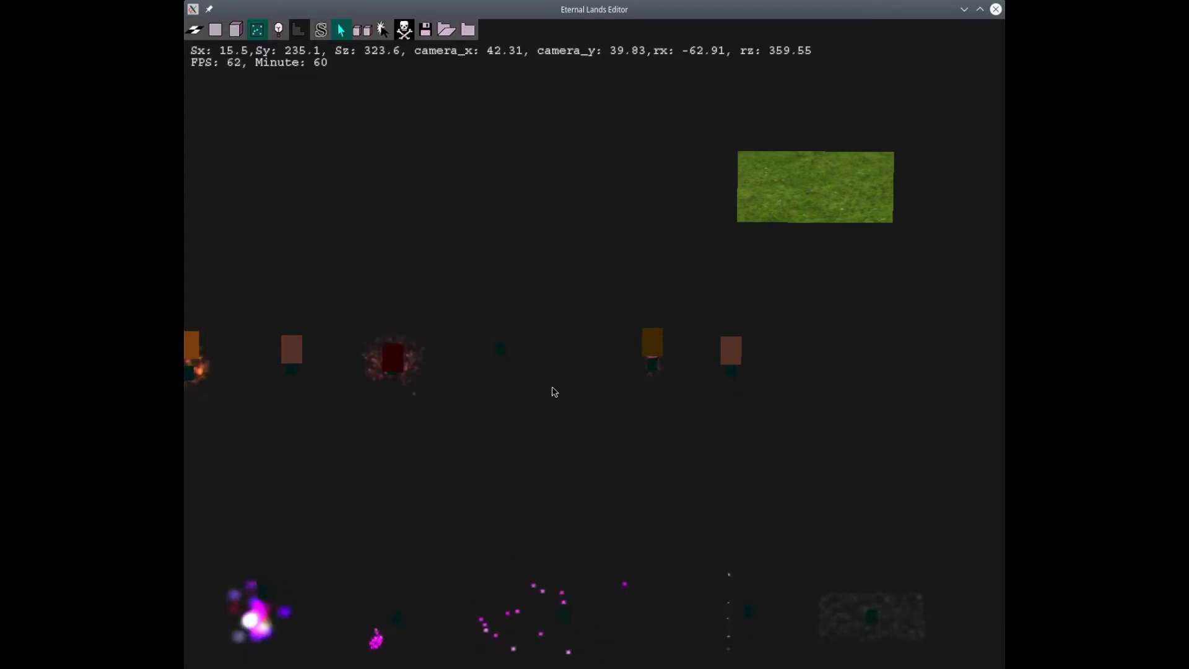
scroll(554, 392, "up", 3)
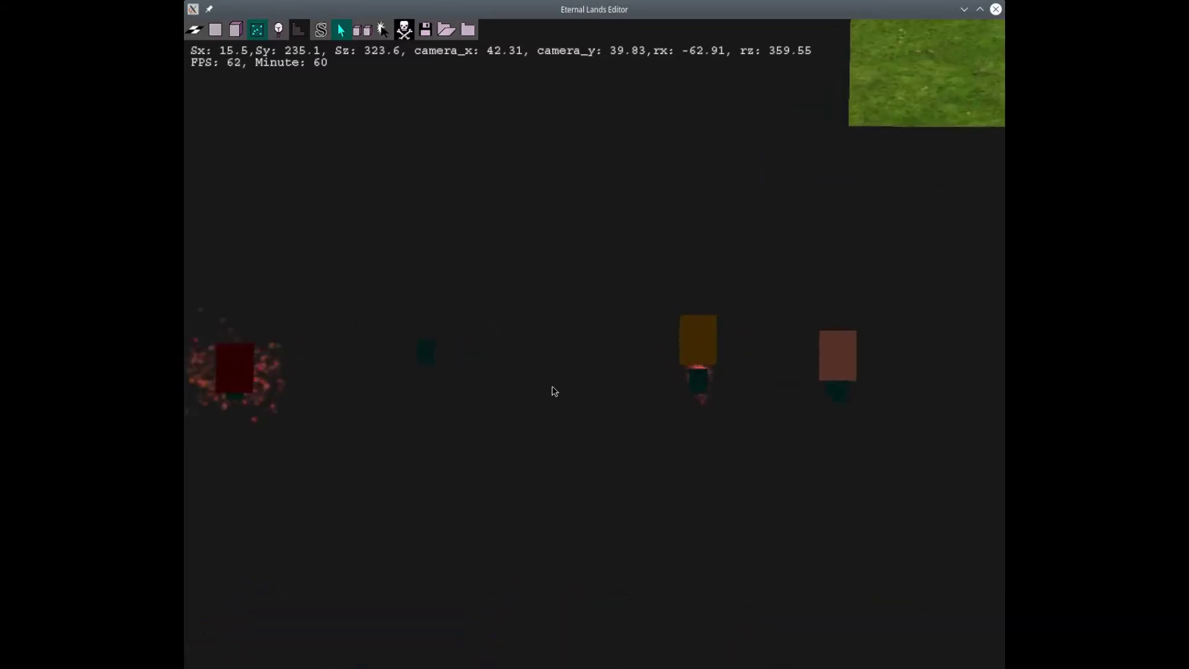
key("Left")
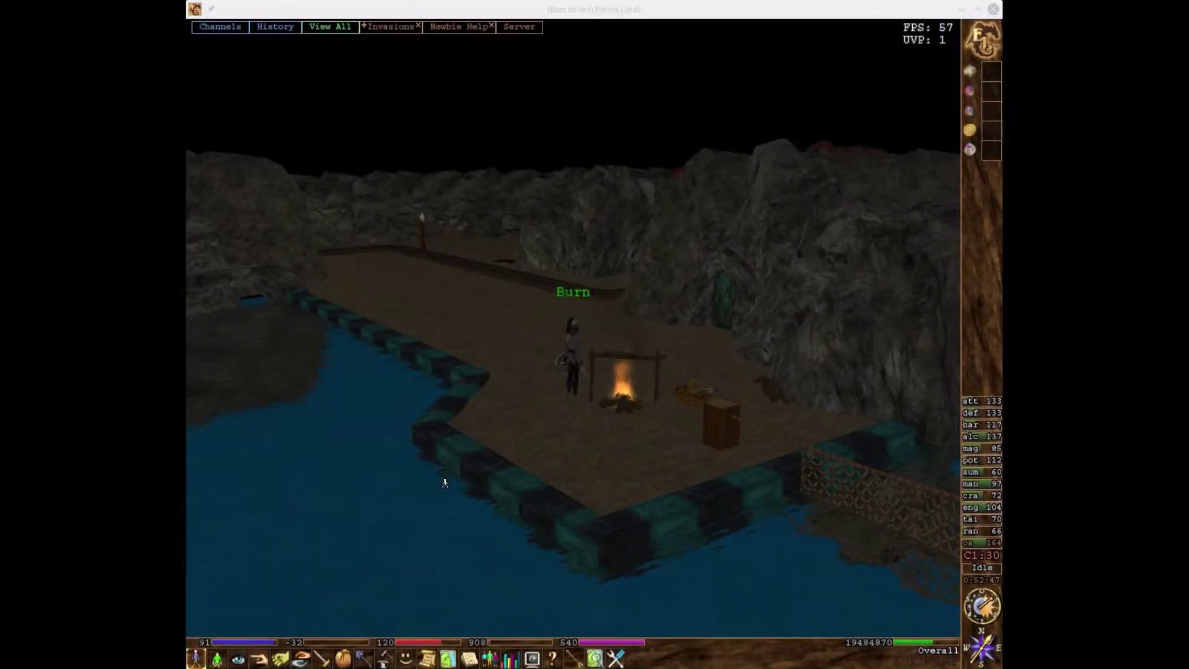
Step: Switch to the Eternal Lands game client and examine the campfire's flame and smoke beside the character from several sides
scroll(498, 454, "up", 10)
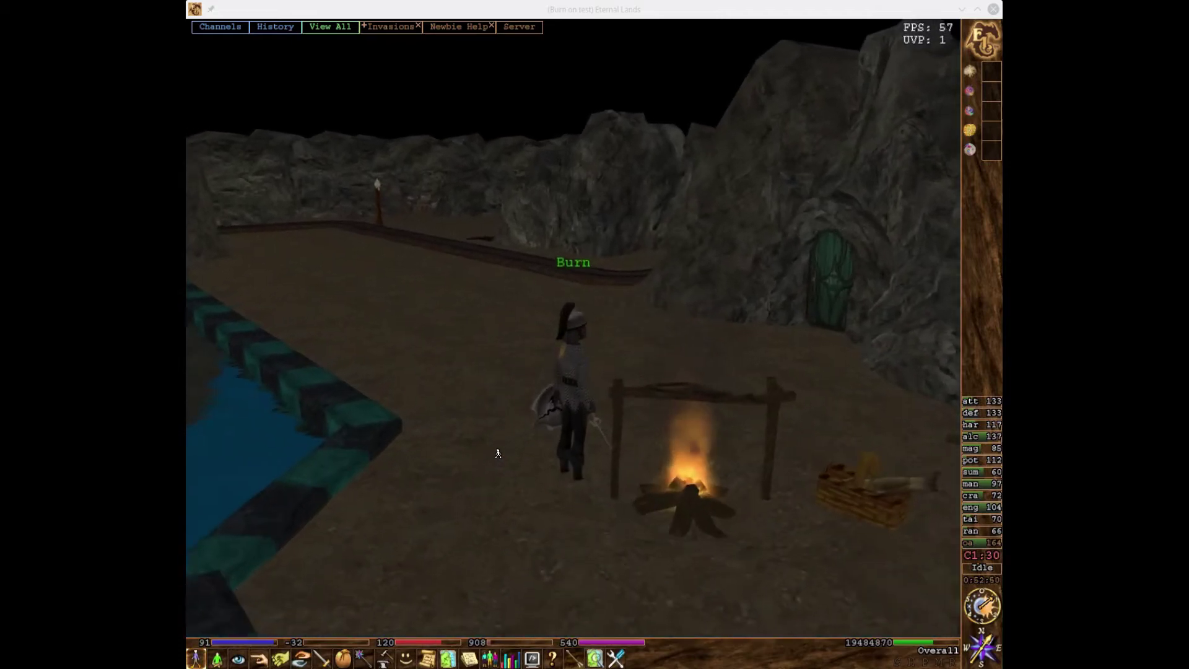
scroll(498, 454, "up", 2)
middle_click_drag(510, 461, 419, 408)
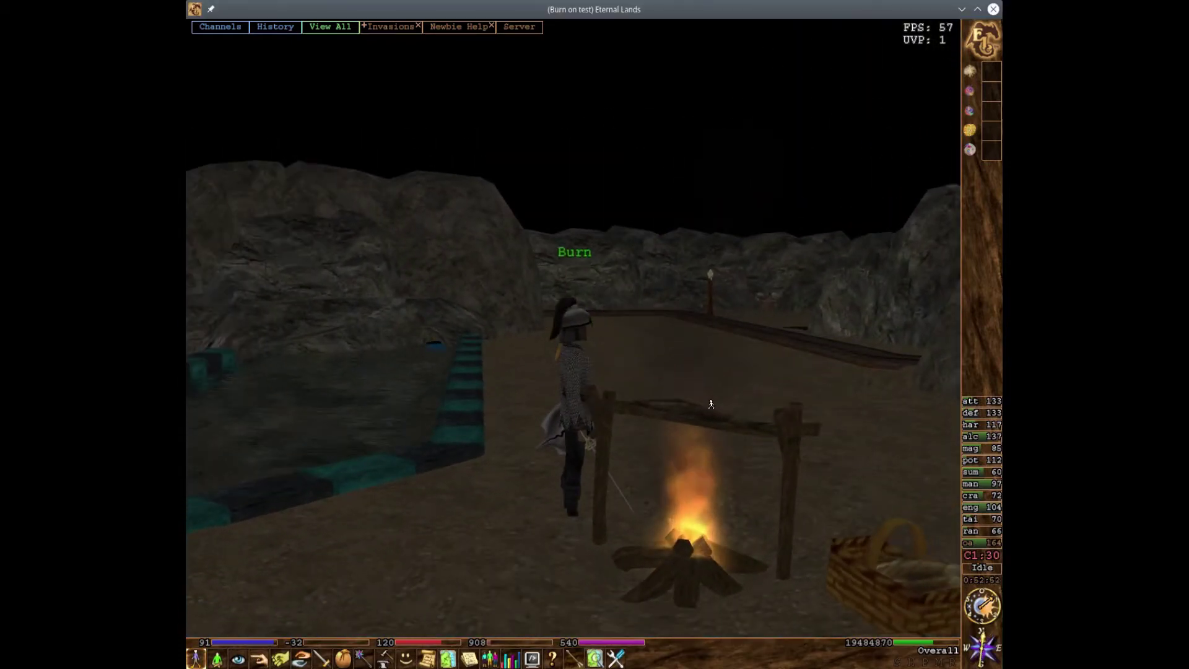
middle_click_drag(711, 404, 849, 518)
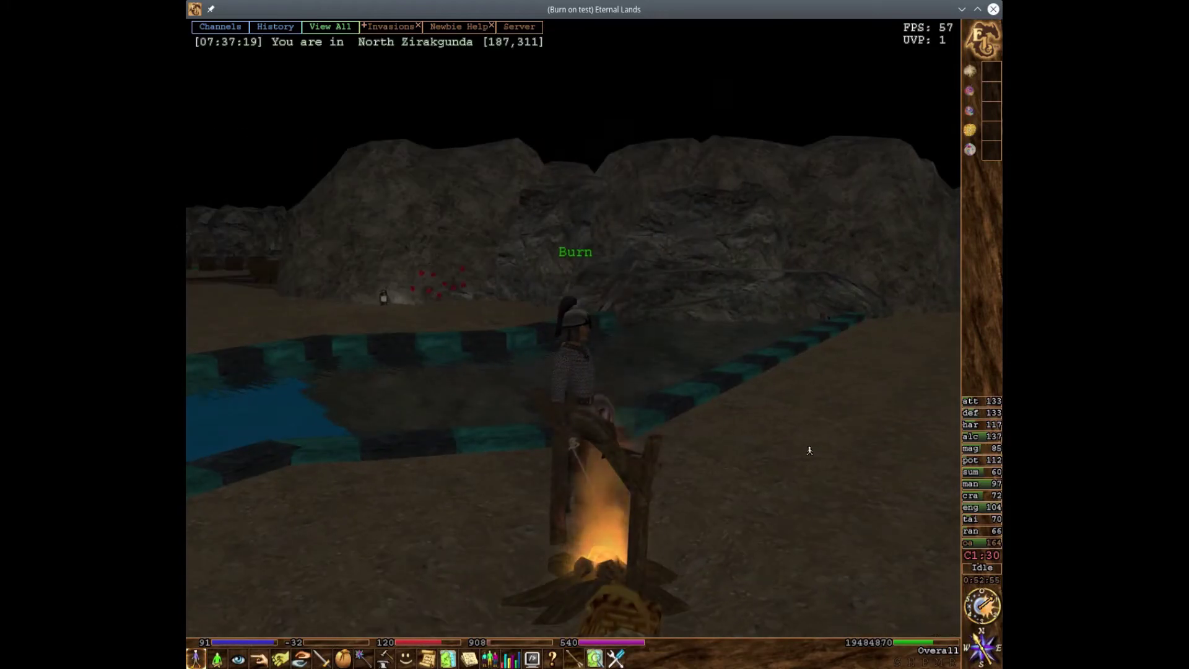
middle_click_drag(830, 455, 450, 487)
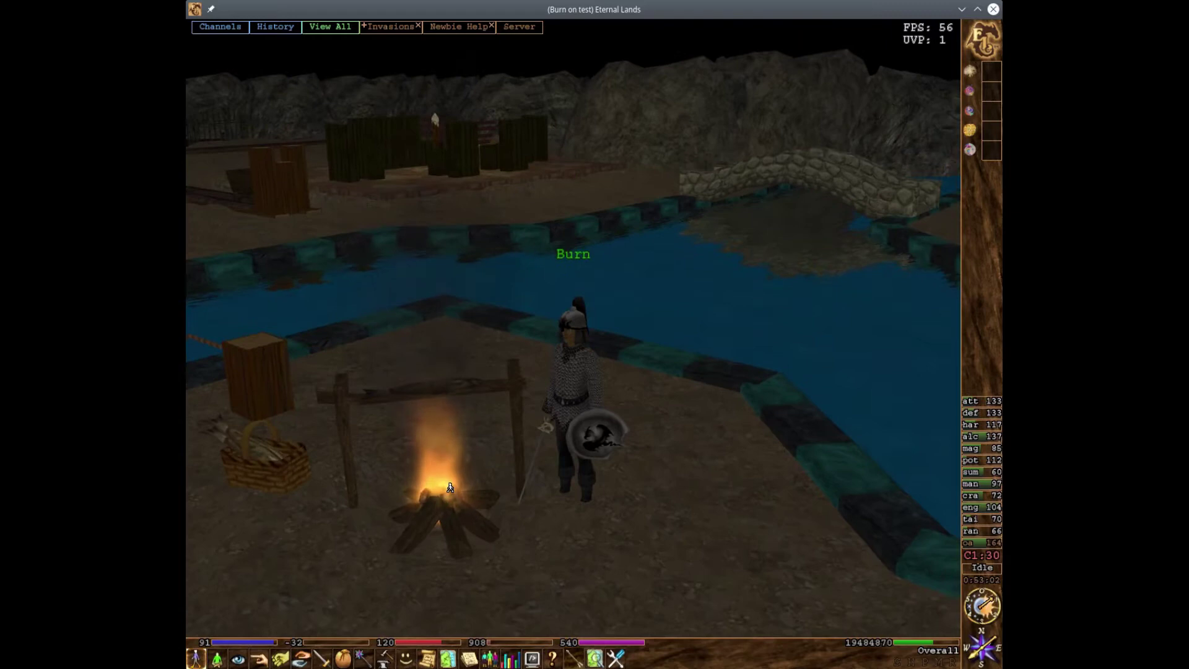
middle_click_drag(705, 467, 499, 469)
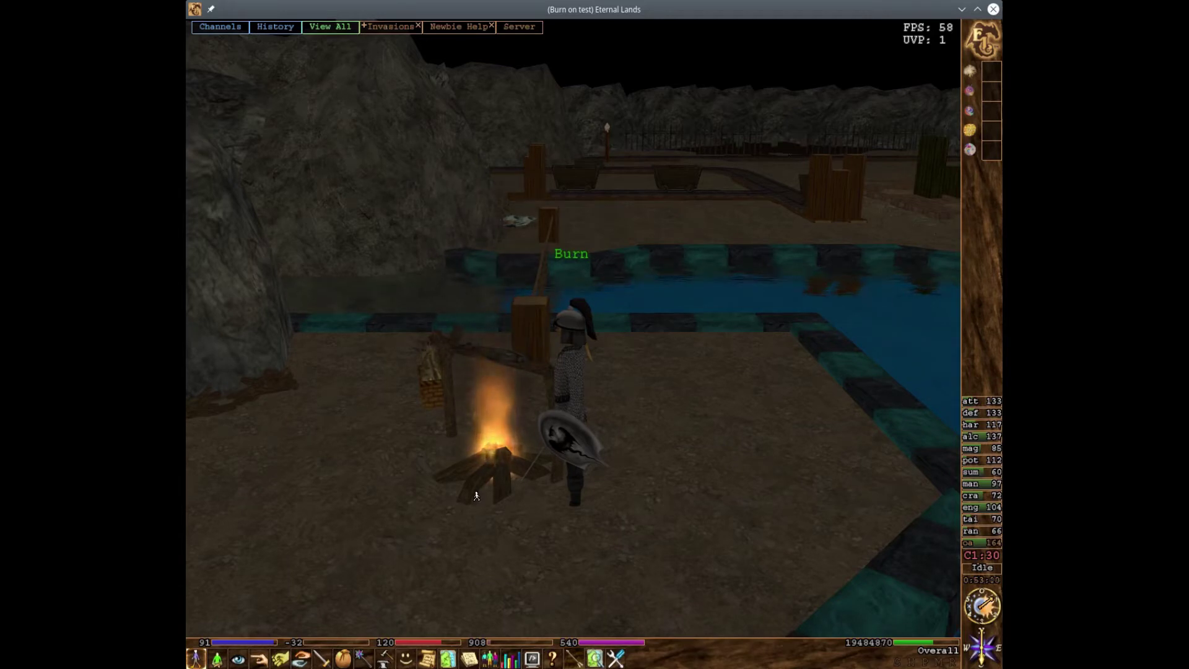
middle_click_drag(401, 502, 186, 388)
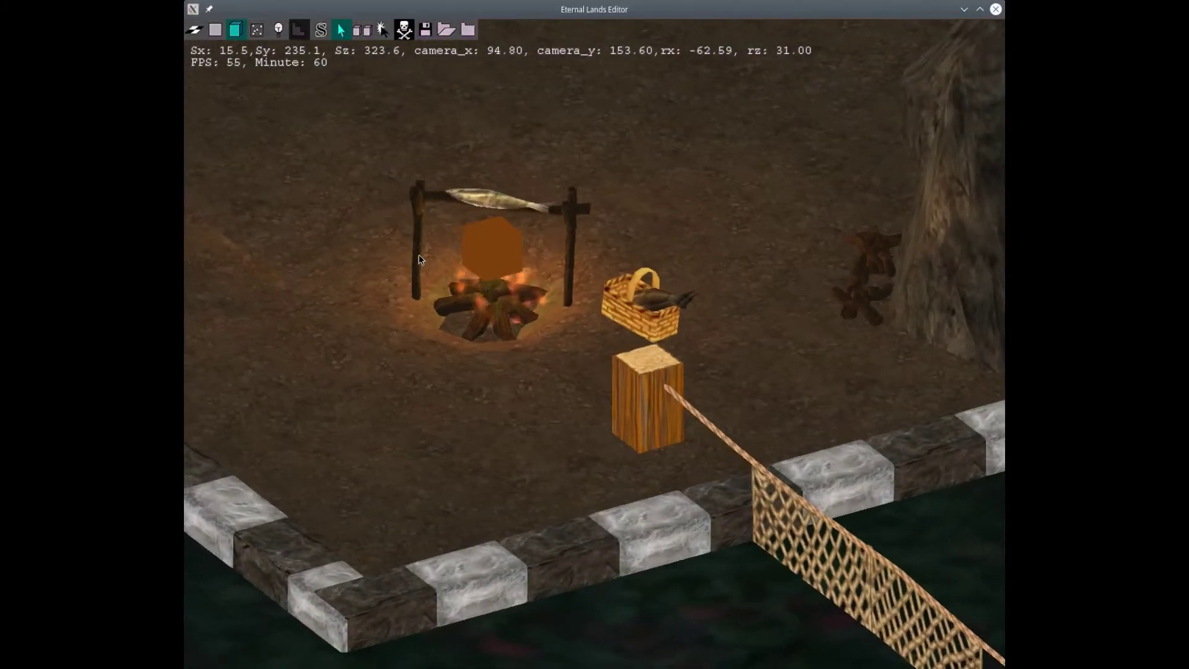
Step: Examine the cooking campfire in the map editor, including its orange light marker, fire particles and surrounding ground
middle_click_drag(419, 254, 454, 287)
key("w")
key("a")
key("a")
key("d")
key("w")
key("s")
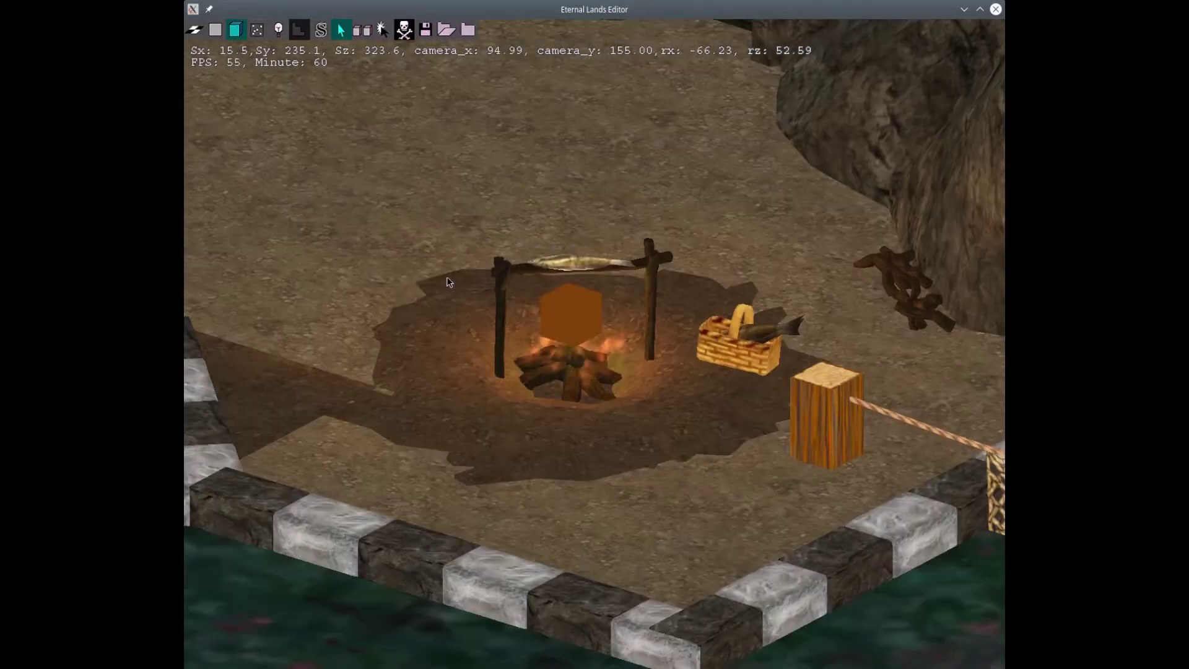
scroll(449, 283, "up", 3)
key("s")
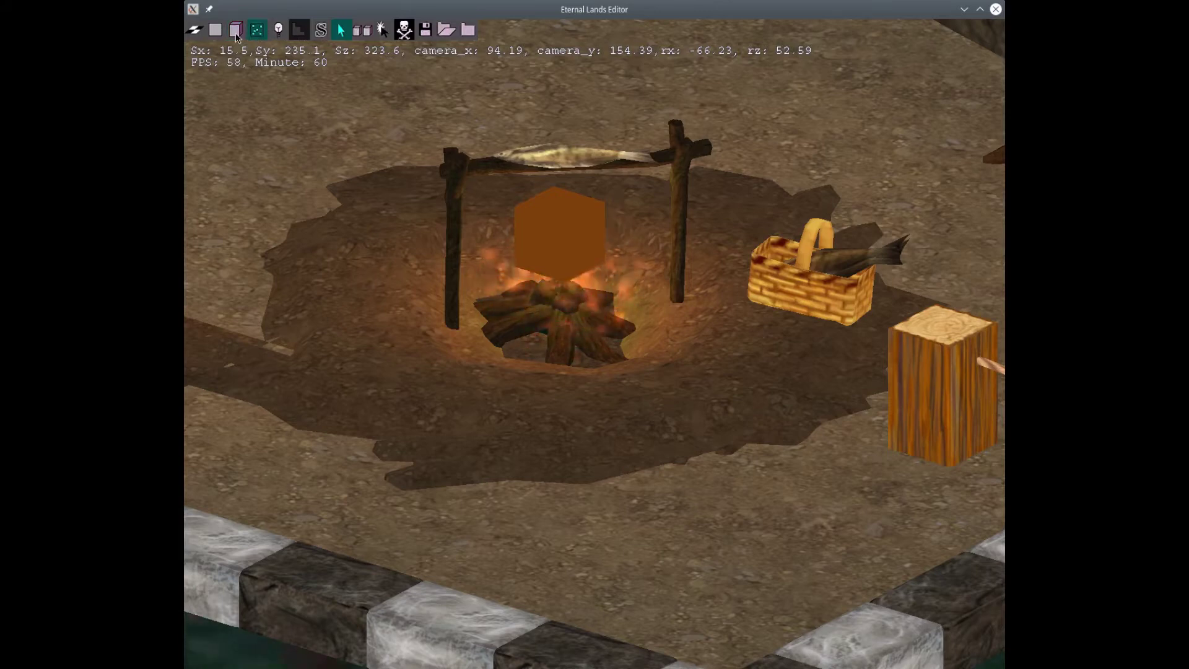
Step: Hide the 3D objects around the campfire to inspect its light and fire particle markers, and show the objects again
left_click(257, 30)
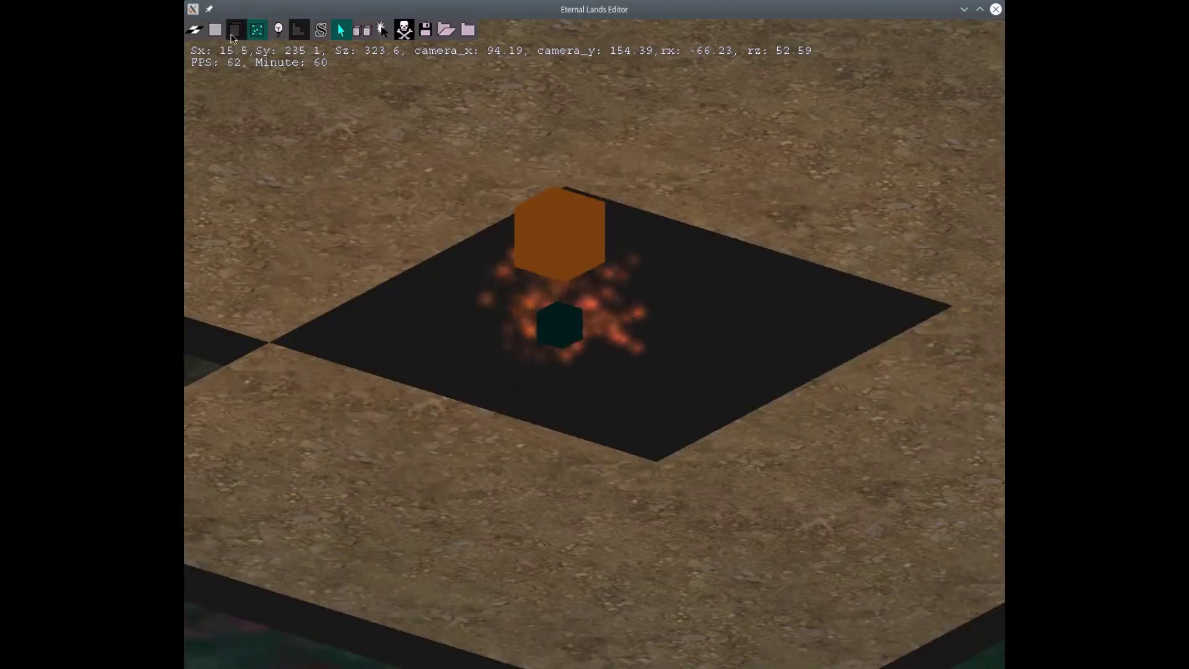
scroll(509, 292, "down", 3)
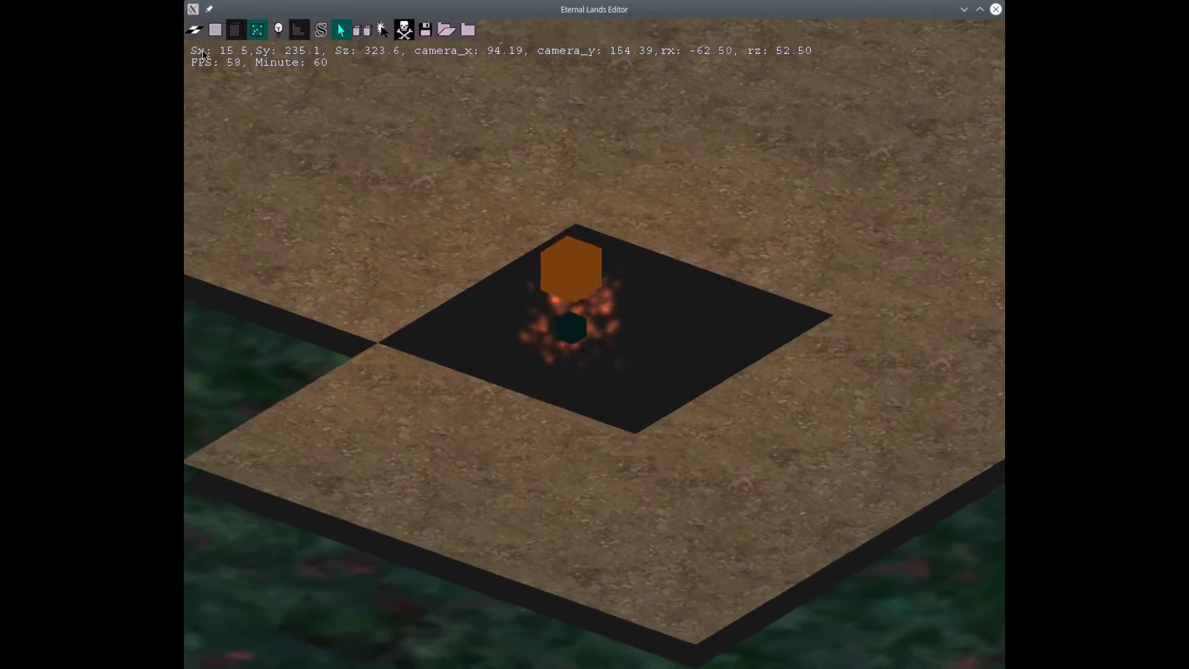
left_click(235, 31)
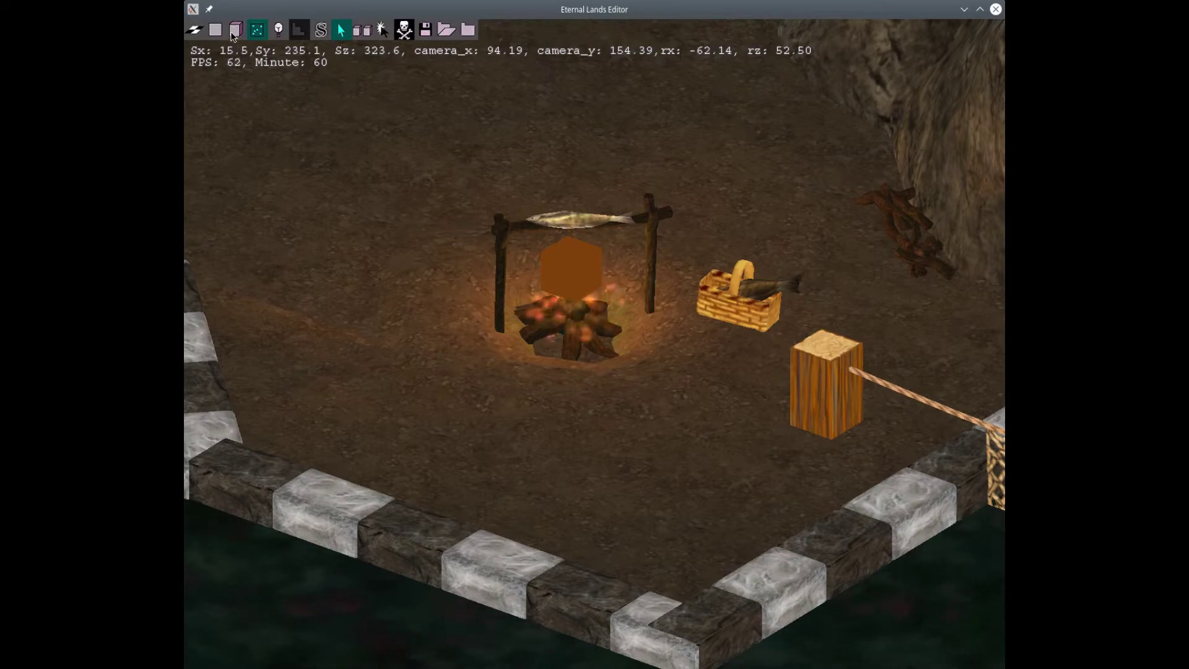
Step: Inspect the height map around the campfire with the 3D objects hidden and shown, and switch to tile mode
left_click(298, 33)
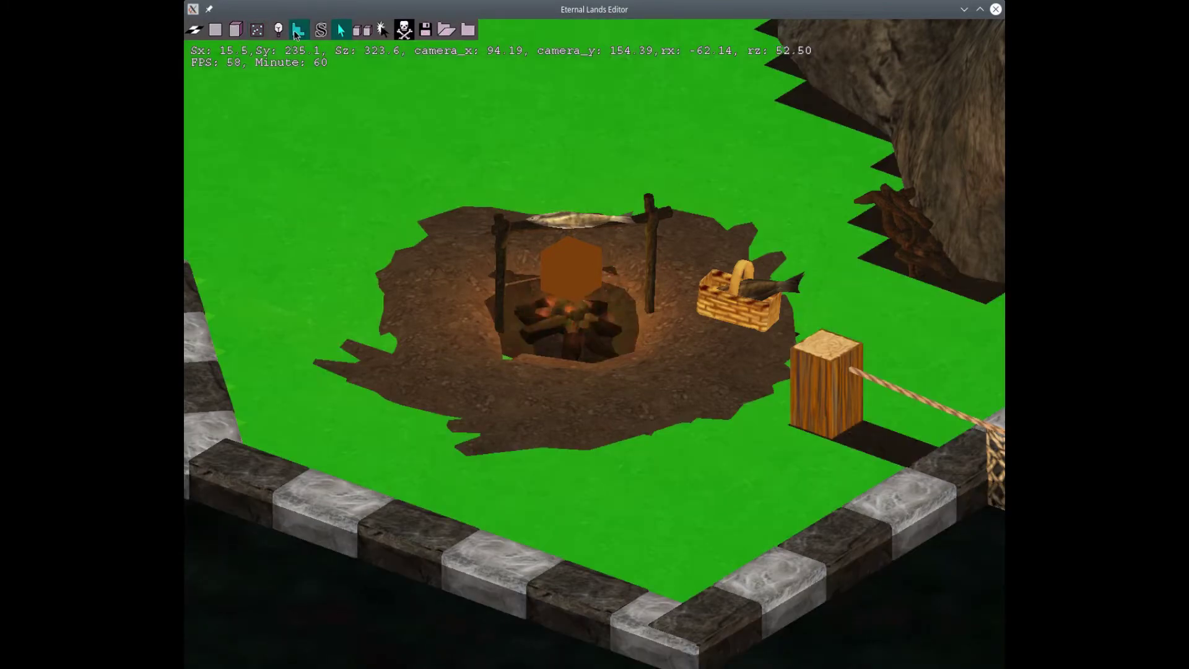
left_click(242, 30)
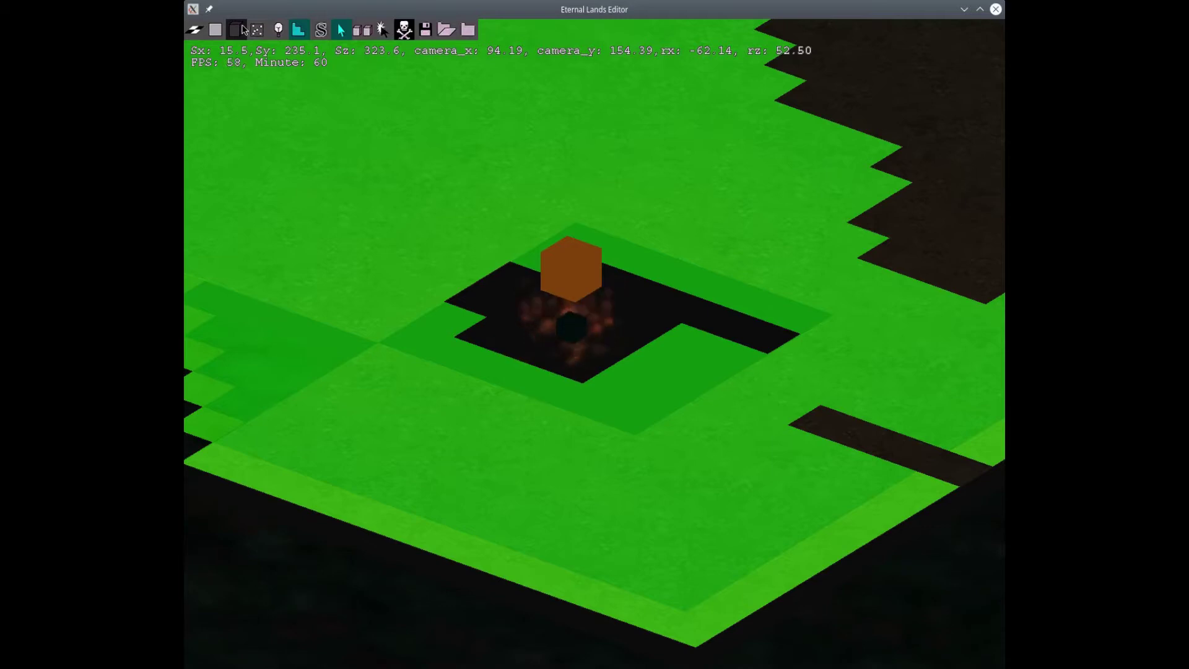
left_click(243, 30)
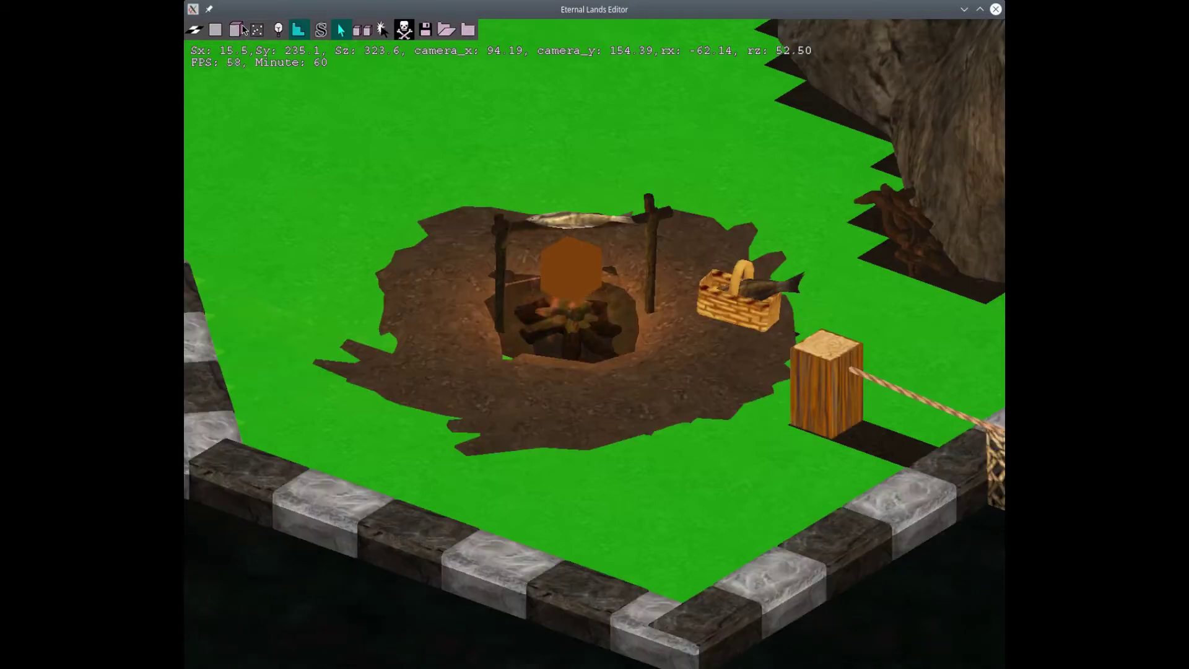
left_click(218, 30)
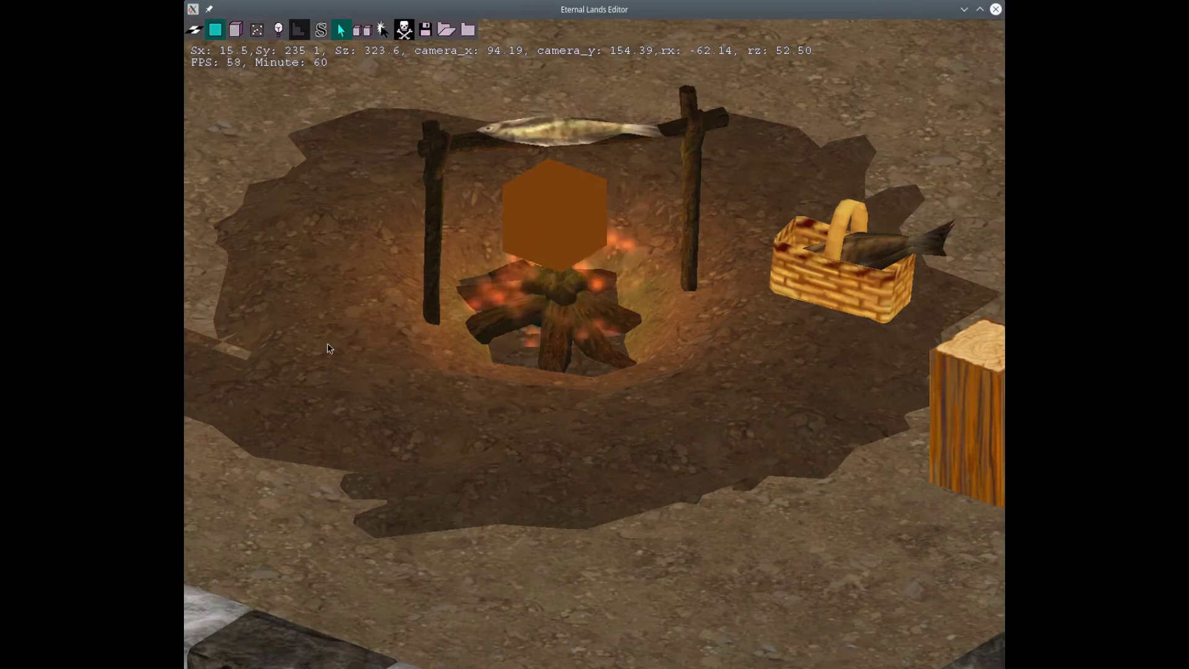
Step: Examine the campfire end-on with its 3D objects toggled off and on to check where the fire particles sit
middle_click_drag(327, 344, 448, 258)
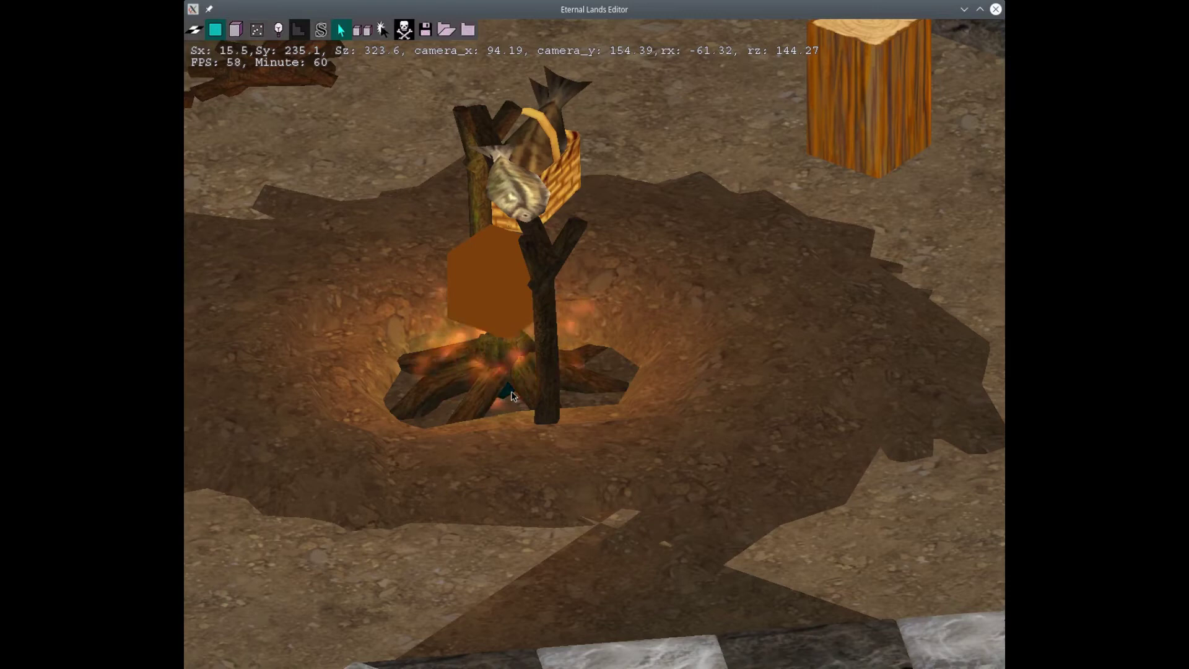
right_click(236, 31)
right_click(236, 31)
middle_click_drag(392, 437, 406, 382)
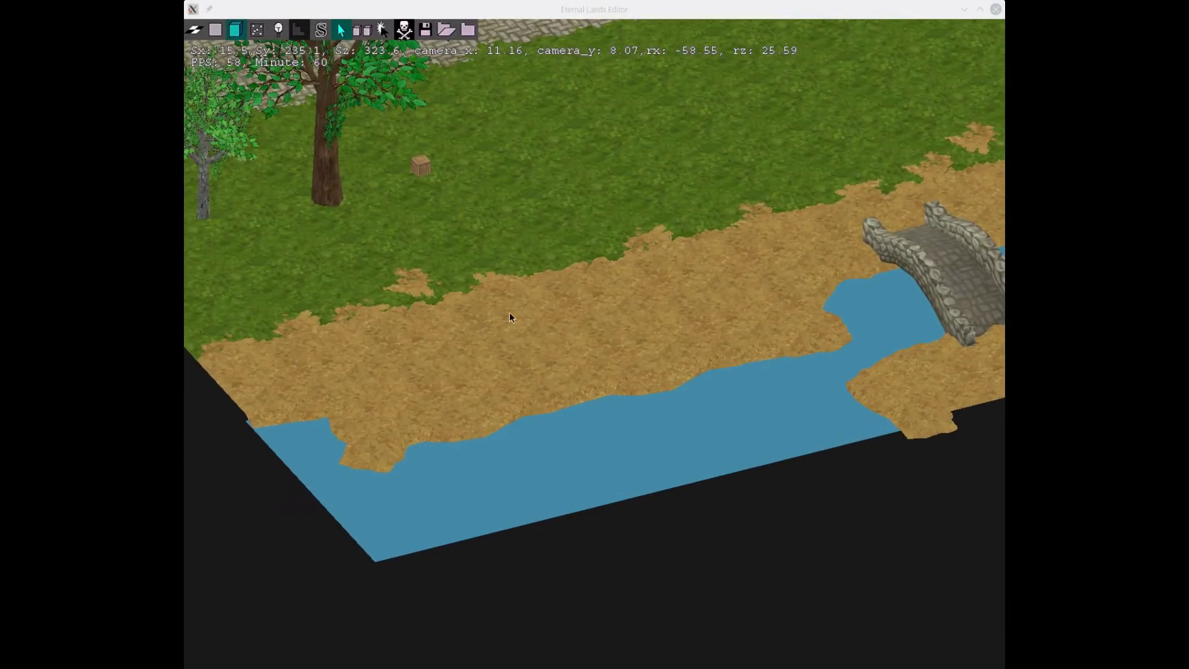
Step: Examine the grass, sandy bank and water near the stone bridge, and check the overview map of the whole scene
scroll(489, 307, "up", 2)
left_click(534, 213)
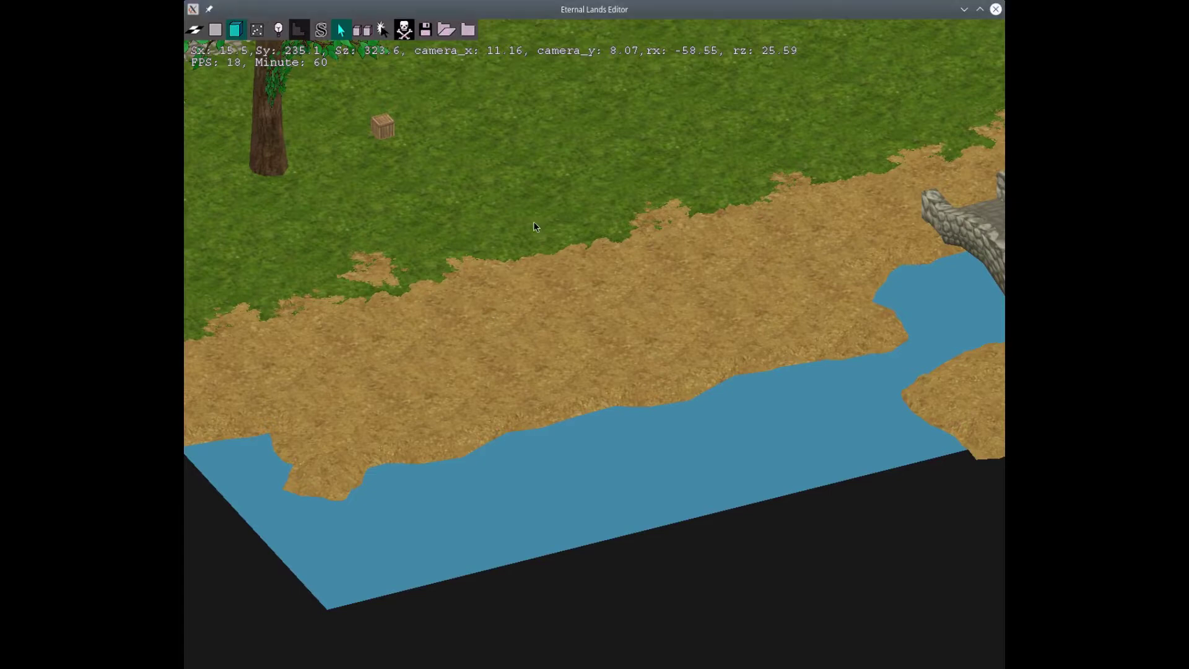
key("a")
key("w")
key("d")
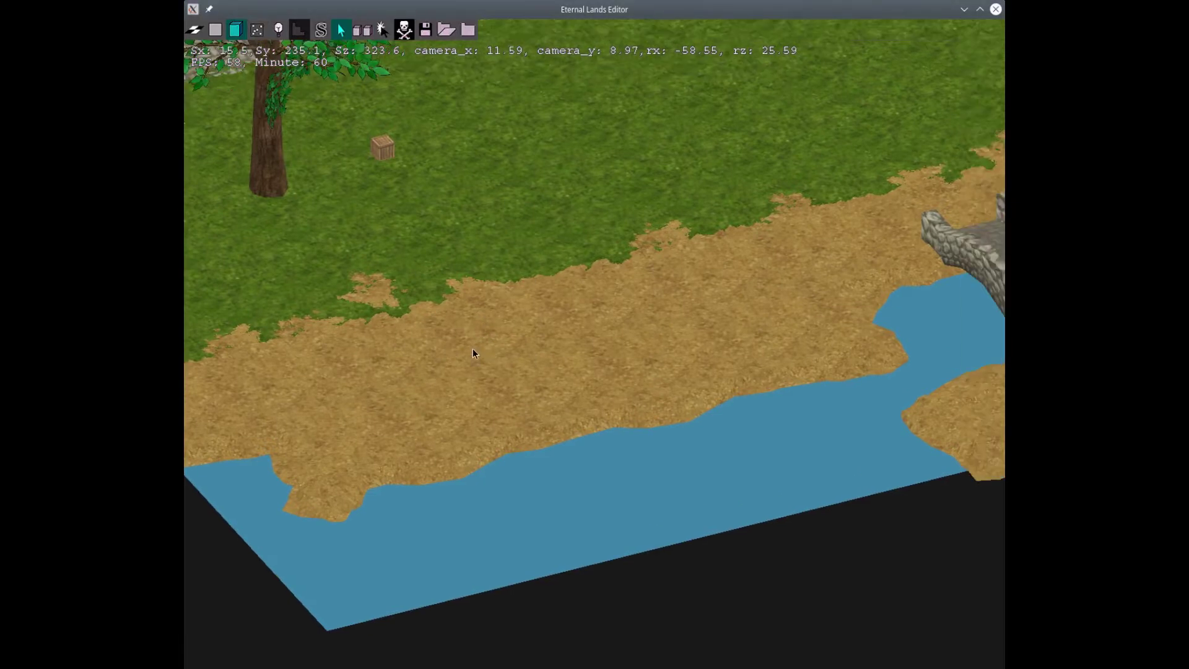
key("Tab")
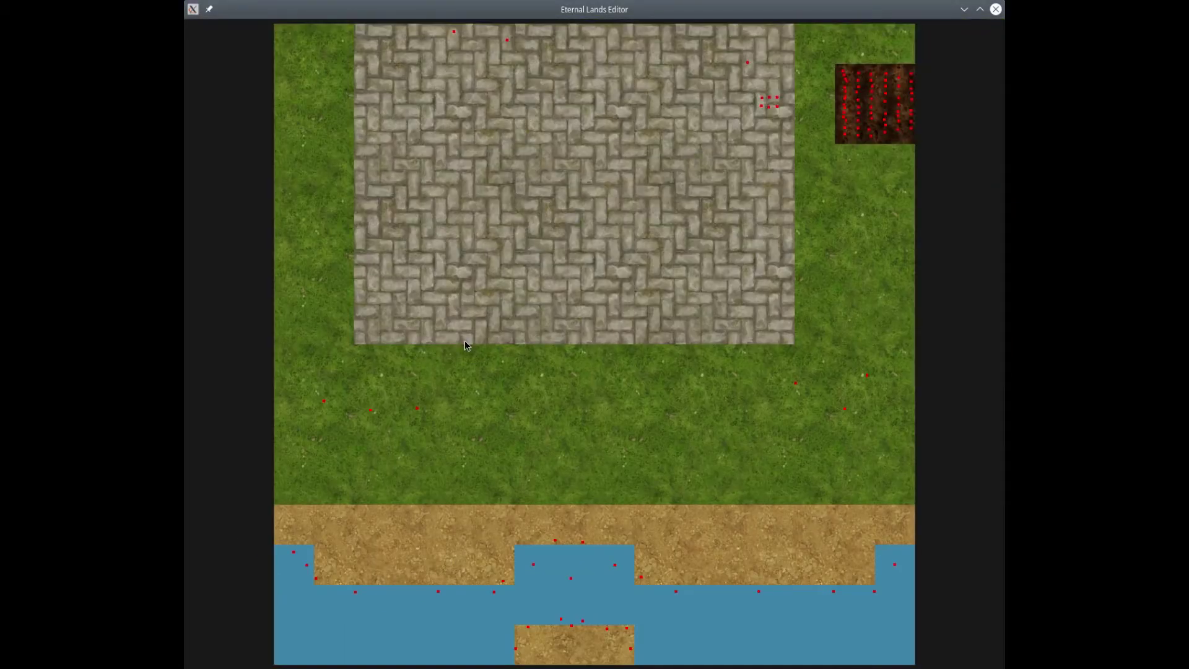
key("Tab")
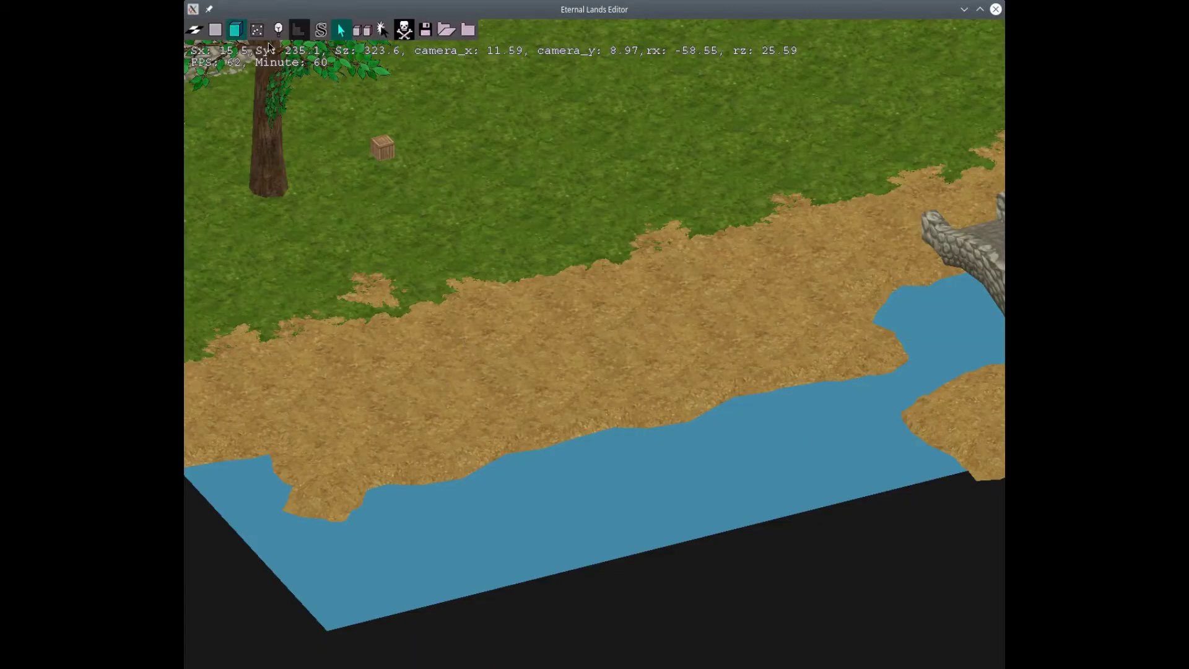
Step: Show the tile grid and place a Fire wood 1 object from the Firewood & Logs category on the sandy bank
key("g")
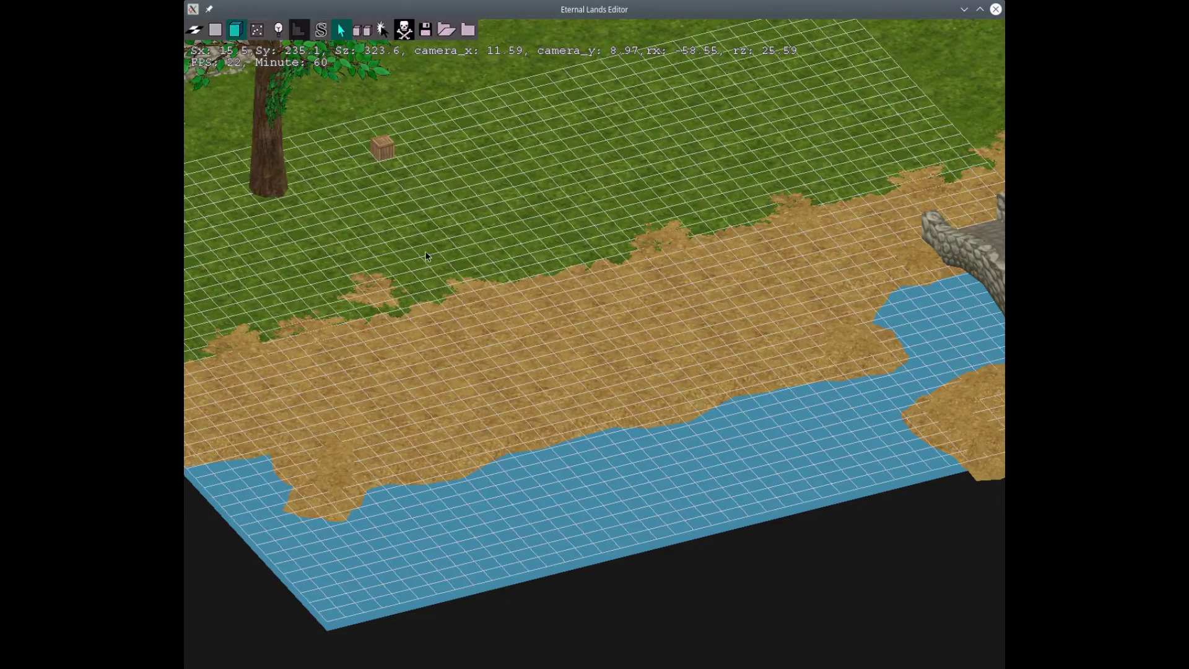
left_click(298, 29)
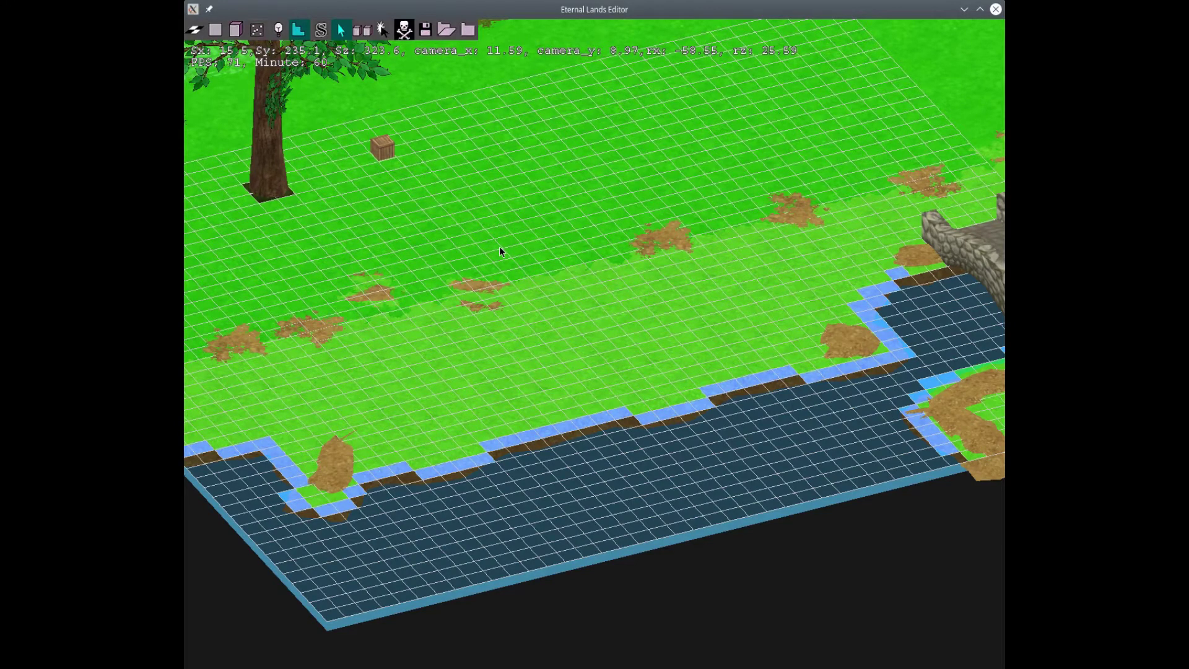
key("b")
left_click(361, 73)
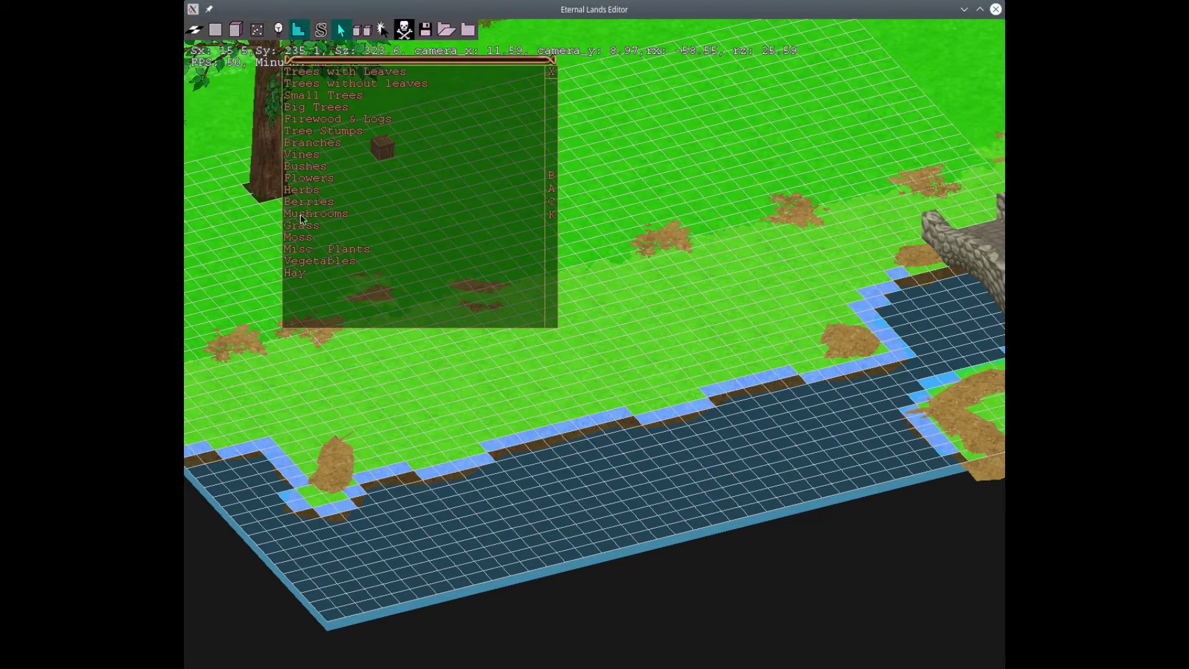
left_click(313, 121)
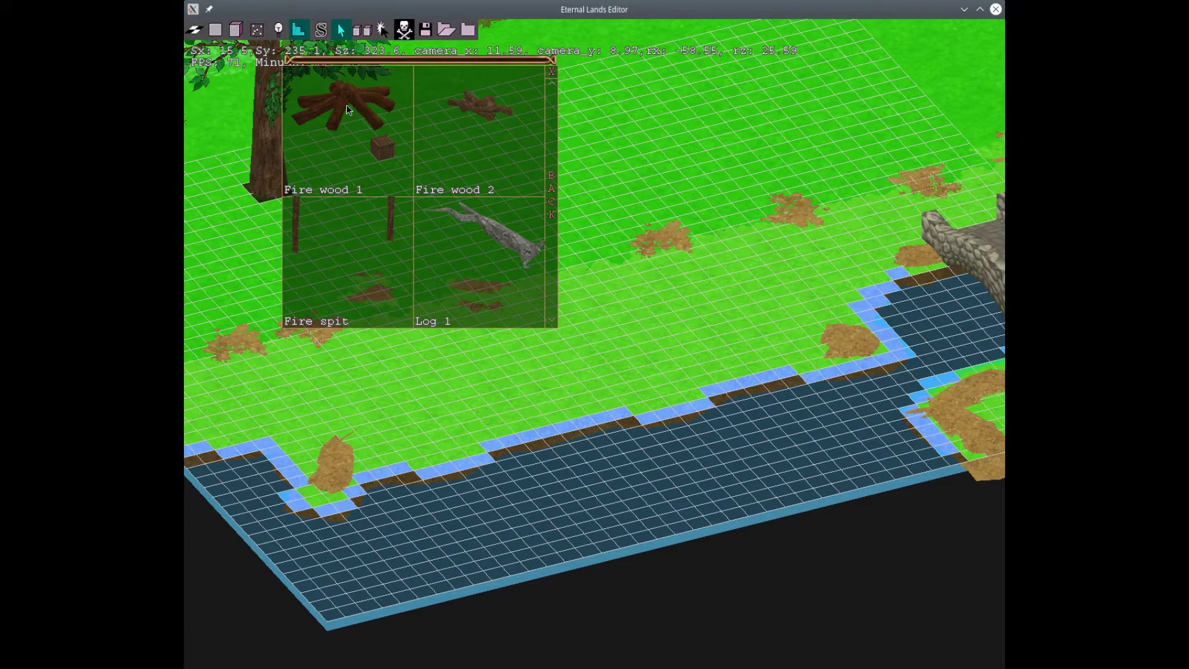
left_click(347, 124)
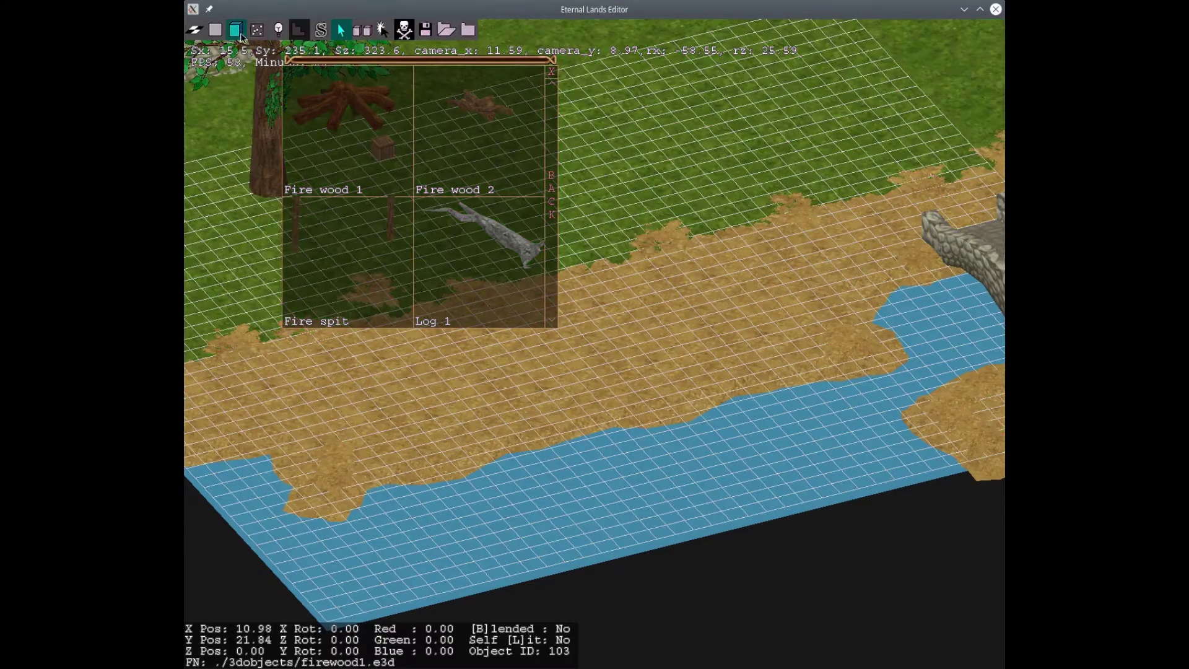
left_click(437, 376)
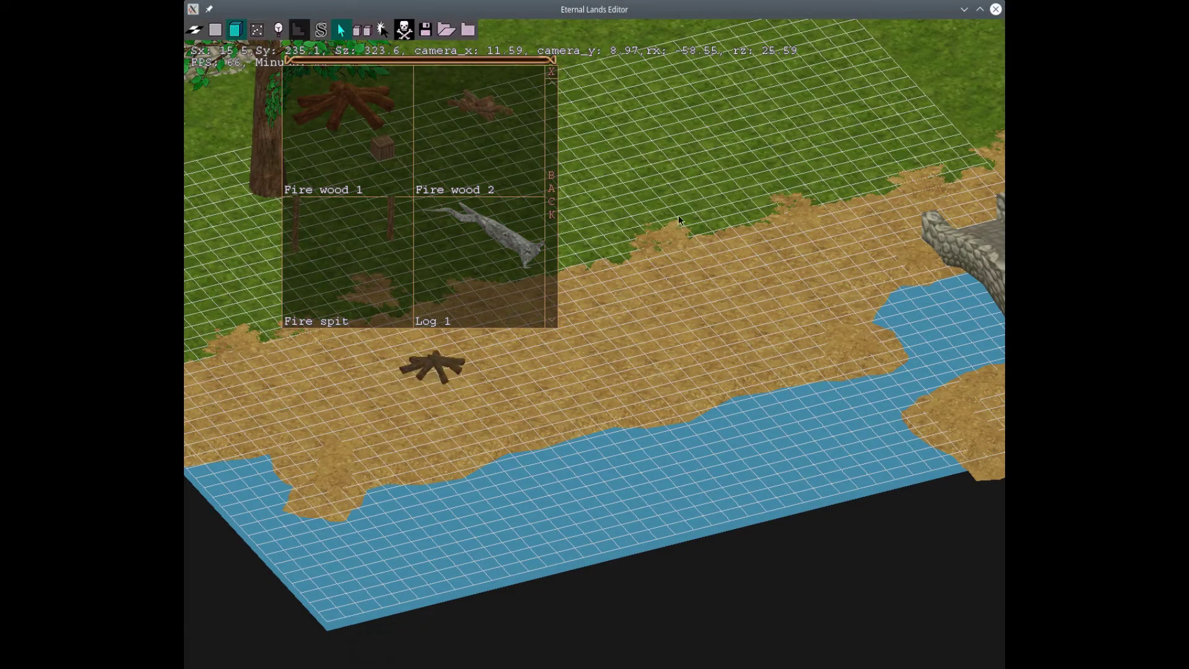
Step: Rotate the firewood to a Z rotation of -30, reposition it on the grid tiles and close the object browser
key("a")
scroll(688, 190, "up", 4)
middle_click_drag(689, 190, 681, 303)
left_click(681, 303)
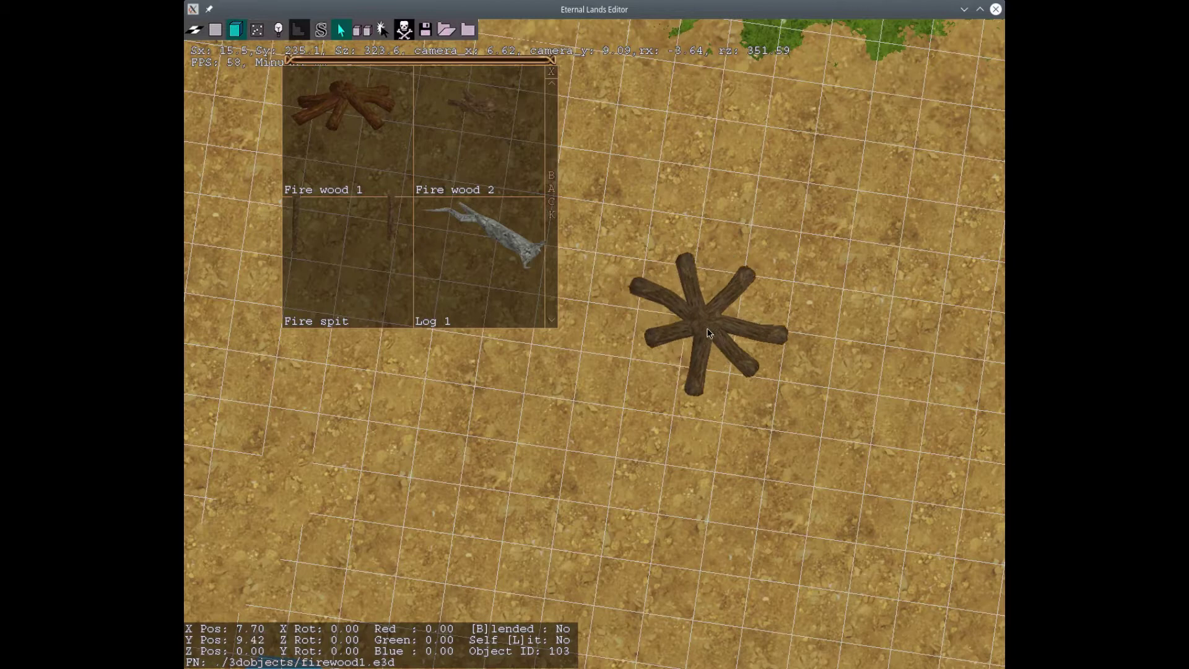
scroll(710, 353, "down", 4)
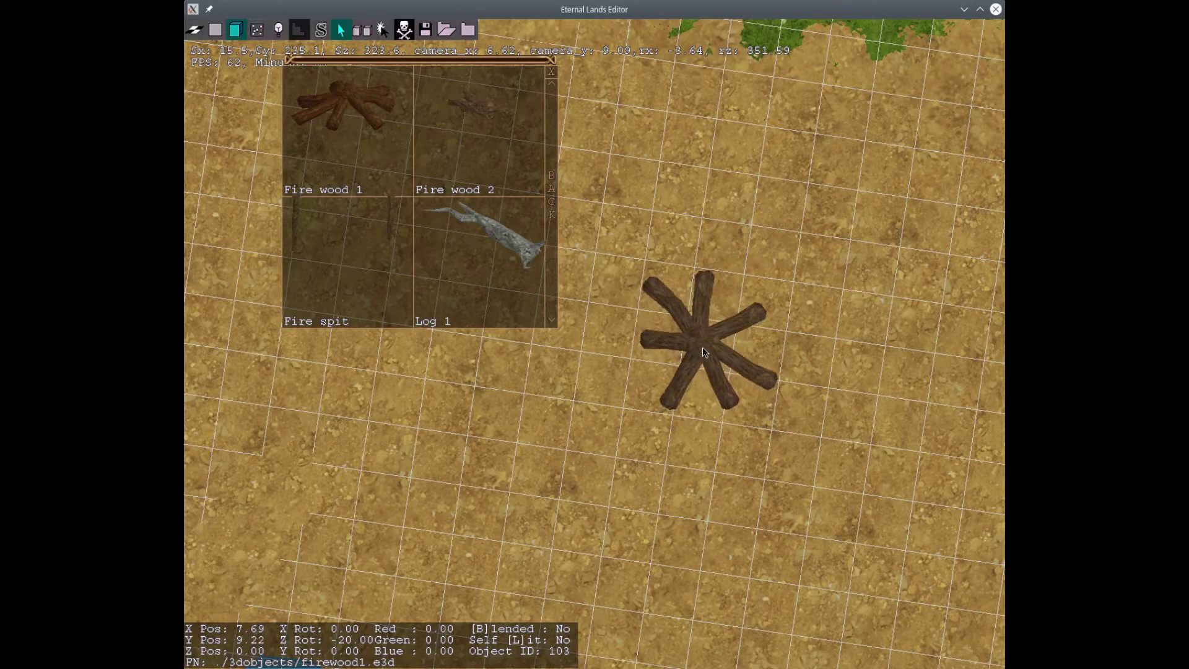
scroll(703, 347, "down", 1)
left_click(702, 348)
left_click(702, 345)
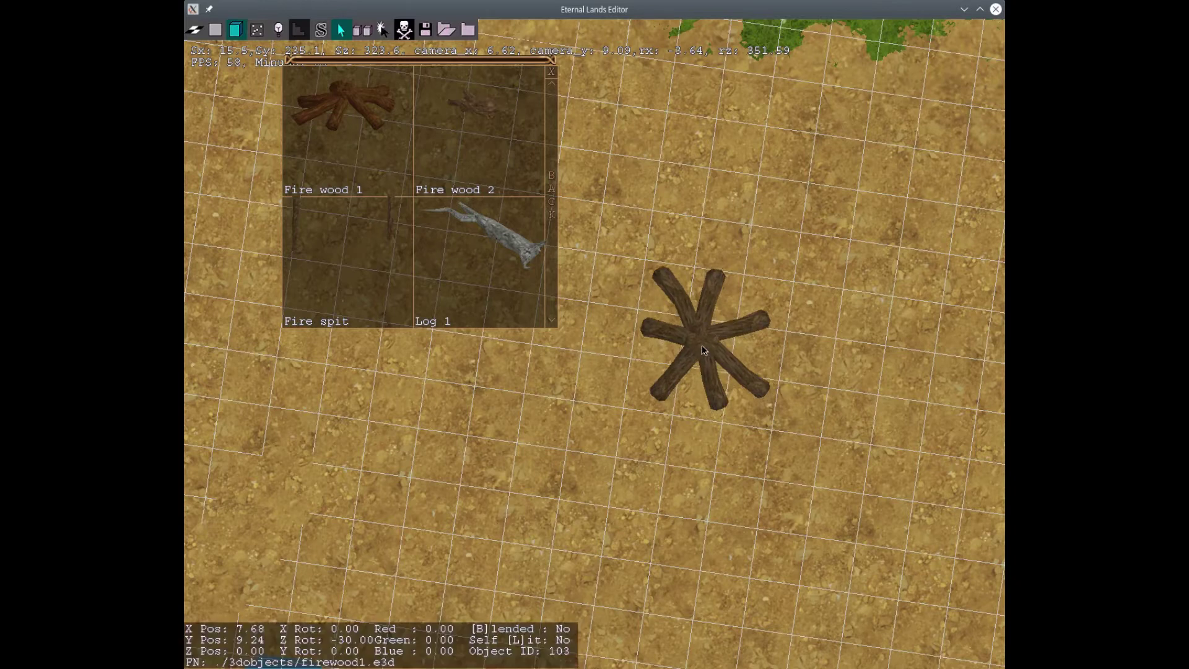
left_click(709, 356)
left_click(702, 355)
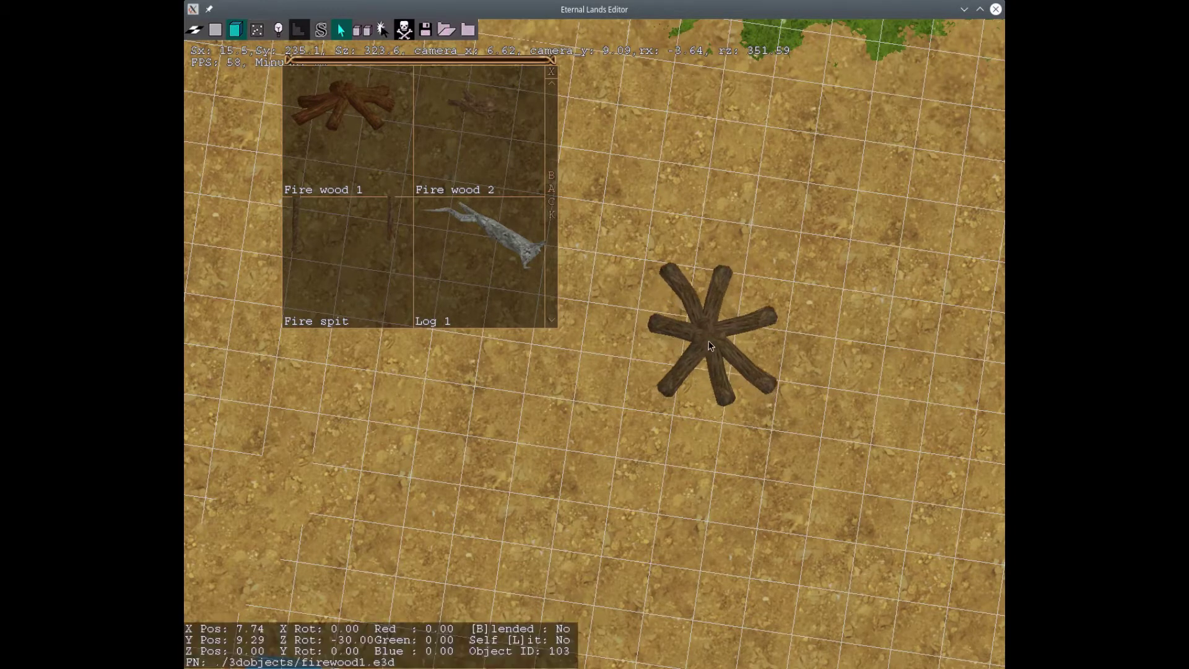
left_click(694, 350)
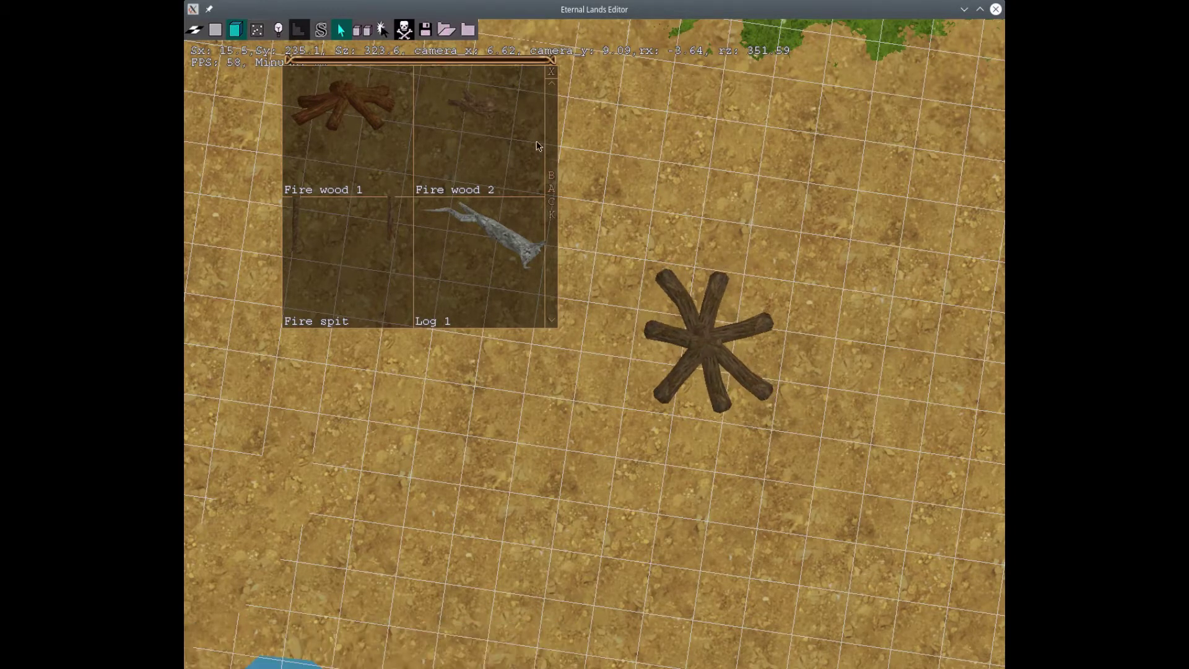
left_click(553, 199)
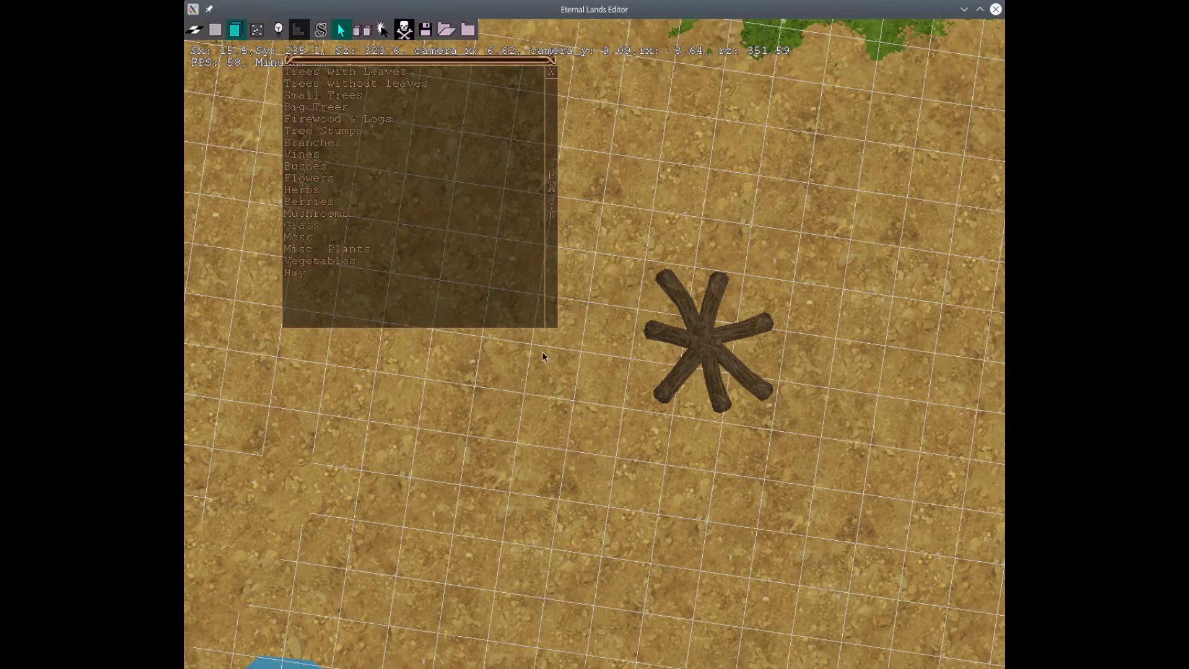
key("Left")
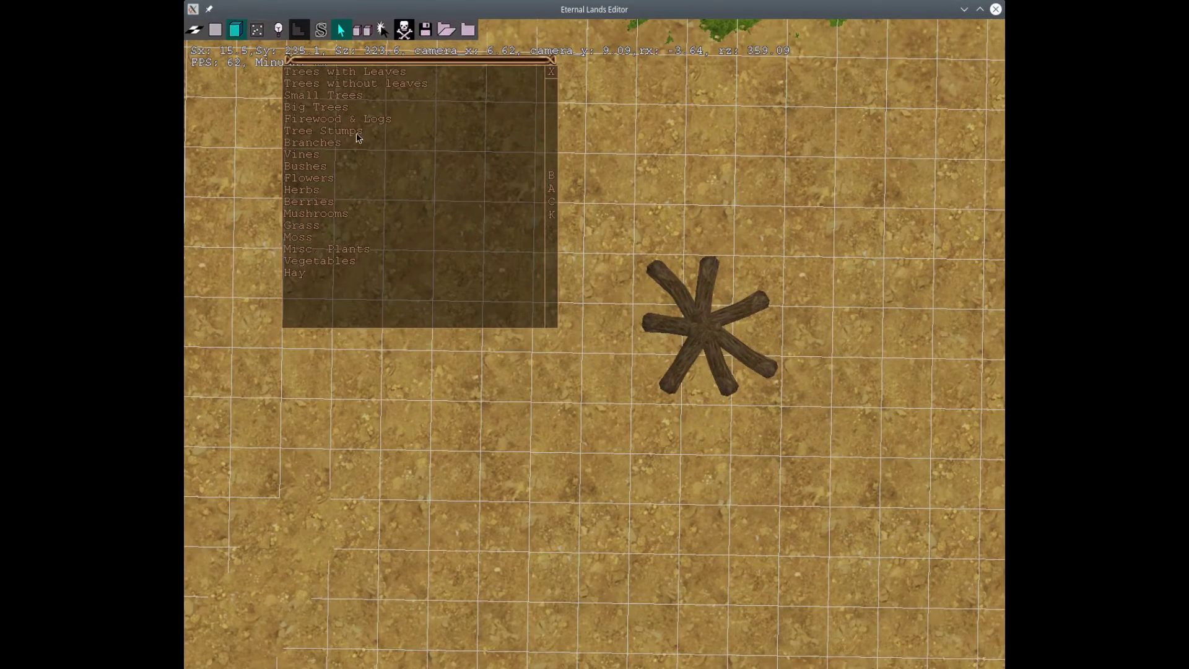
left_click(550, 74)
Step: Load the fire_big.part particle effect and place it at the centre of the firewood
left_click(258, 31)
left_click(382, 31)
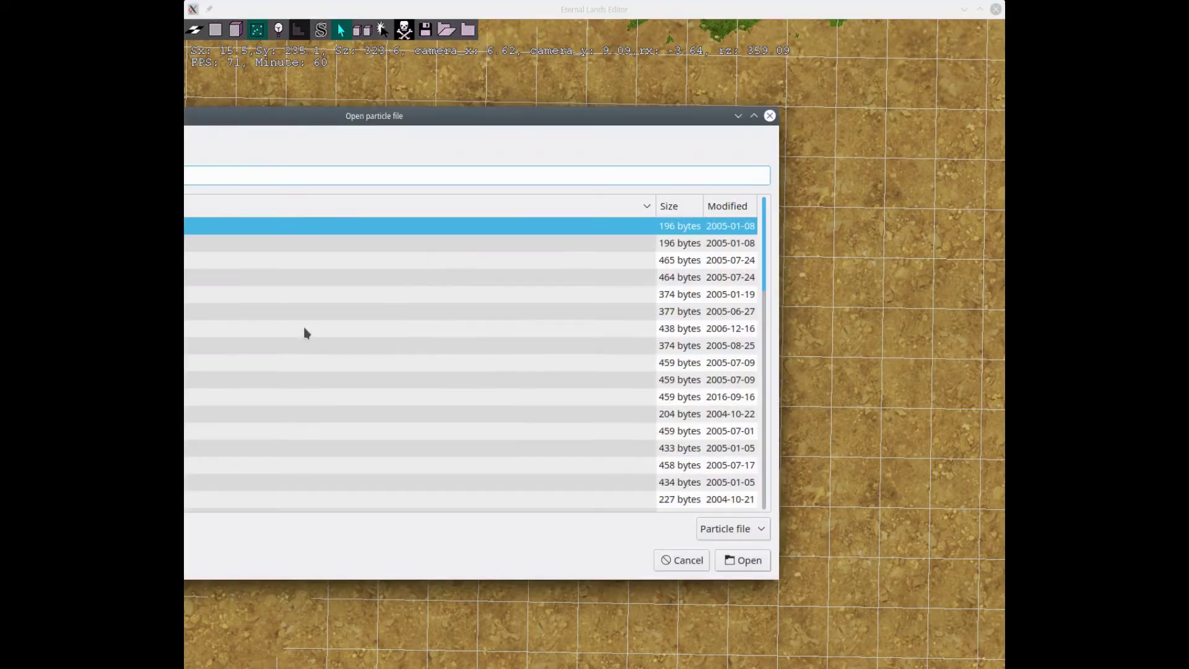
scroll(304, 330, "down", 5)
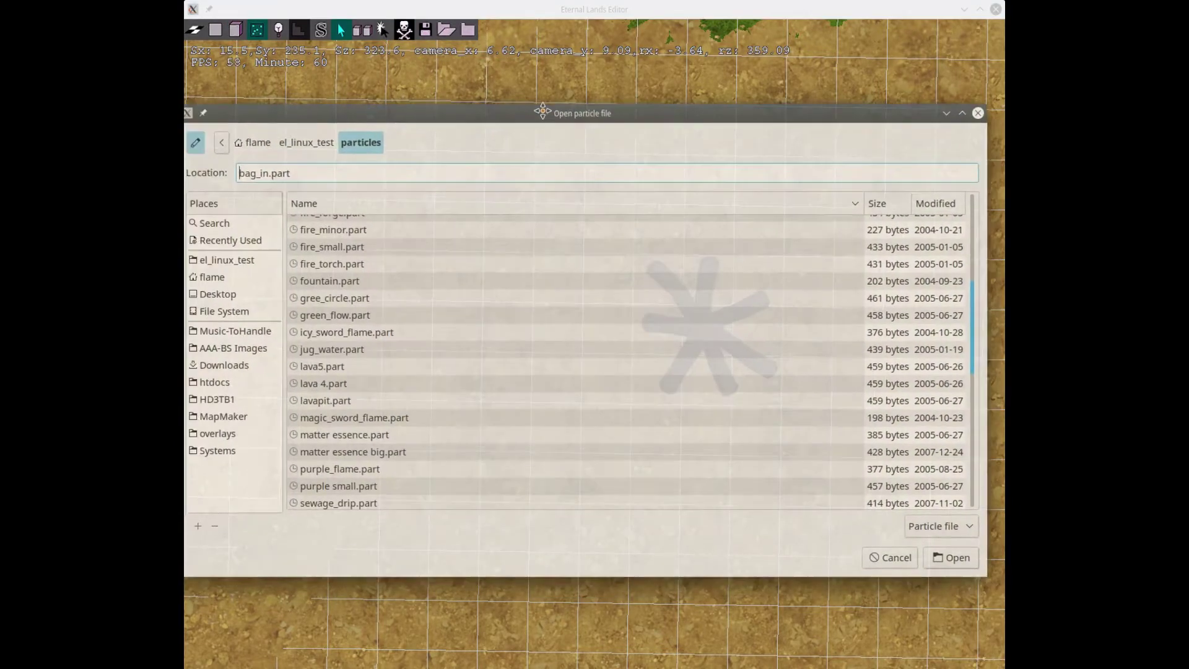
scroll(464, 339, "down", 4)
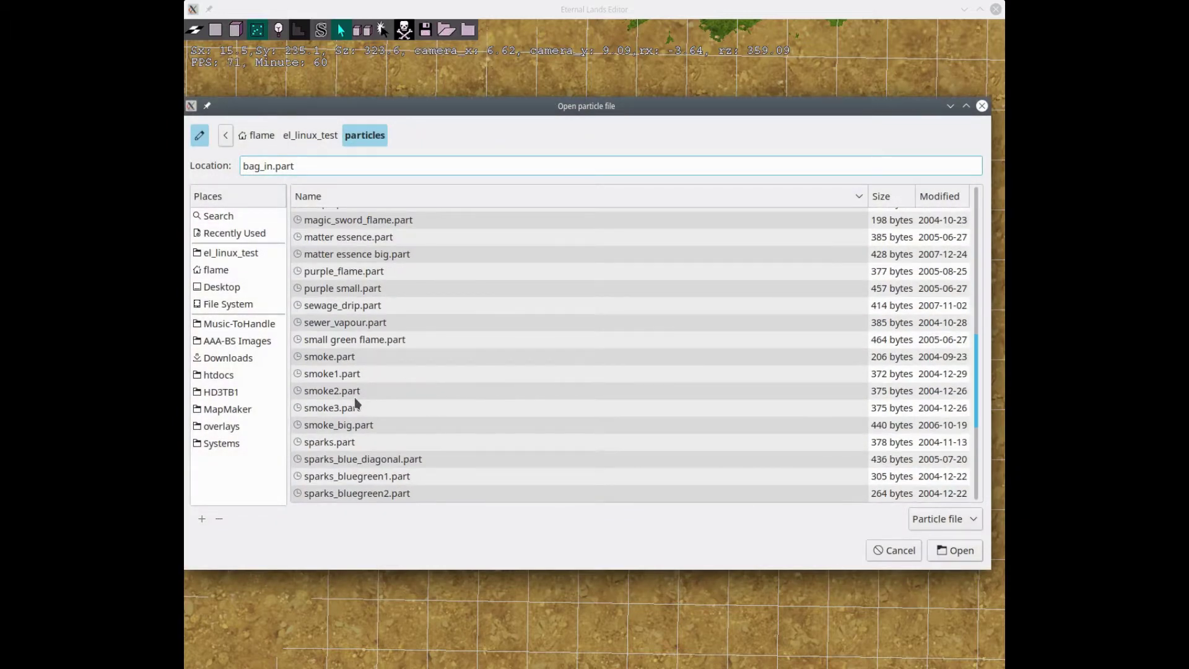
scroll(402, 346, "up", 4)
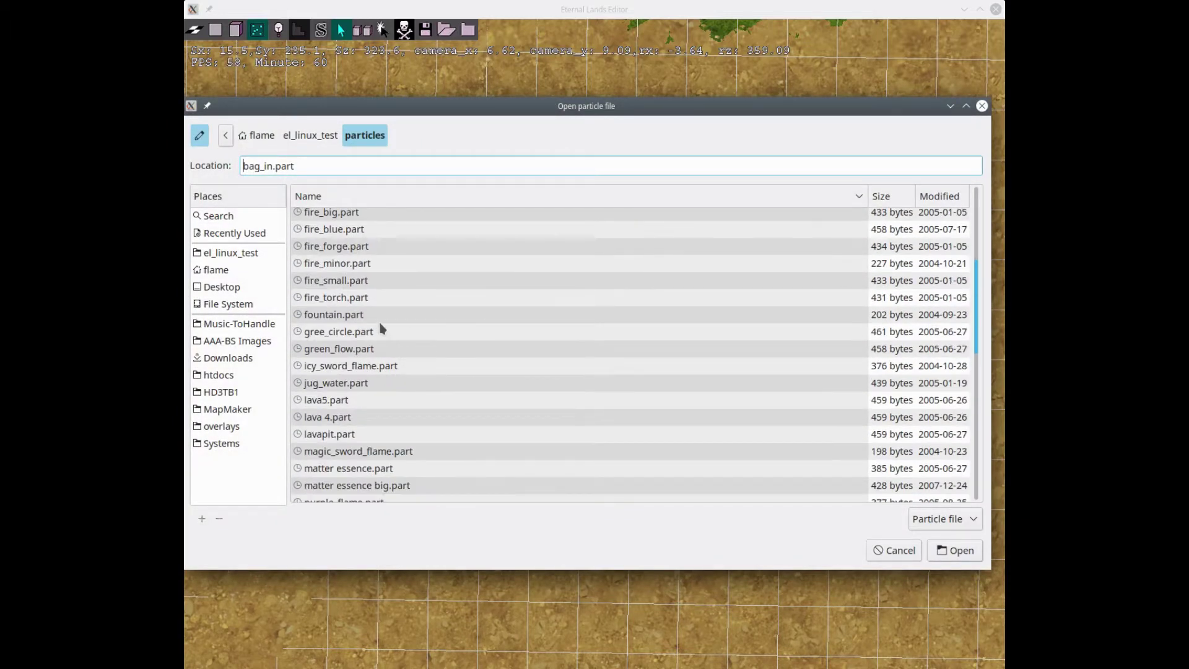
scroll(379, 323, "up", 3)
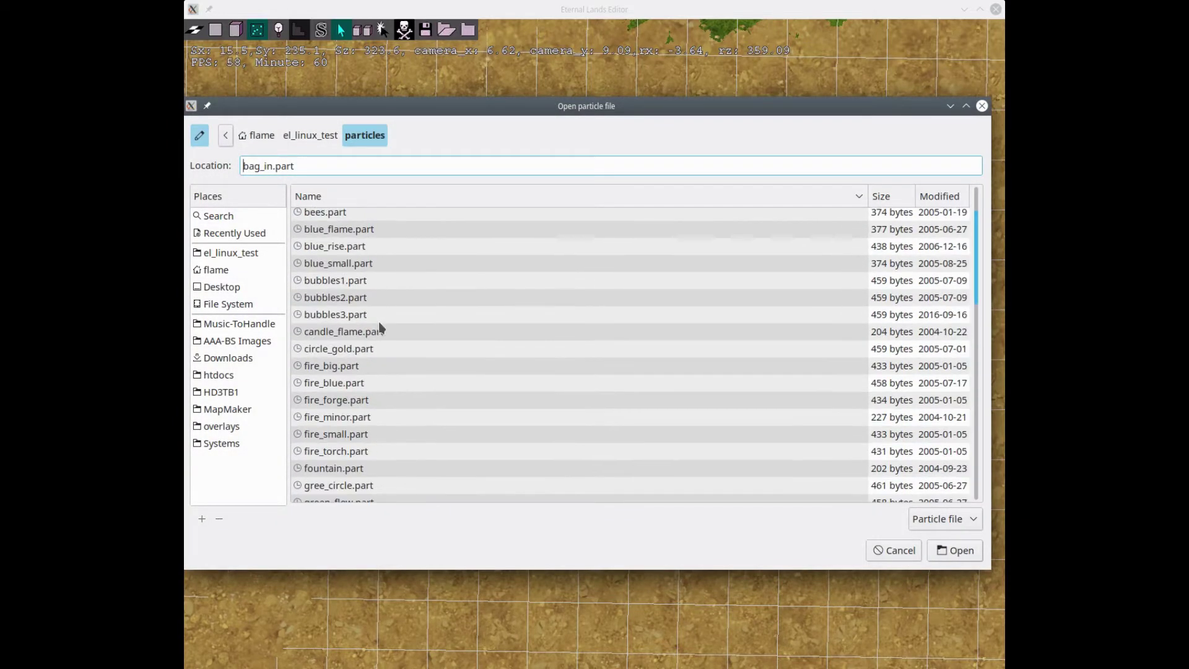
left_click(345, 369)
left_click(942, 551)
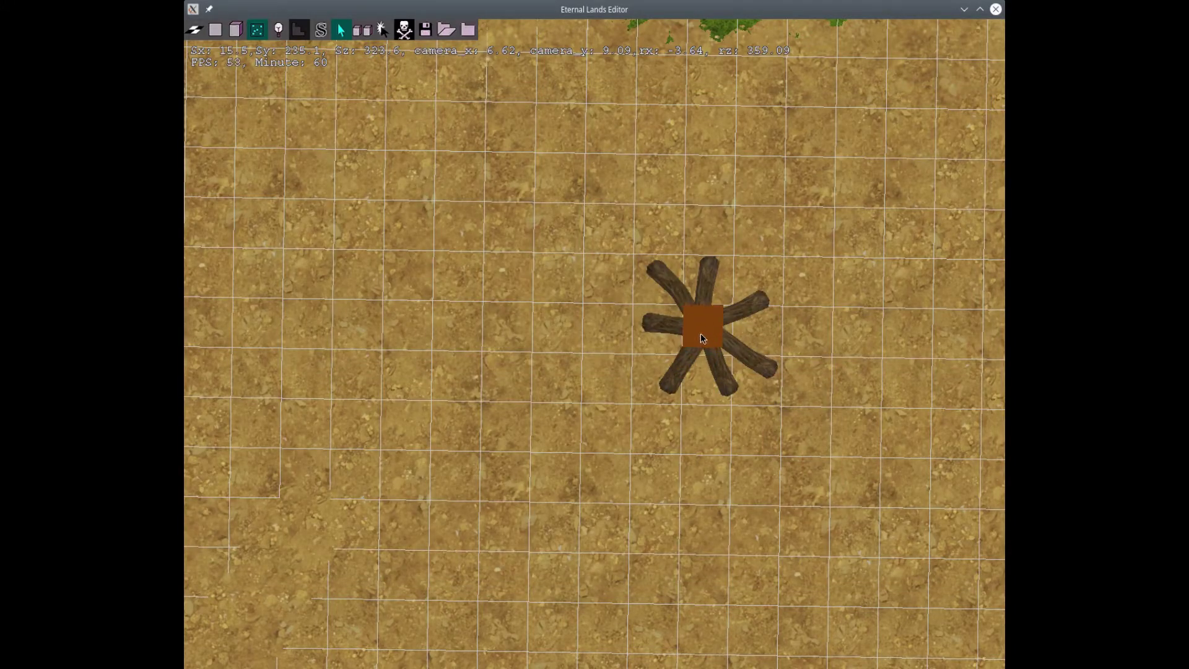
Step: Examine the fire particles and their markers on the firewood from the side and from above
mouse_move(810, 139)
middle_mouse_down()
mouse_move(588, 396)
mouse_move(762, 255)
mouse_move(632, 371)
mouse_move(683, 255)
middle_mouse_up()
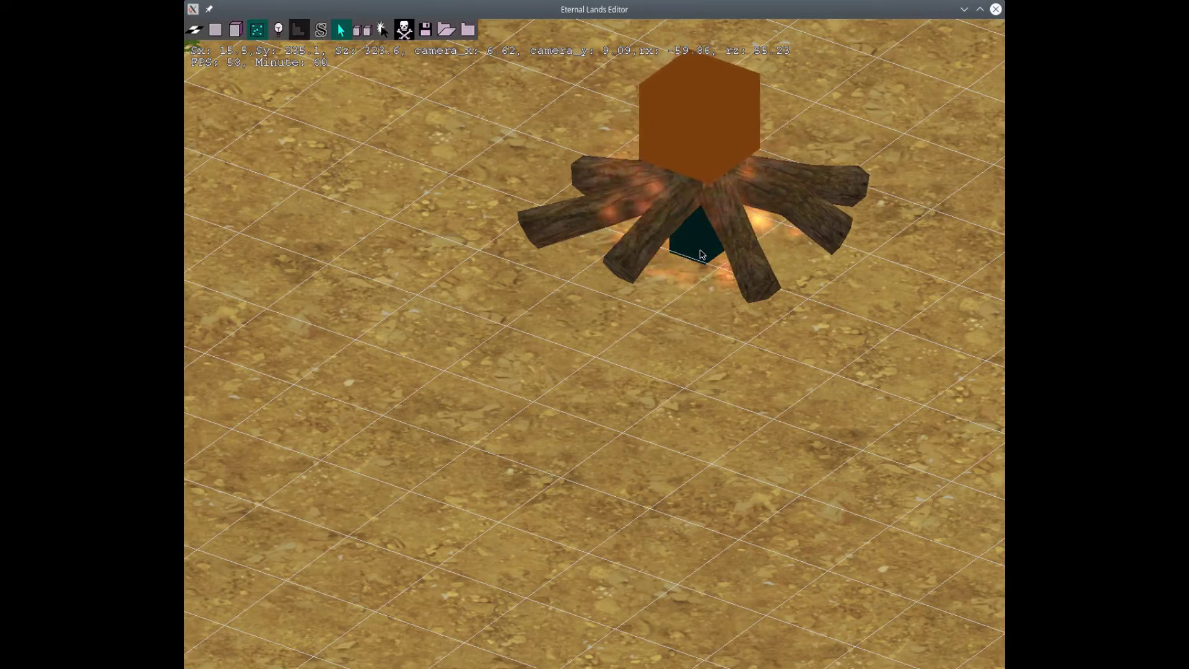
middle_click_drag(701, 255, 603, 316)
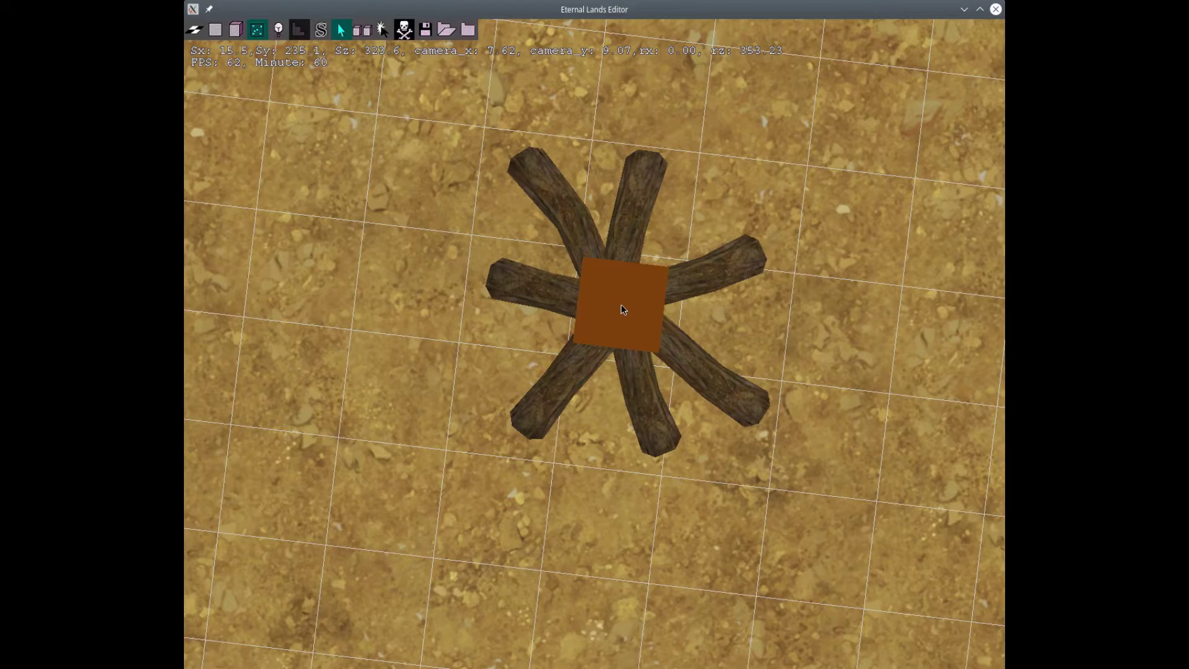
scroll(569, 380, "down", 5)
scroll(375, 427, "up", 5)
middle_click_drag(375, 427, 547, 235)
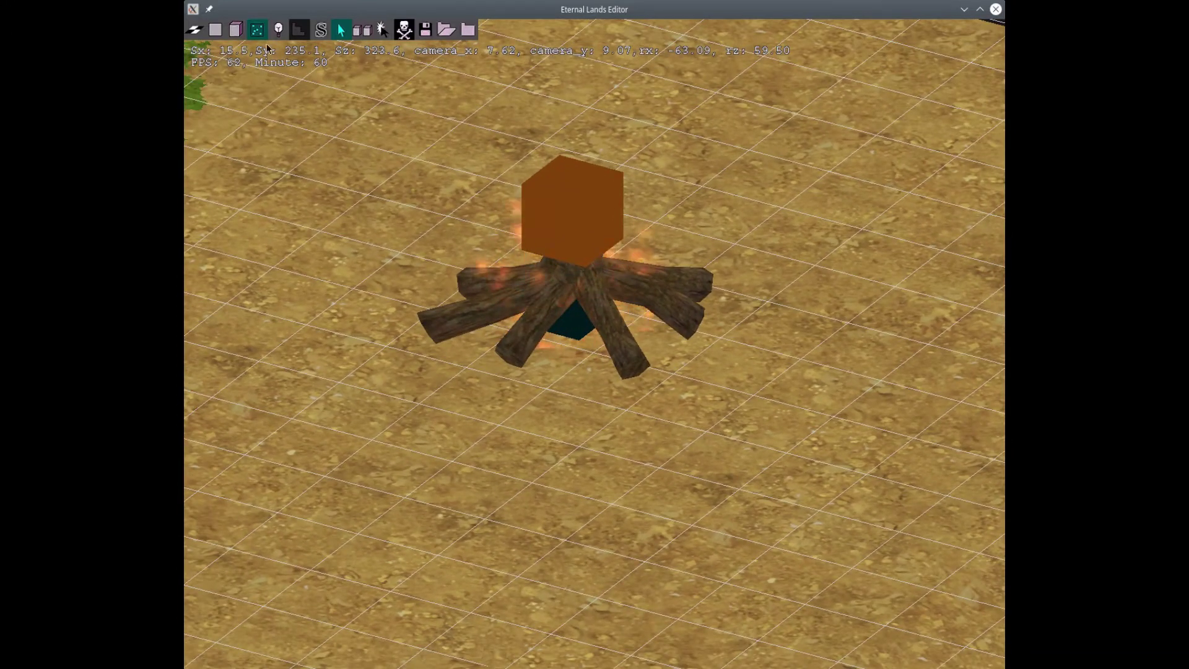
Step: Paint the height-map tiles under the campfire with the dark unwalkable height, and save the map as ZZZZZZZ-TutorialMap.elm.gz
left_click(298, 29)
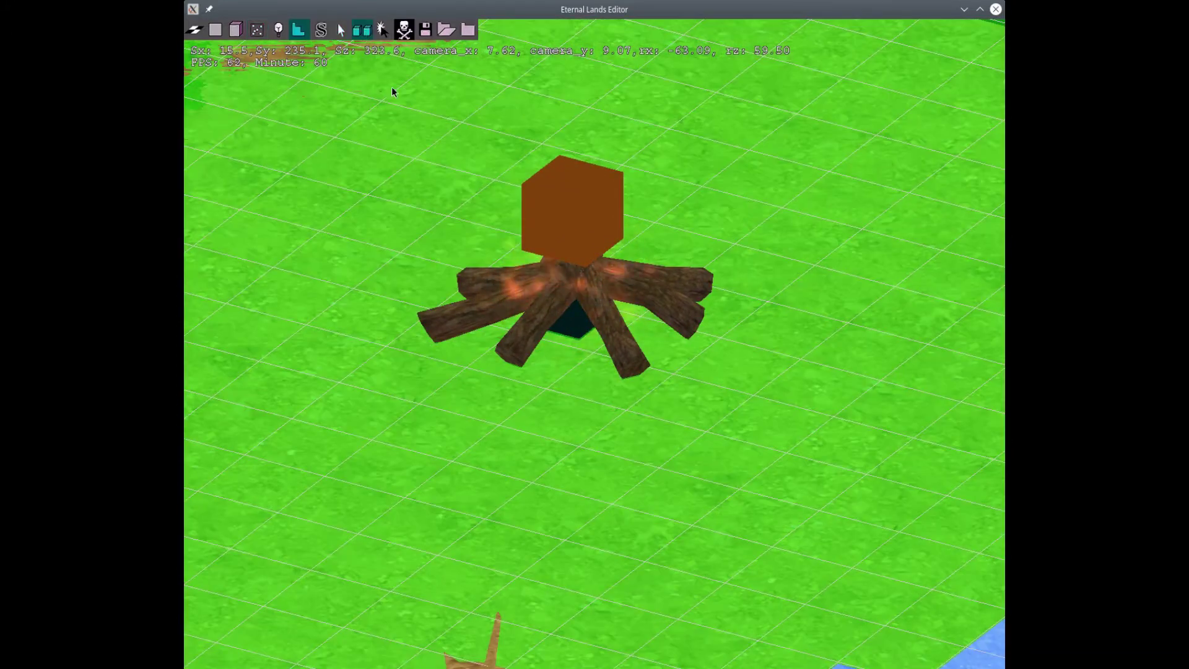
scroll(392, 93, "down", 3)
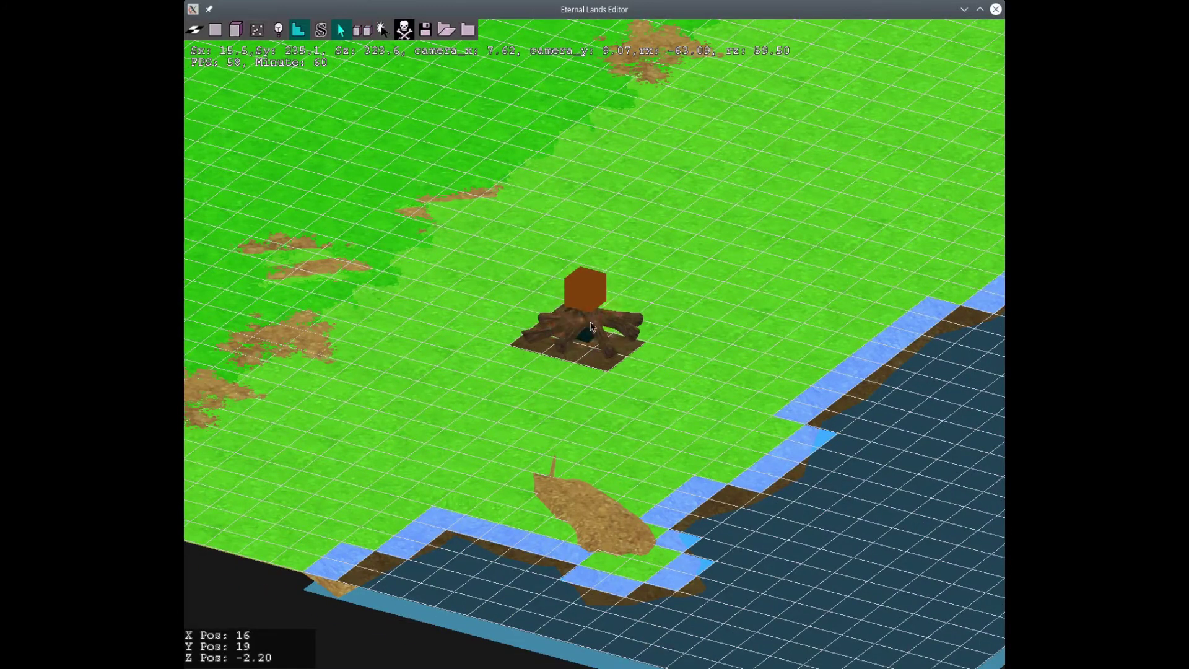
middle_click_drag(659, 358, 367, 5)
left_click(426, 29)
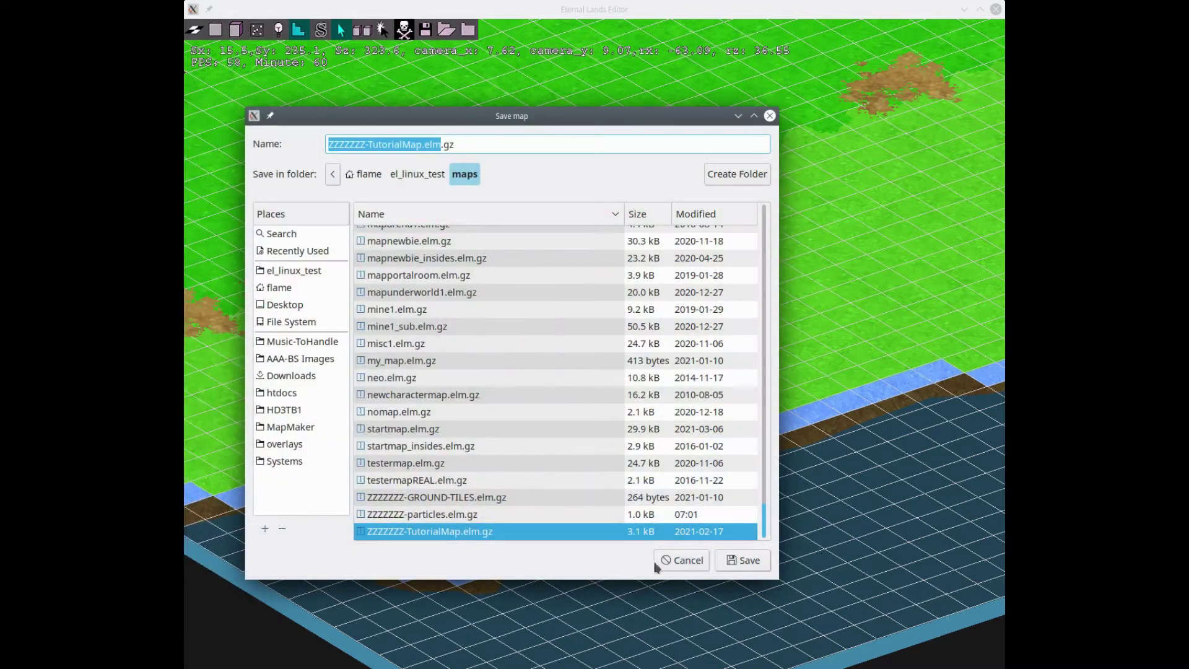
key("Escape")
Step: Hide the grid, return to 3D object mode and save the campfire scene again as ZZZZZZZ-TutorialMap.elm.gz
scroll(528, 221, "up", 3)
middle_click_drag(528, 221, 474, 217)
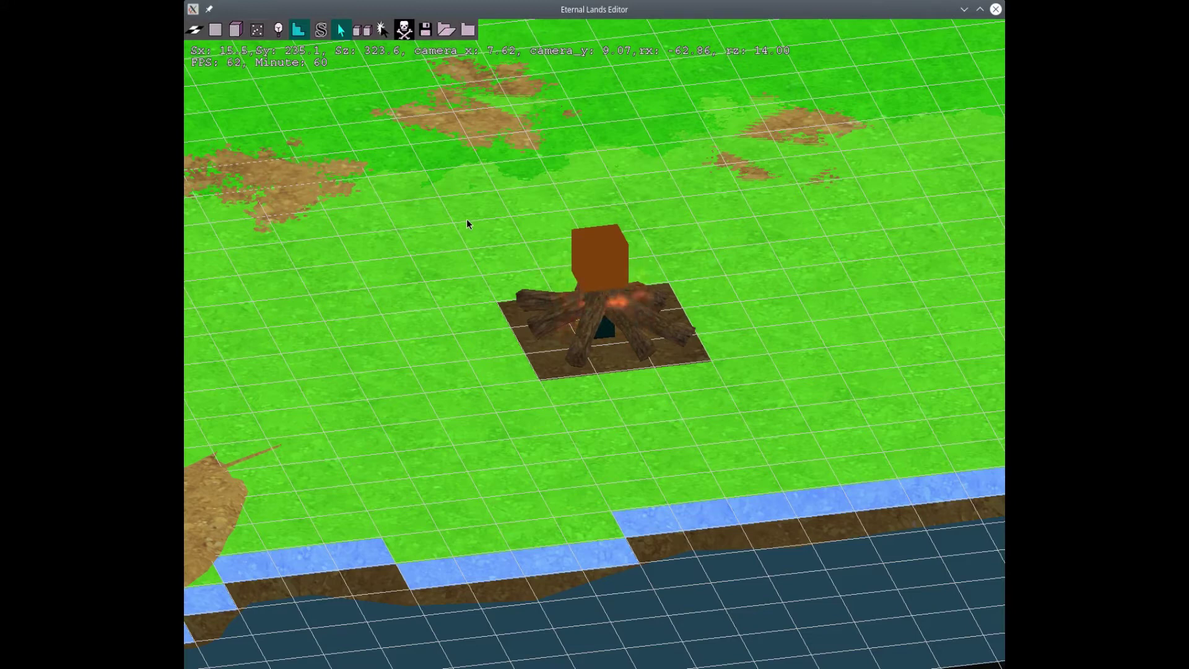
scroll(476, 247, "down", 5)
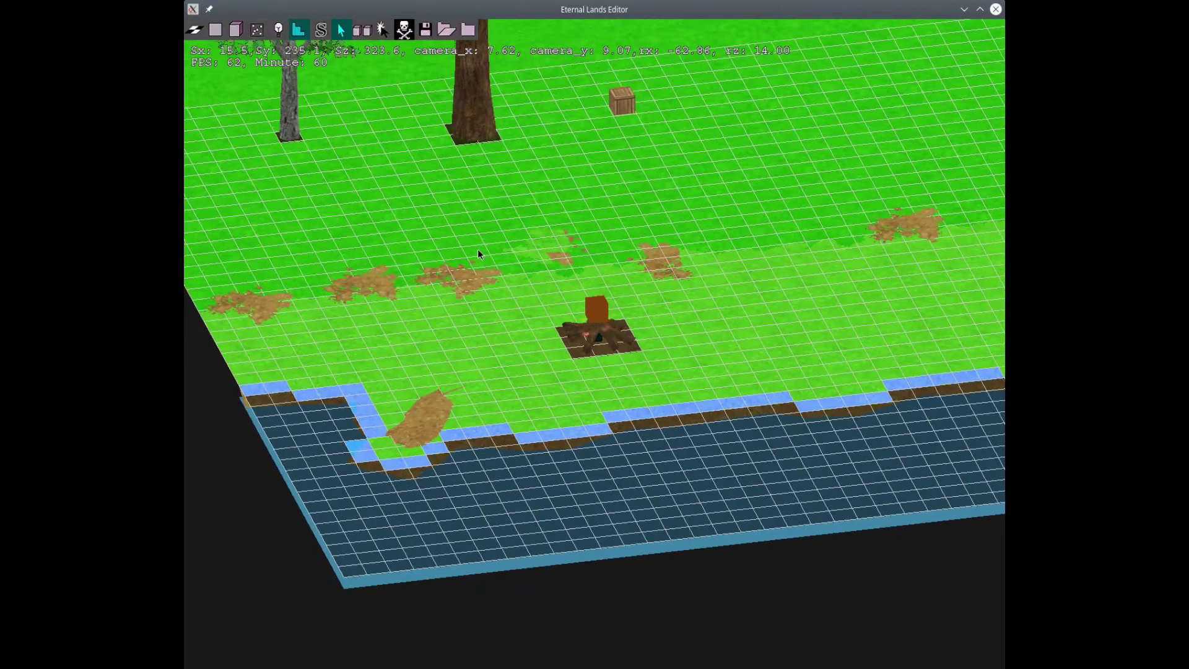
left_click(236, 29)
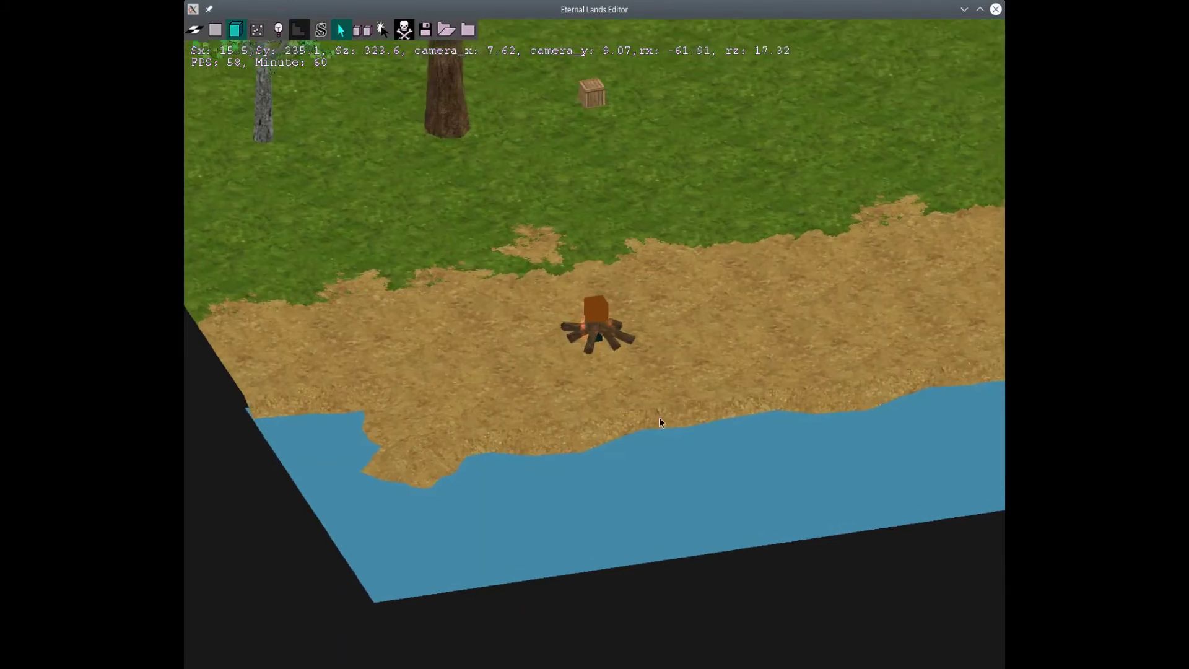
middle_click_drag(432, 367, 711, 395)
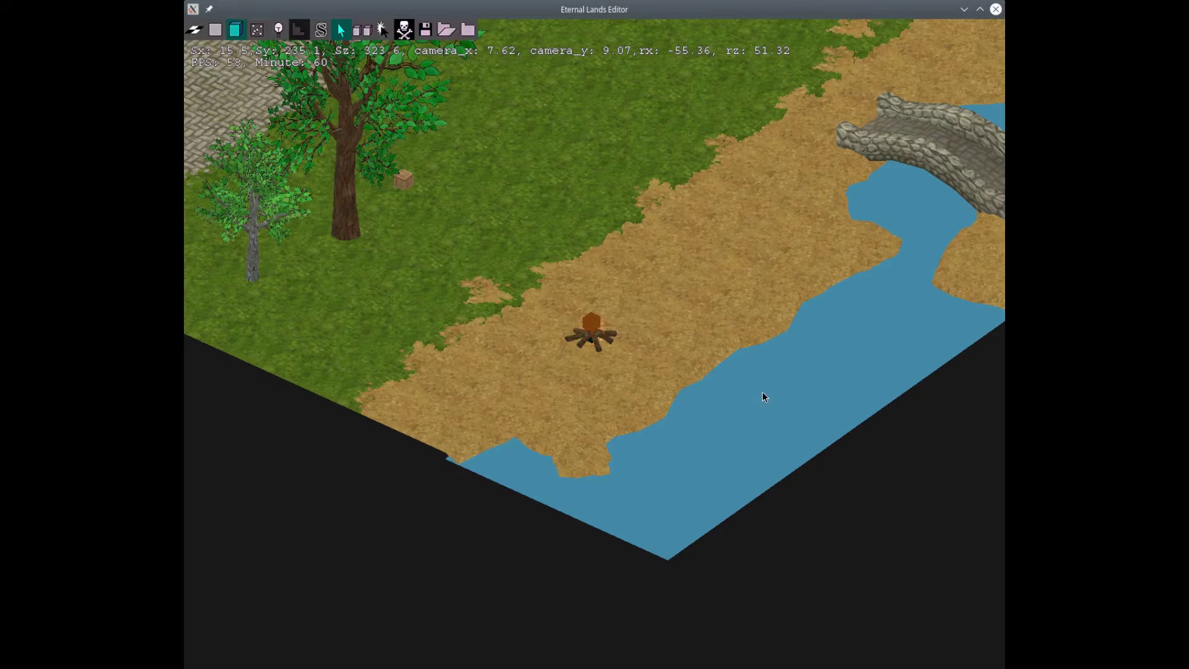
left_click(425, 29)
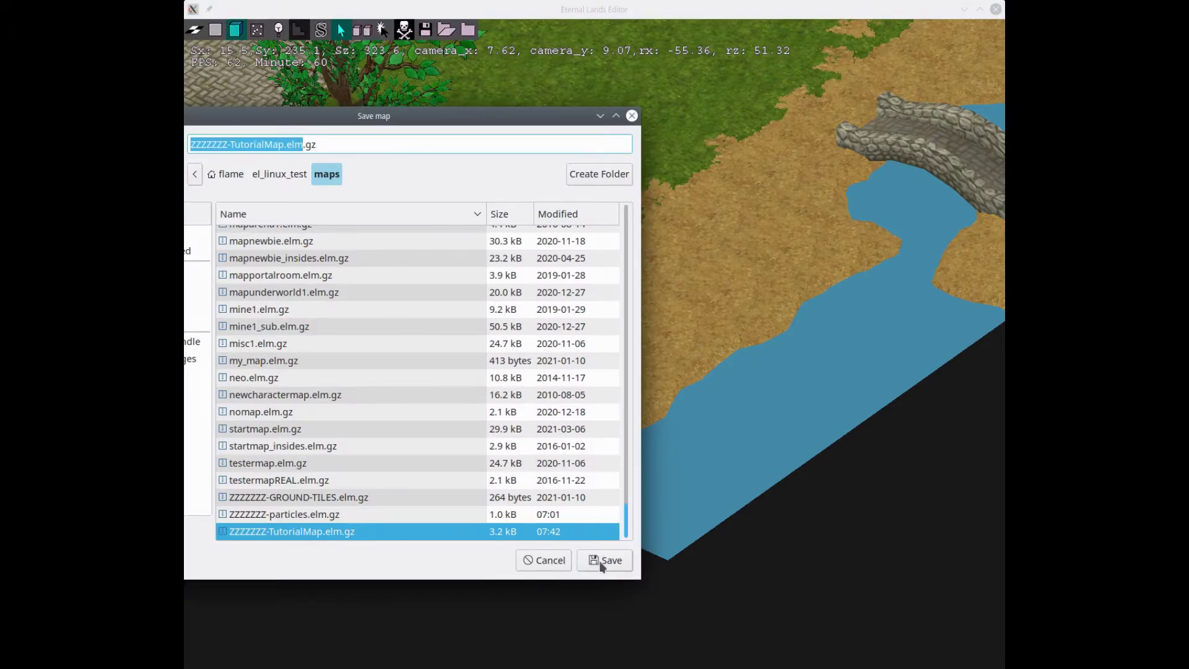
left_click(601, 565)
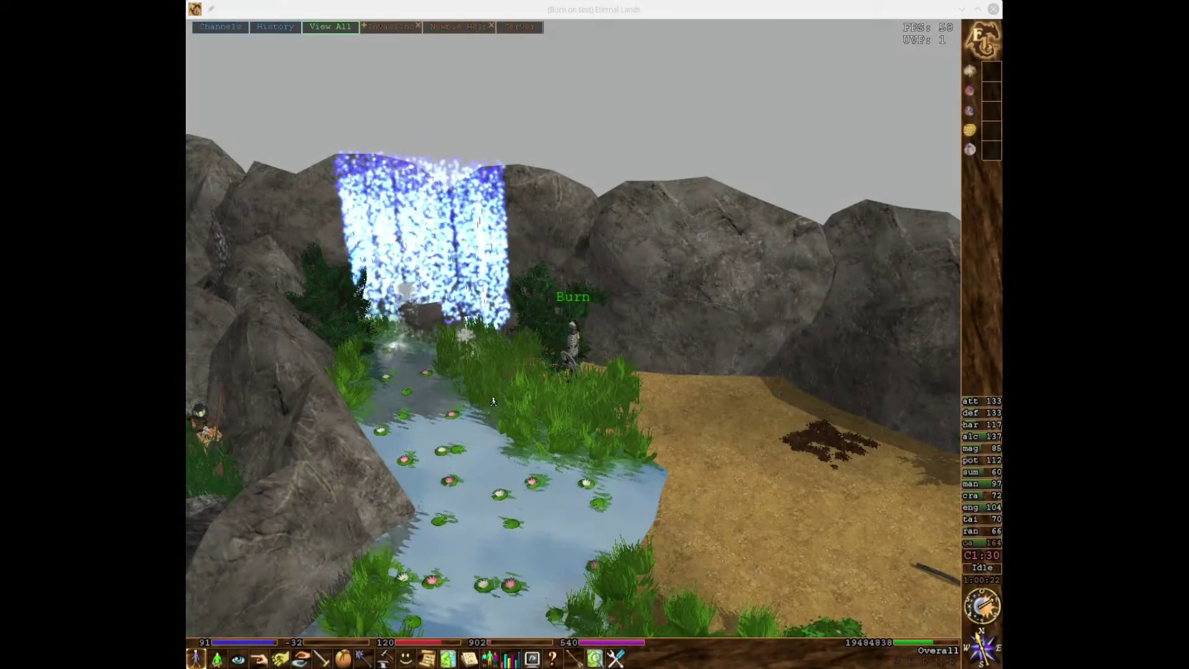
Step: Walk the character beside the waterfall and examine its falling water and splash particles up close from several angles
left_click(551, 371)
scroll(551, 372, "up", 5)
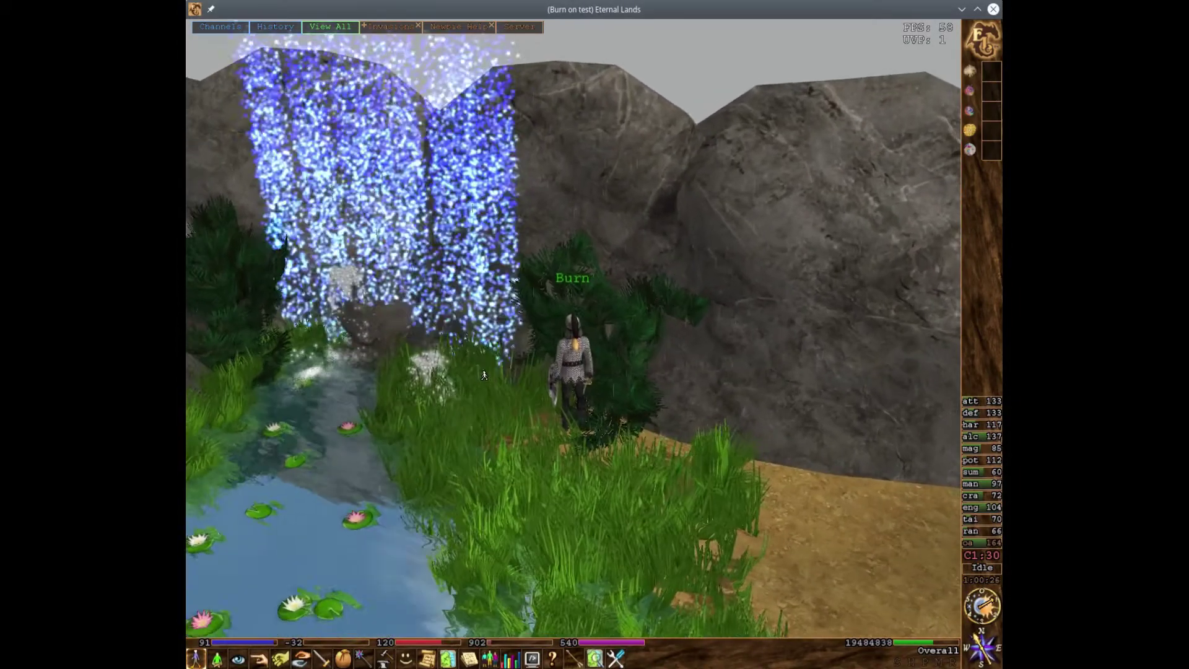
scroll(484, 375, "down", 5)
scroll(433, 370, "up", 4)
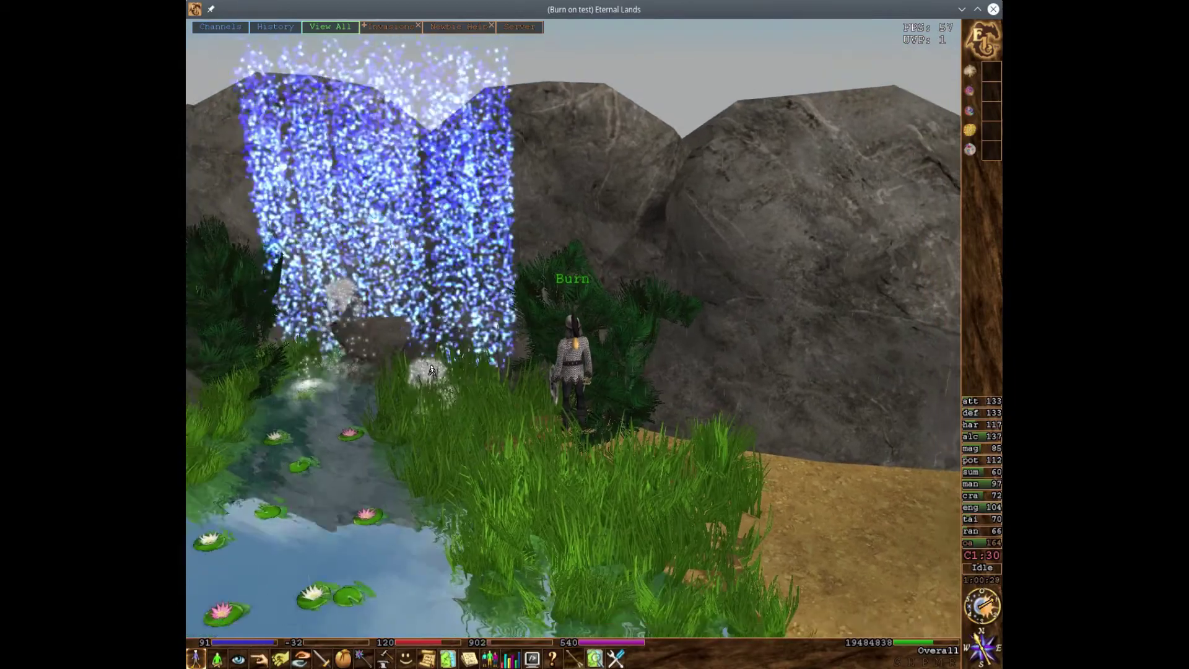
mouse_move(432, 370)
middle_mouse_down()
mouse_move(452, 458)
mouse_move(650, 538)
mouse_move(471, 470)
middle_mouse_up()
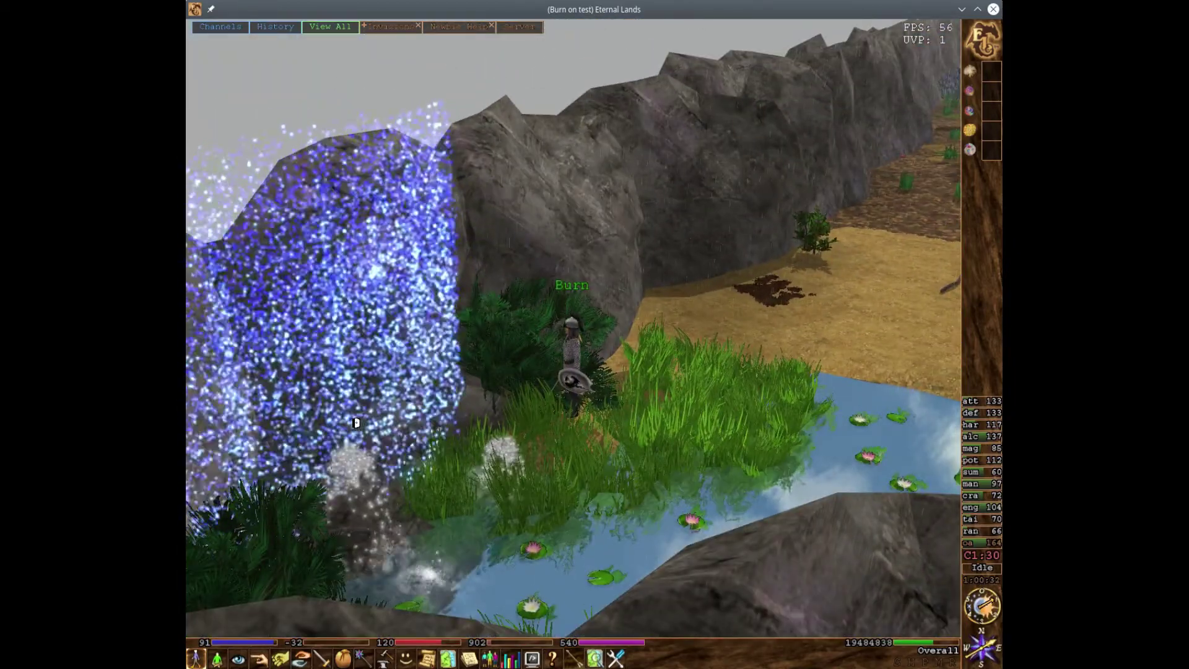
Step: Enter the passage at the waterfall's base, look around the underground cave and return to the surface through the watery passage
left_click(356, 422)
middle_click_drag(763, 307, 489, 253)
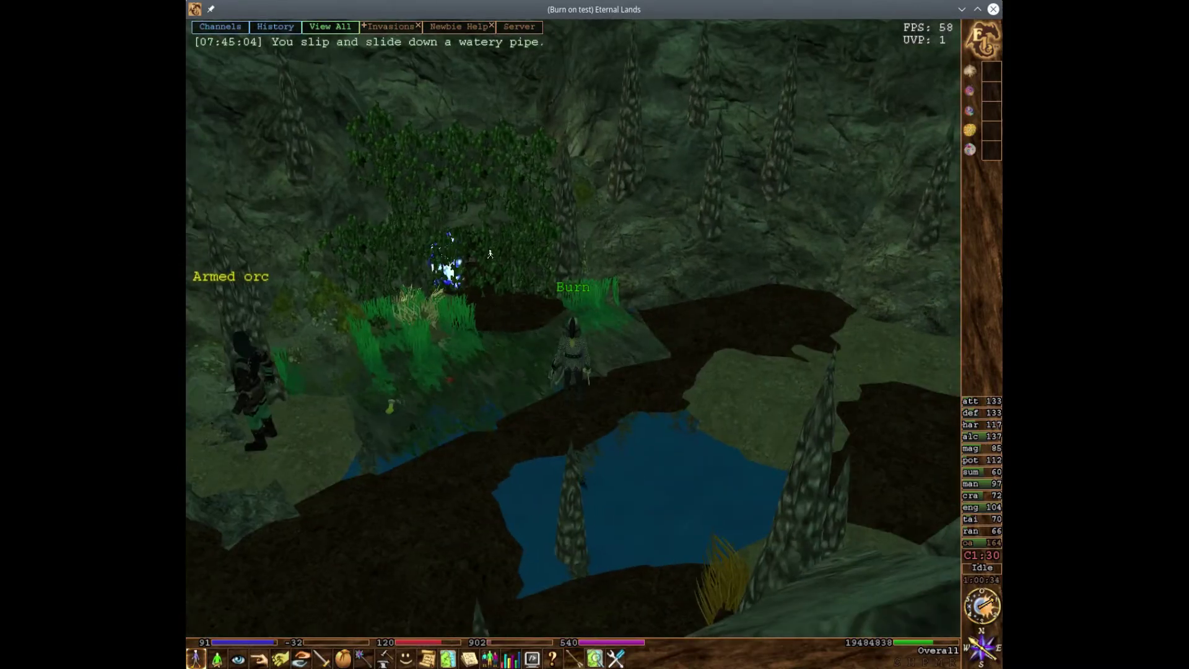
left_click(473, 215)
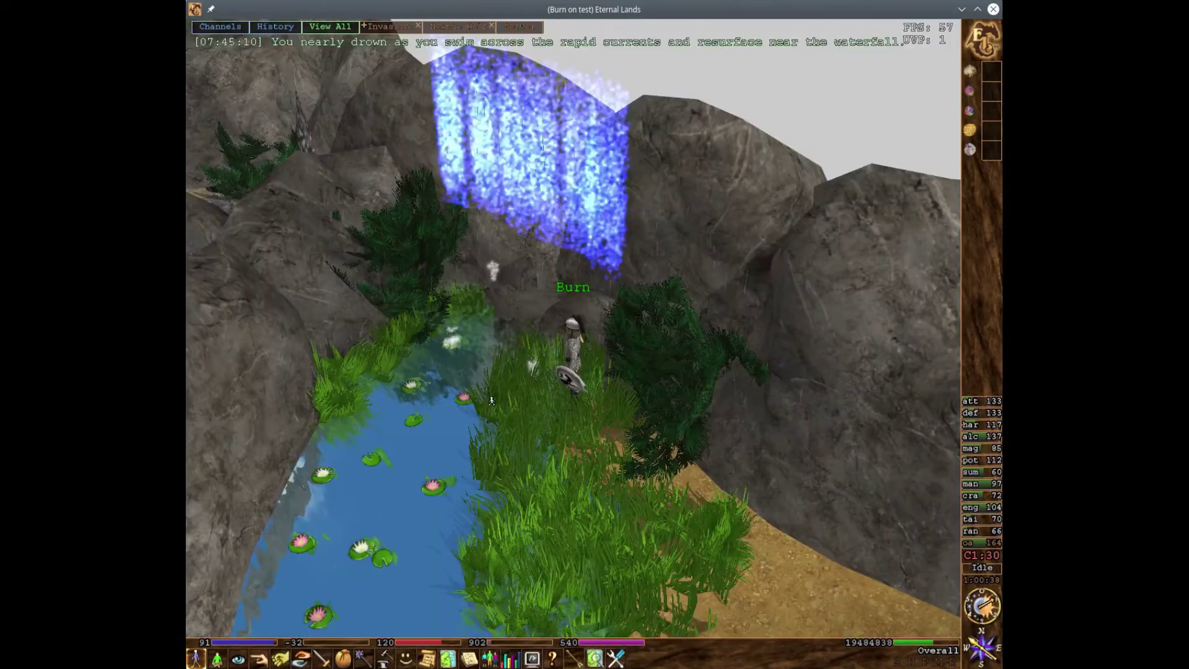
scroll(460, 401, "up", 5)
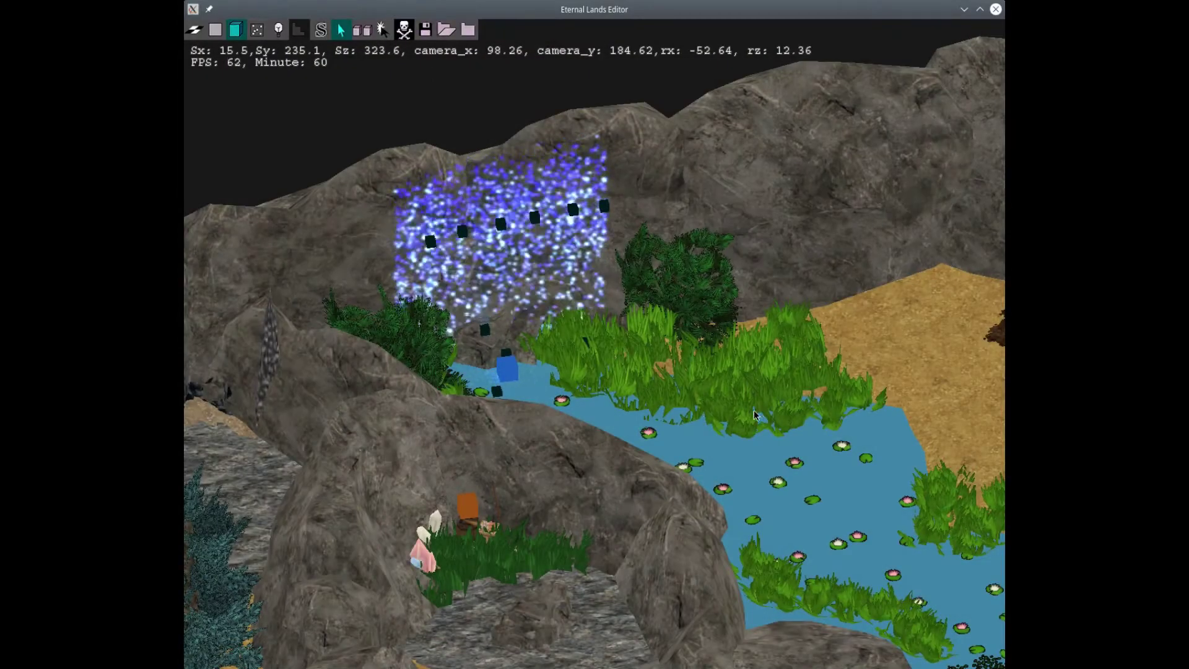
Step: Switch to the map editor and move the leftmost particle effect of the waterfall past the bushes to its right, in particle mode
middle_click_drag(754, 416, 508, 364)
scroll(501, 363, "up", 3)
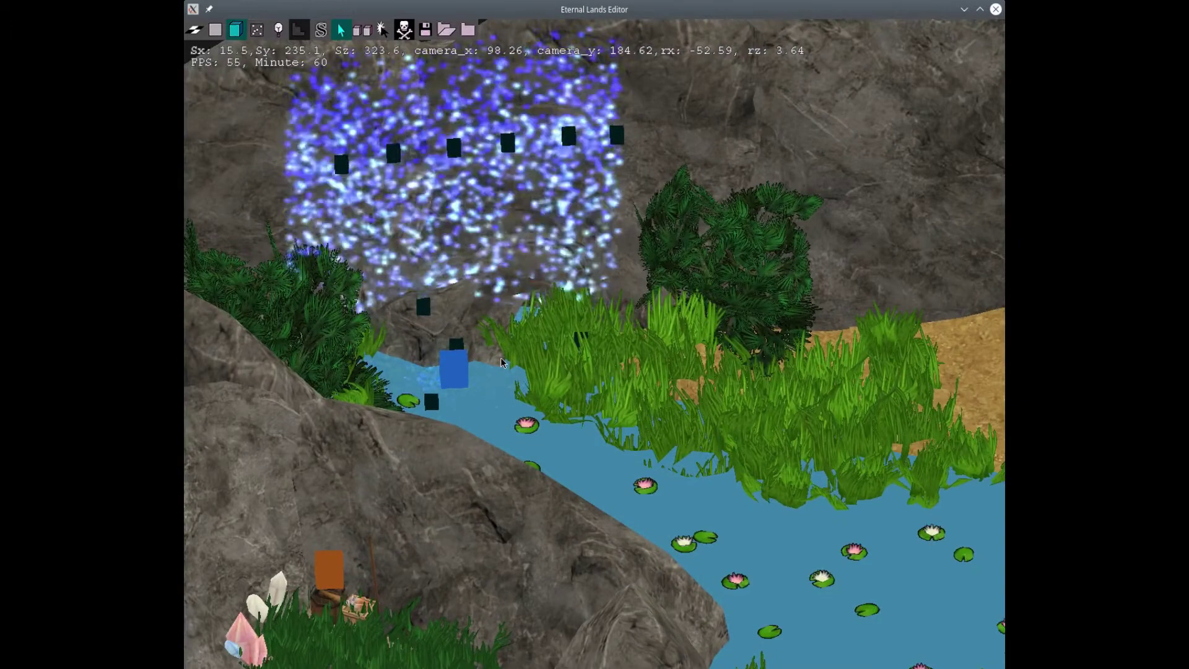
key("w")
key("w")
key("a")
key("a")
middle_click_drag(551, 362, 462, 238)
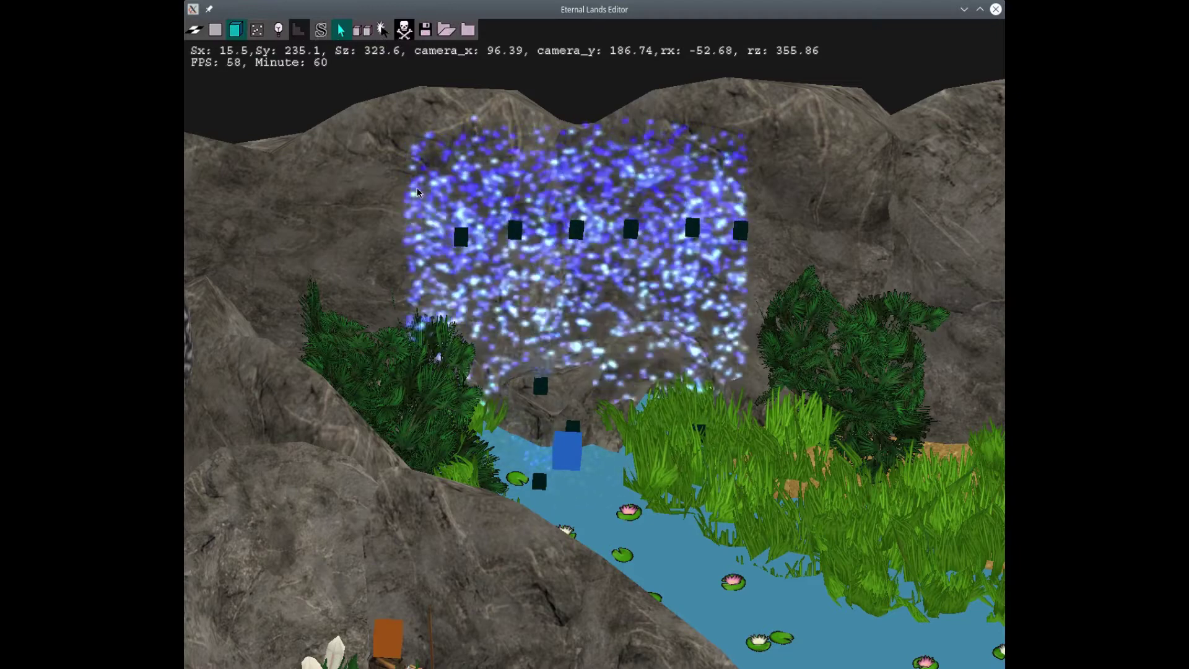
left_click_drag(455, 232, 508, 178)
left_click(257, 32)
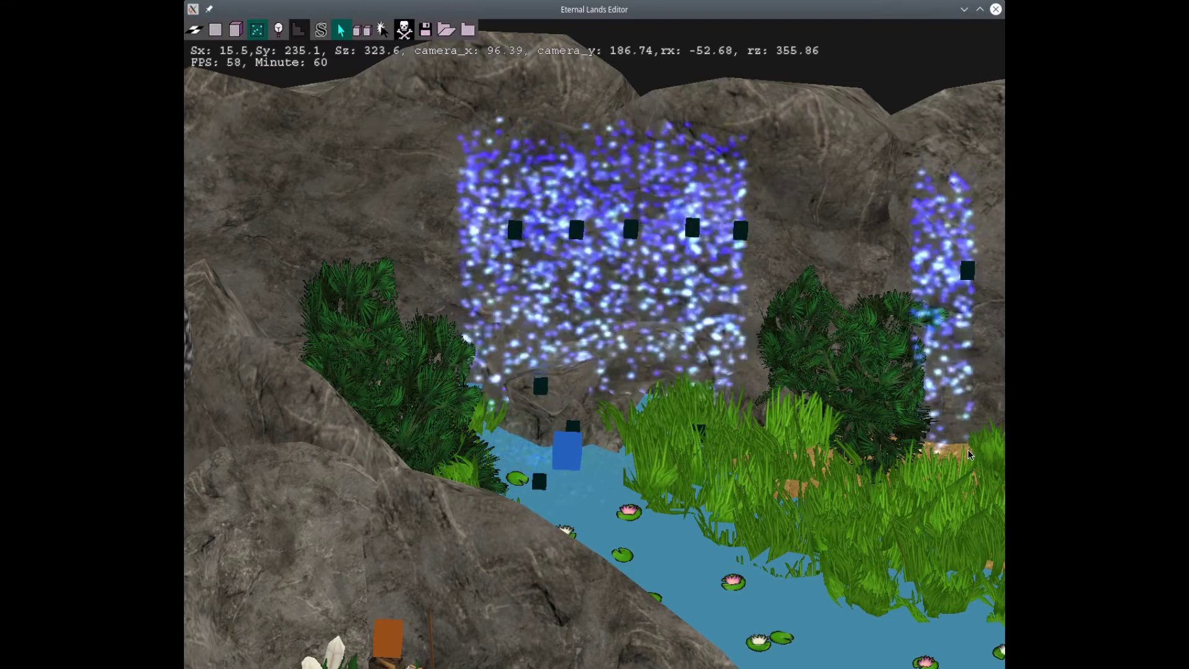
Step: Move a splash particle effect from the foot of the waterfall onto the sand beyond the grass
key("d")
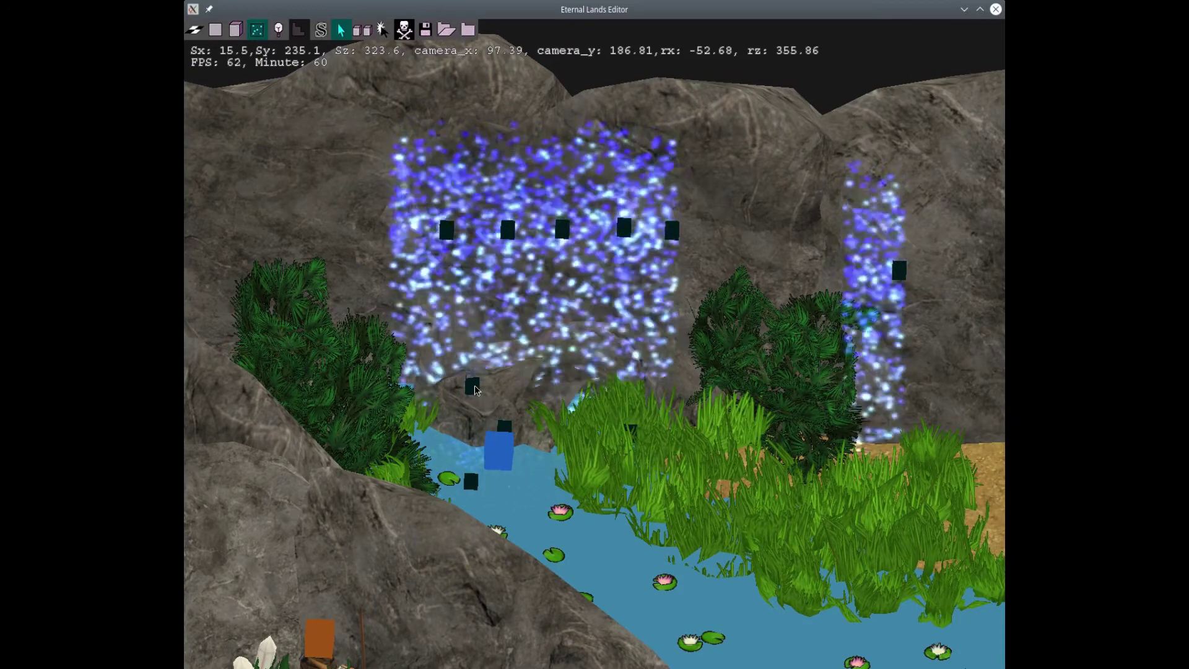
key("d")
key("d")
key("d")
key("d")
key("d")
key("a")
key("a")
key("a")
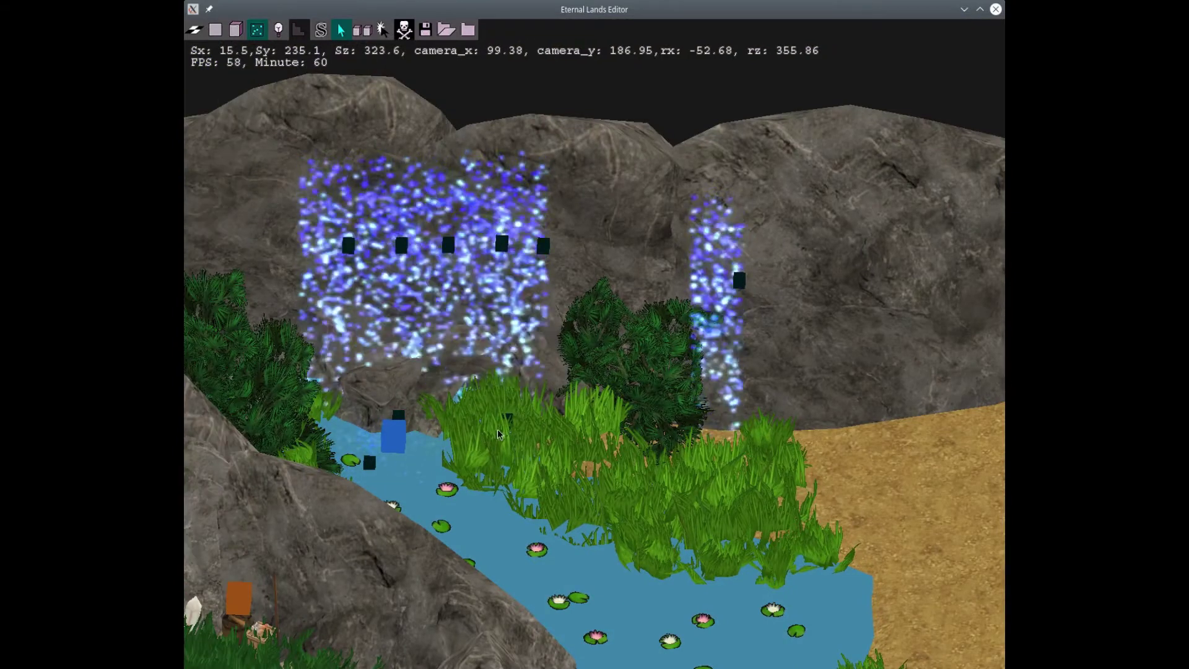
key("d")
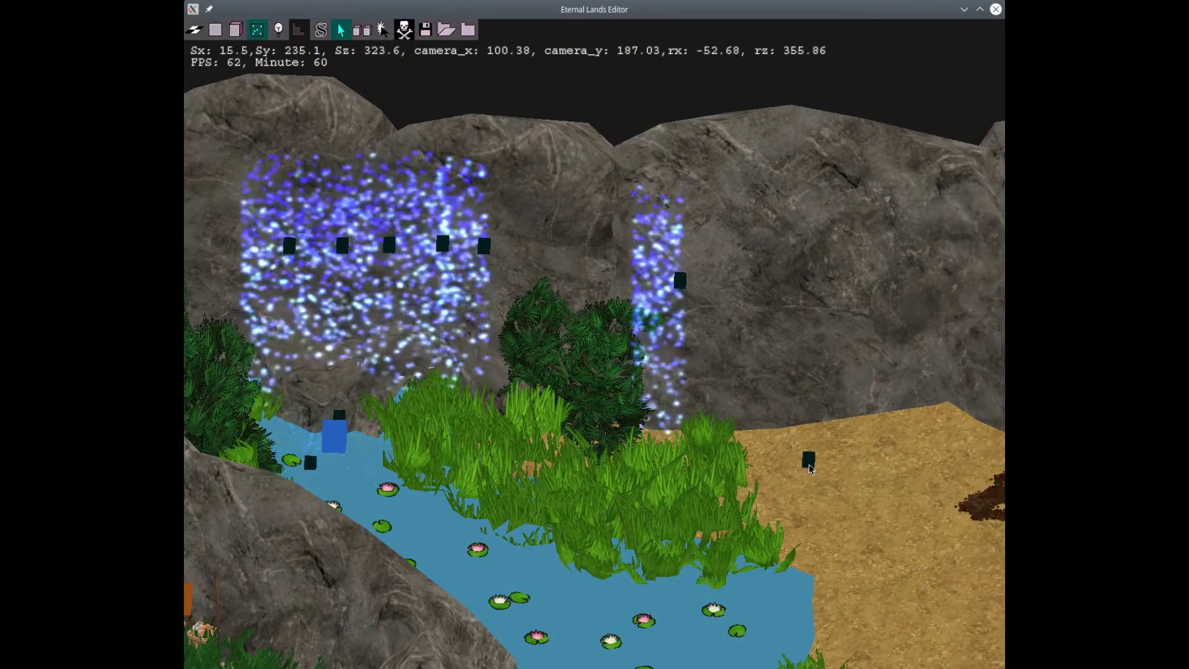
left_click(782, 463)
Step: Move the splash particle effect from the sand into the lily pond near its sandy shore, and examine it on the water
scroll(790, 465, "up", 6)
key("d")
key("d")
key("d")
key("d")
key("s")
scroll(676, 406, "up", 4)
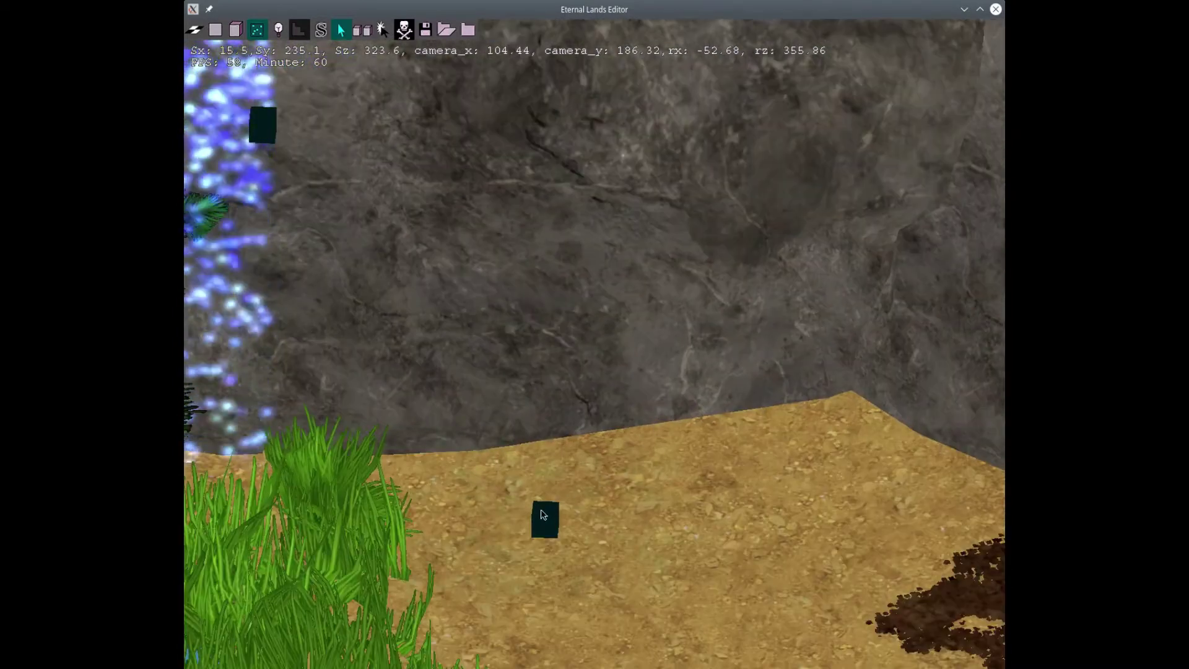
key("s")
key("s")
key("s")
key("s")
key("s")
key("s")
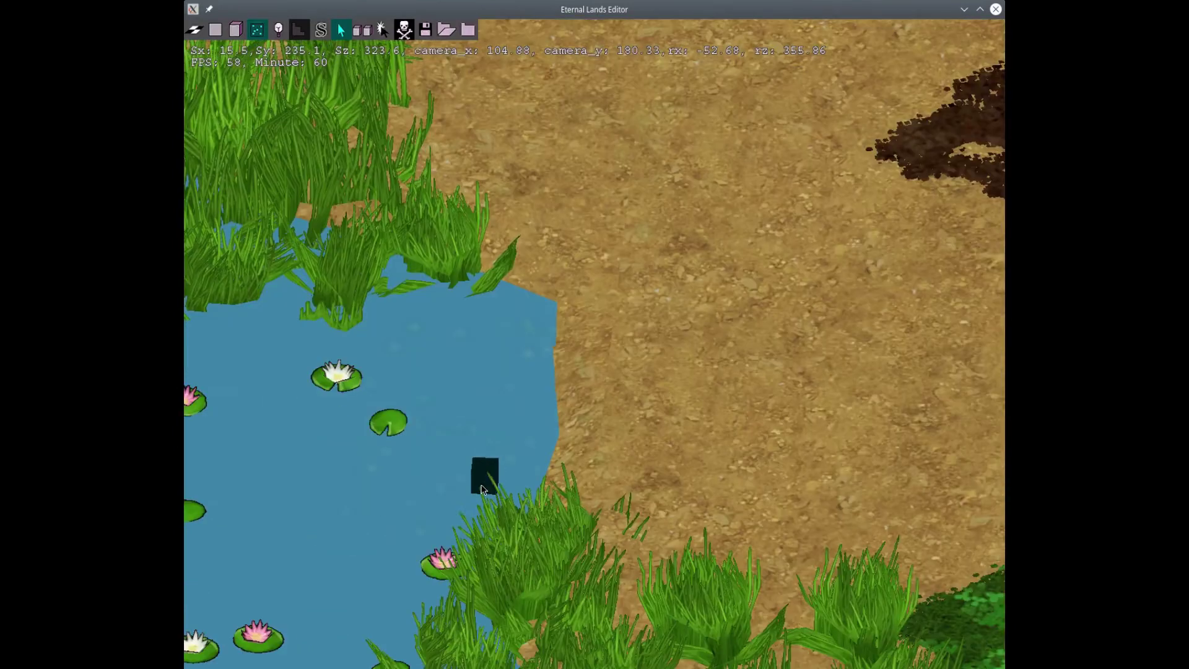
key("a")
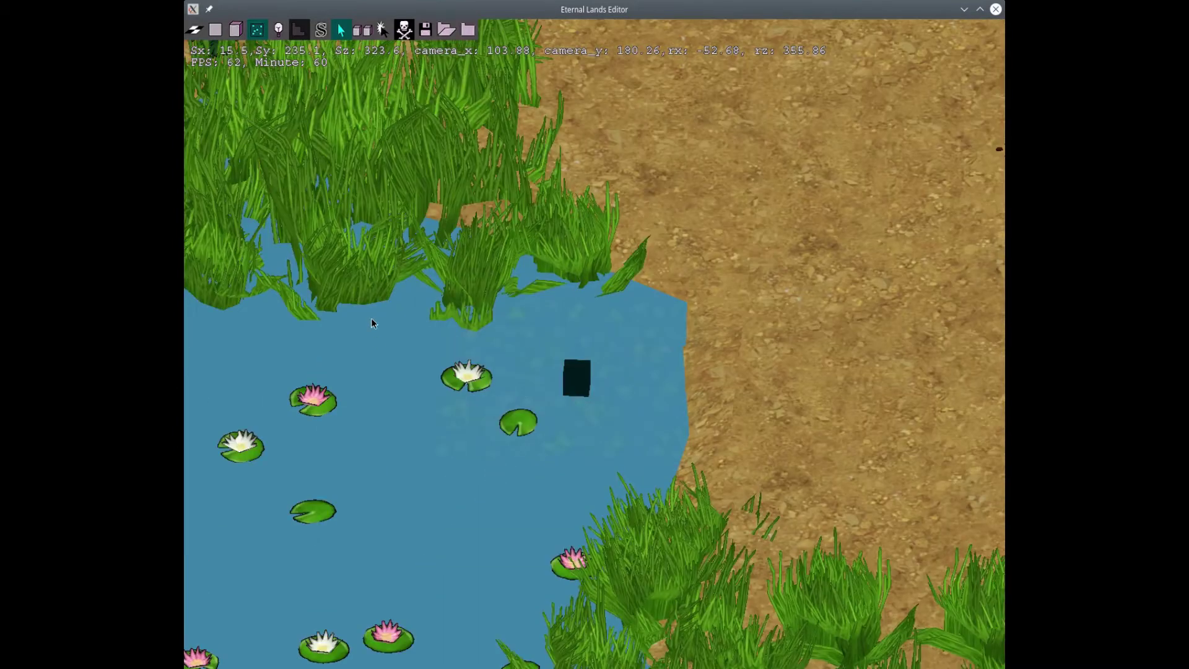
key("a")
key("a")
key("a")
key("a")
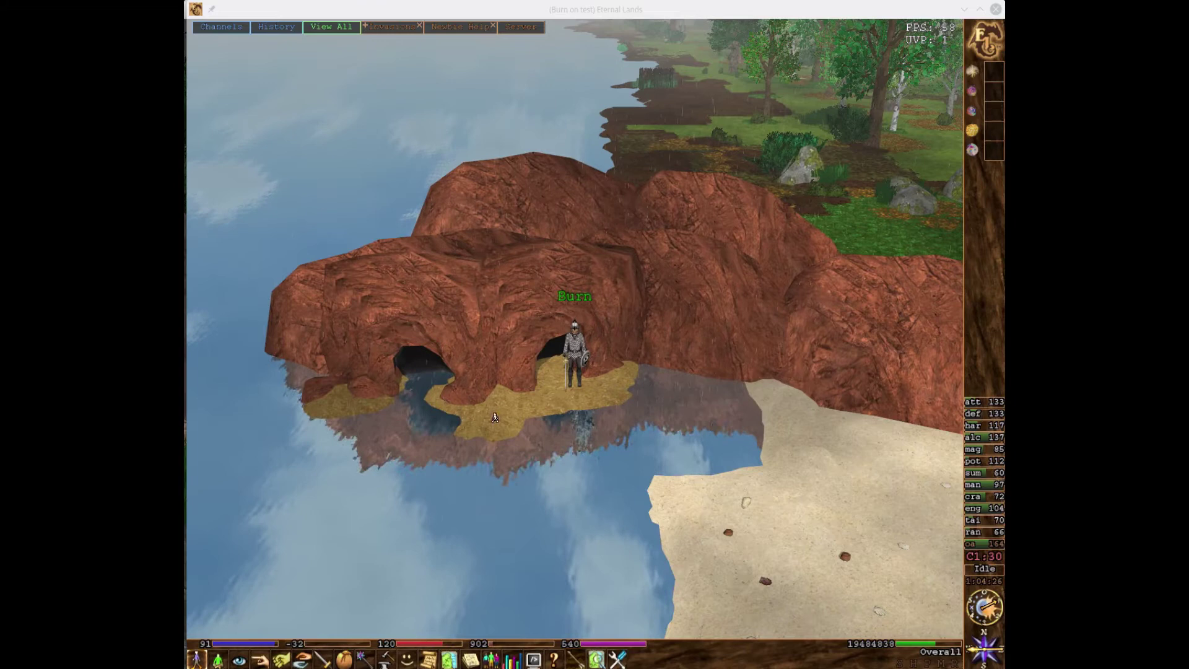
Step: Switch to the game, enter the red rock cave from the shore and examine the waterfall inside it
left_click(539, 334)
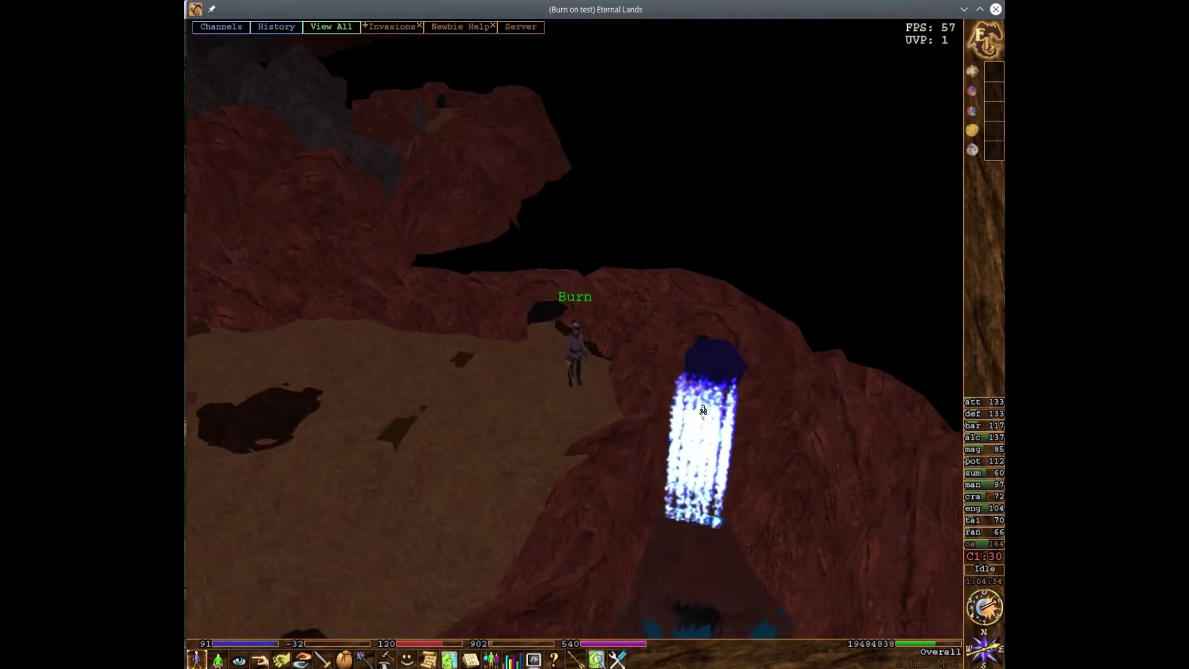
middle_click_drag(650, 516, 467, 397)
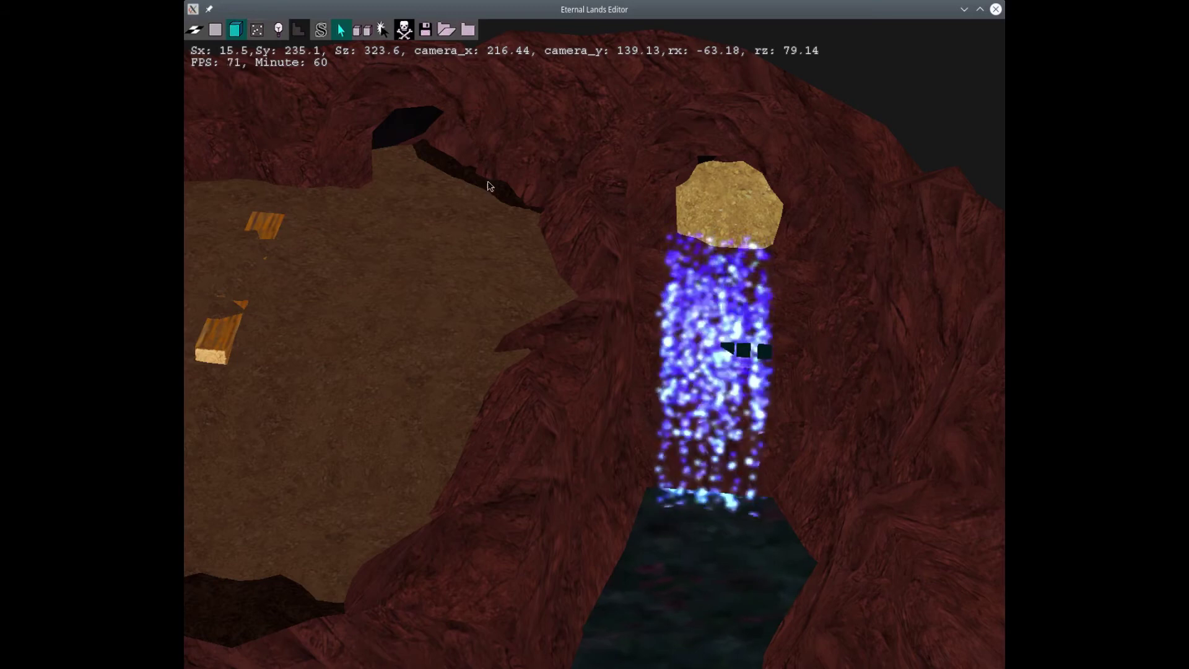
Step: Switch to the map editor and pull the cave waterfall apart by moving its particle strands to separate spots around the pool
left_click(257, 30)
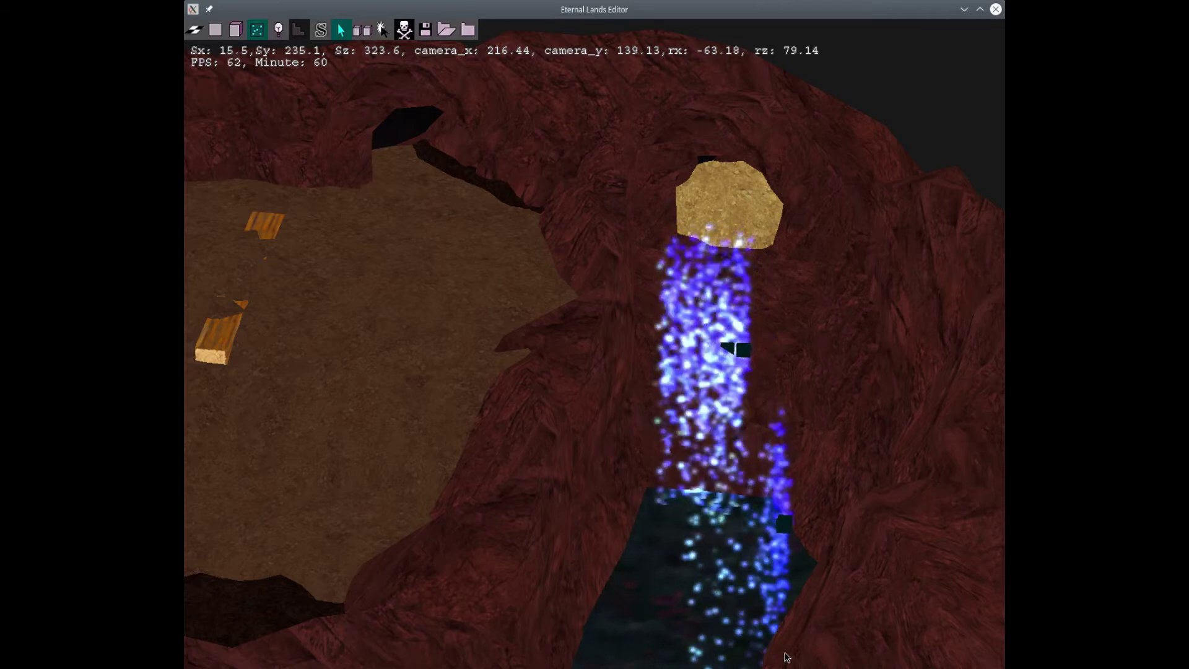
middle_click_drag(868, 111, 823, 336)
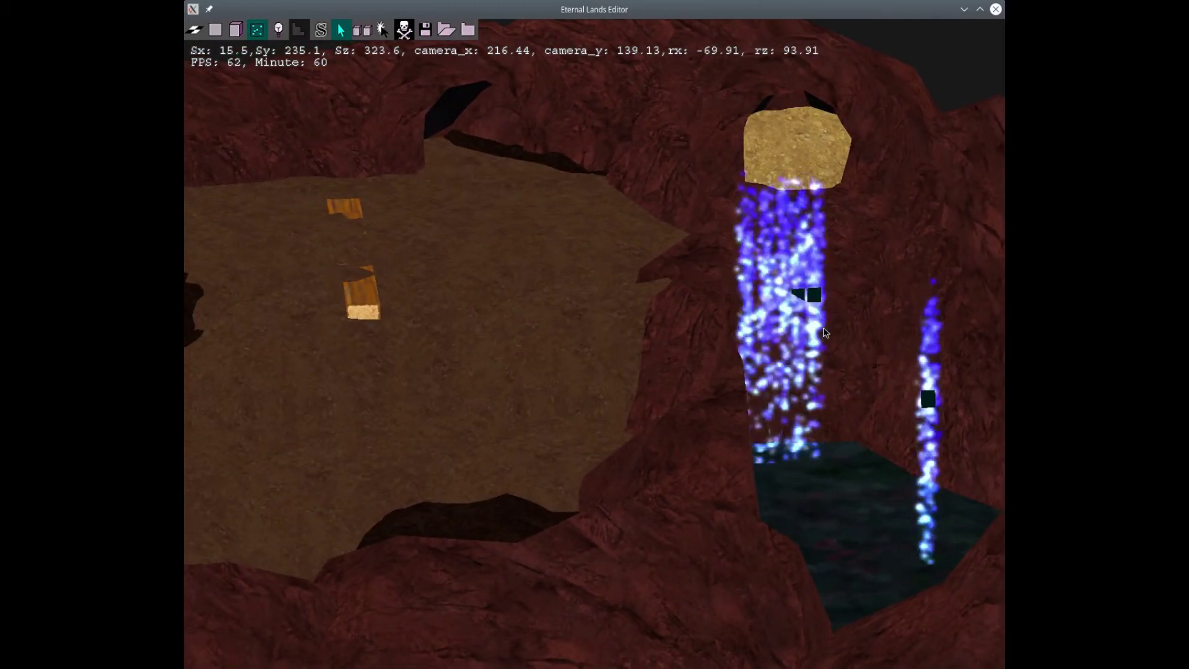
left_click(870, 407)
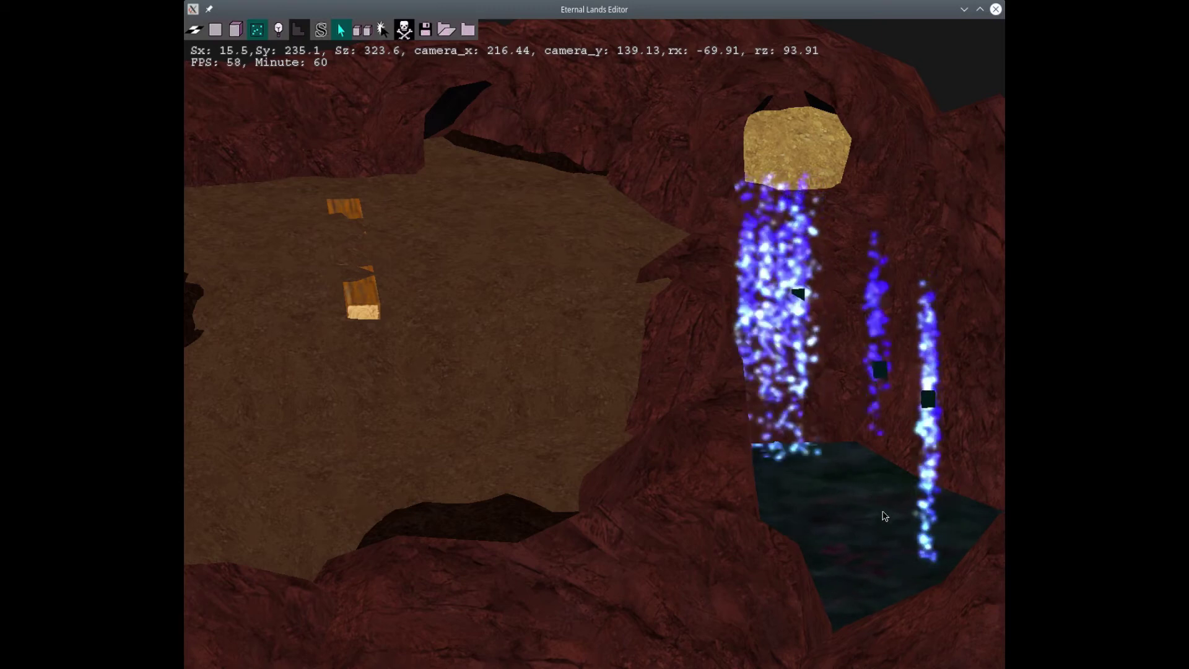
left_click(790, 425)
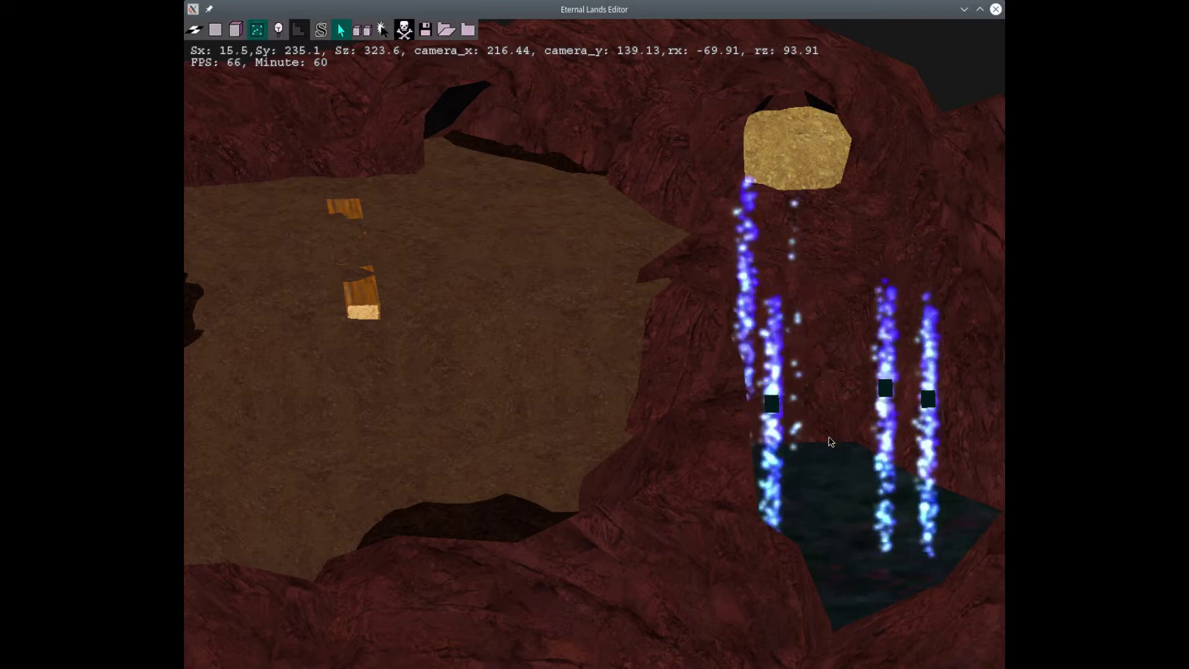
middle_click_drag(831, 427, 681, 295)
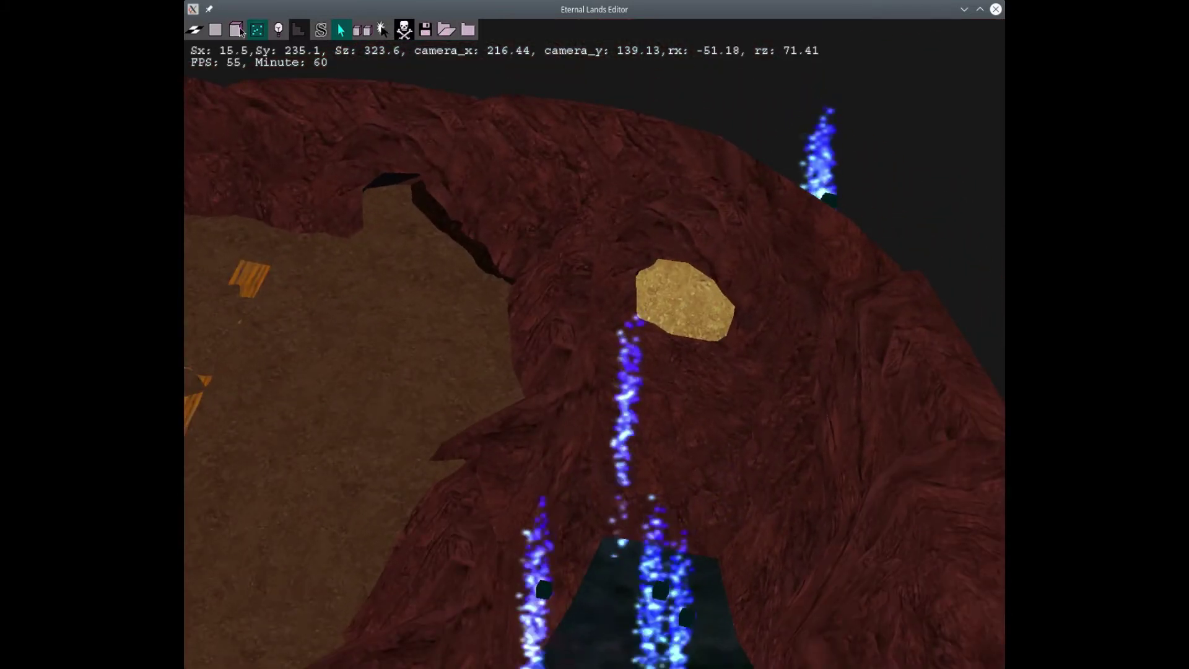
Step: Select the mound_sand2.e3d object above the cave waterfall, inspect its properties and try to toggle its blending
left_click(691, 302)
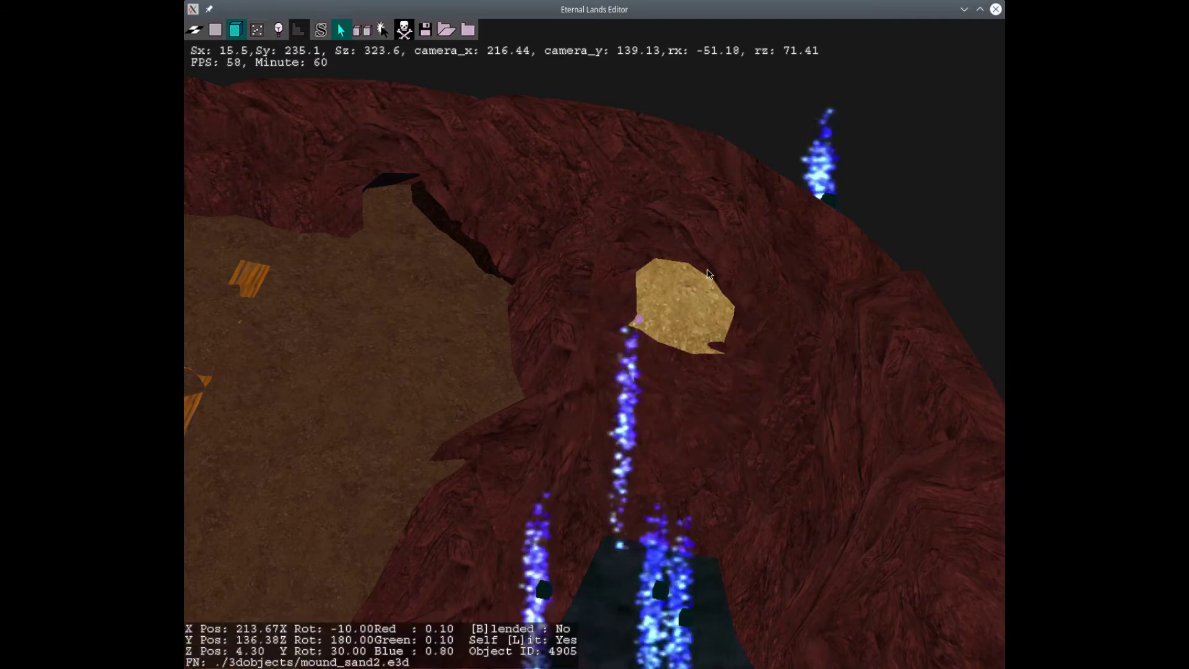
left_click(704, 283)
key("b")
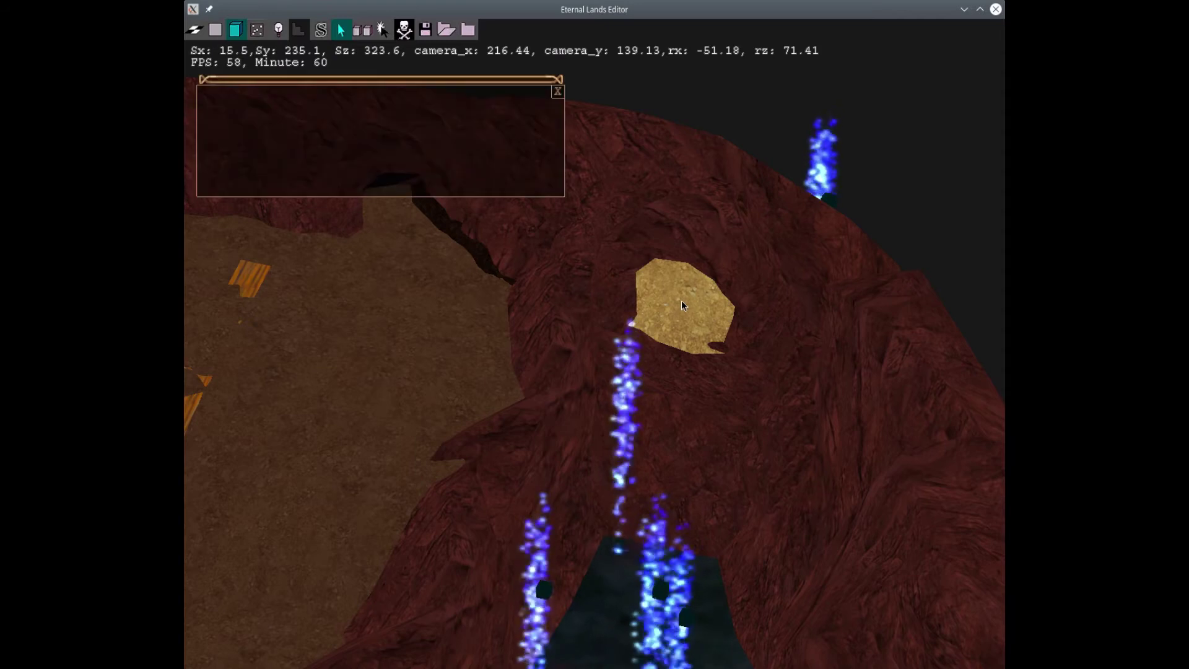
left_click(680, 304)
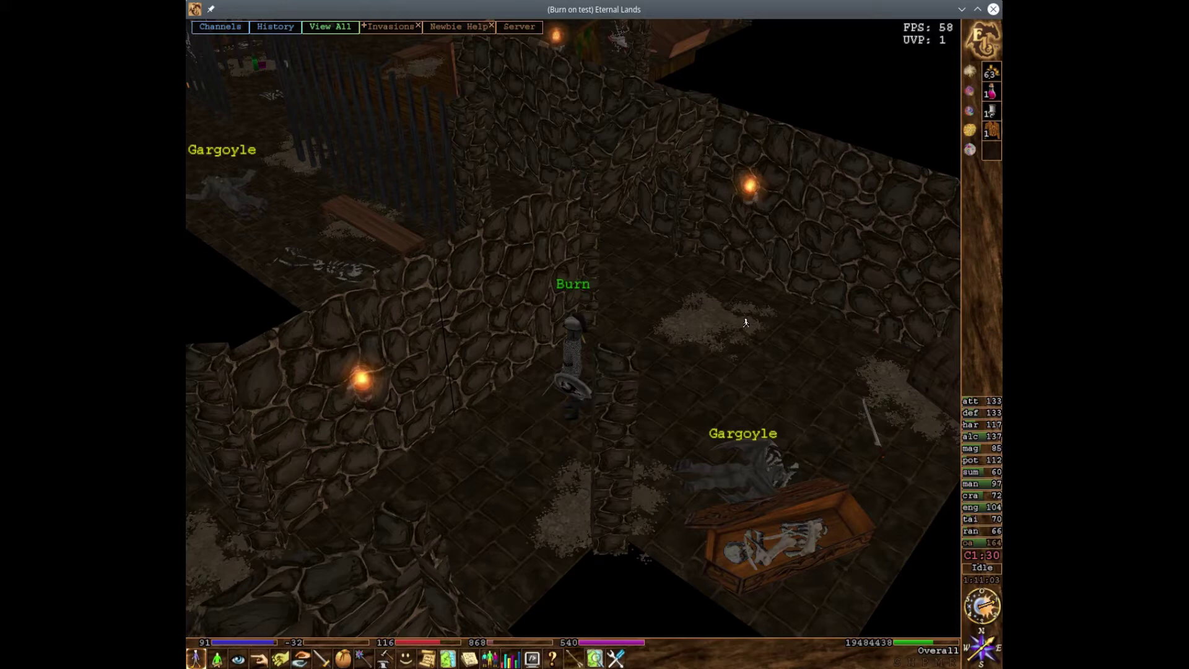
Step: Switch to the game and examine the burning wall torches in the stone dungeon, walking close to one and viewing the surrounding rooms
key("Right")
key("Right")
key("Right")
scroll(762, 316, "up", 5)
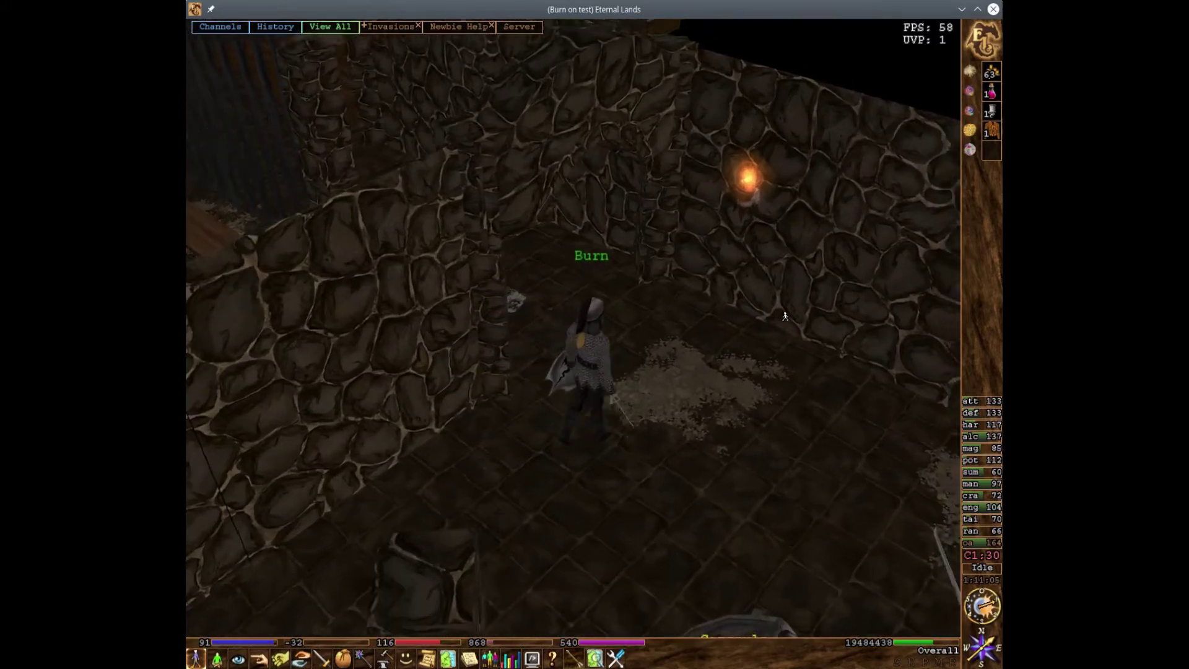
left_click(789, 324)
middle_click_drag(786, 323, 398, 243)
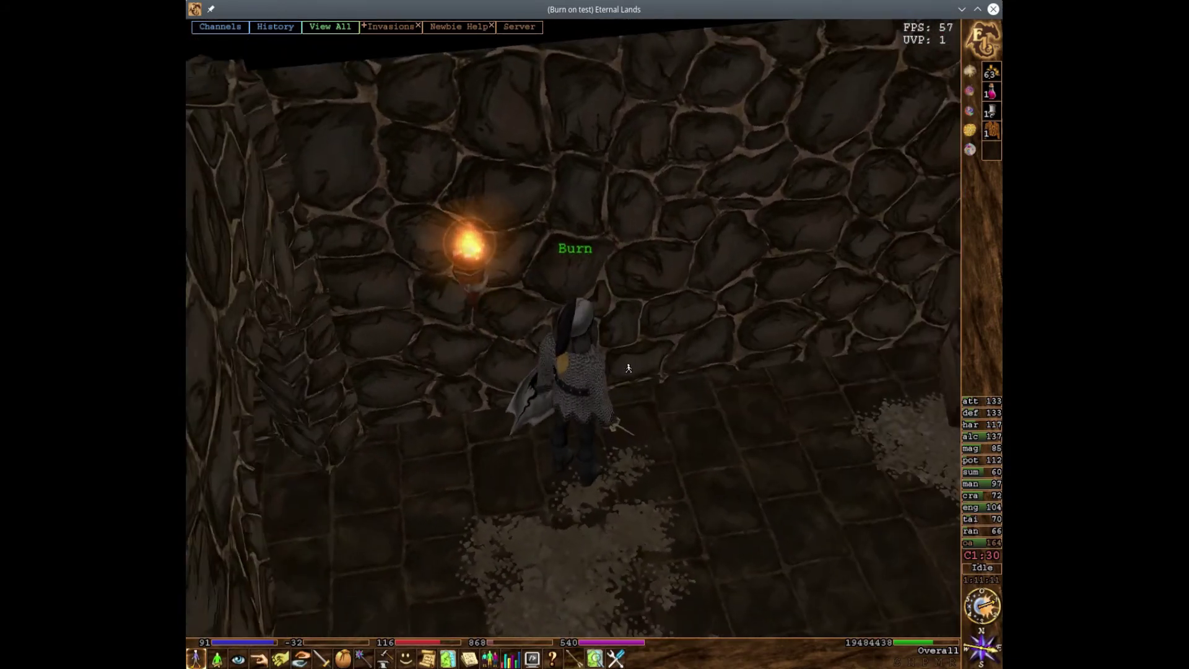
scroll(628, 368, "down", 10)
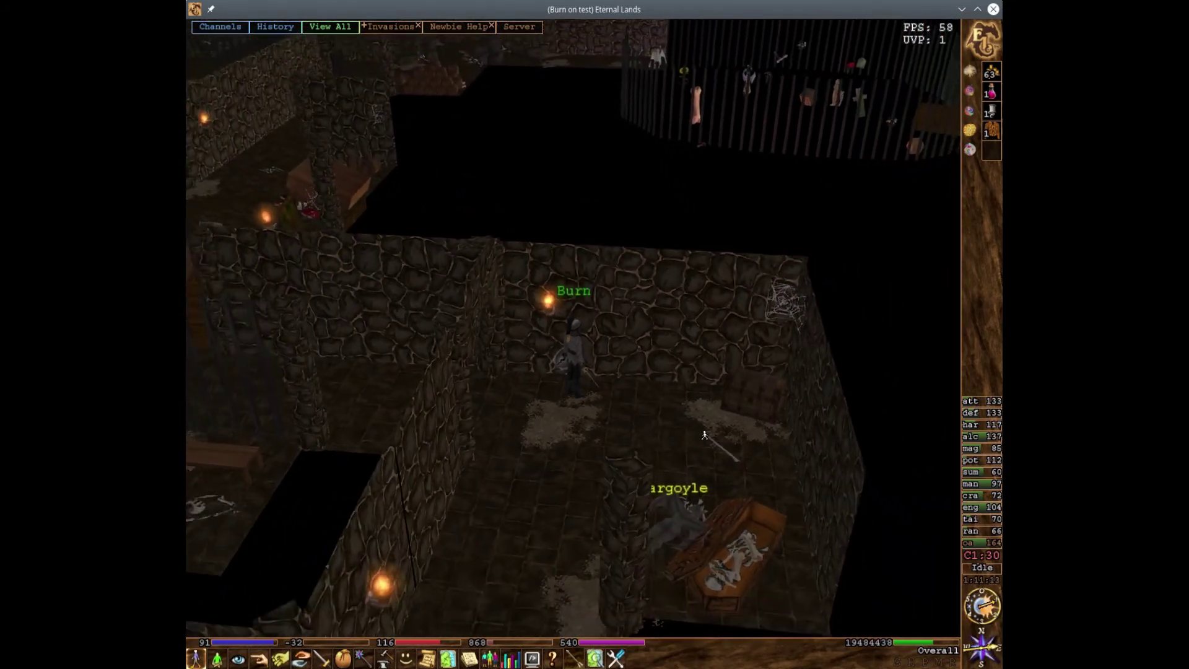
middle_click_drag(705, 436, 485, 412)
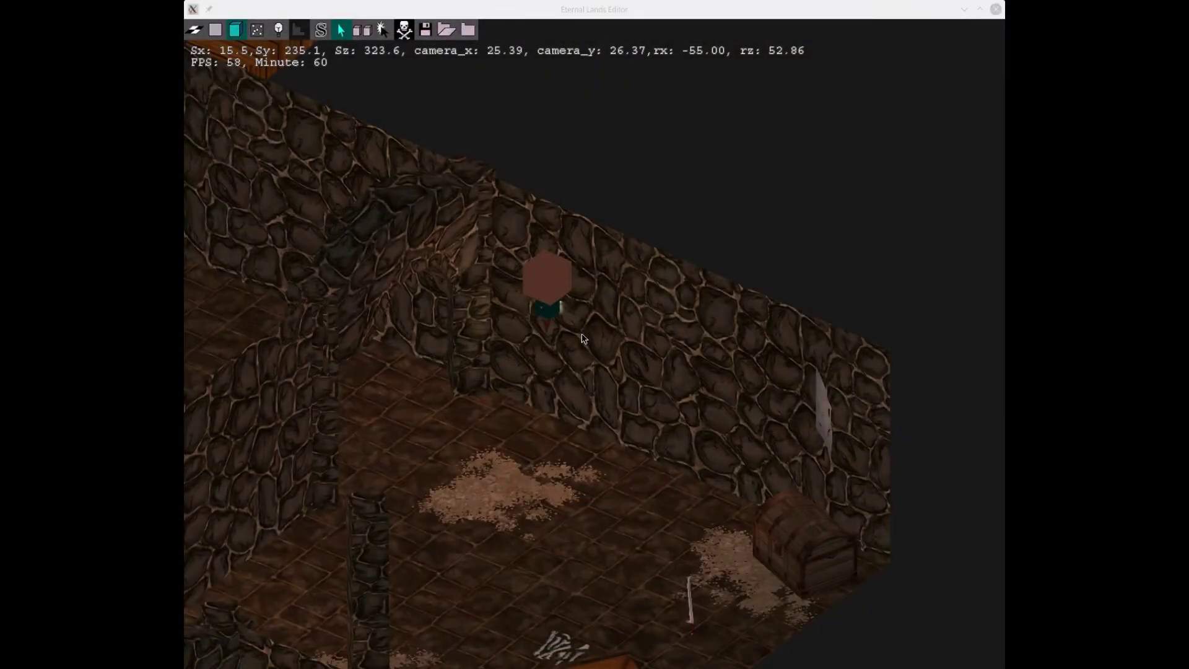
Step: Switch to the map editor and take the wall torch apart by moving its torch_holder.e3d object, grey bracket and fire particle effect
scroll(582, 338, "up", 5)
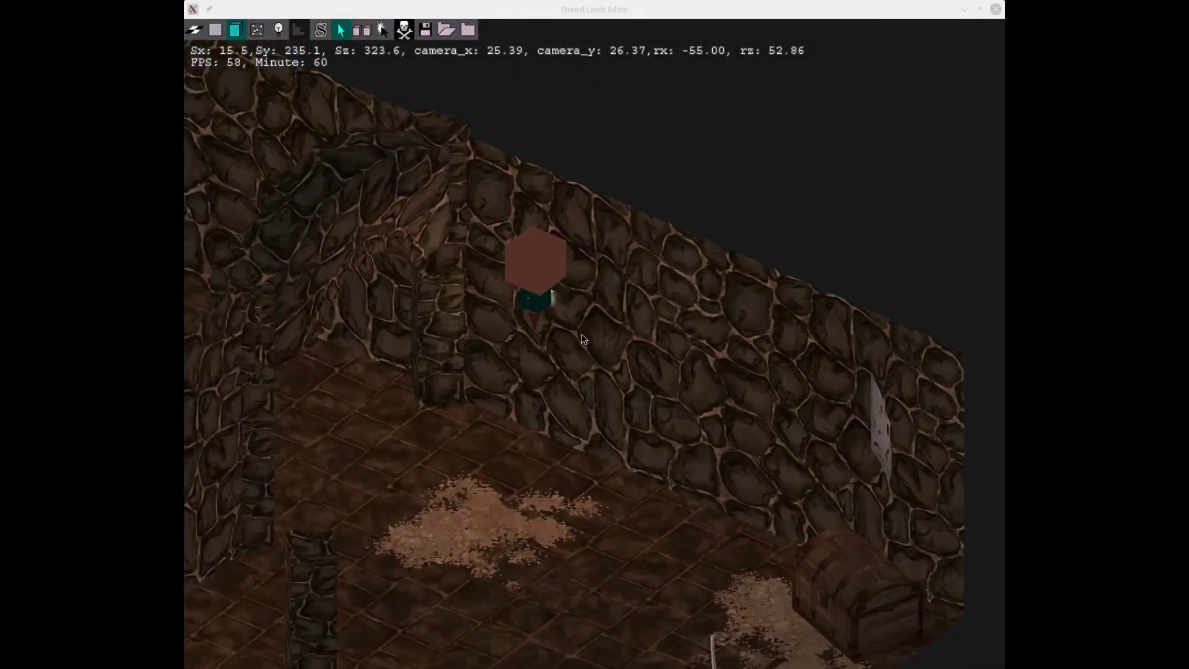
middle_click_drag(749, 384, 373, 241)
key("Up")
key("Left")
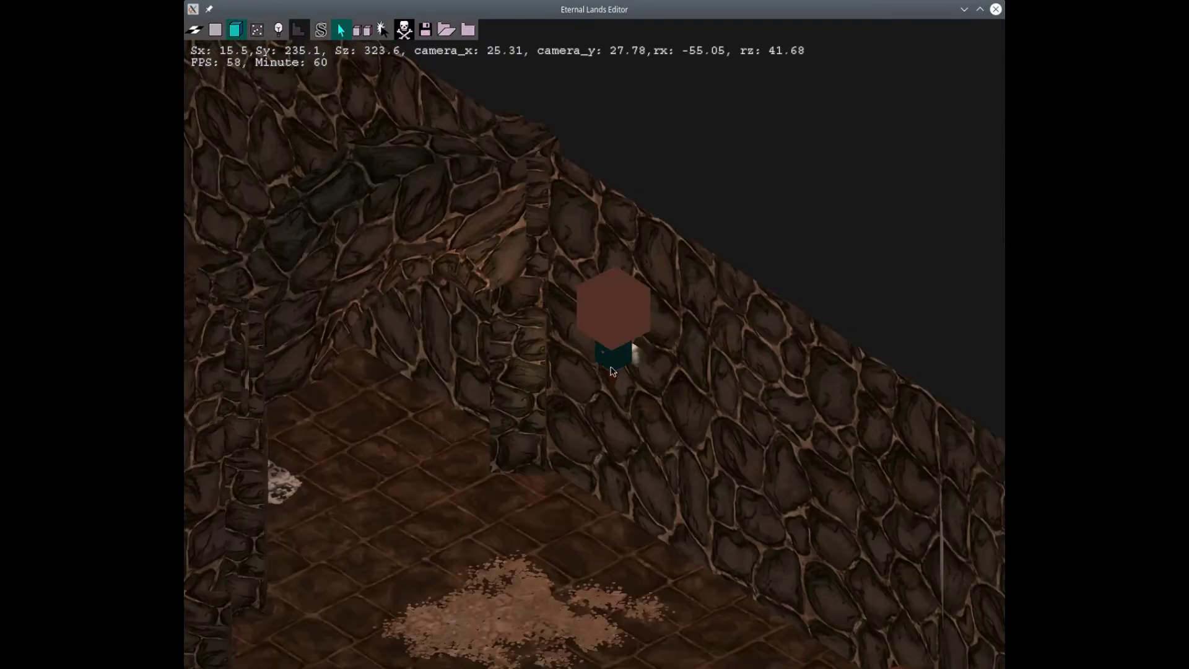
left_click(615, 381)
left_click(562, 411)
left_click(636, 362)
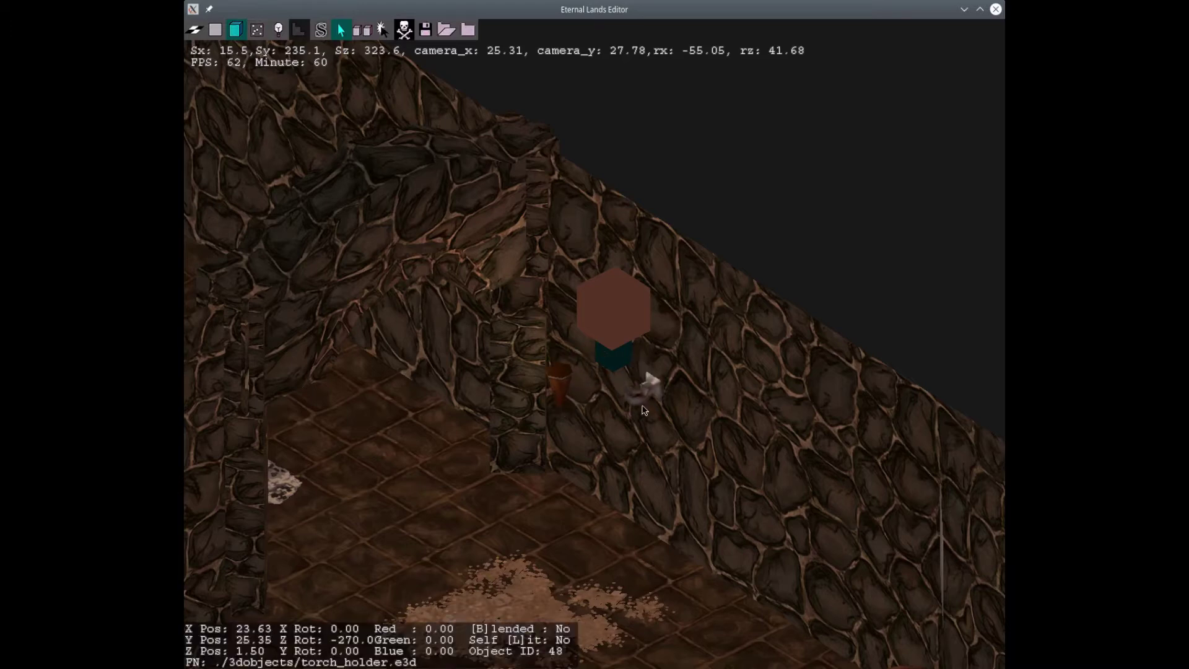
left_click(604, 440)
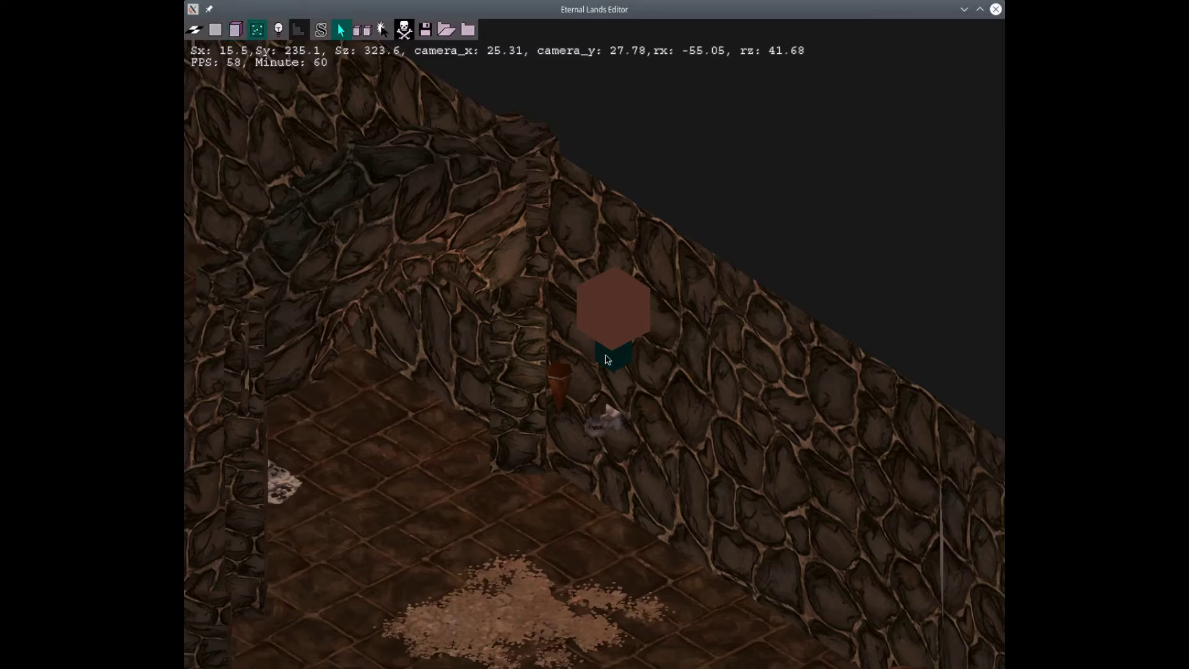
left_click(607, 359)
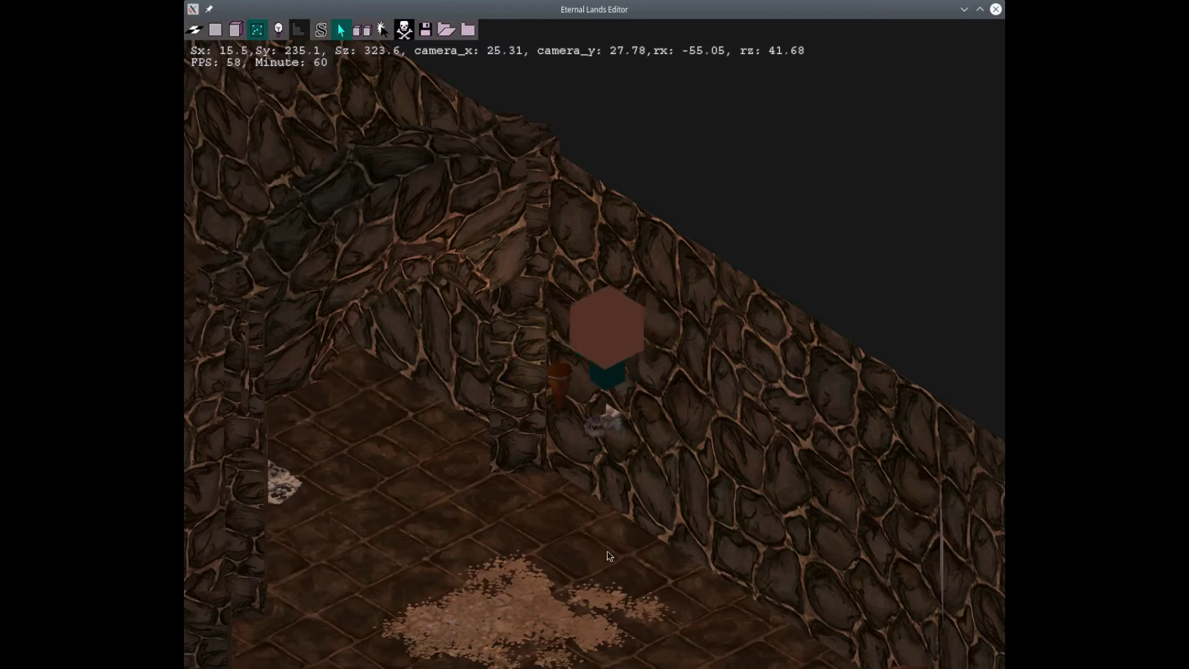
Step: Put down the fire particle effect, reload the dungeon map from its .elm.gz file, and view the assembled torch on the stone wall
left_click(562, 551)
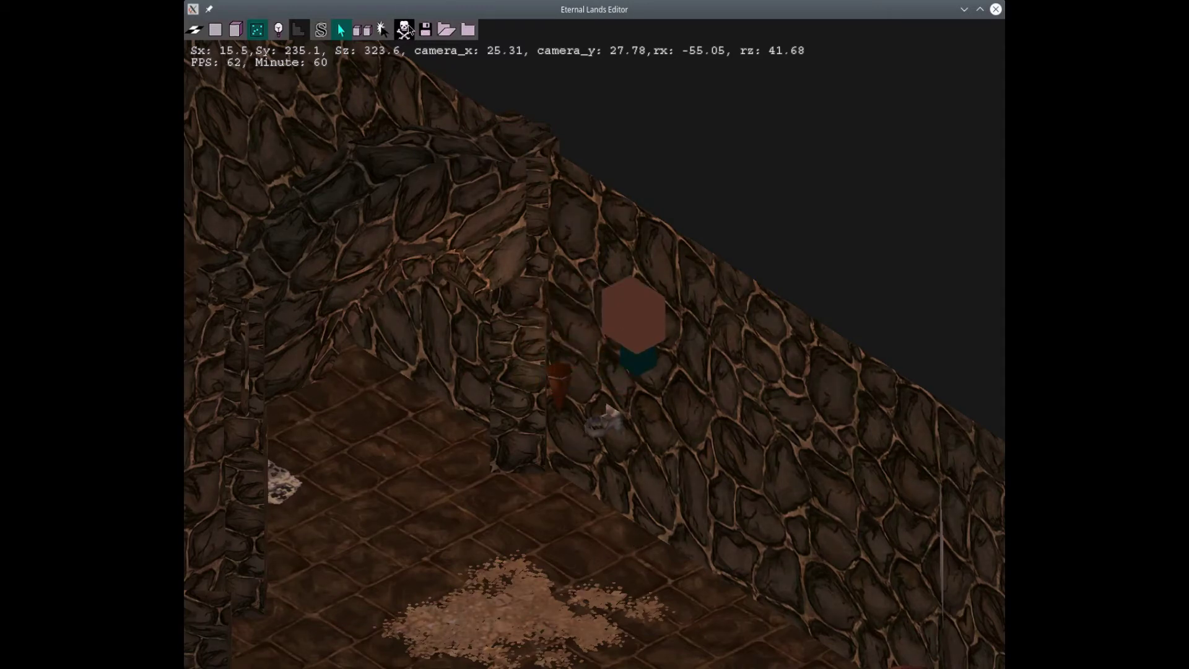
left_click(445, 35)
scroll(225, 367, "down", 10)
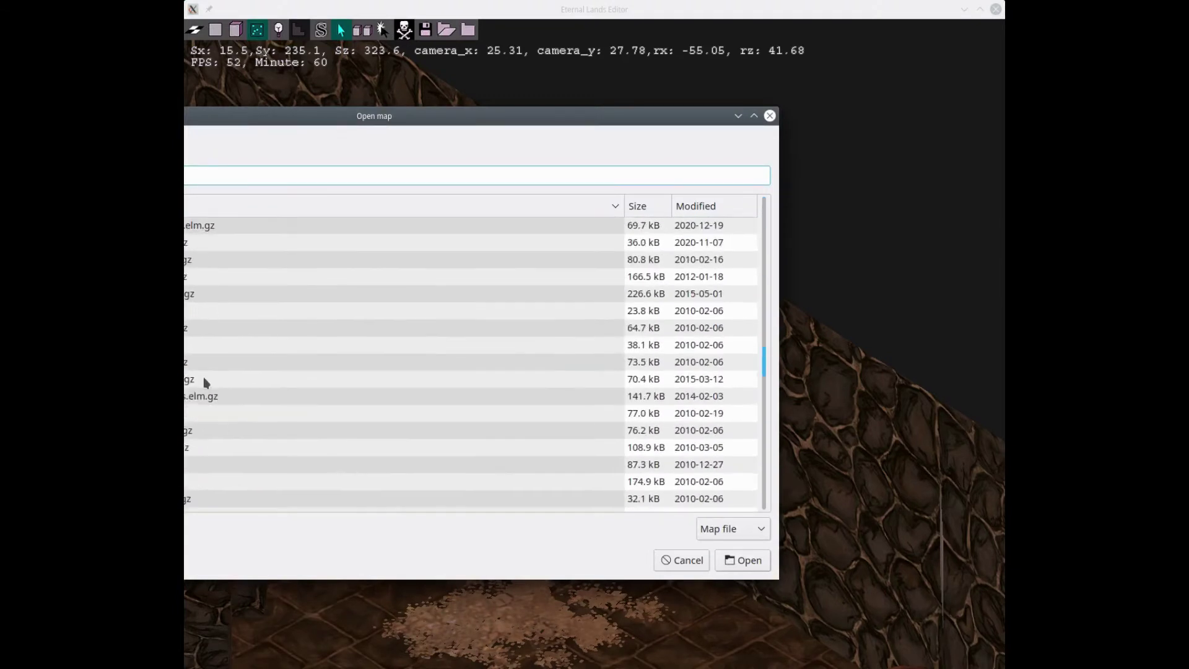
scroll(185, 389, "down", 5)
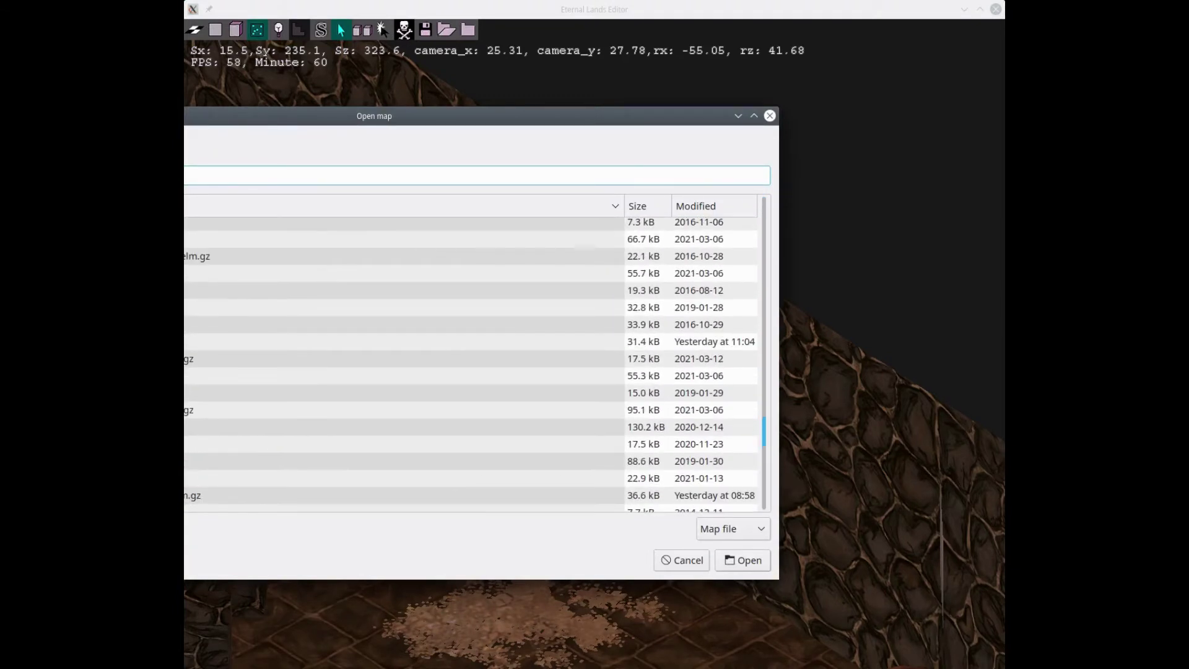
left_click(192, 256)
left_click(743, 560)
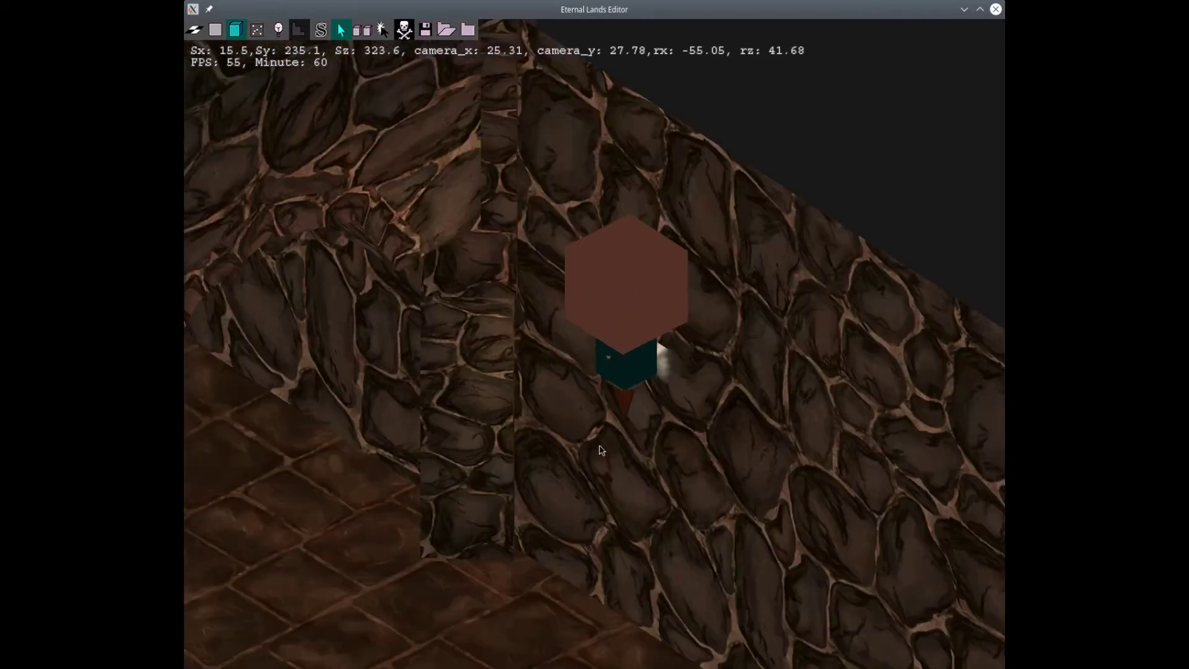
middle_click_drag(656, 337, 535, 190)
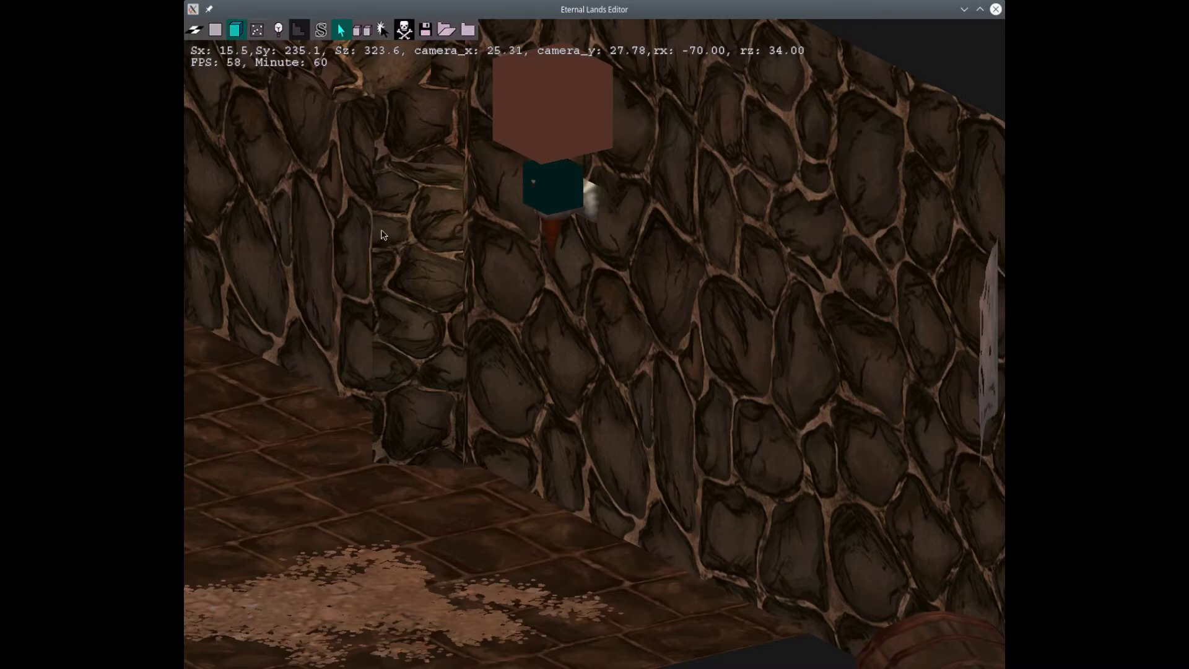
scroll(381, 231, "down", 1)
middle_click_drag(390, 195, 400, 374)
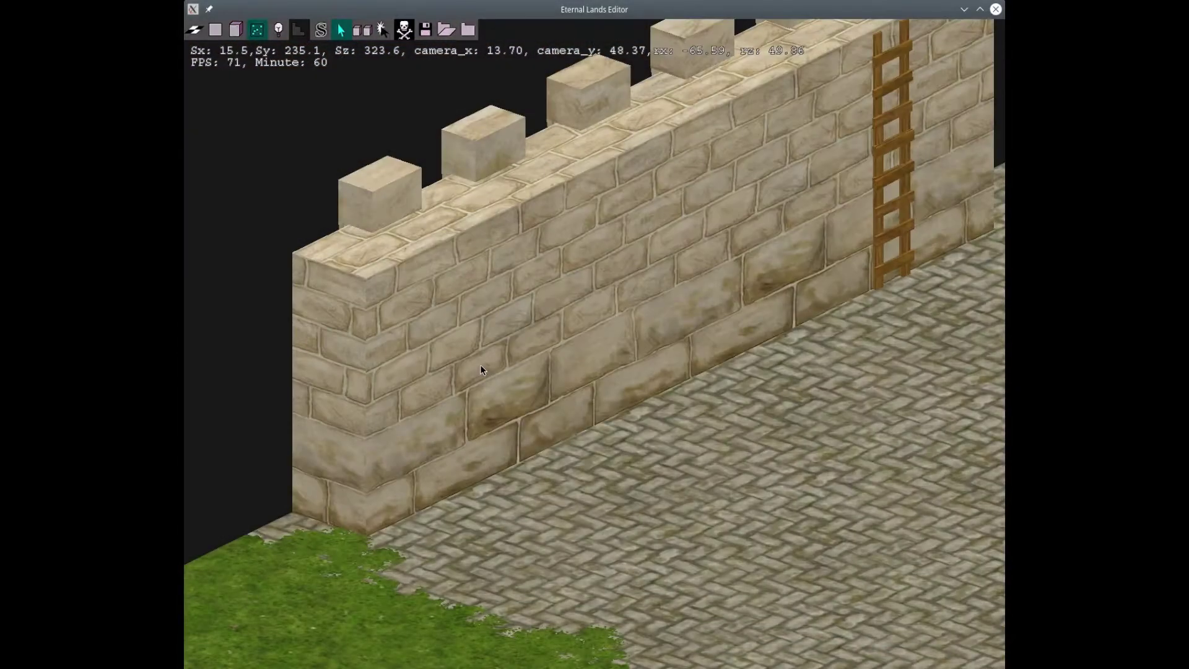
Step: Add a Torch Holder 3D object on the pavement in front of the battlement wall
left_click(561, 294)
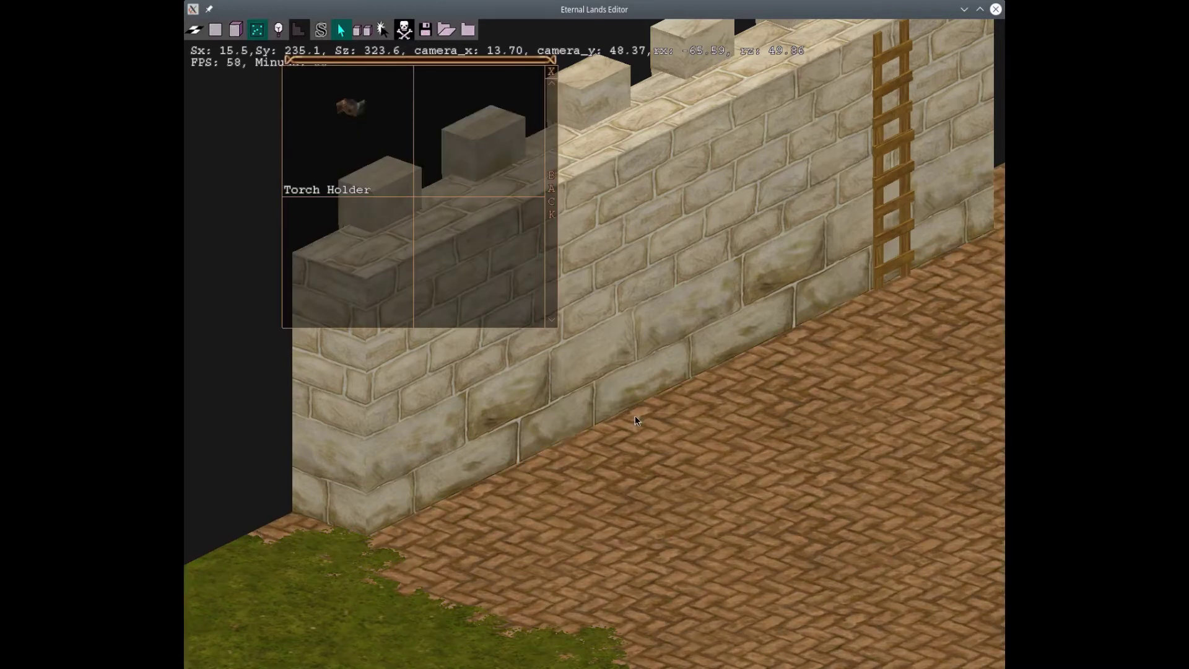
left_click(235, 32)
left_click(744, 439)
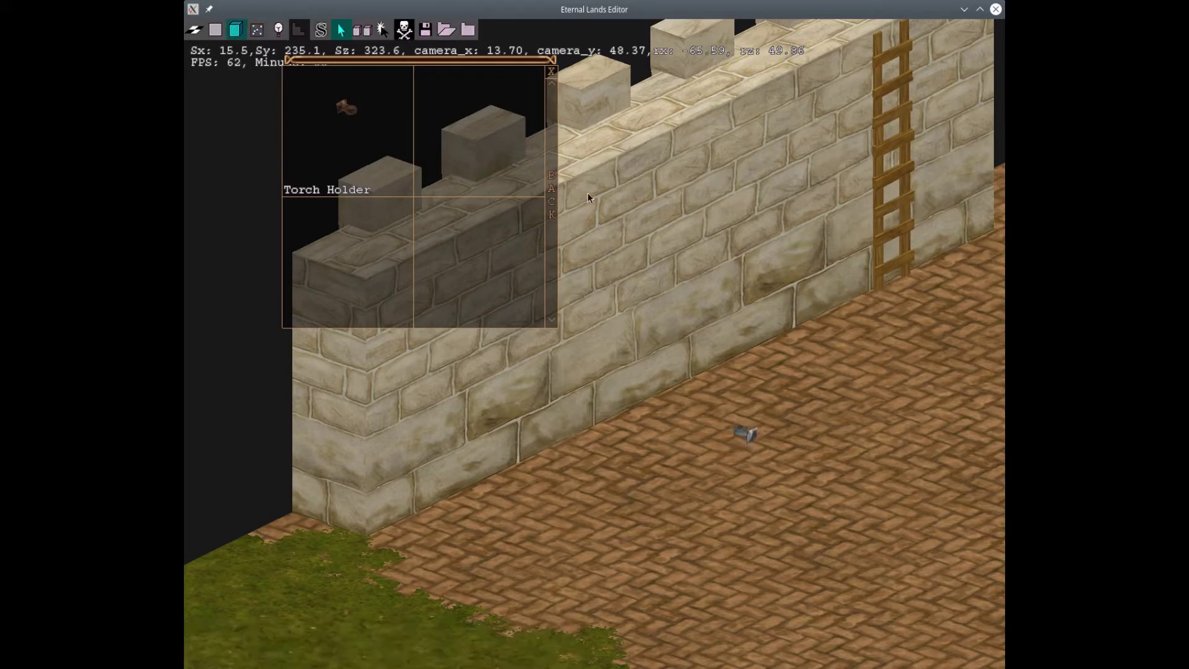
Step: Browse the Lights-Decorations-Misc objects under Lanterns & Torches through to the Torch entry, and close the object browser
left_click(551, 178)
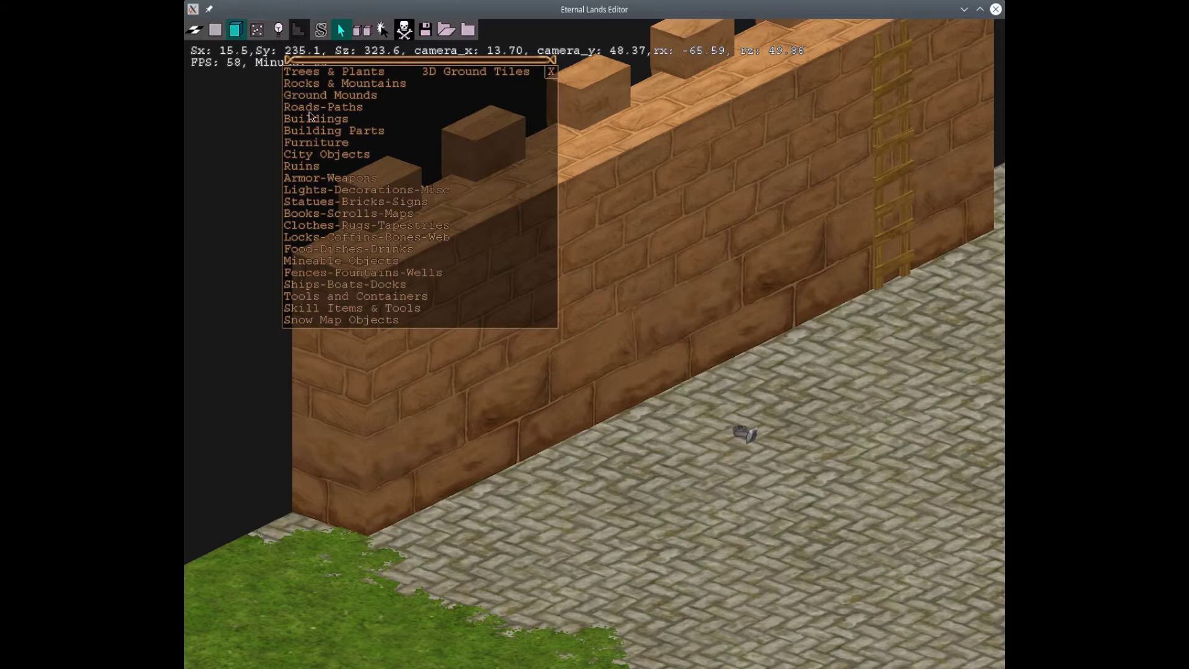
left_click(302, 191)
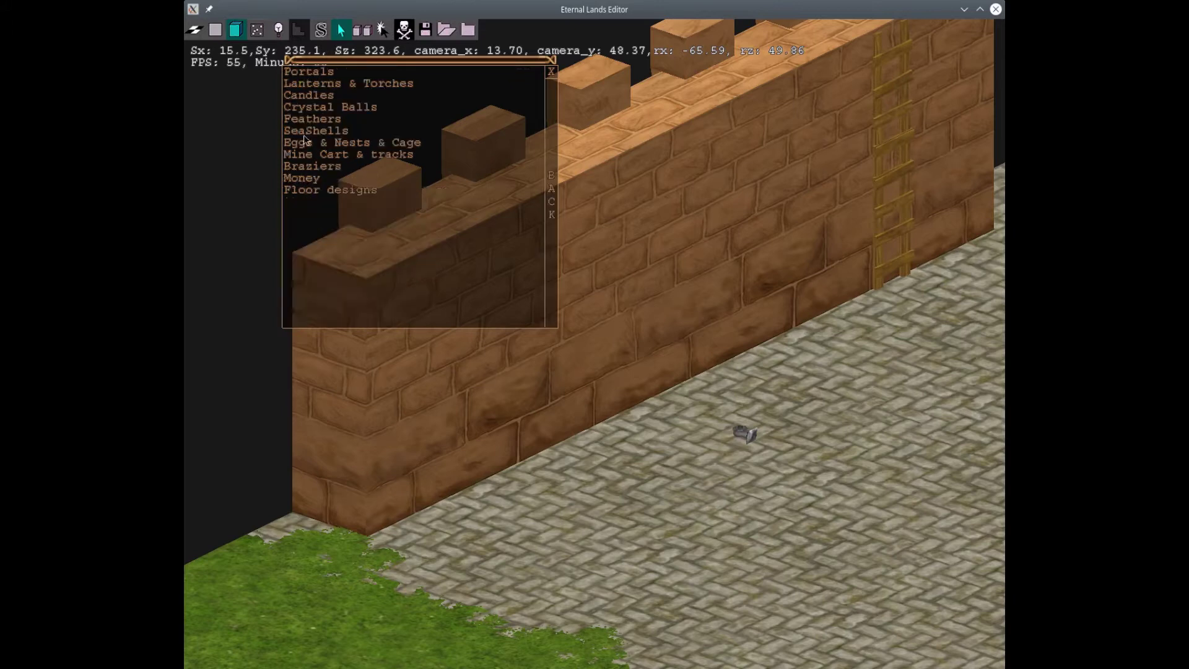
left_click(326, 85)
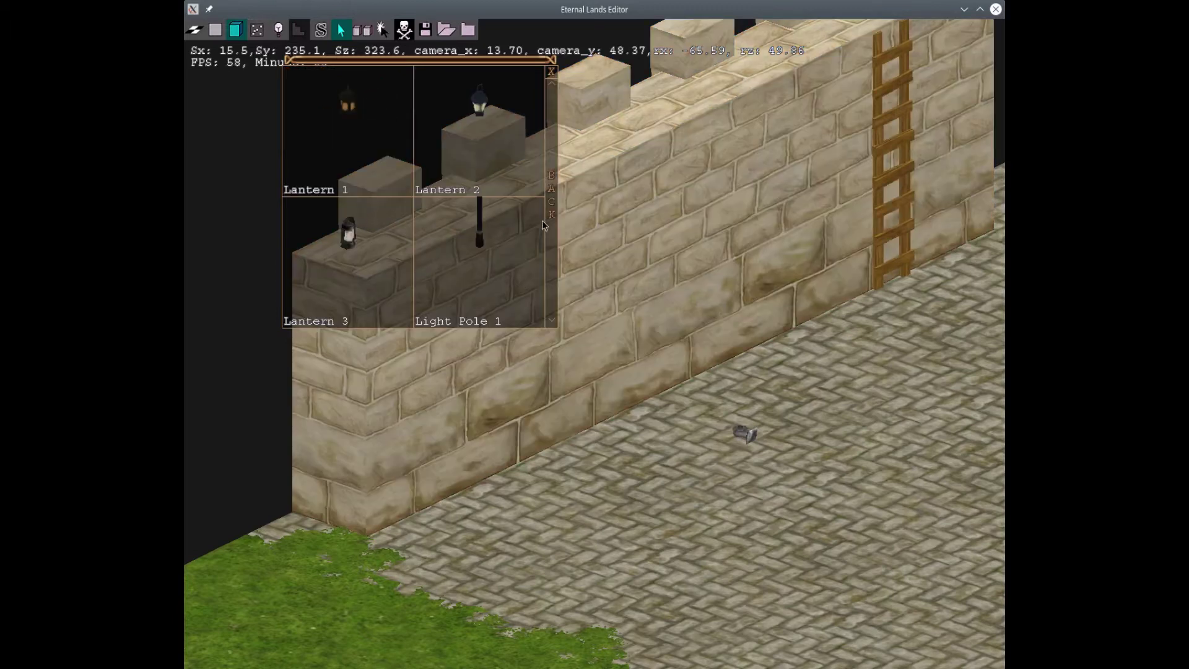
left_click(551, 321)
left_click(552, 322)
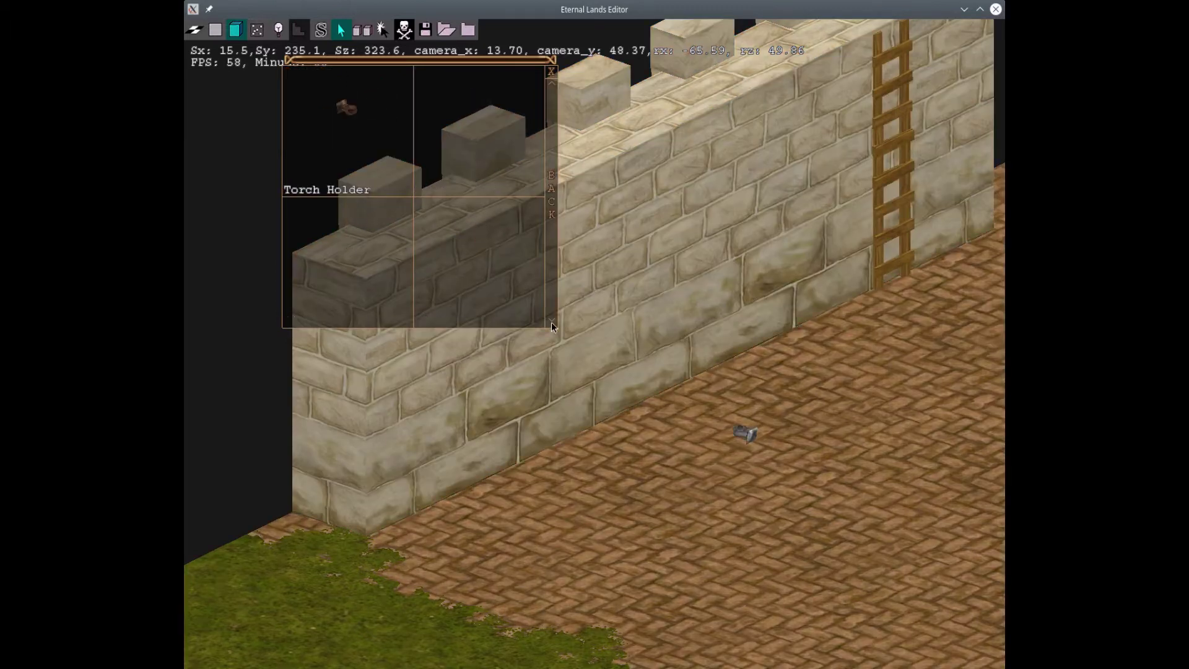
left_click(552, 83)
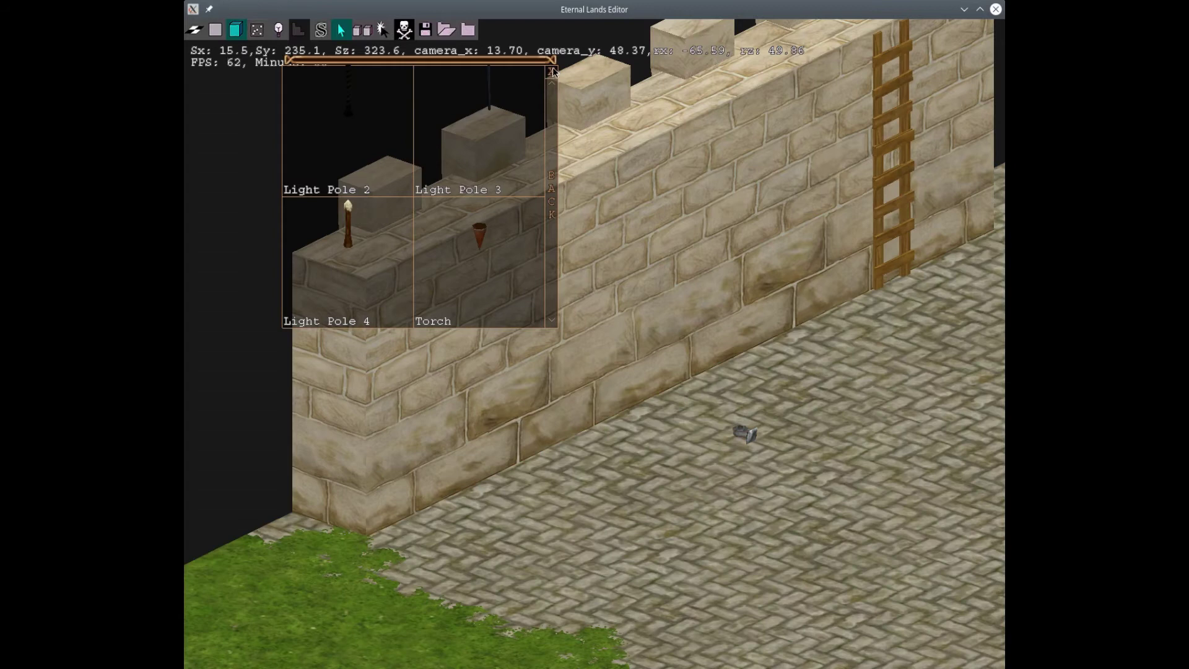
left_click(552, 72)
Step: Turn the torch holder 180 degrees about Z and raise it from the pavement onto the face of the battlement wall
left_click_drag(741, 437, 592, 410)
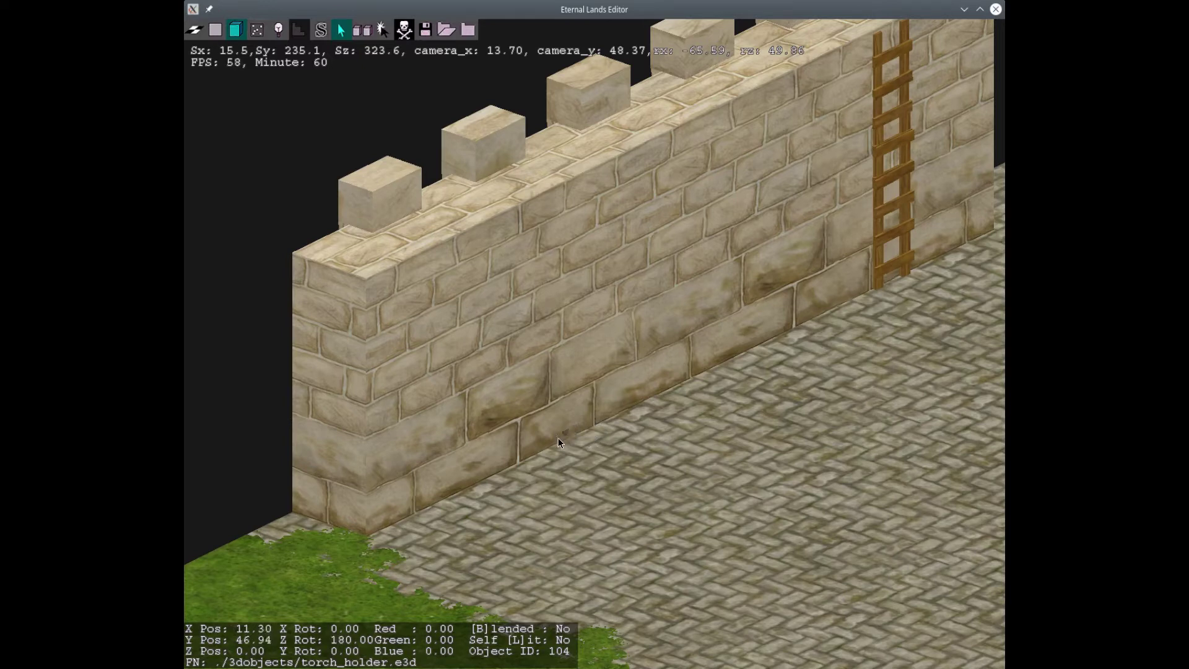
left_click_drag(559, 437, 521, 379)
scroll(486, 301, "down", 1)
left_click(488, 302)
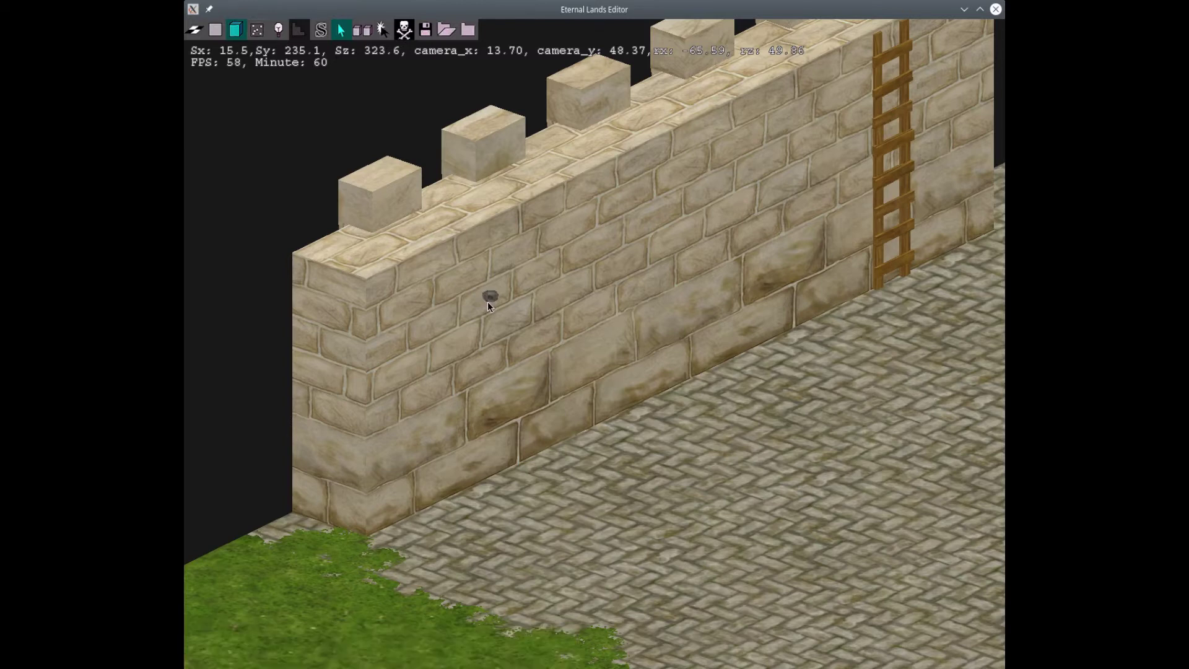
Step: Show the grid and pull the torch holder out of the wall face to about X 9.69, Y 46.70, Z 2.40
key("Up")
middle_click_drag(583, 293, 434, 365)
middle_click_drag(589, 140, 467, 382)
key("s")
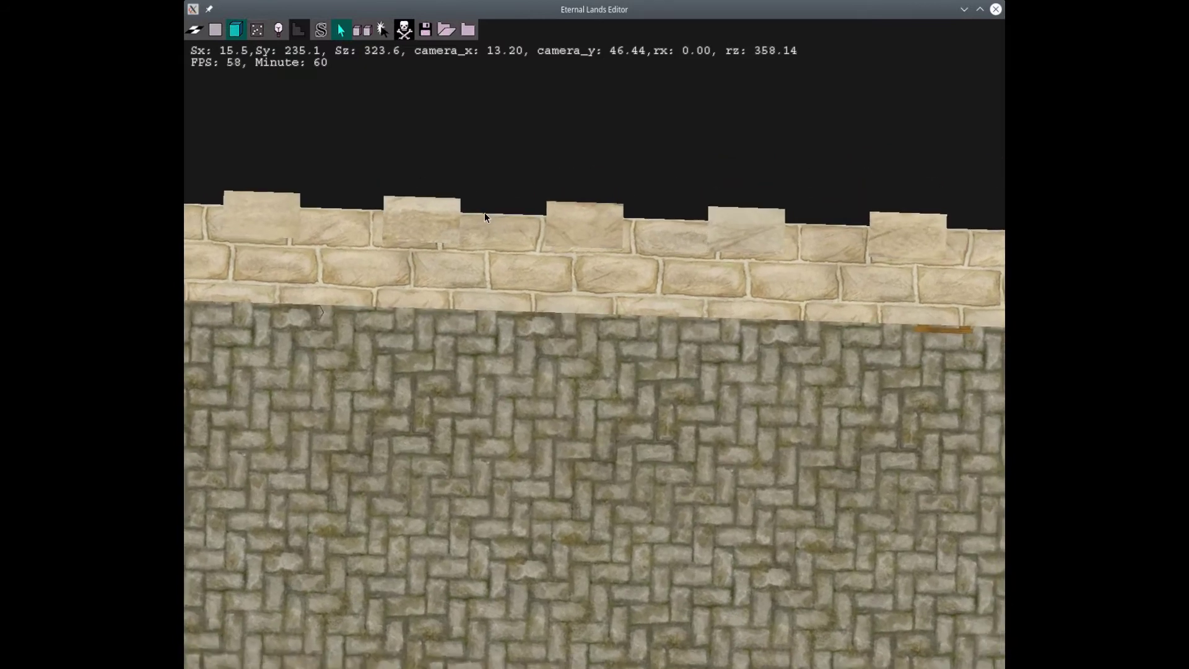
key("g")
scroll(372, 310, "up", 3)
key("a")
key("a")
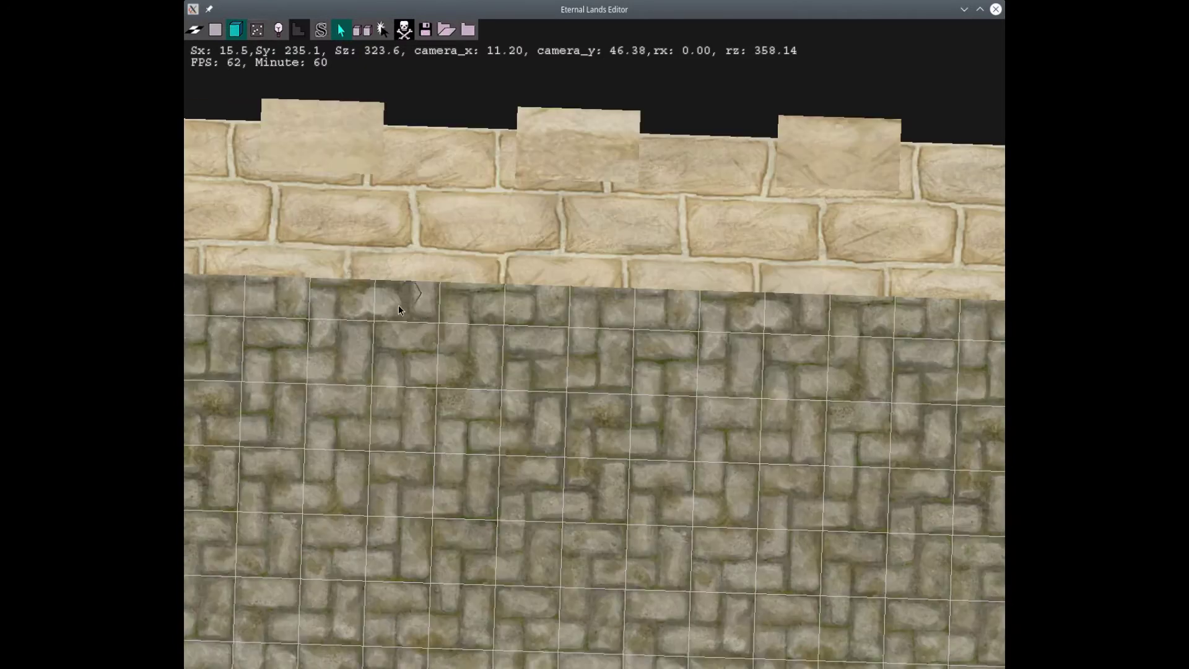
middle_click_drag(421, 317, 575, 195)
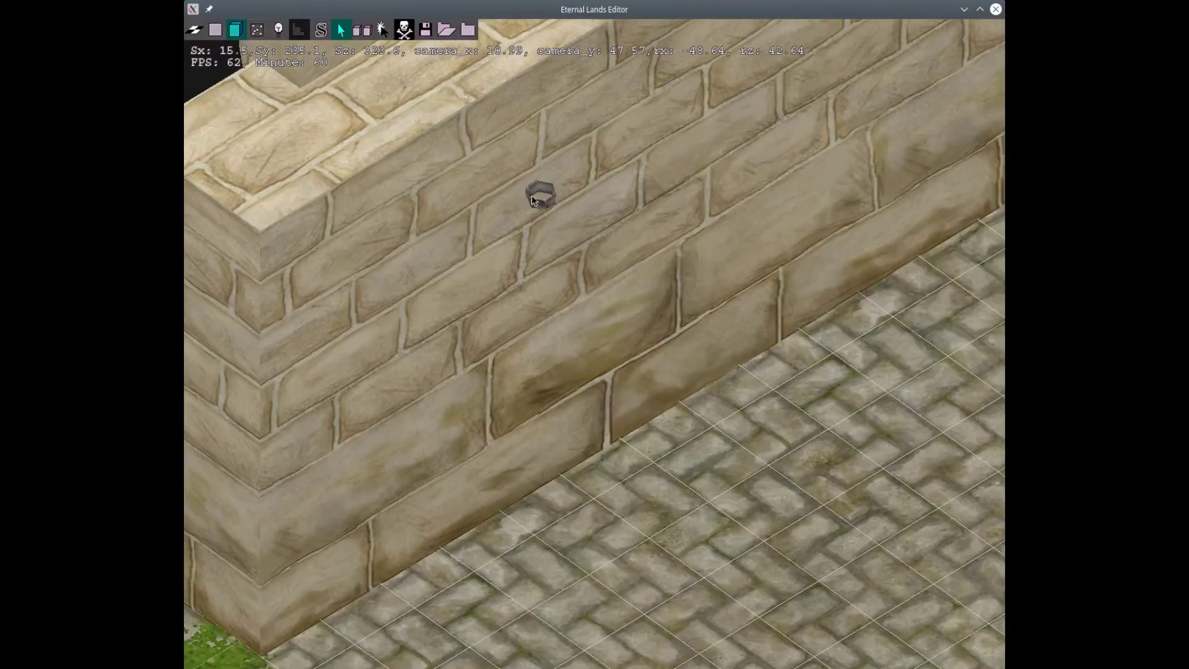
left_click(539, 203)
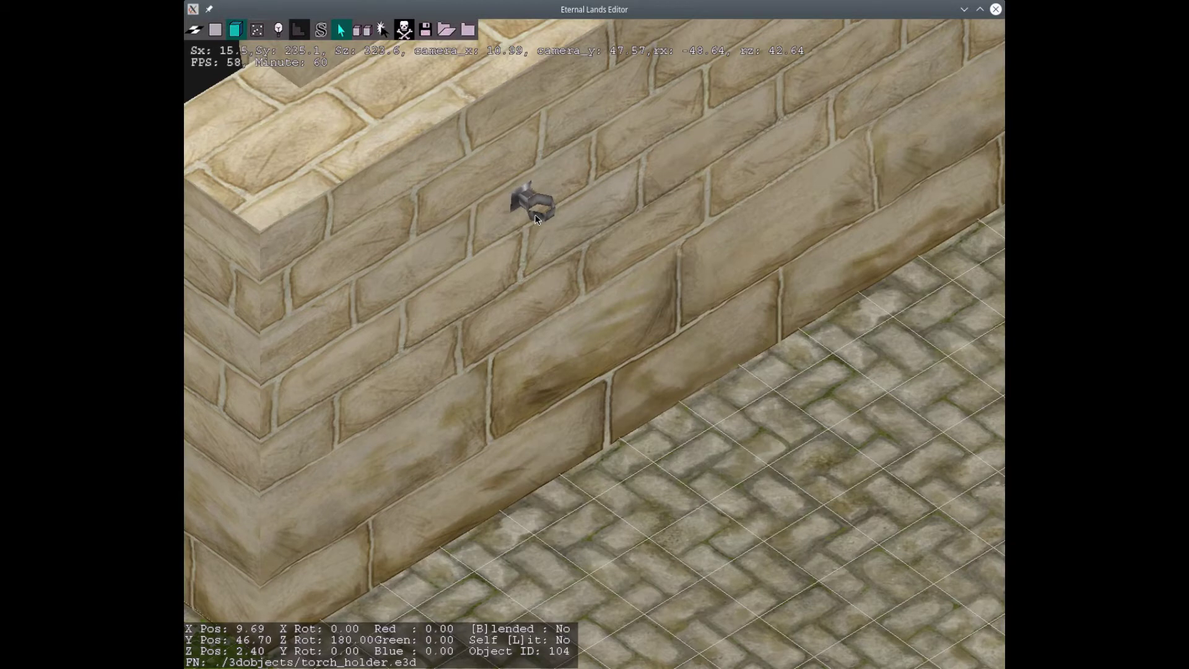
left_click(536, 214)
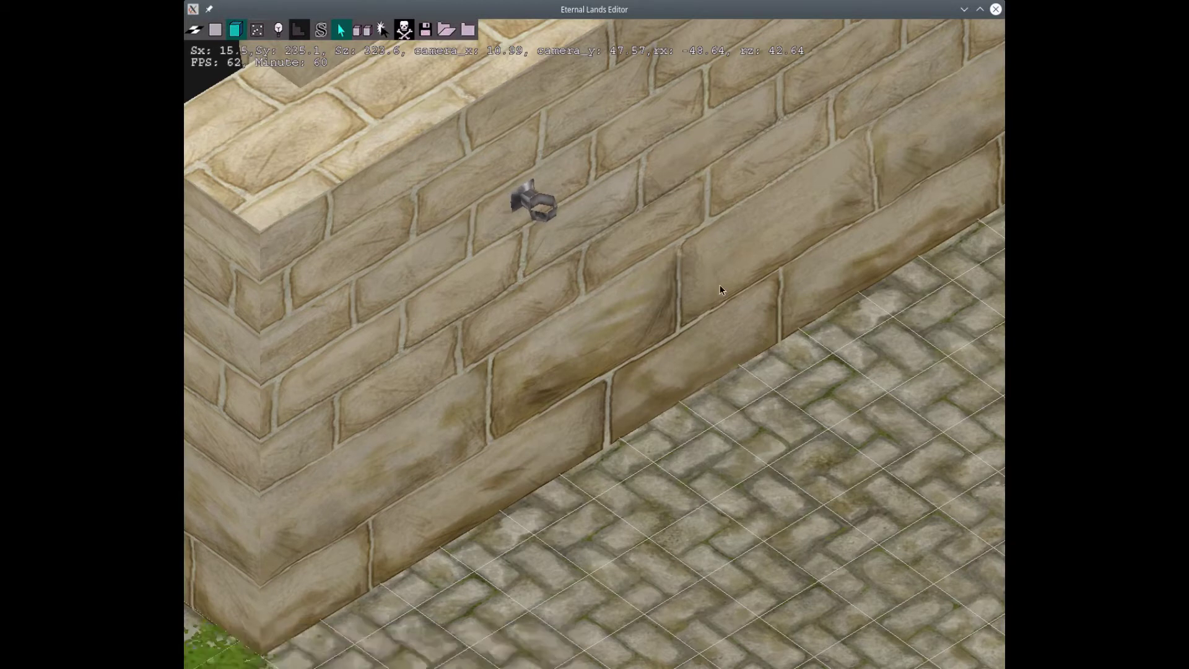
Step: Add a Torch object and seat it in the wall holder at about X 9.70, Y 46.65, Z 2.30
right_click(540, 228)
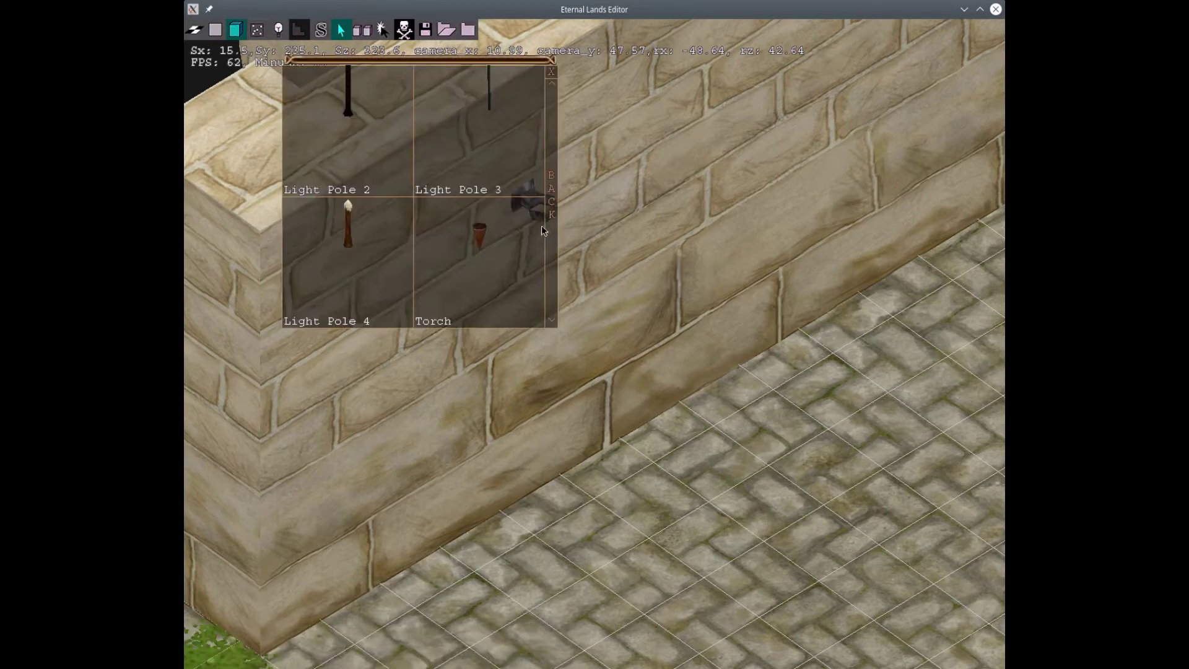
left_click(504, 267)
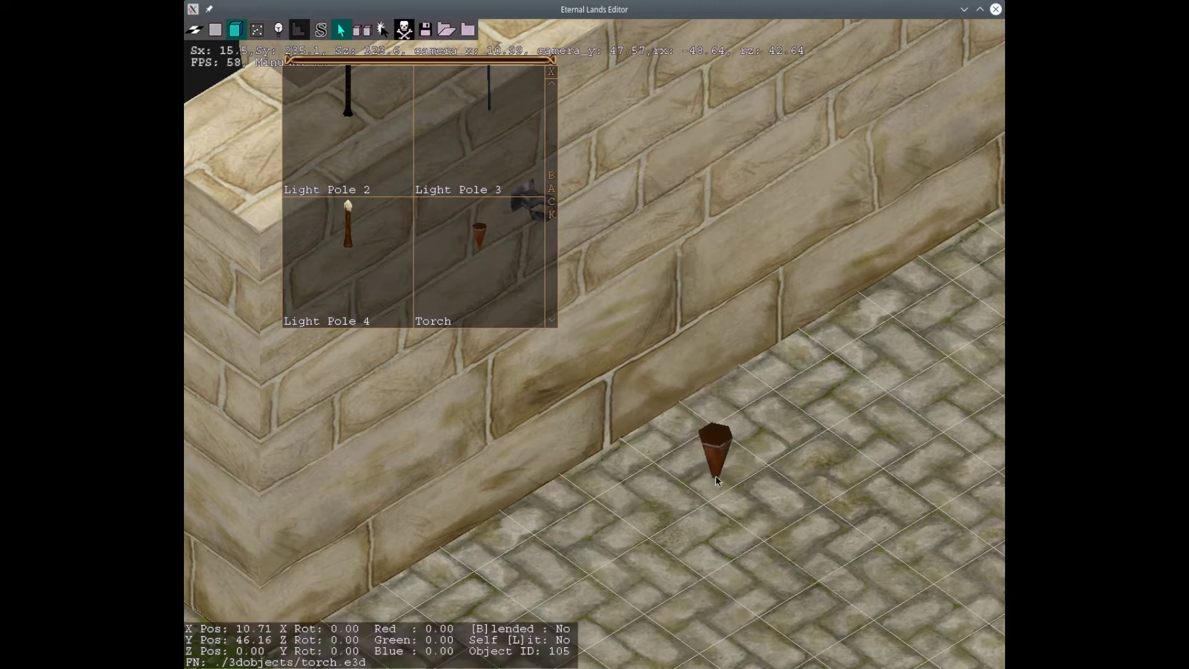
left_click(715, 476)
left_click(551, 73)
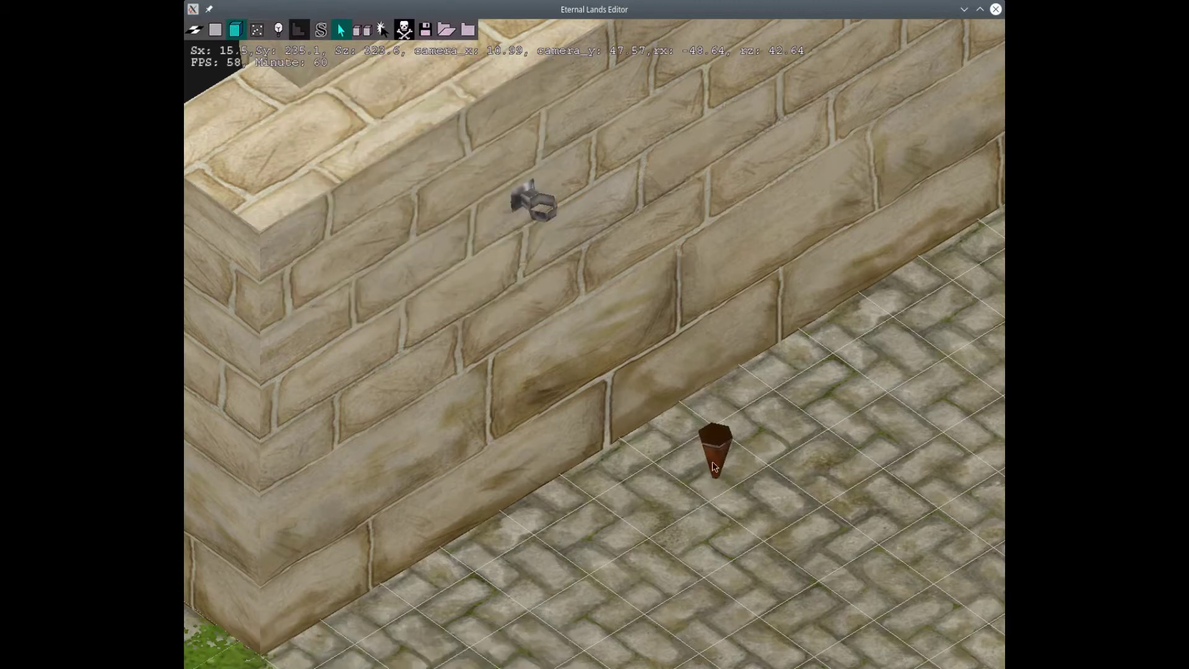
left_click(715, 463)
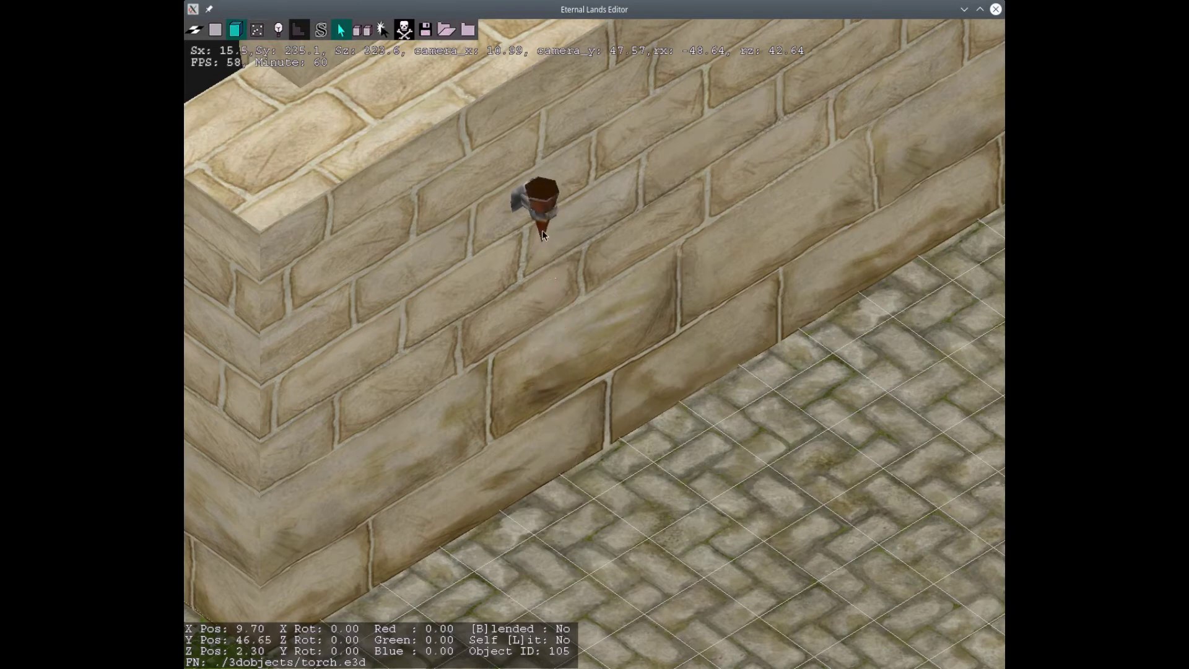
left_click(541, 232)
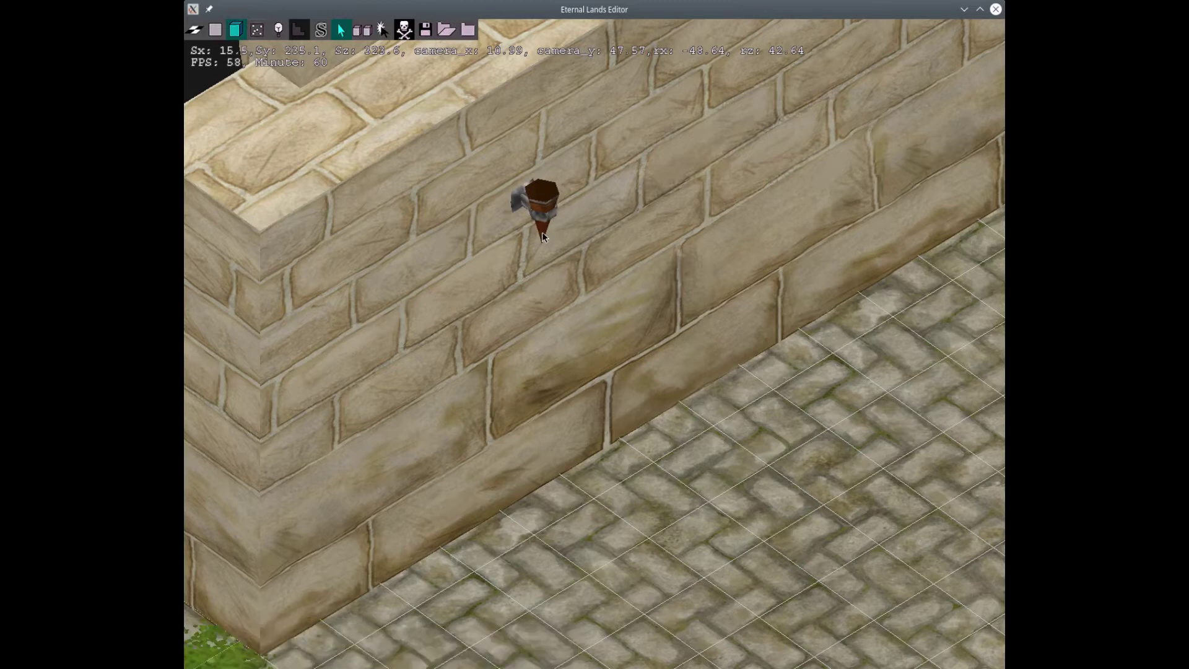
Step: Add the fire_torch.part particle effect to the map at the foot of the battlement wall
middle_click_drag(542, 231, 638, 408)
middle_click_drag(542, 400, 605, 396)
scroll(571, 391, "down", 5)
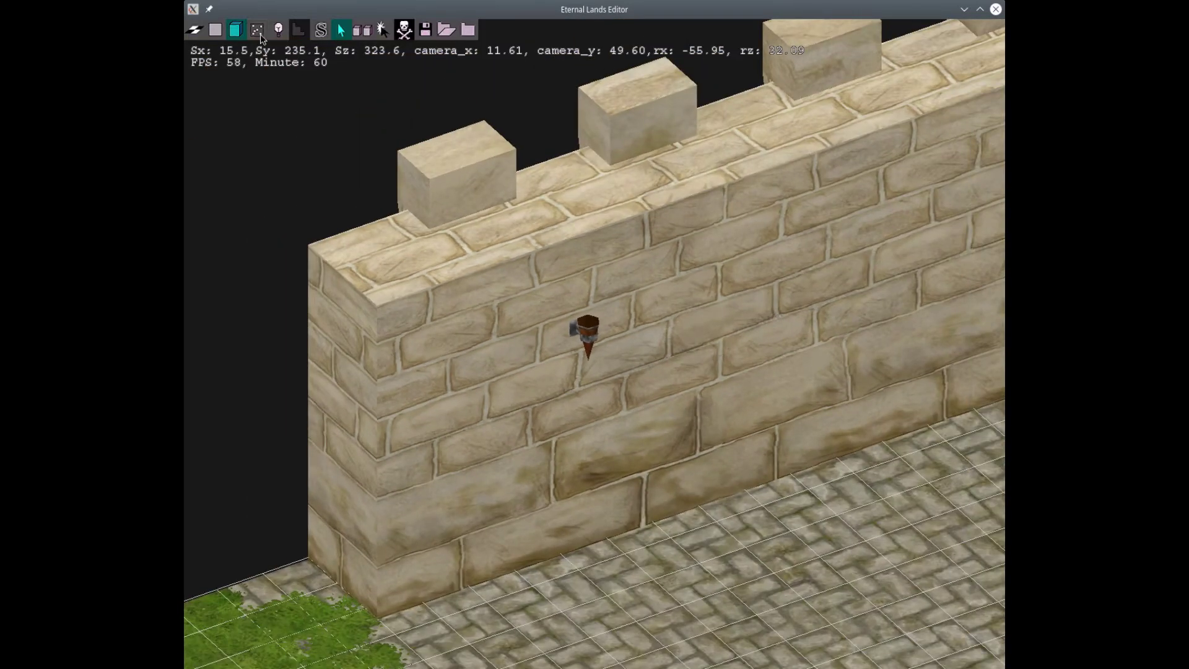
left_click(259, 35)
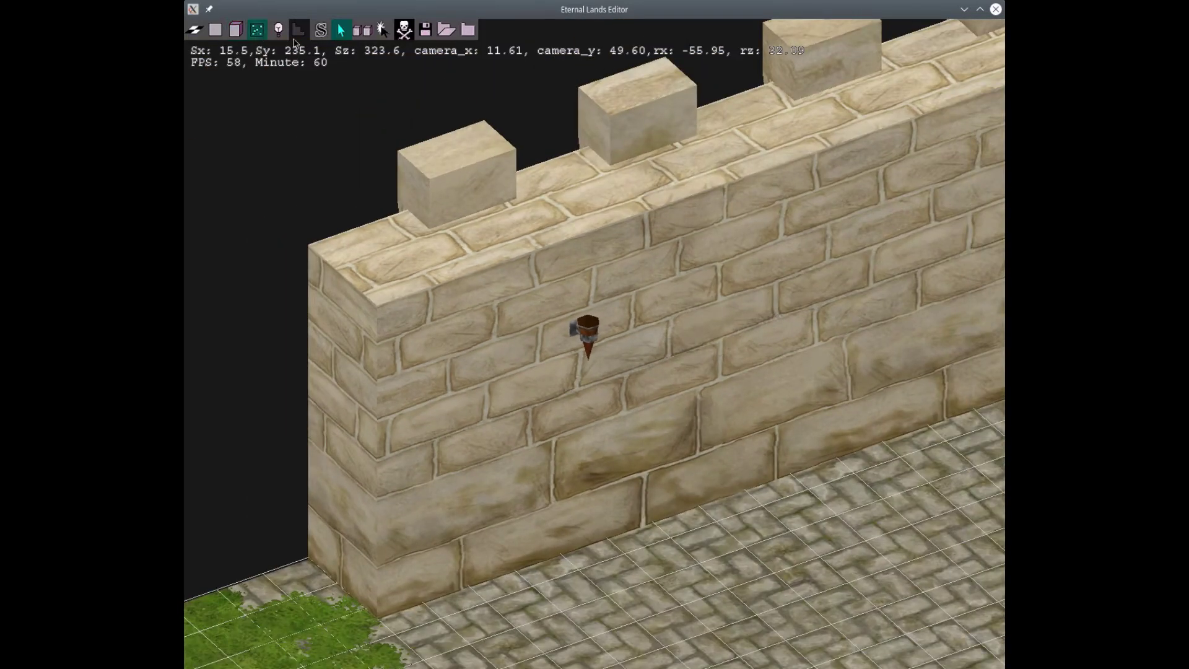
left_click(383, 31)
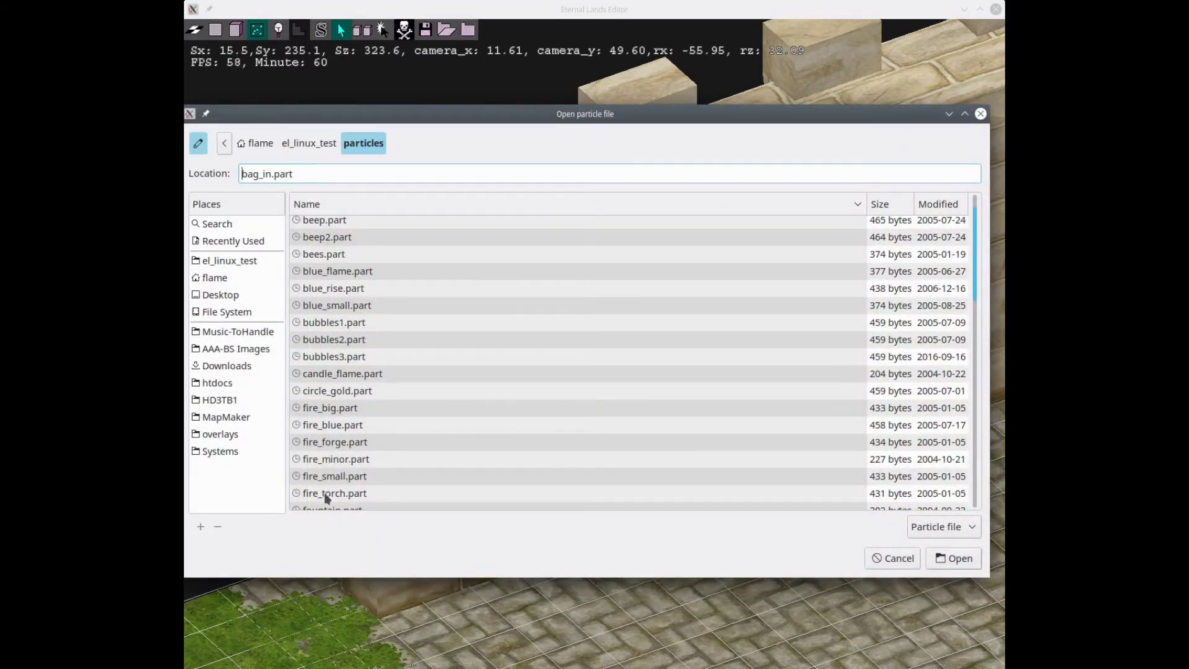
left_click(326, 495)
left_click(930, 559)
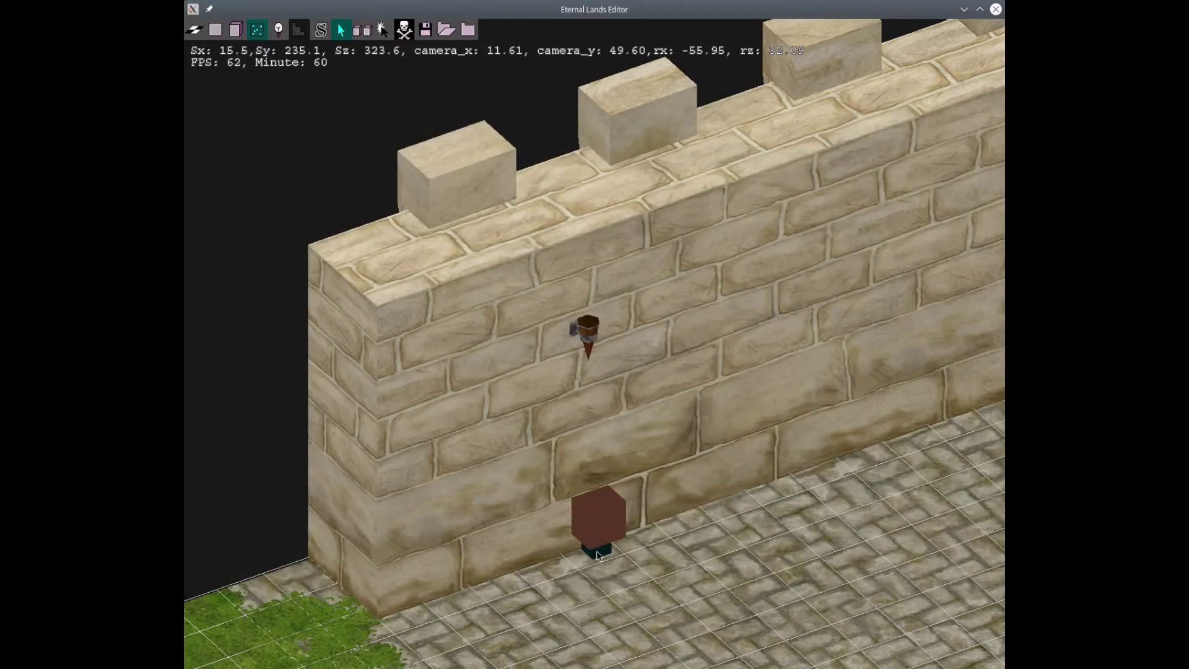
Step: Raise the fire effect up the wall and set it down on top of the torch
scroll(597, 553, "up", 10)
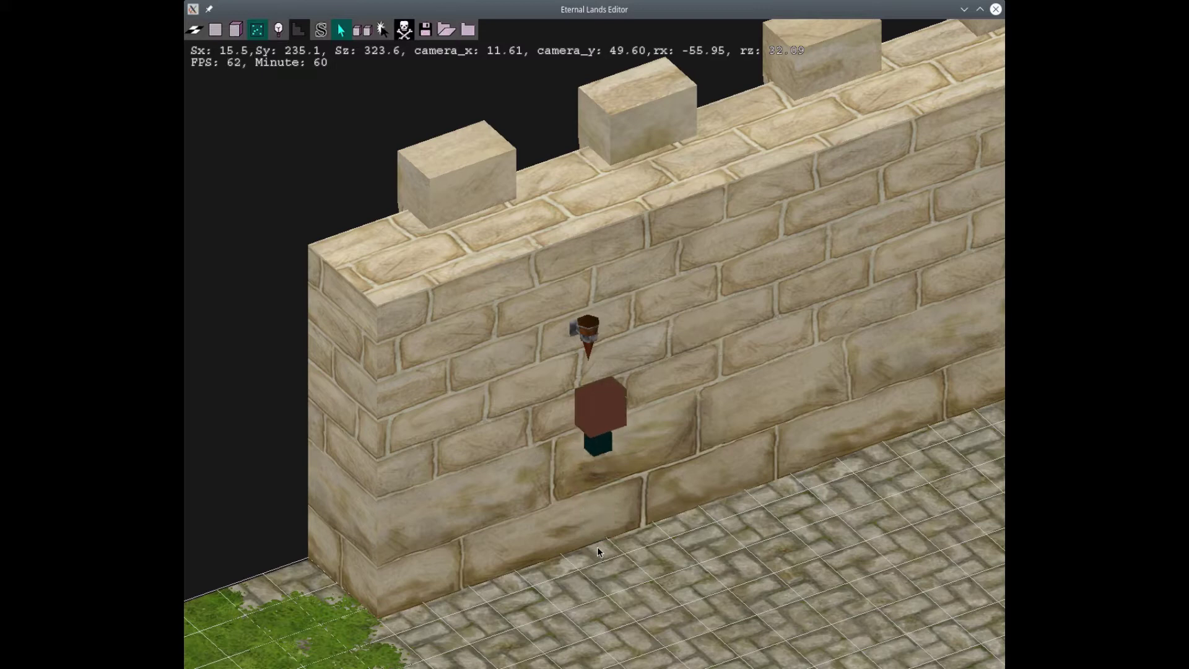
scroll(597, 546, "up", 8)
scroll(587, 548, "up", 6)
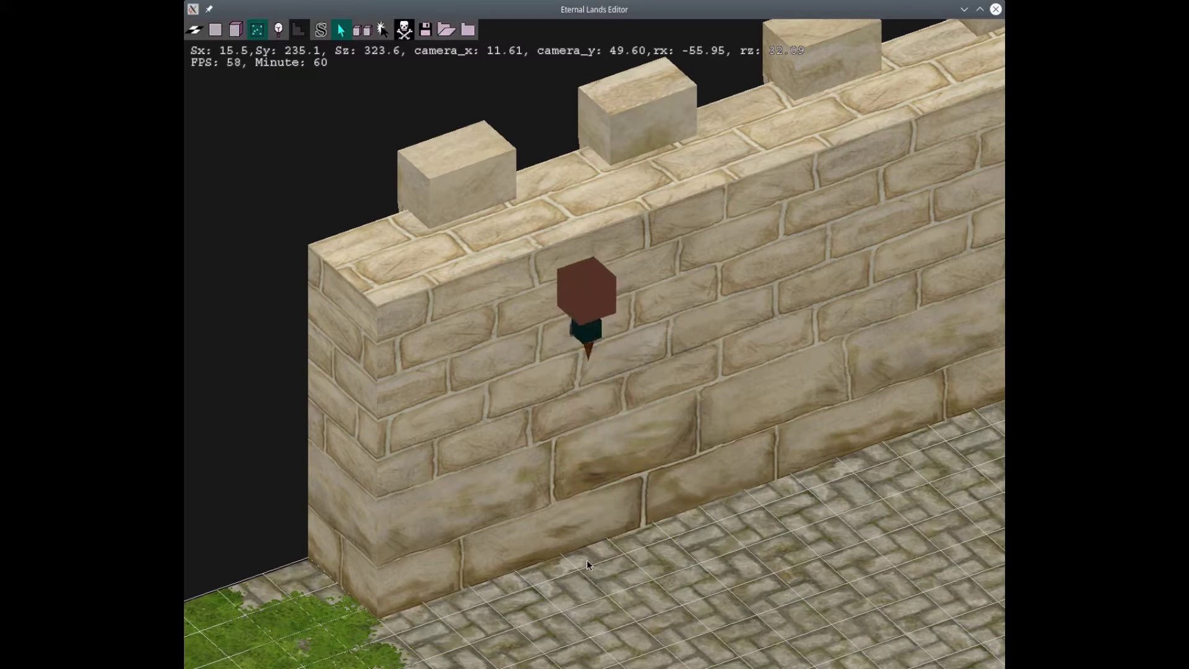
scroll(587, 557, "up", 1)
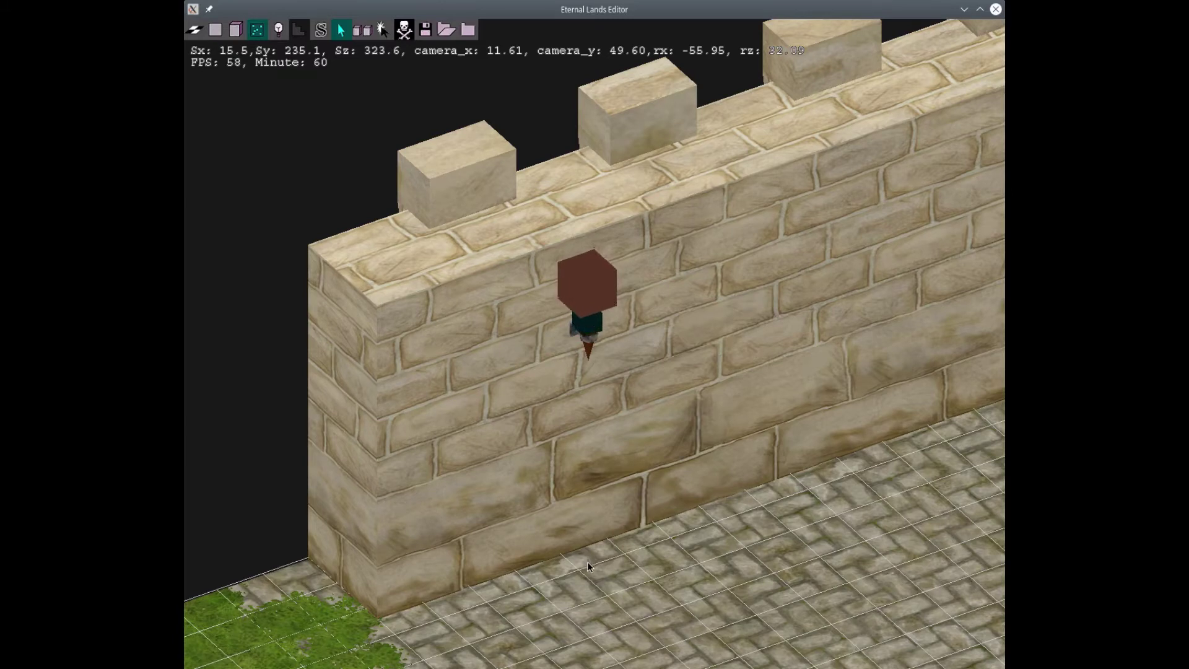
scroll(590, 562, "down", 1)
left_click(588, 559)
Step: Examine the finished wall torch up close, hiding the particle markers to see its flame
scroll(545, 480, "up", 5)
middle_click_drag(549, 70, 419, 214)
key("Up")
key("Left")
key("Left")
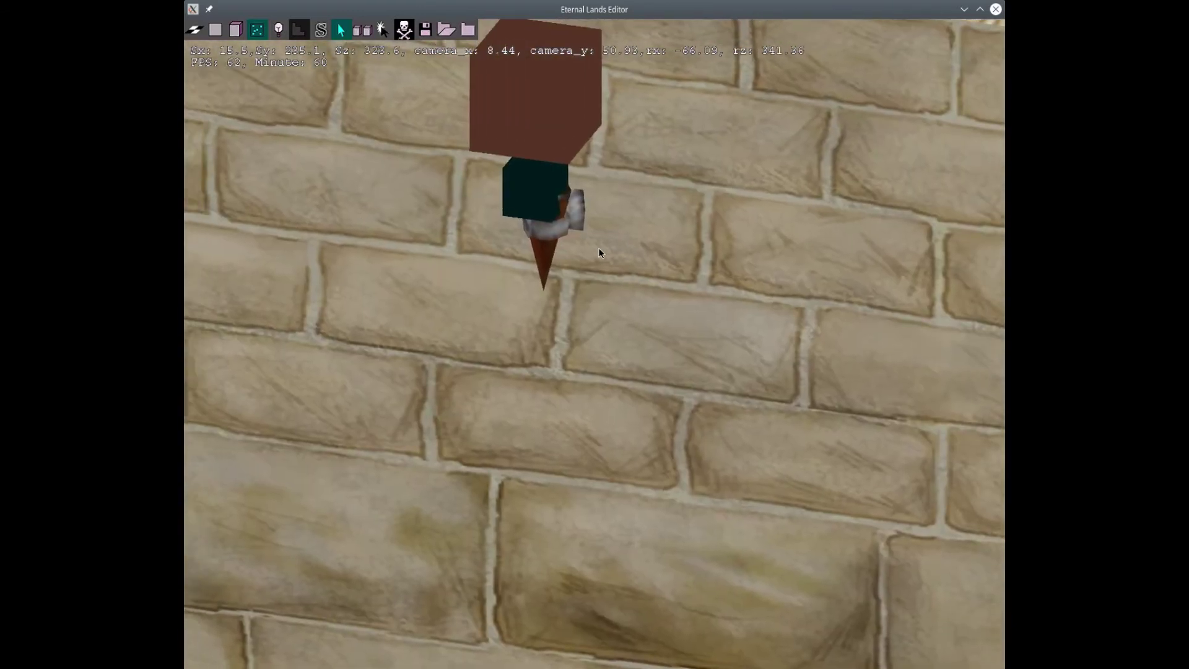
key("p")
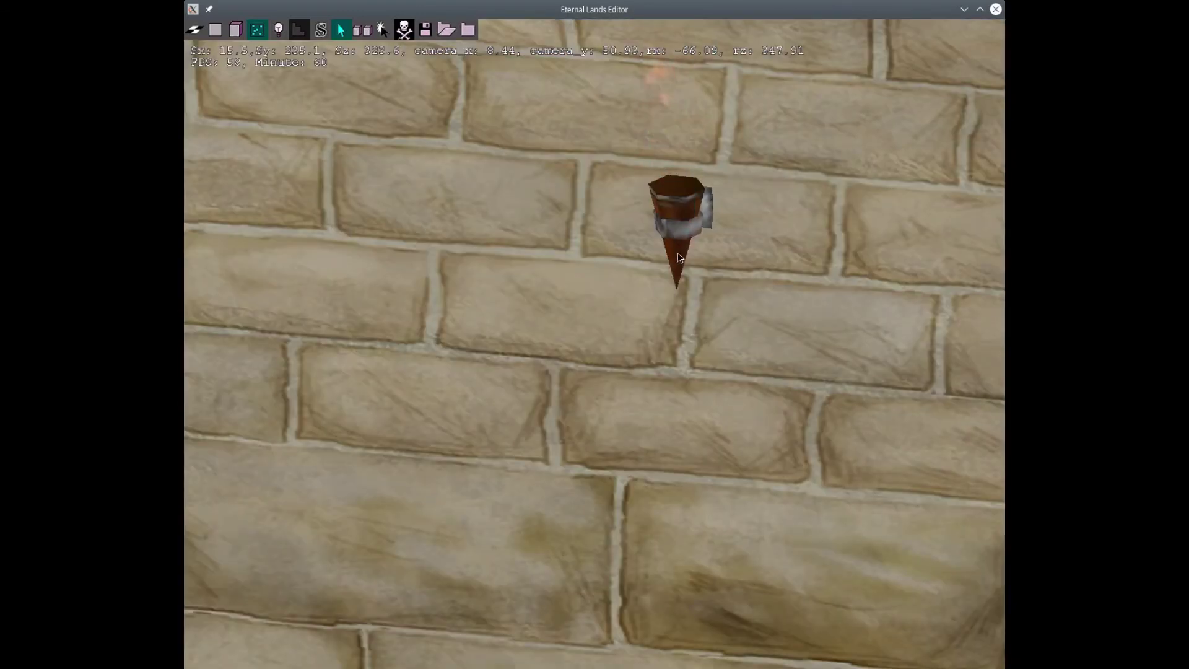
scroll(648, 552, "down", 6)
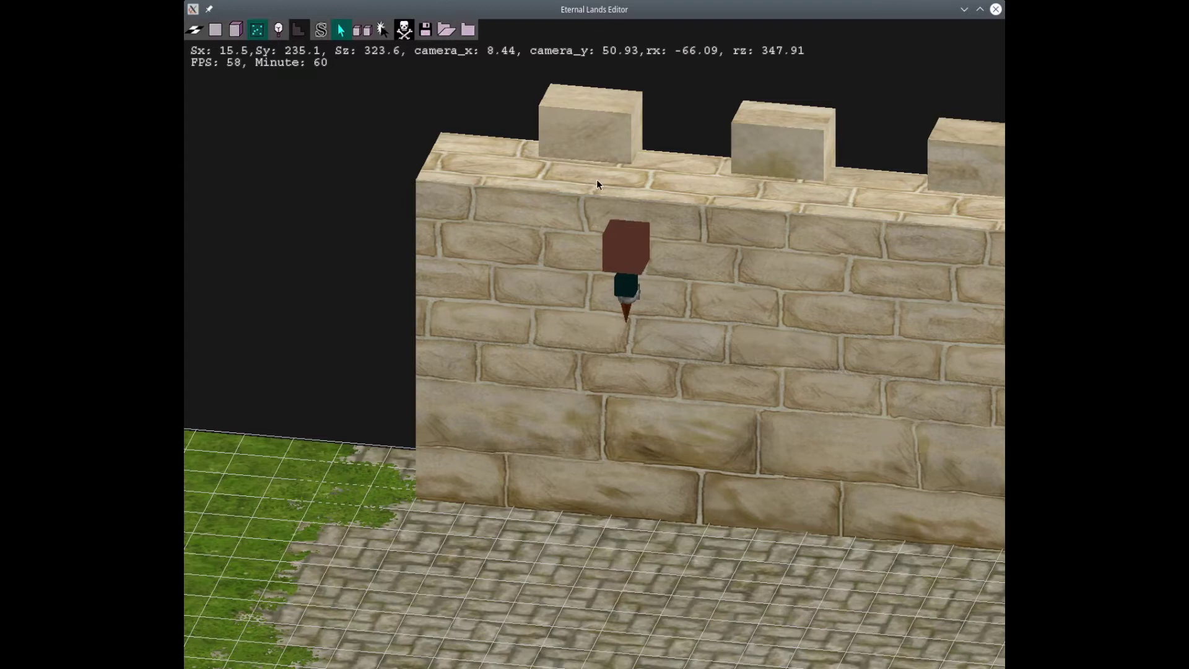
Step: Inspect the finished wall torch on the battlement wall from several sides and save the map
middle_click_drag(681, 339, 594, 319)
key("Right")
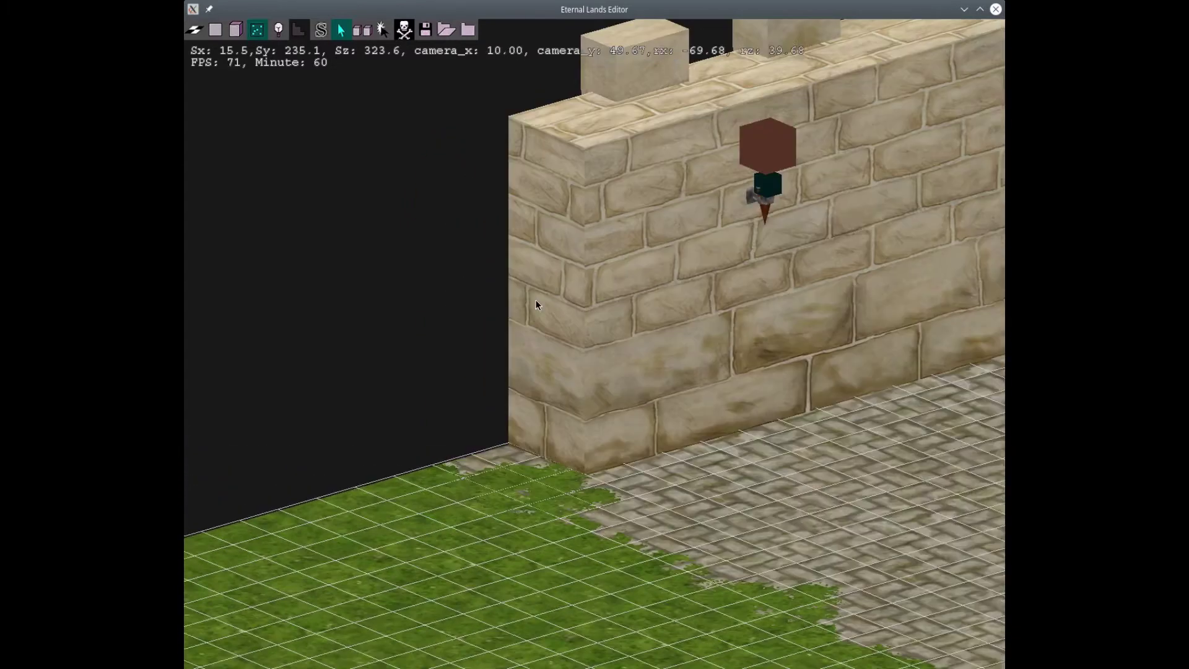
key("Right")
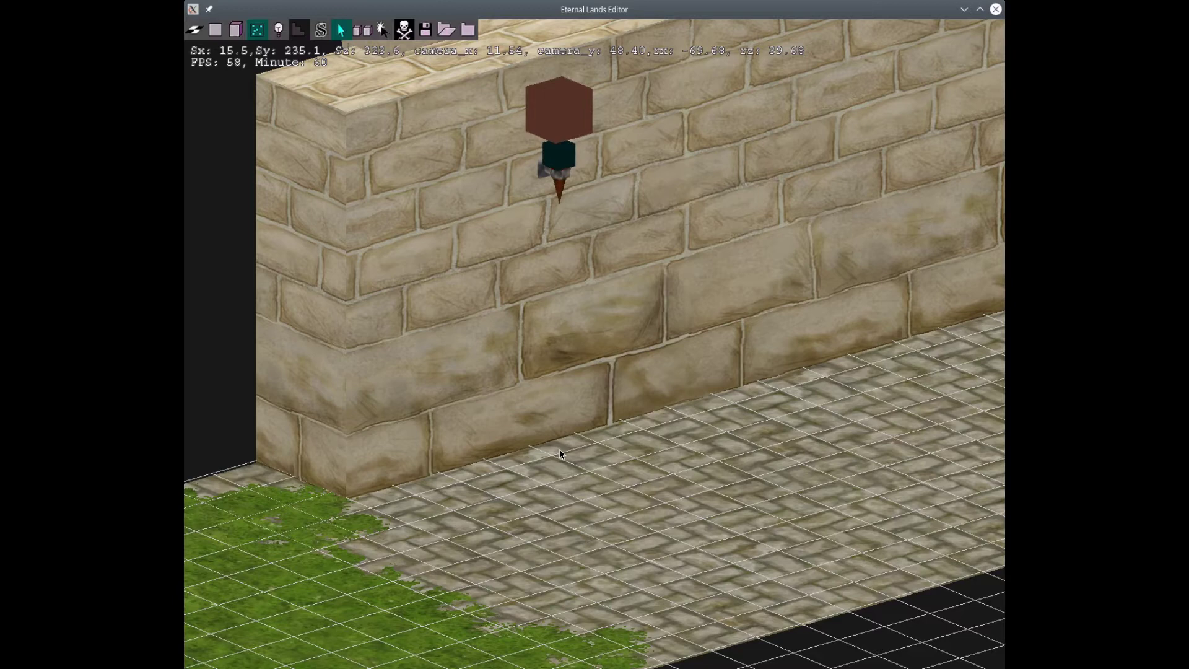
key("Right")
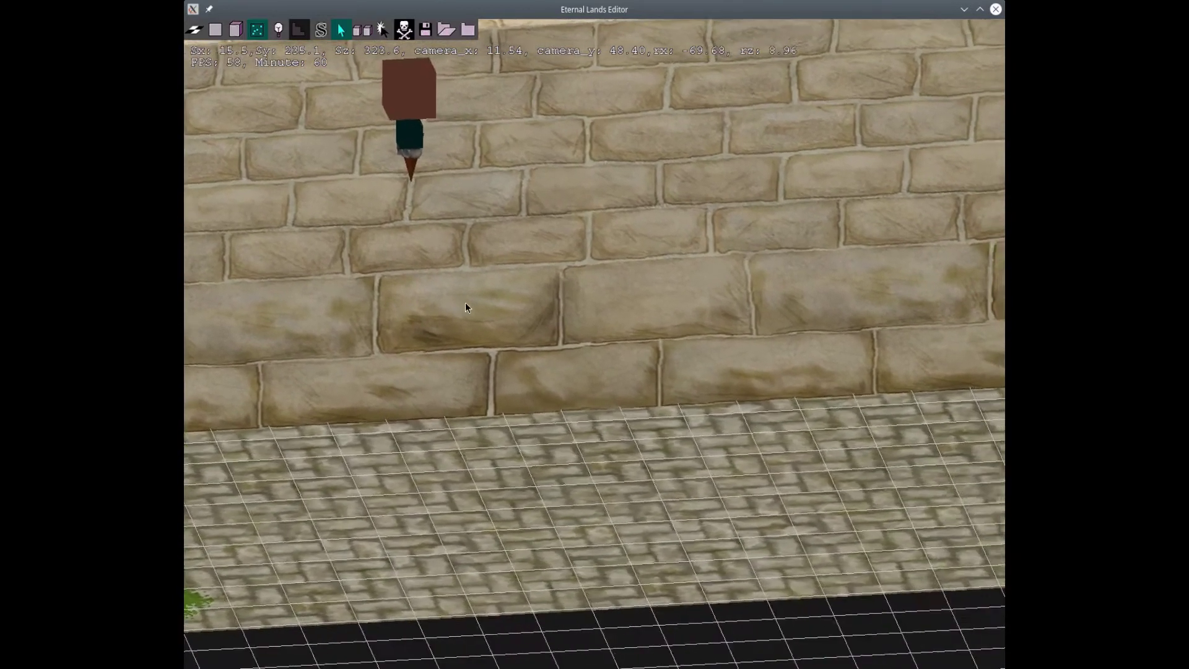
key("Right")
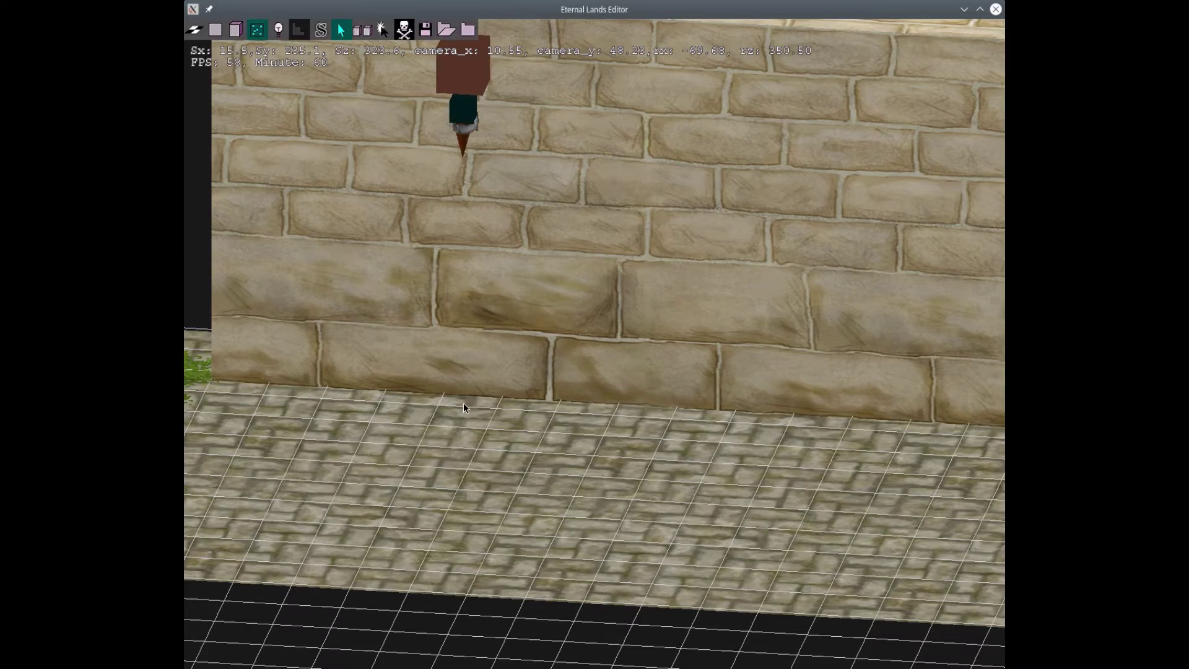
middle_click_drag(369, 304, 746, 297)
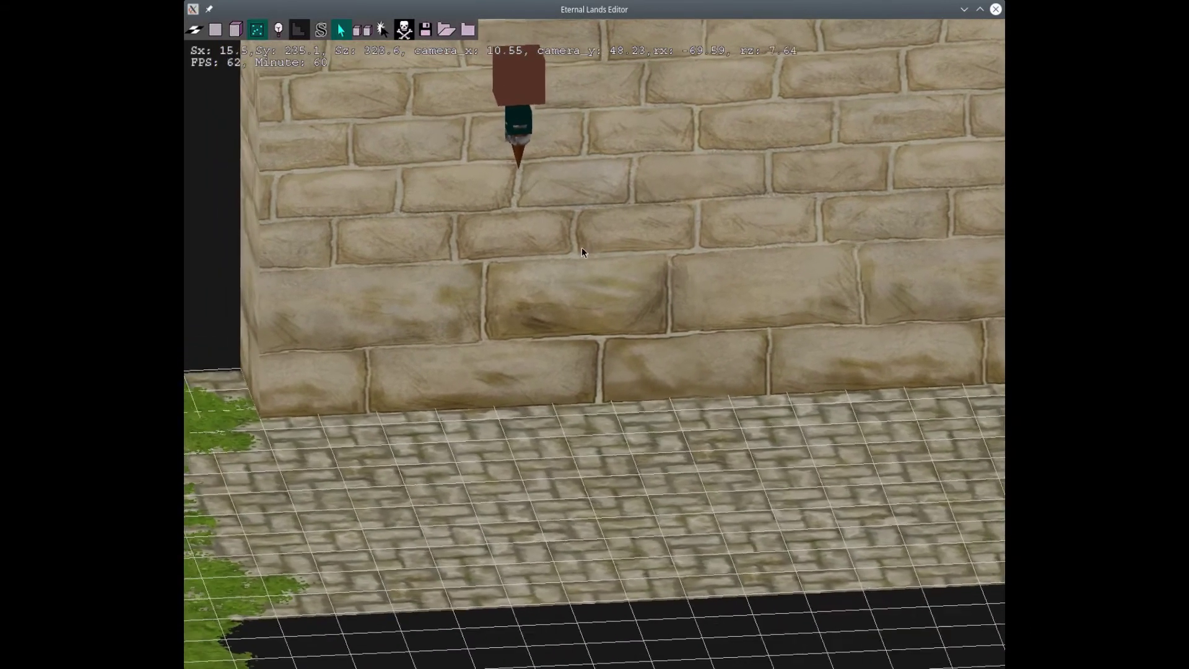
left_click(426, 31)
left_click(743, 560)
middle_click_drag(723, 539, 536, 562)
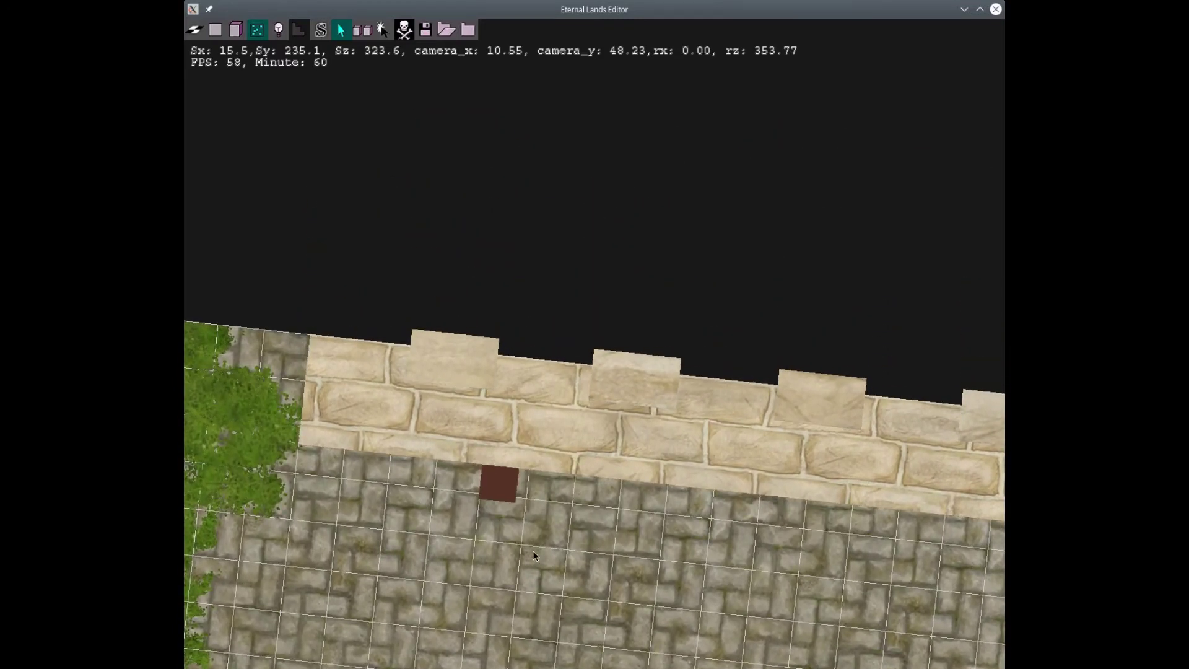
Step: Display the height map around the battlement wall and view it from above
scroll(533, 553, "down", 3)
middle_click_drag(464, 522, 301, 35)
left_click(301, 33)
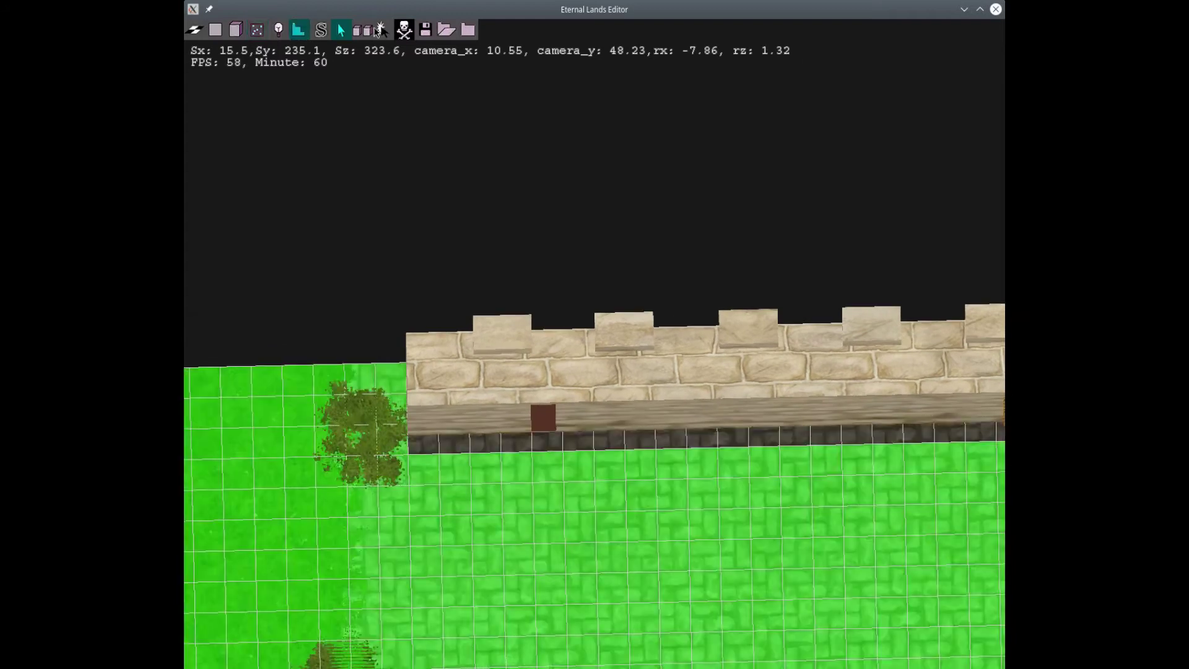
middle_click_drag(646, 480, 547, 446)
right_click(547, 446)
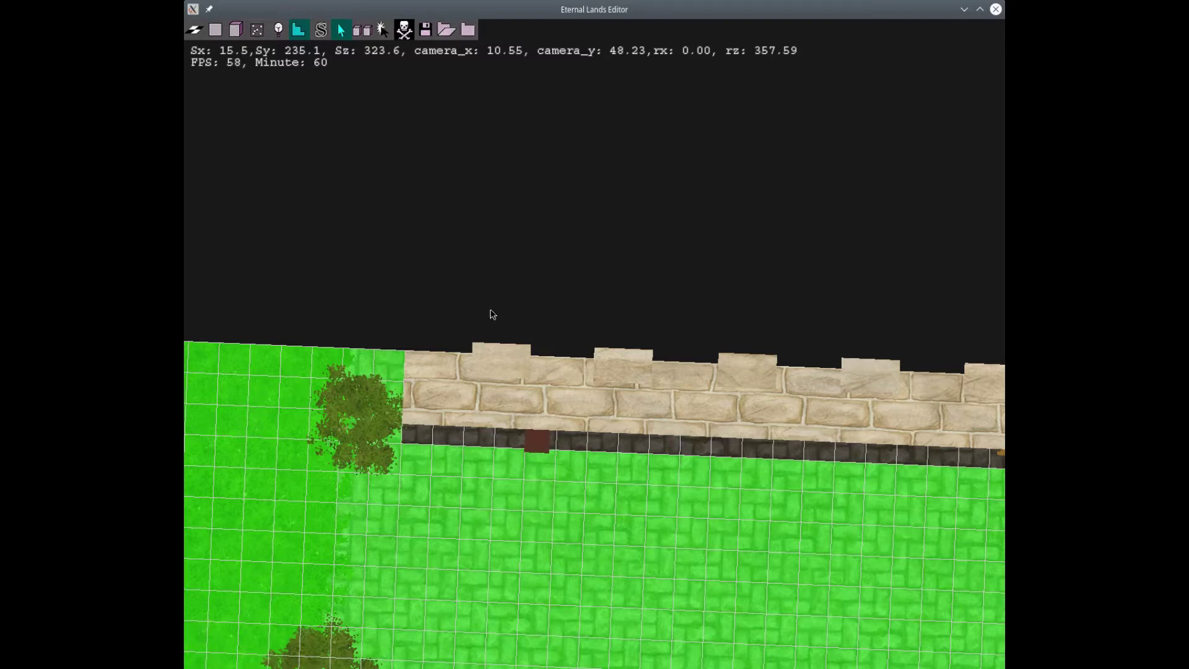
Step: Return to 3D object mode at the battlement wall and save the map again
left_click(235, 30)
middle_click_drag(440, 475, 577, 276)
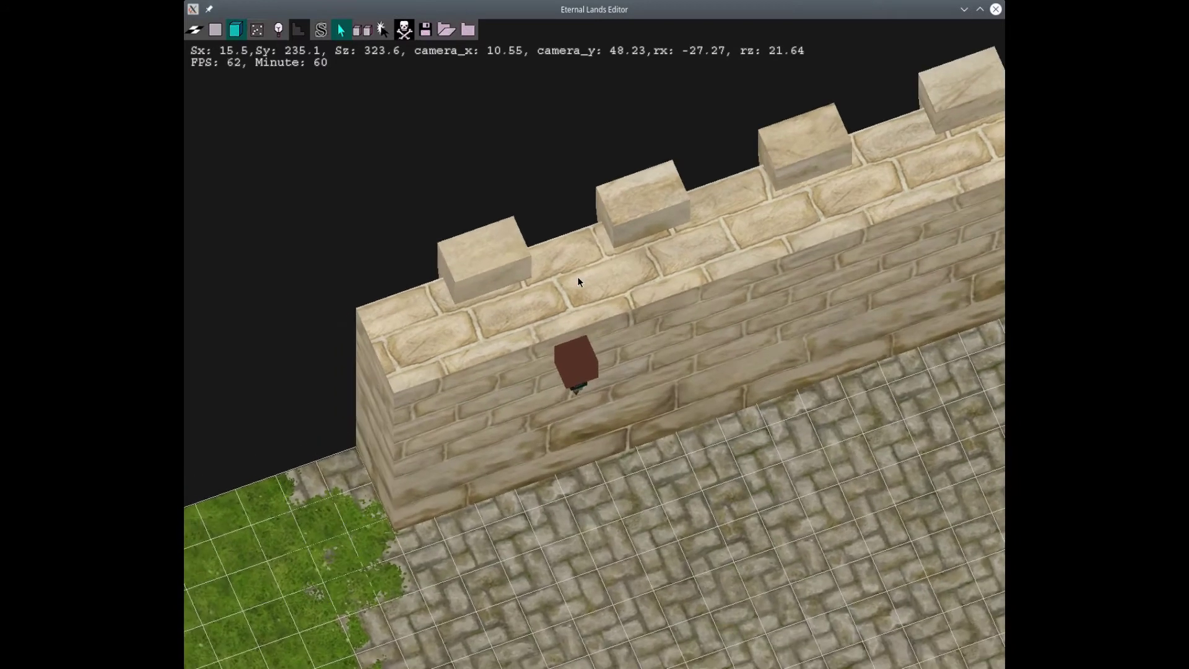
left_click(426, 31)
left_click(749, 563)
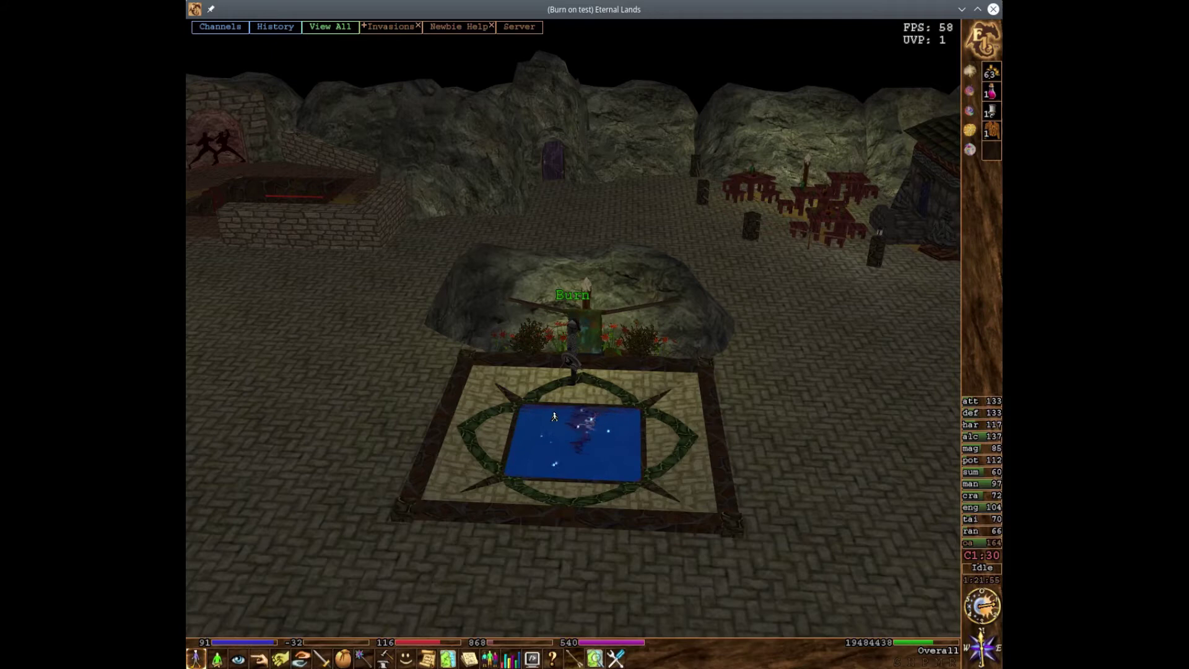
Step: In the Eternal Lands client, view the square fountain from several angles and walk the character into its water
mouse_move(563, 494)
middle_mouse_down()
mouse_move(414, 432)
mouse_move(580, 500)
middle_mouse_up()
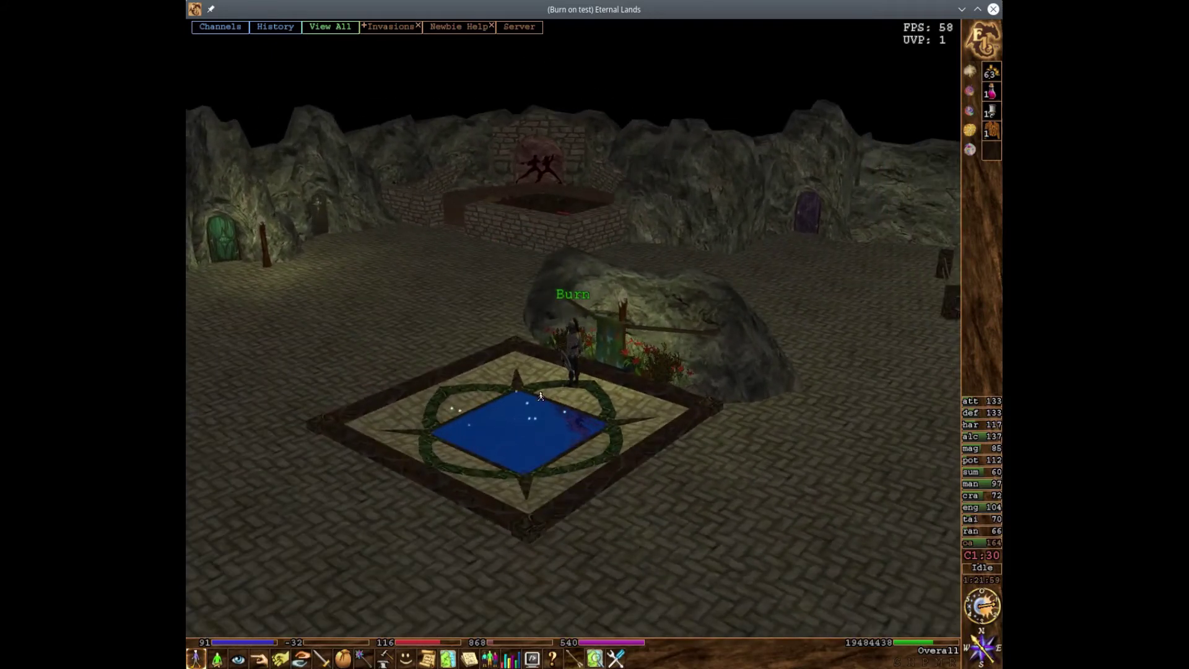
middle_click_drag(541, 396, 532, 521)
left_click(532, 421)
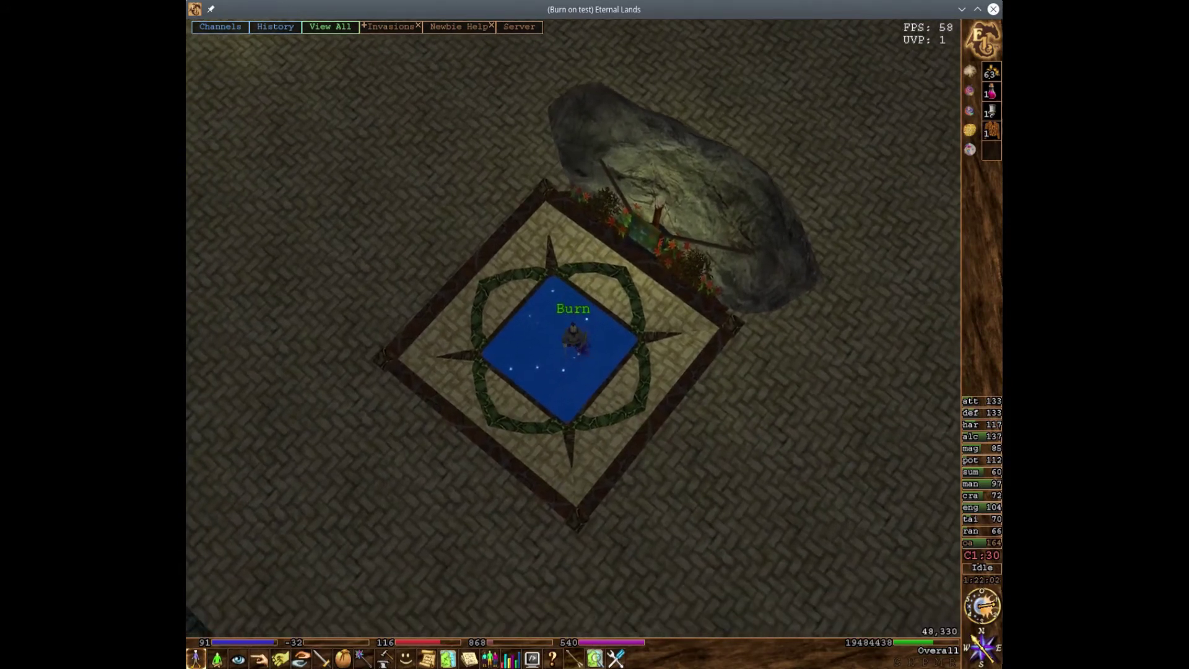
left_click(992, 655)
middle_click_drag(428, 468, 635, 284)
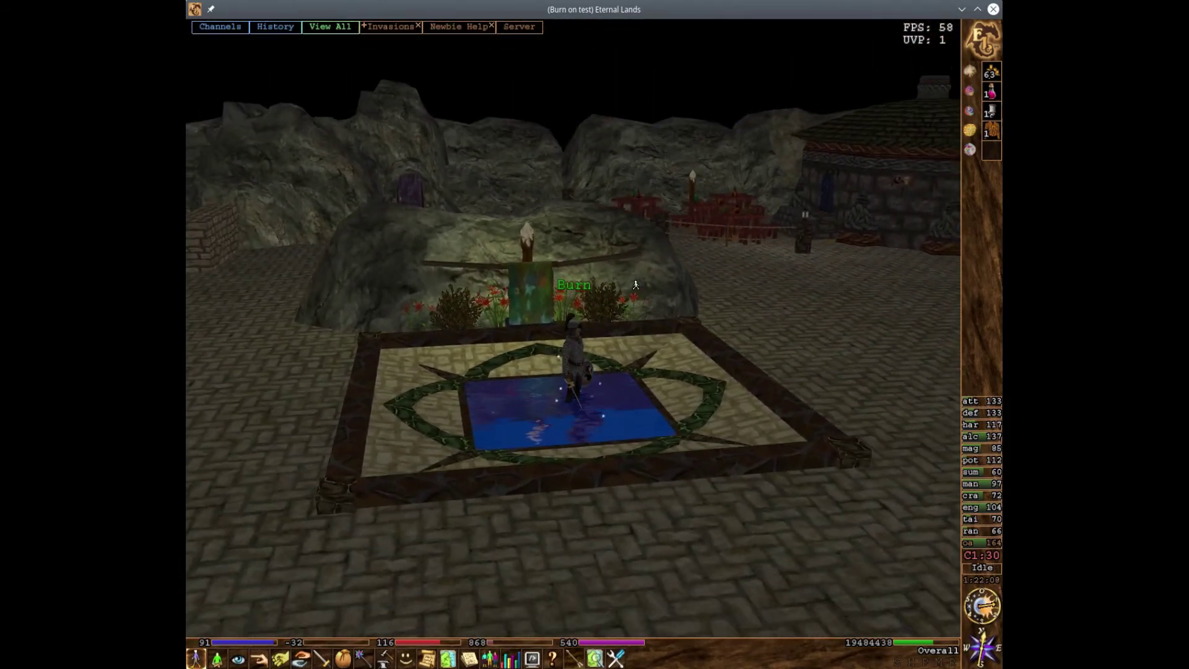
Step: Sit the character down in the pool and examine the sparkles on the water up close and from afar
left_click(216, 659)
middle_click_drag(438, 328, 698, 382)
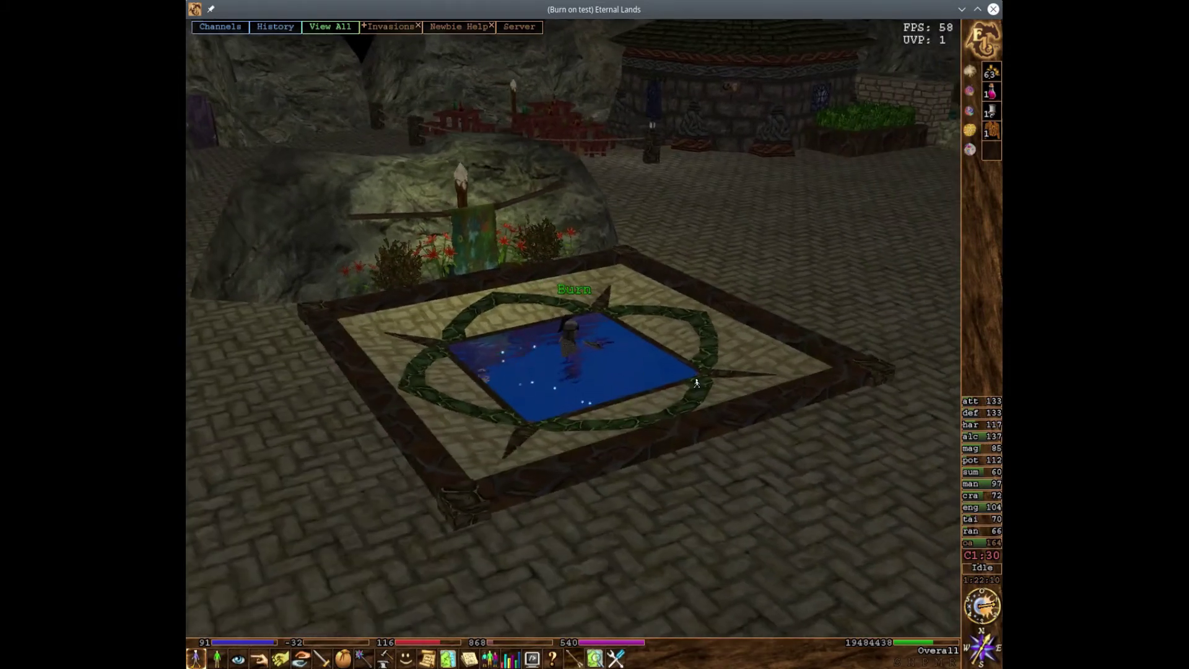
scroll(559, 384, "up", 3)
middle_click_drag(559, 384, 369, 382)
middle_click_drag(711, 388, 646, 363)
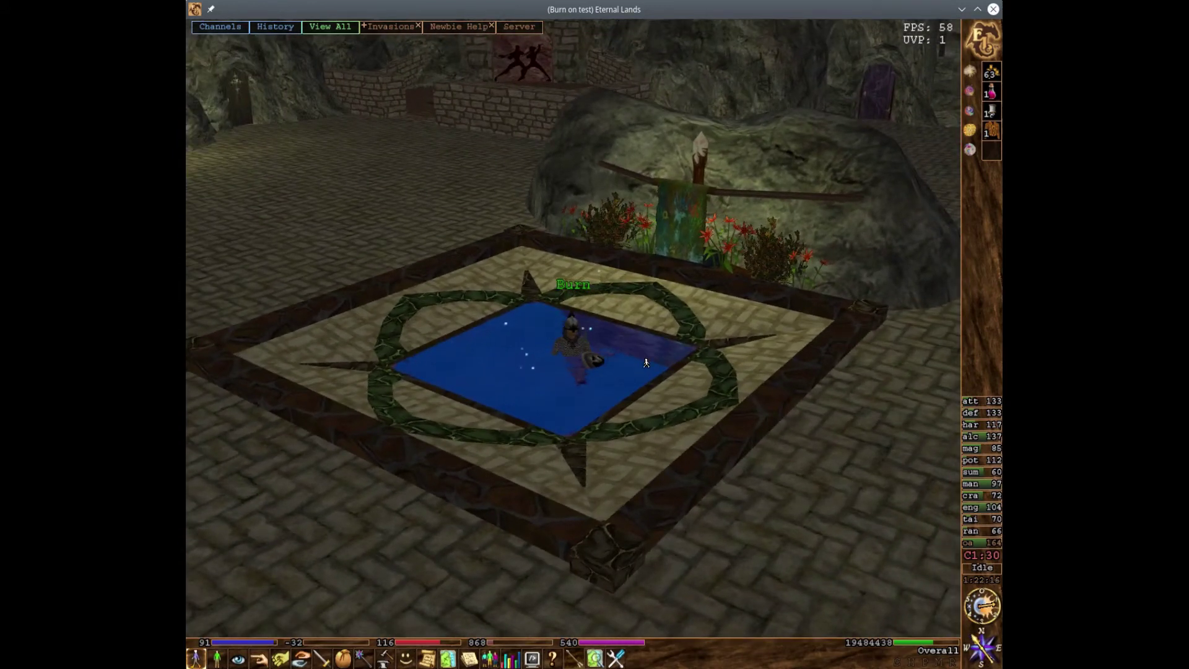
scroll(644, 362, "down", 5)
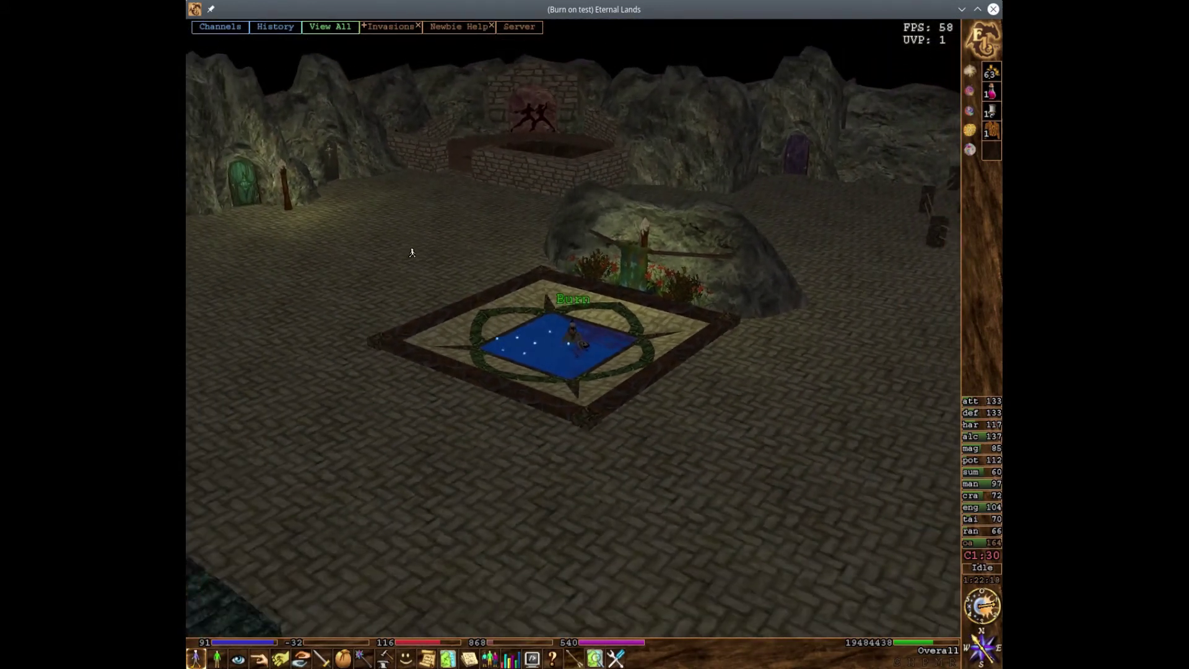
middle_click_drag(411, 252, 684, 339)
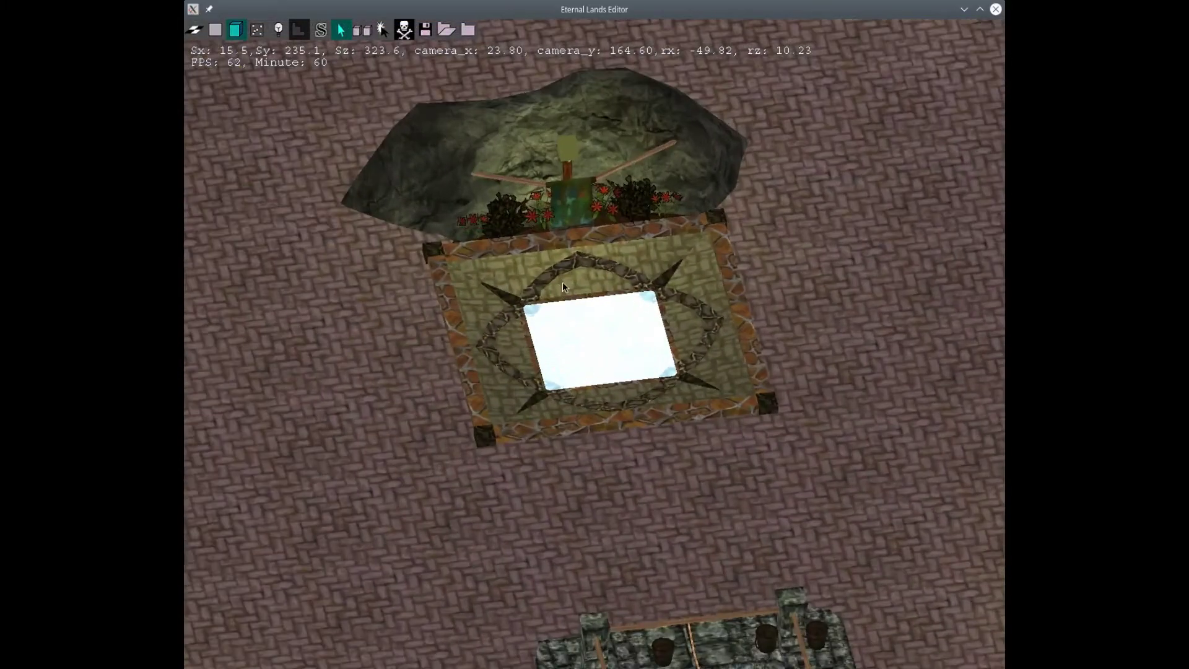
Step: In the Eternal Lands Editor, view the same fountain and hide the 3D objects to examine its water tiles and sparkle particles
scroll(562, 282, "up", 3)
middle_click_drag(685, 367, 745, 406)
middle_click_drag(777, 459, 752, 356)
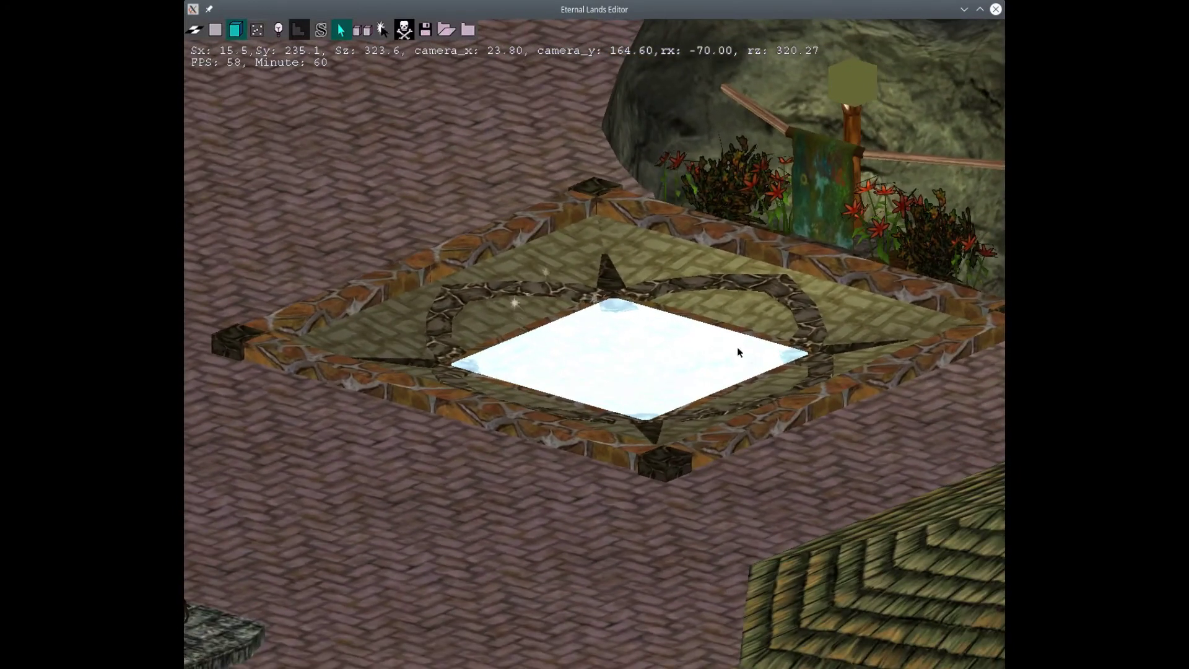
scroll(683, 307, "up", 3)
scroll(677, 313, "down", 4)
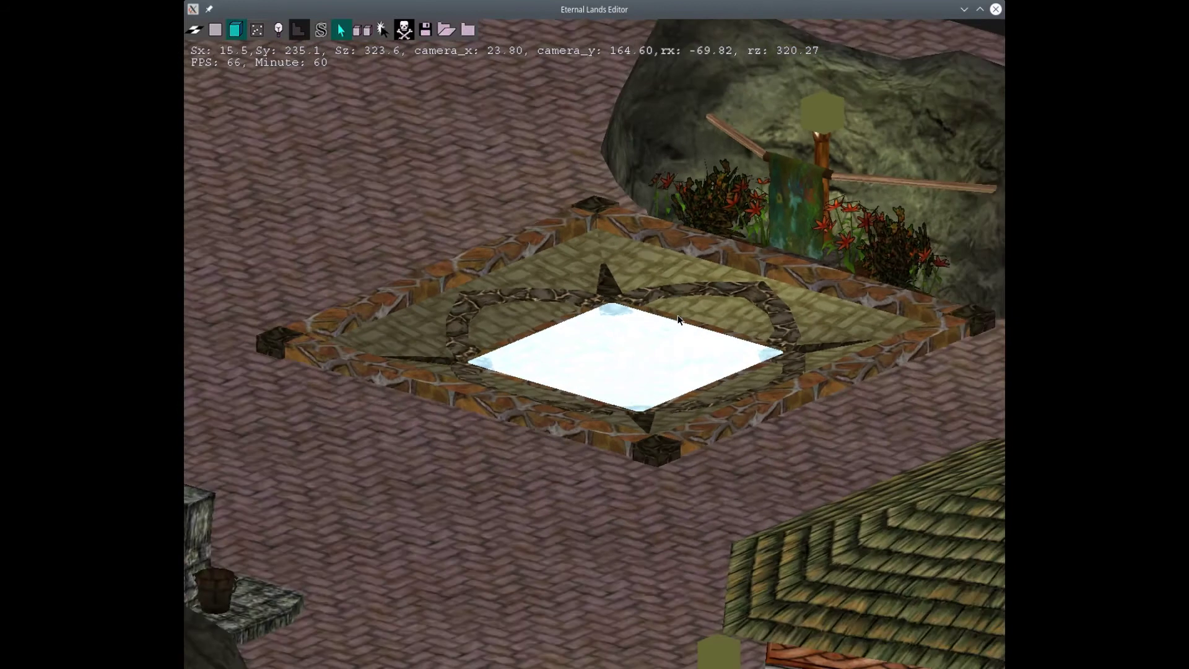
left_click(259, 36)
left_click(236, 34)
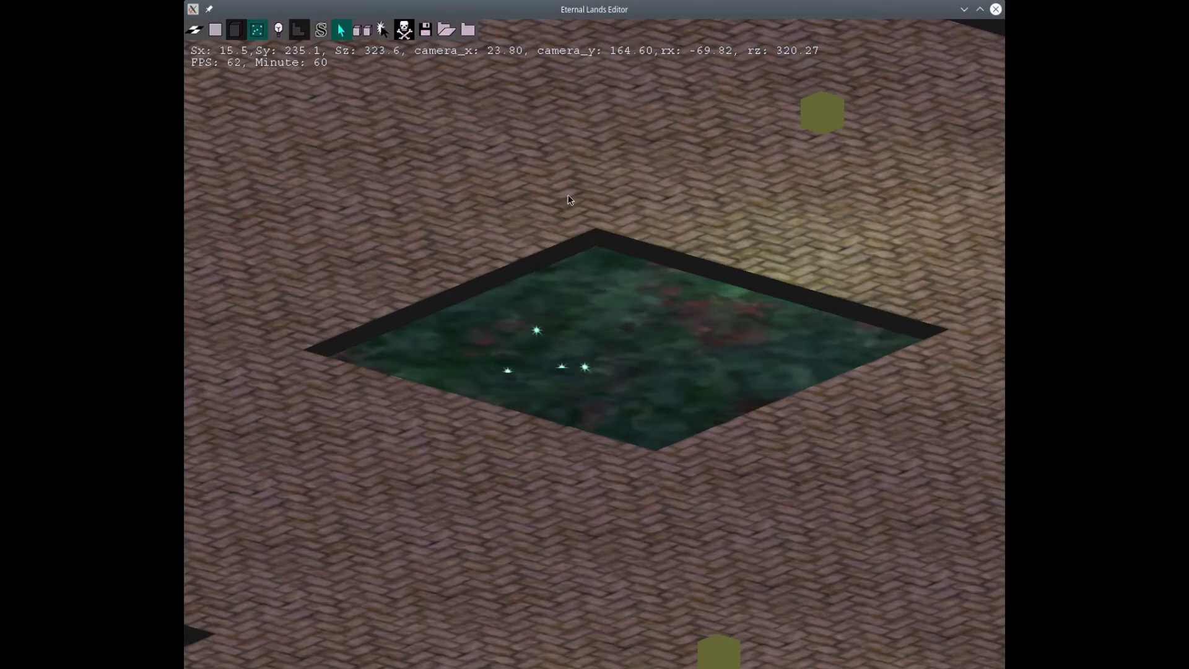
key("Up")
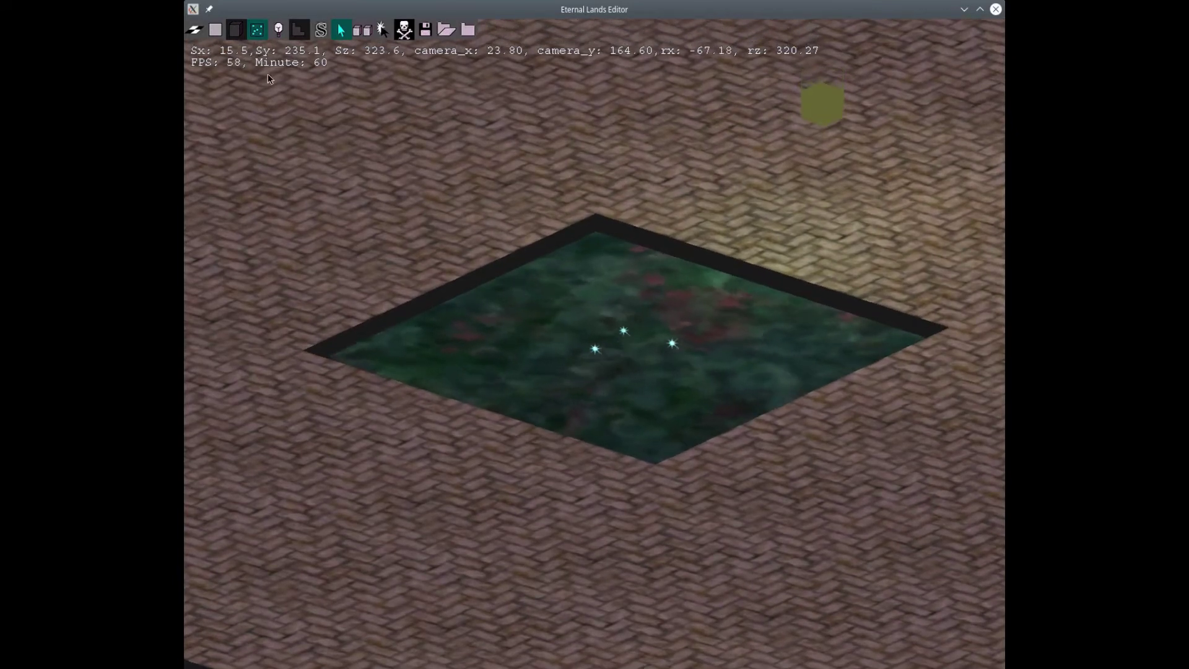
Step: Delete the four water tiles inside the fountain opening and view the empty area from above
left_click(194, 30)
left_click(404, 29)
left_click(549, 351)
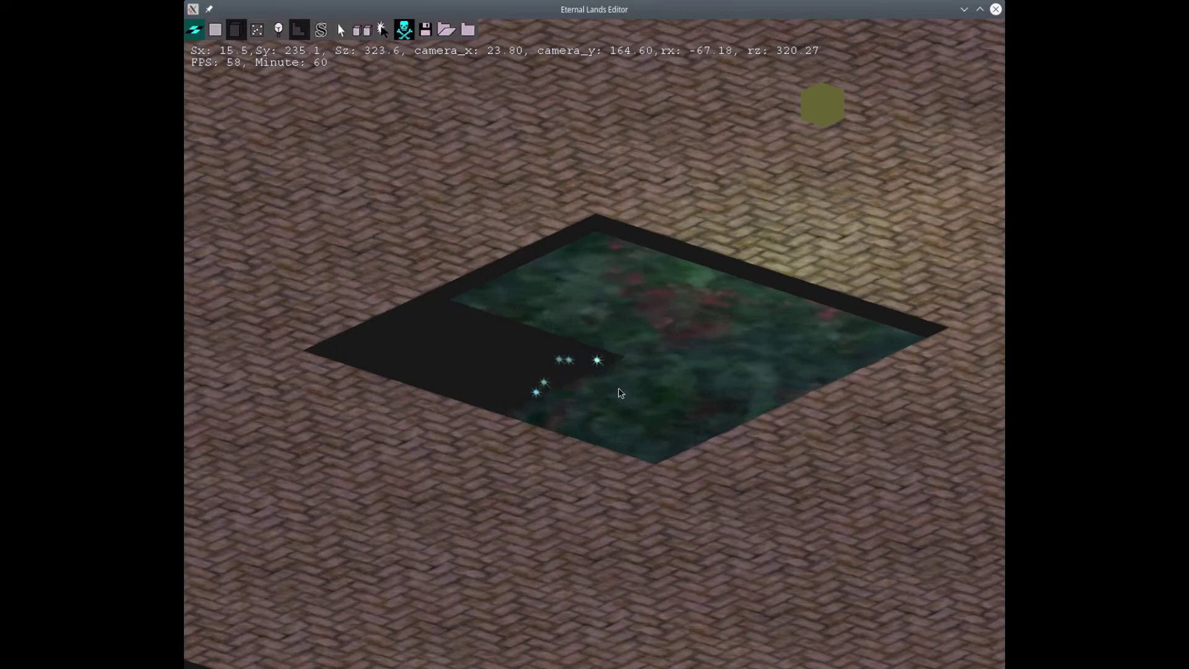
left_click(621, 393)
left_click(692, 346)
left_click(650, 294)
middle_click_drag(649, 293, 653, 132)
middle_click_drag(679, 470, 523, 408)
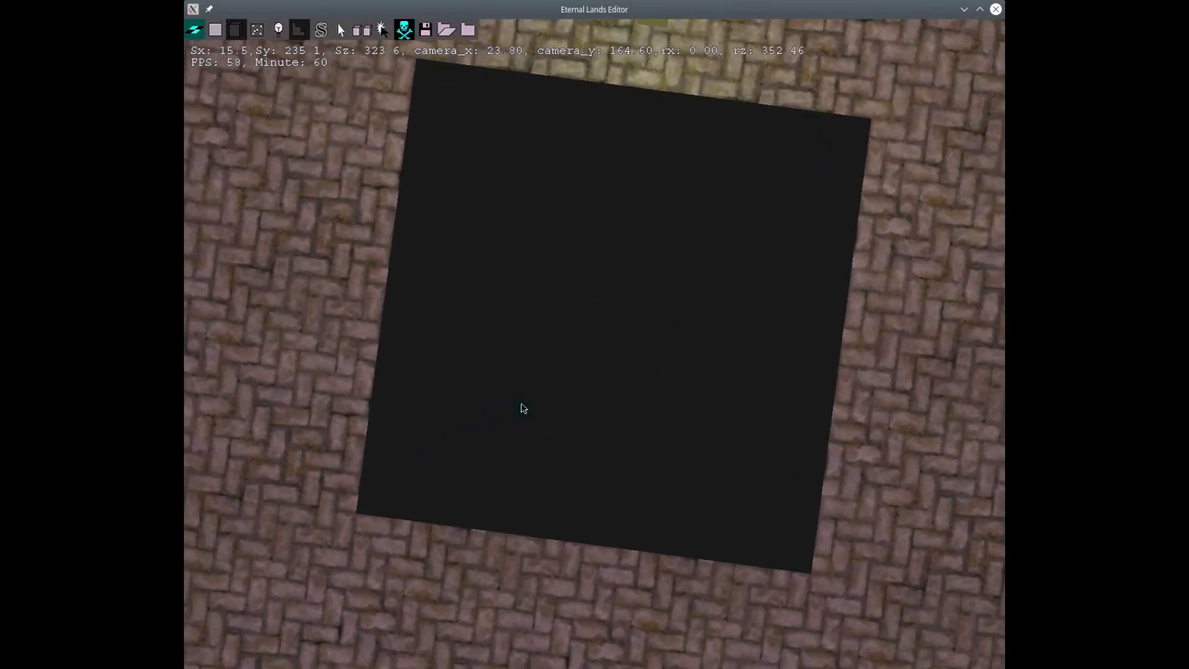
Step: Turn on the grid and toggle the 3D objects to compare the fountain with the empty tile area beneath it
key("g")
left_click(236, 29)
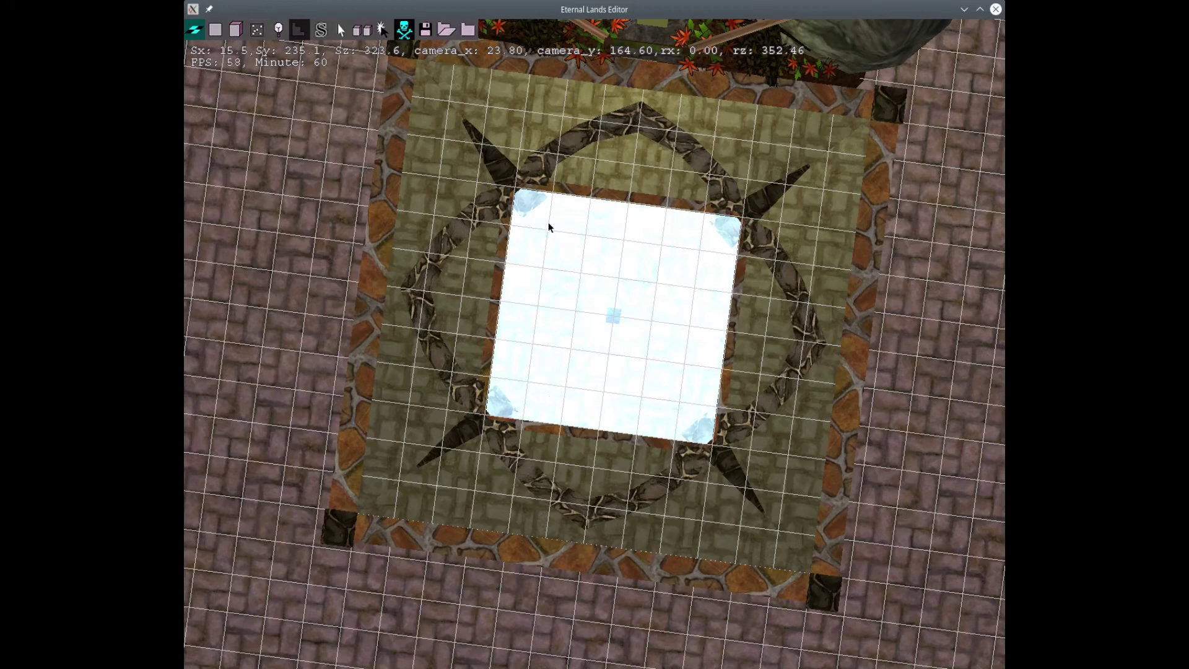
left_click(242, 37)
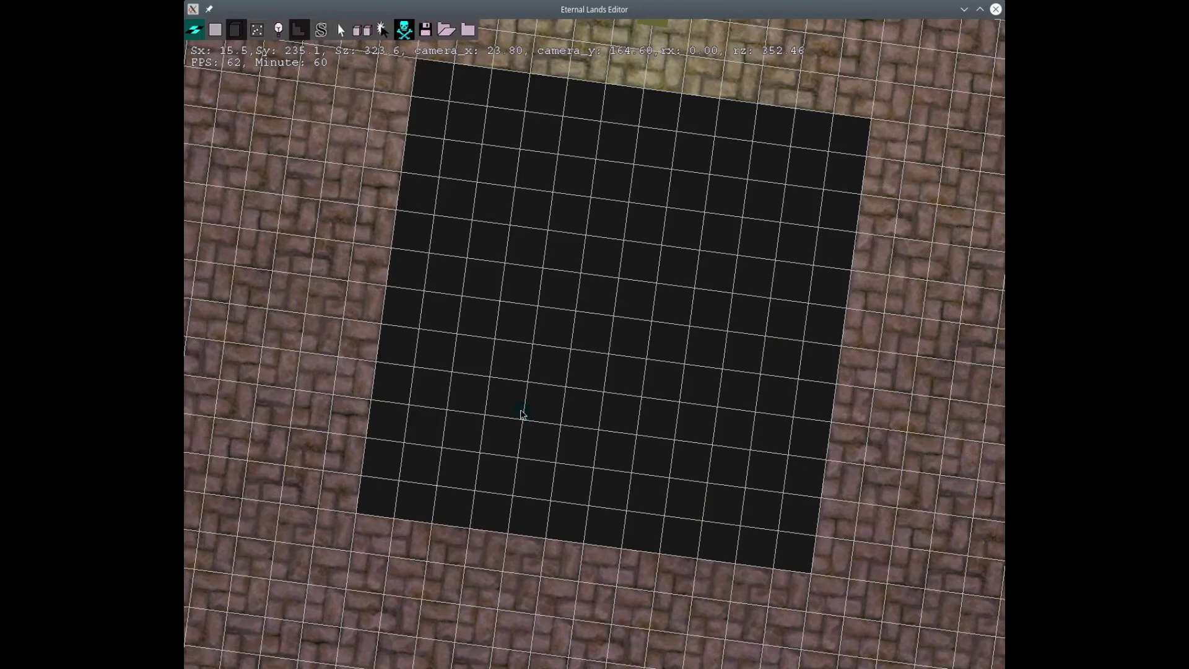
left_click(239, 31)
left_click(239, 30)
left_click(239, 32)
middle_click_drag(536, 348, 570, 155)
scroll(573, 260, "down", 10)
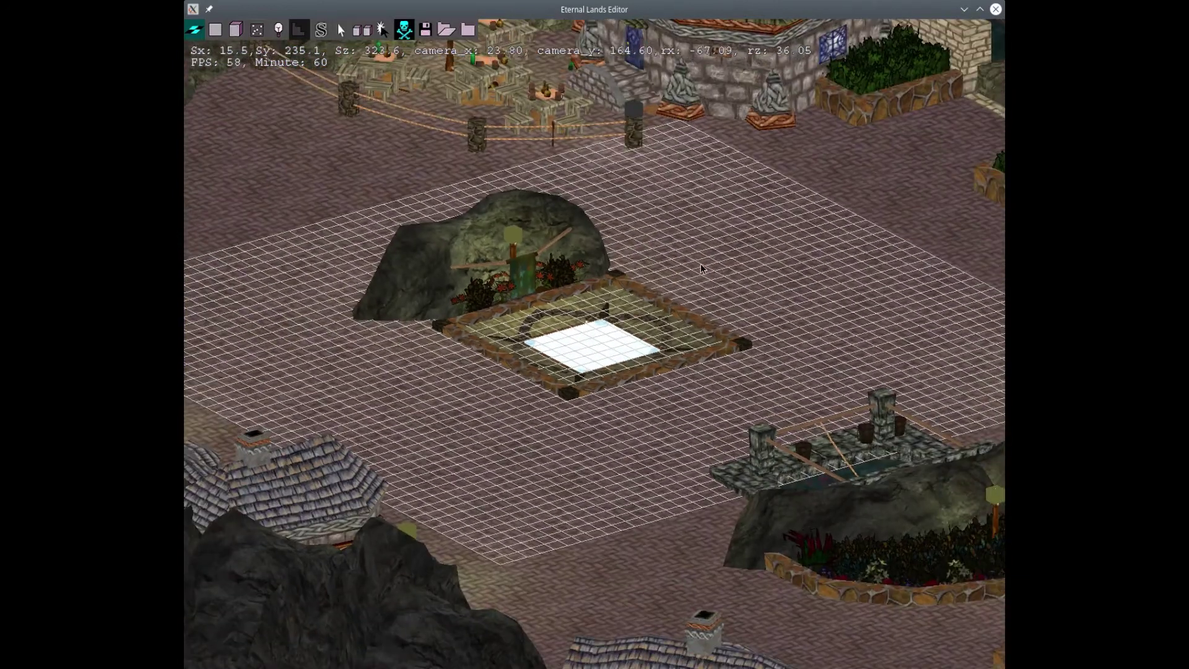
scroll(705, 269, "up", 3)
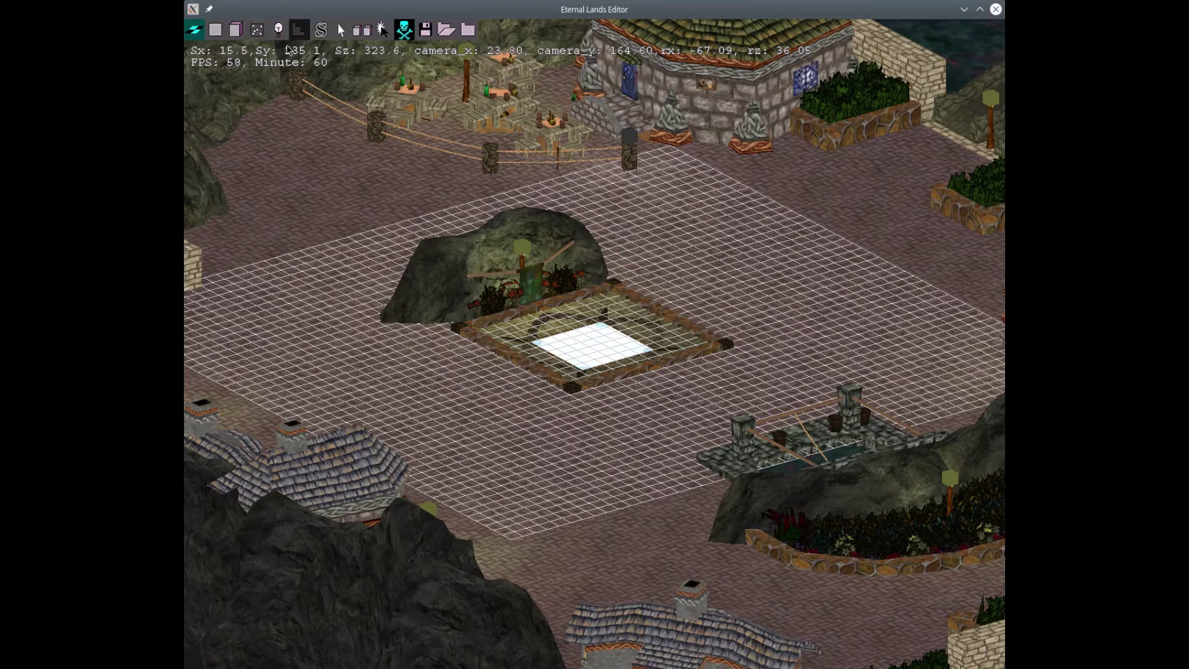
right_click(211, 103)
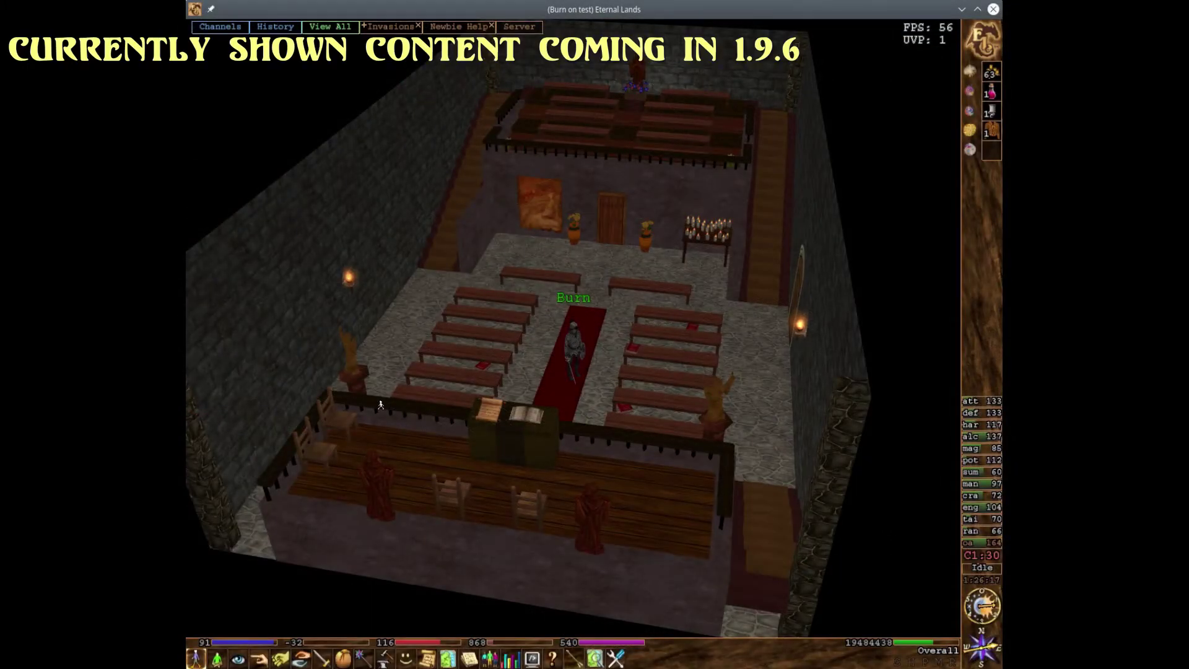
Step: In the Eternal Lands client, view the church interior and bring the character close to the table of lit candles
middle_click_drag(380, 404, 558, 327)
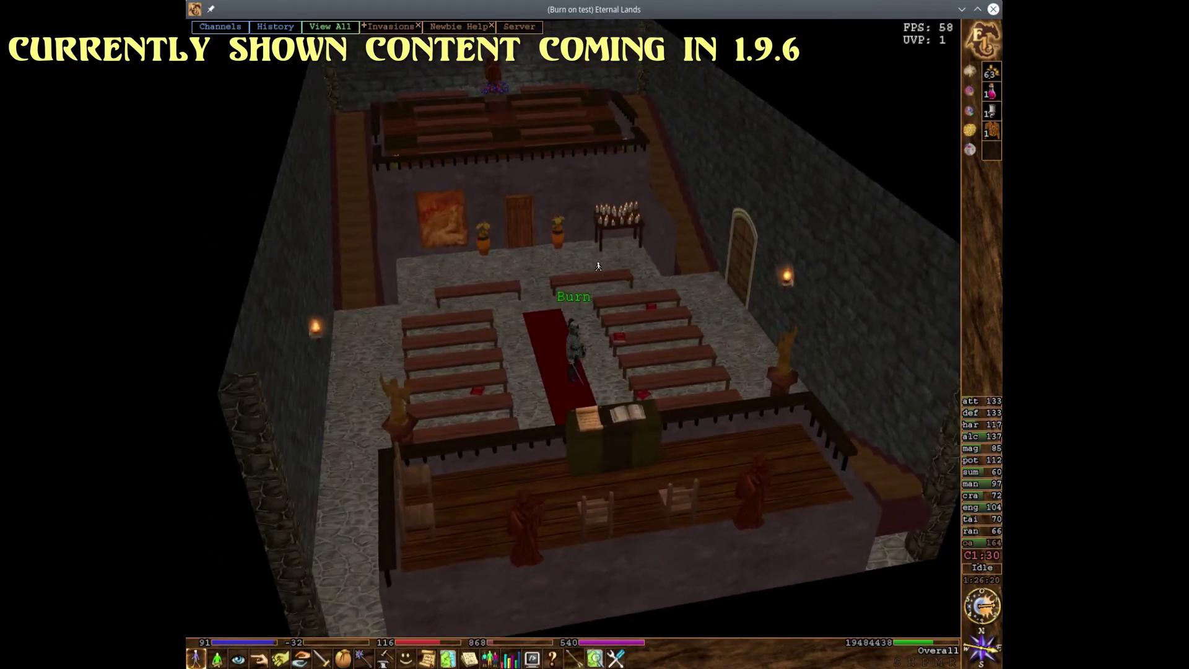
mouse_move(585, 265)
middle_mouse_down()
mouse_move(738, 280)
mouse_move(656, 274)
mouse_move(580, 288)
mouse_move(641, 440)
mouse_move(605, 340)
mouse_move(488, 437)
mouse_move(531, 359)
middle_mouse_up()
scroll(610, 365, "up", 5)
scroll(534, 359, "up", 3)
scroll(534, 359, "up", 4)
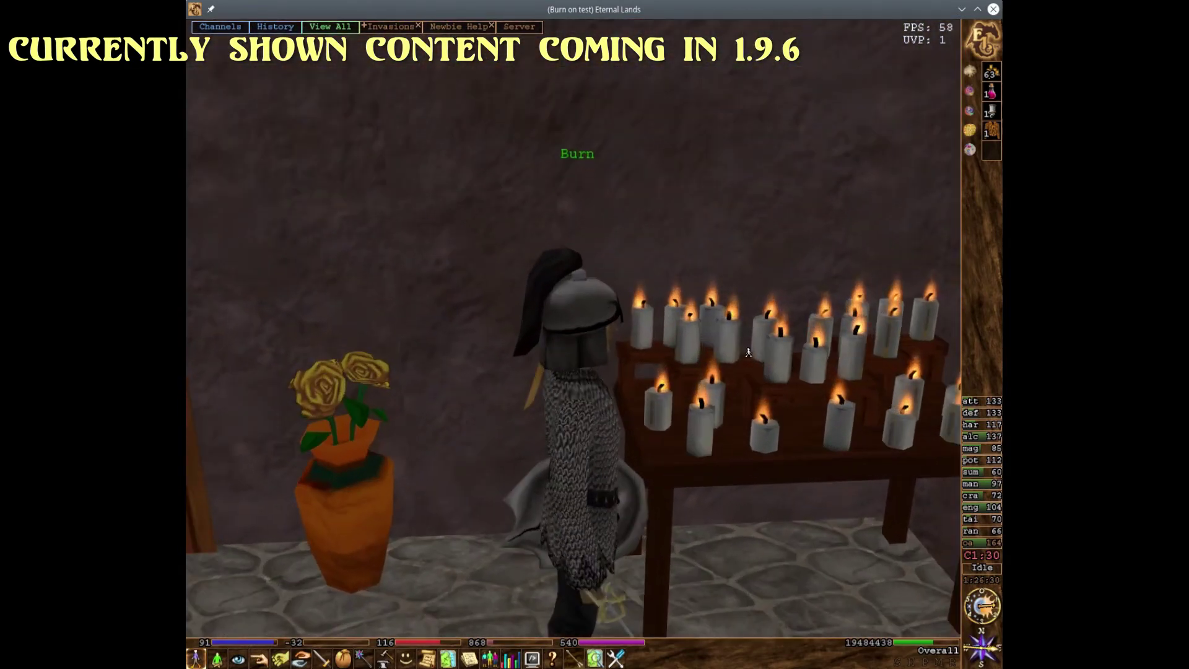
Step: Examine the candle flames on the table from above, from the side and at different distances
scroll(729, 347, "down", 4)
mouse_move(681, 353)
middle_mouse_down()
mouse_move(541, 370)
mouse_move(520, 384)
middle_mouse_up()
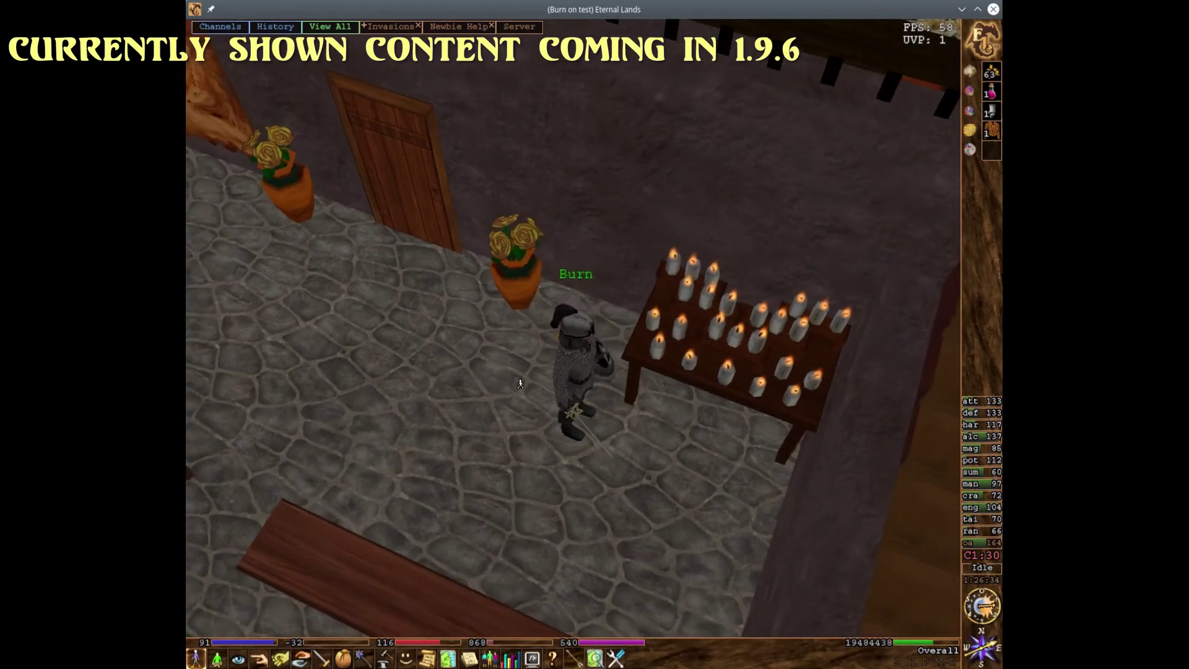
middle_click_drag(768, 367, 730, 197)
scroll(585, 397, "up", 3)
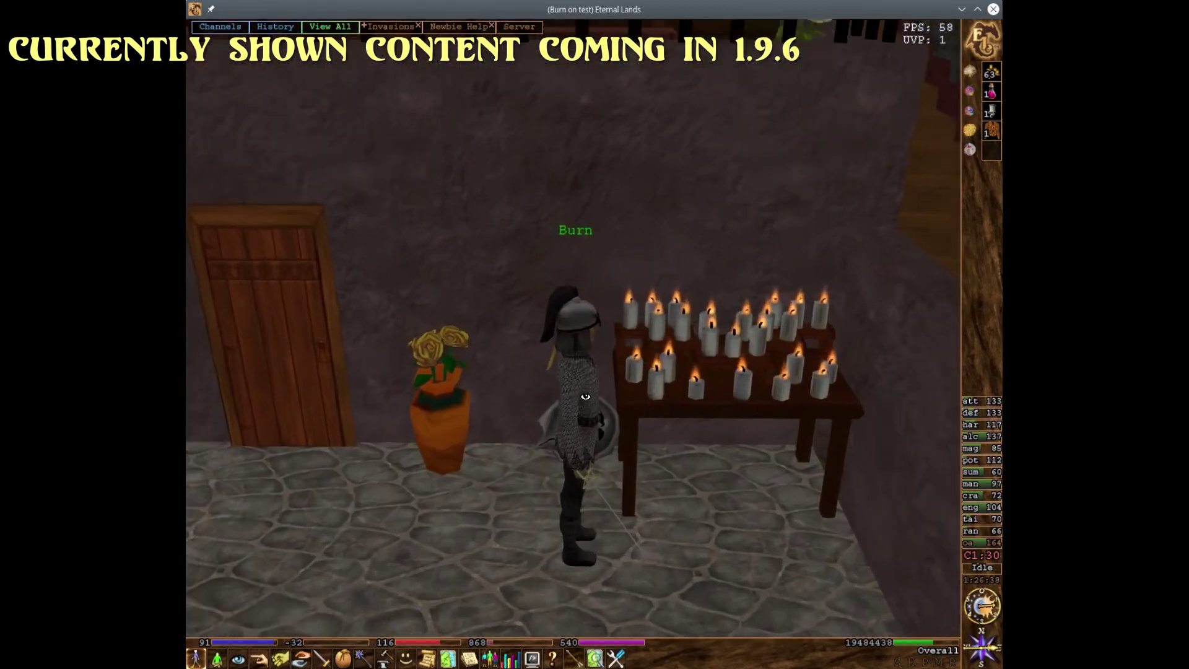
scroll(585, 396, "up", 3)
middle_click_drag(549, 416, 548, 360)
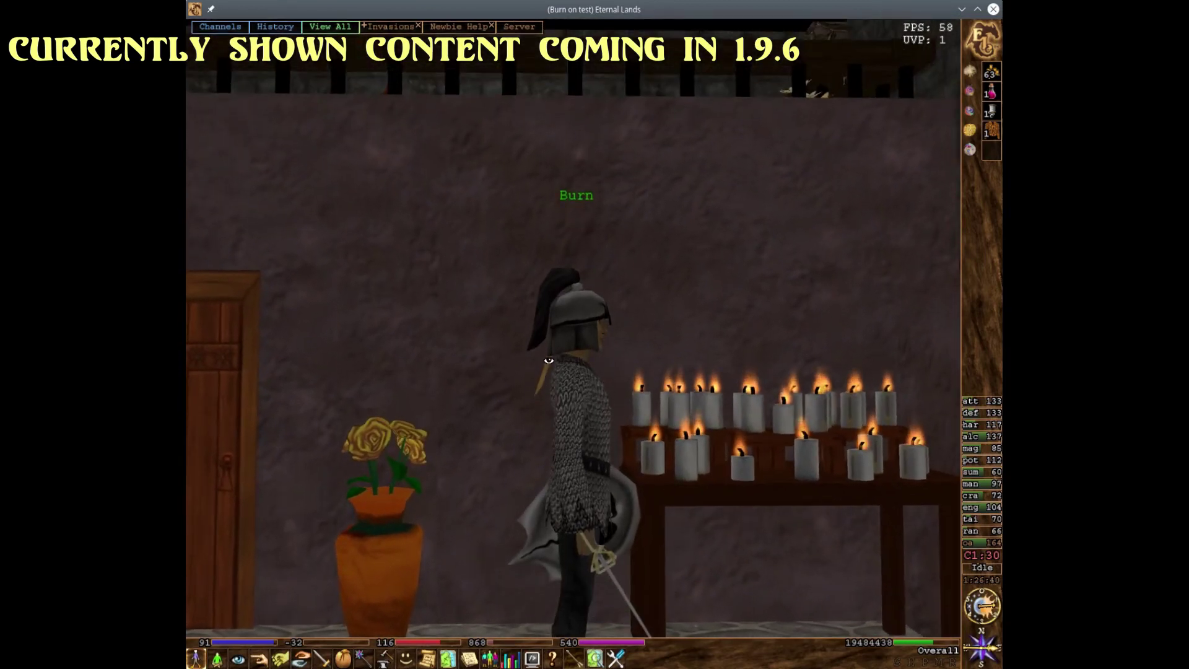
scroll(548, 361, "down", 3)
middle_click_drag(549, 360, 541, 434)
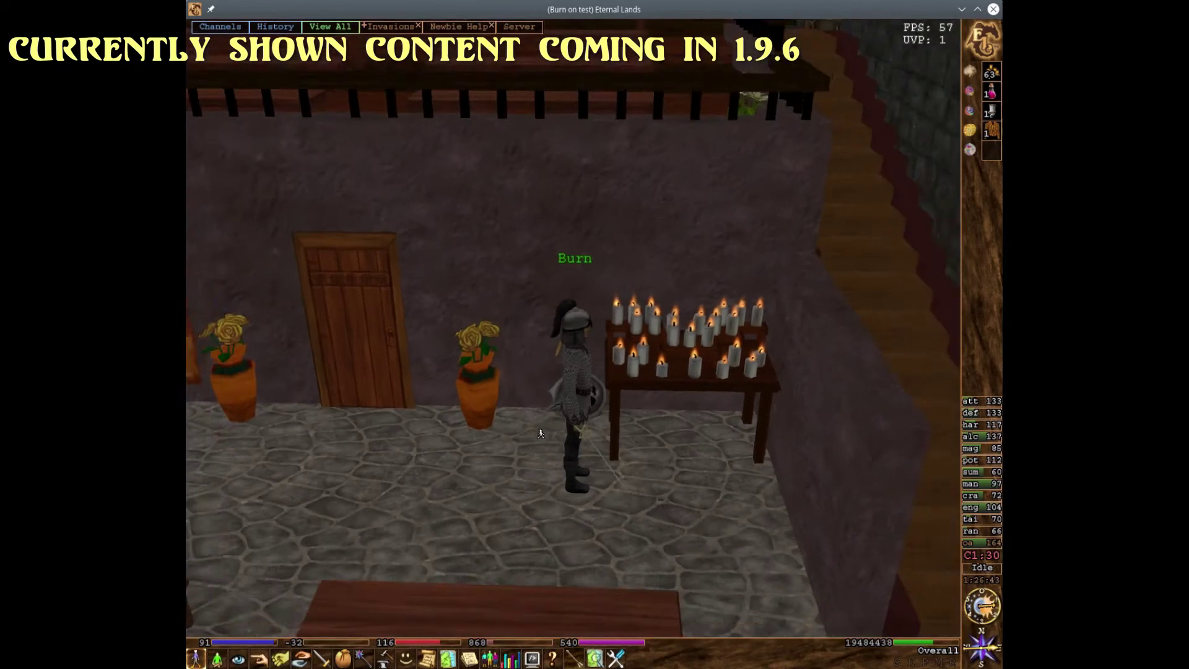
scroll(540, 434, "down", 2)
mouse_move(448, 428)
middle_mouse_down()
mouse_move(669, 432)
mouse_move(605, 438)
middle_mouse_up()
scroll(744, 433, "up", 3)
scroll(744, 433, "up", 2)
mouse_move(744, 433)
middle_mouse_down()
mouse_move(612, 406)
mouse_move(659, 389)
middle_mouse_up()
scroll(613, 406, "down", 3)
scroll(659, 389, "up", 2)
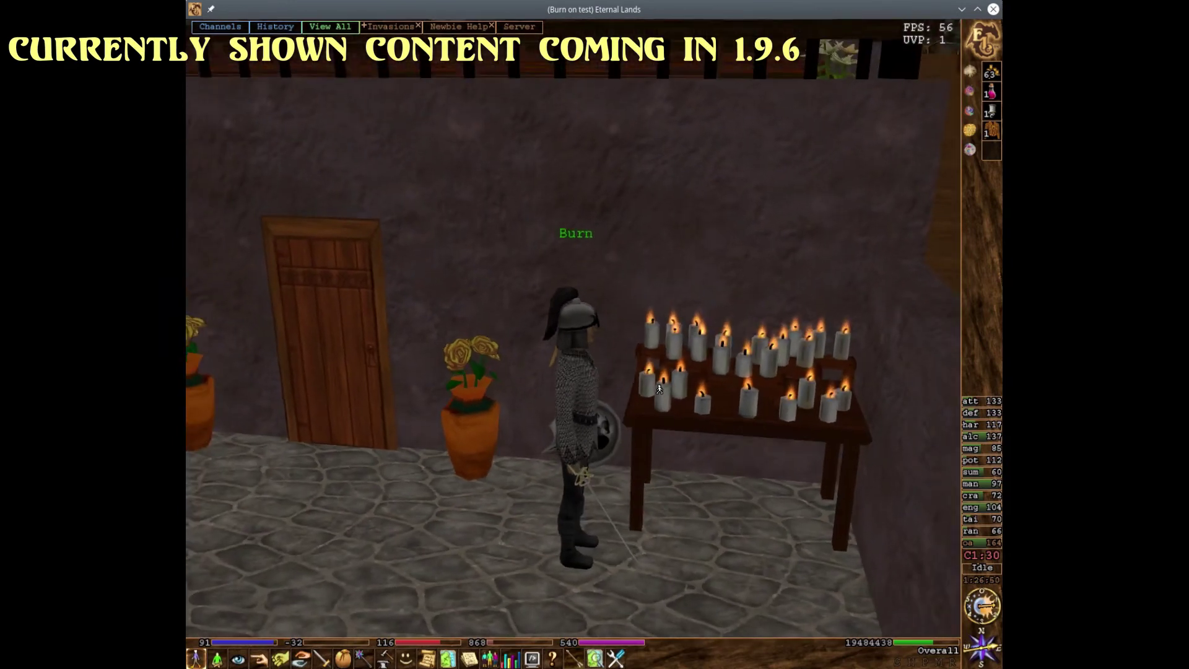
Step: View the whole church interior from different angles and return to the candle table beside the character
scroll(658, 388, "down", 5)
mouse_move(711, 292)
middle_mouse_down()
mouse_move(453, 431)
mouse_move(779, 327)
mouse_move(415, 345)
middle_mouse_up()
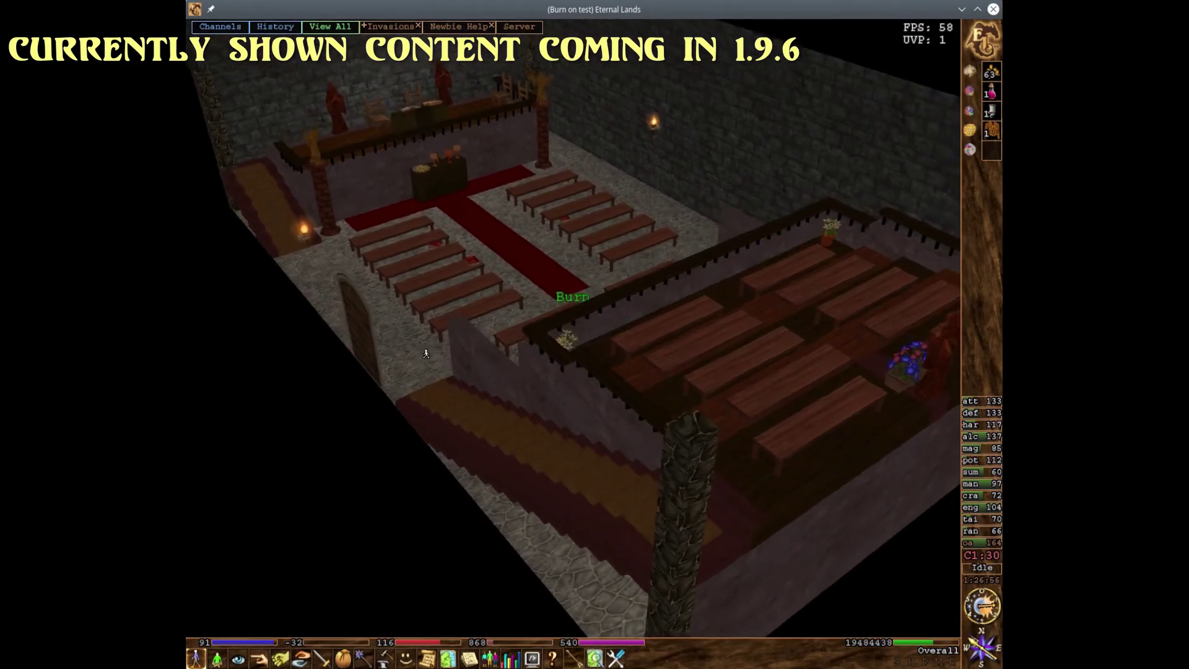
middle_click_drag(447, 350, 669, 392)
middle_click_drag(199, 460, 691, 396)
scroll(644, 361, "up", 5)
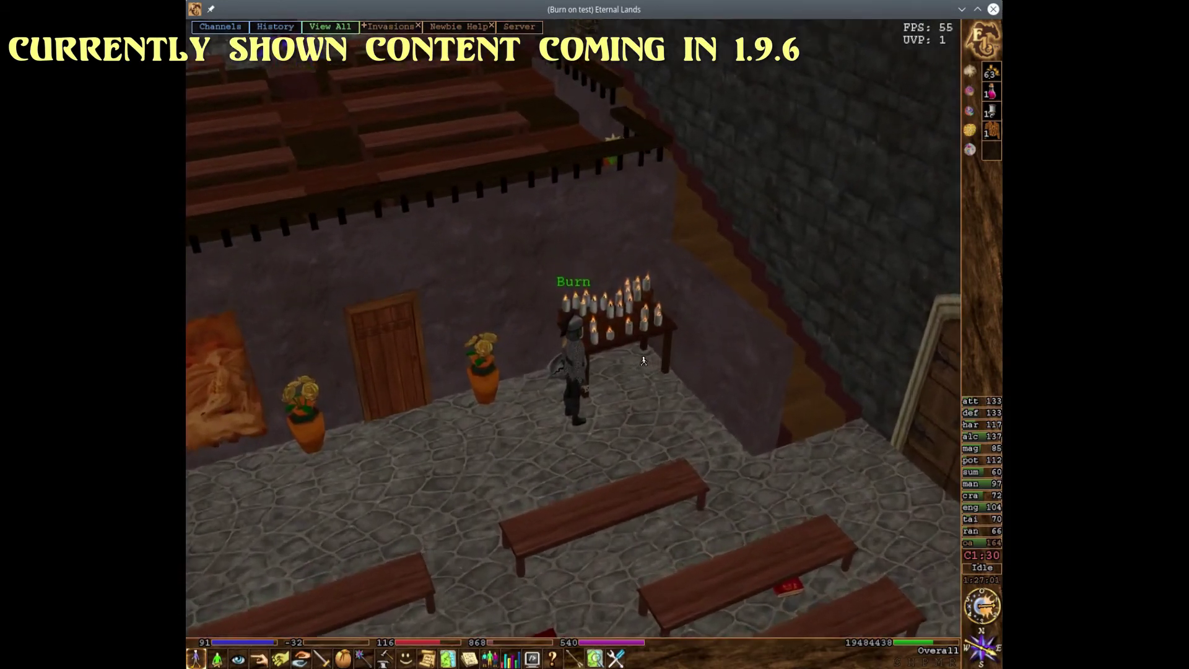
scroll(643, 361, "up", 3)
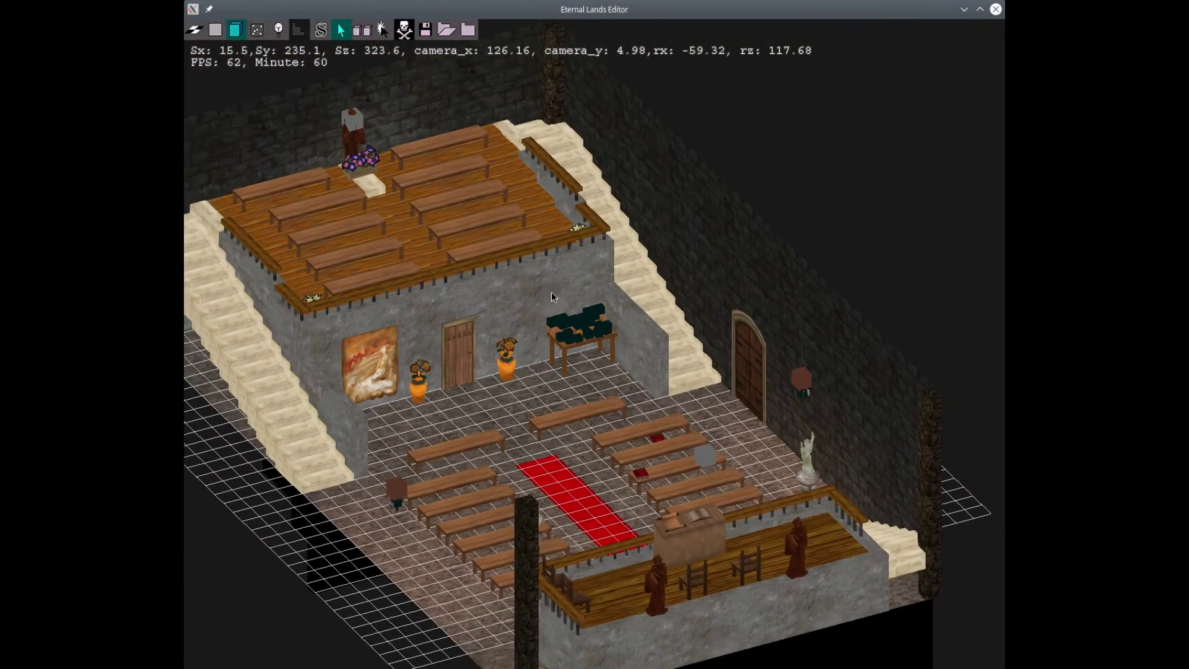
Step: In the map editor, hide the grid and toggle the particles on the church's candle table, examining it up close and from above
scroll(551, 296, "down", 2)
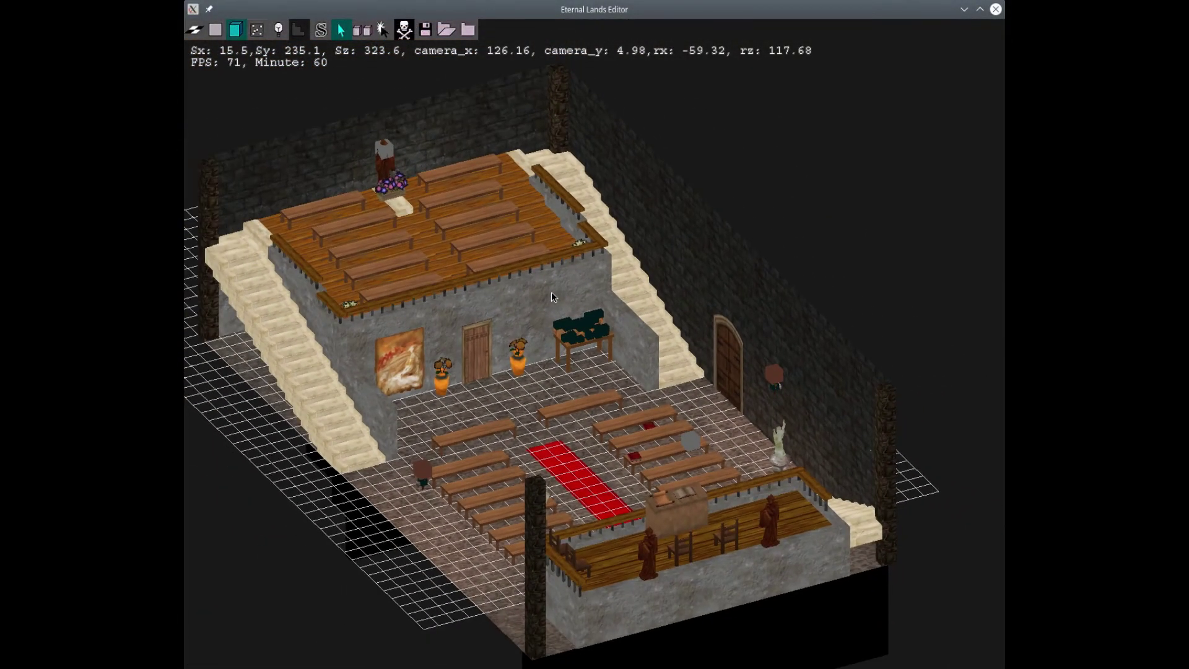
key("g")
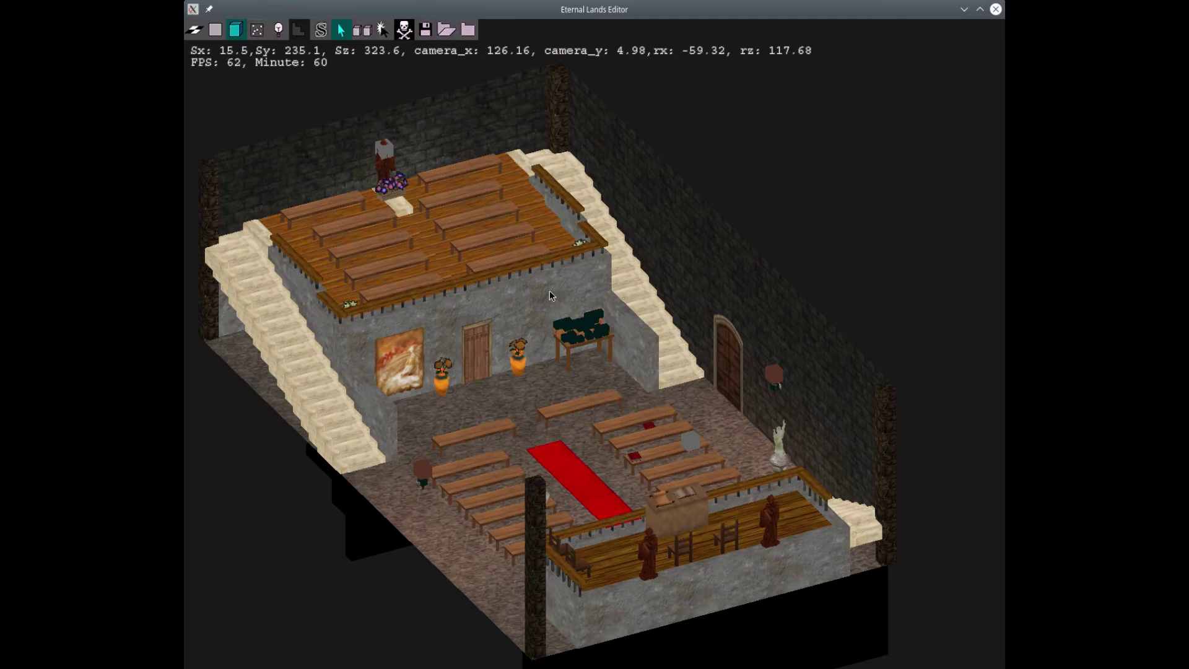
scroll(544, 308, "up", 8)
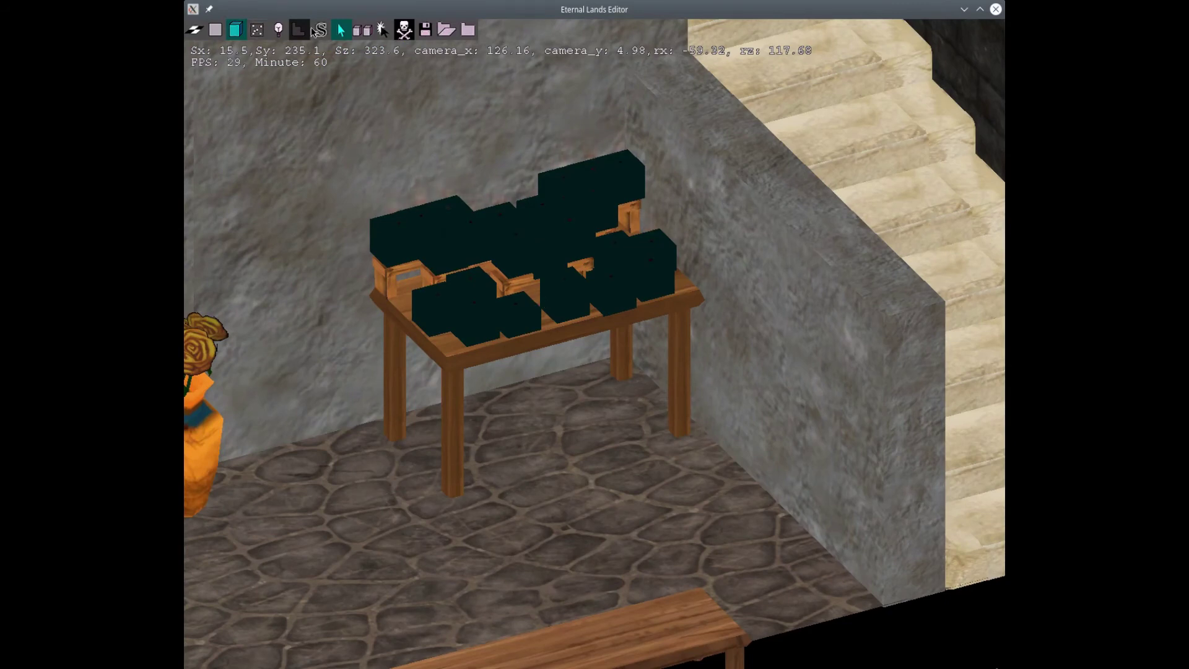
left_click(257, 31)
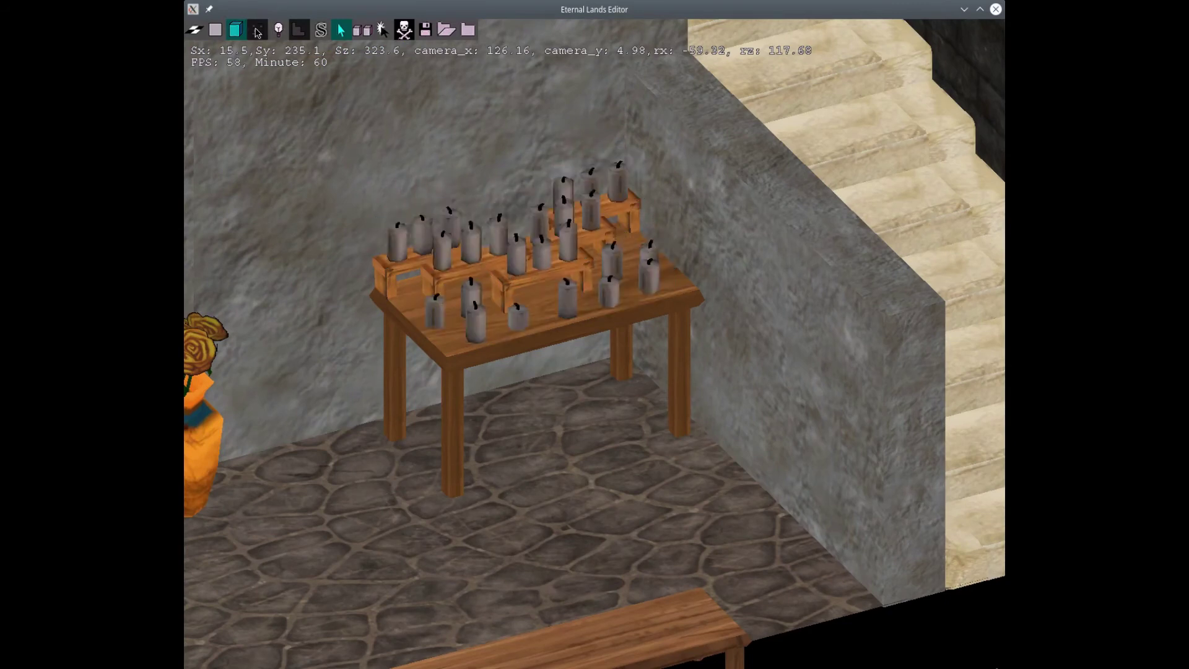
left_click(257, 31)
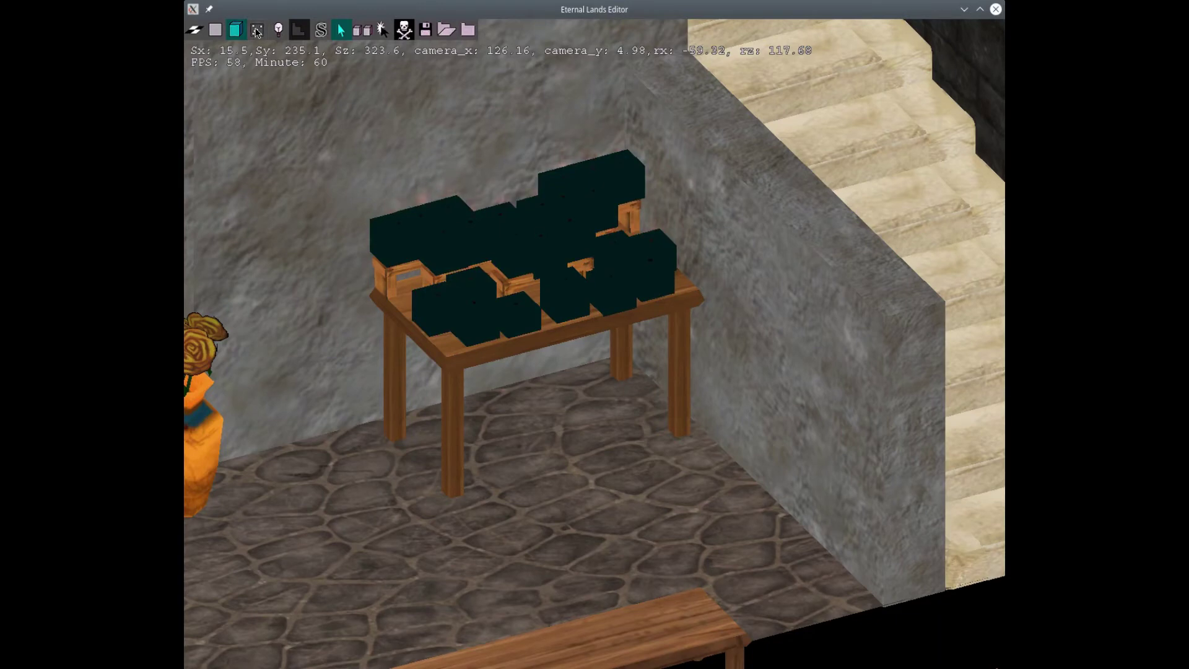
mouse_move(526, 267)
middle_mouse_down()
mouse_move(549, 262)
mouse_move(512, 274)
middle_mouse_up()
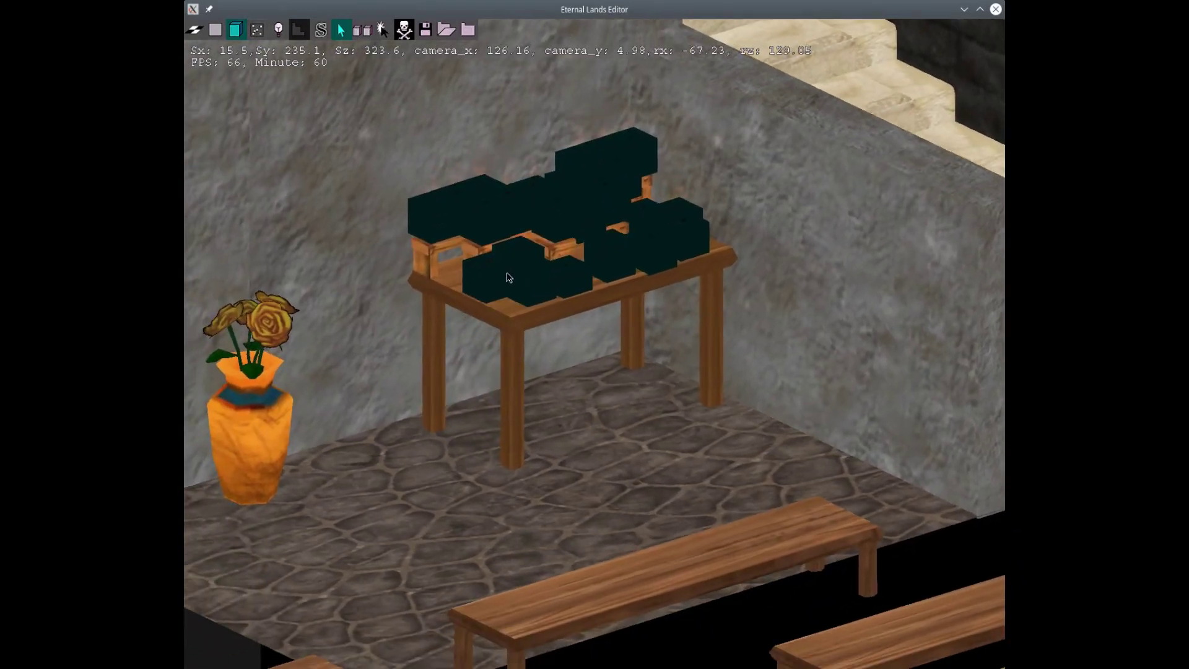
scroll(505, 274, "up", 3)
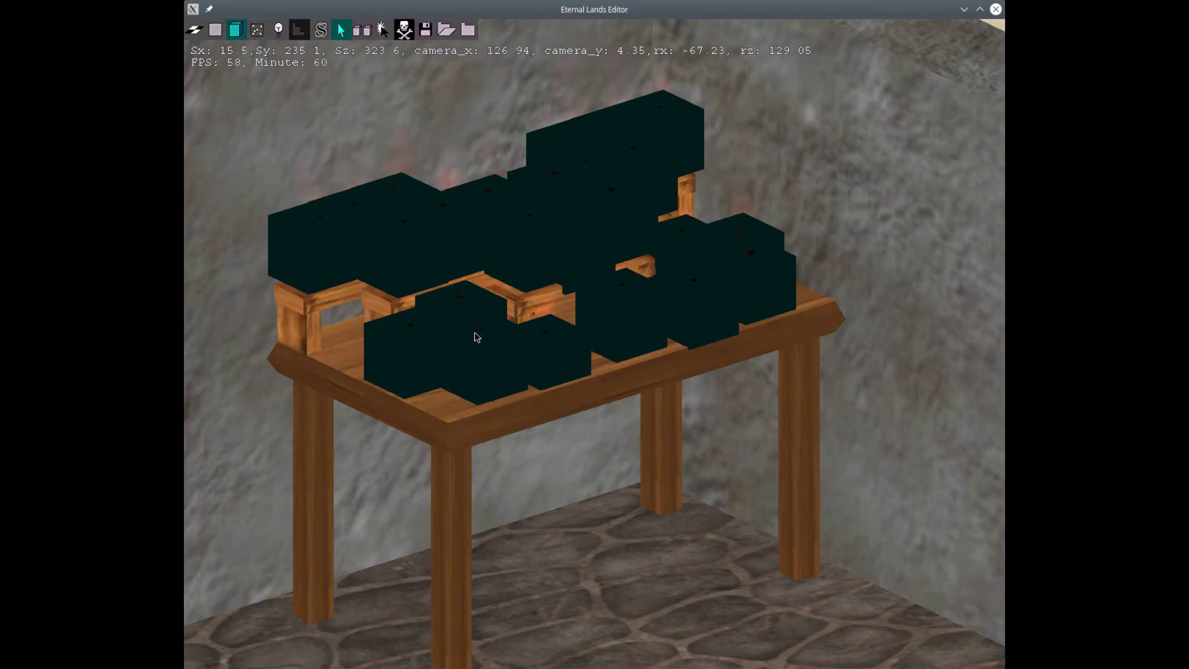
middle_click_drag(576, 133, 489, 300)
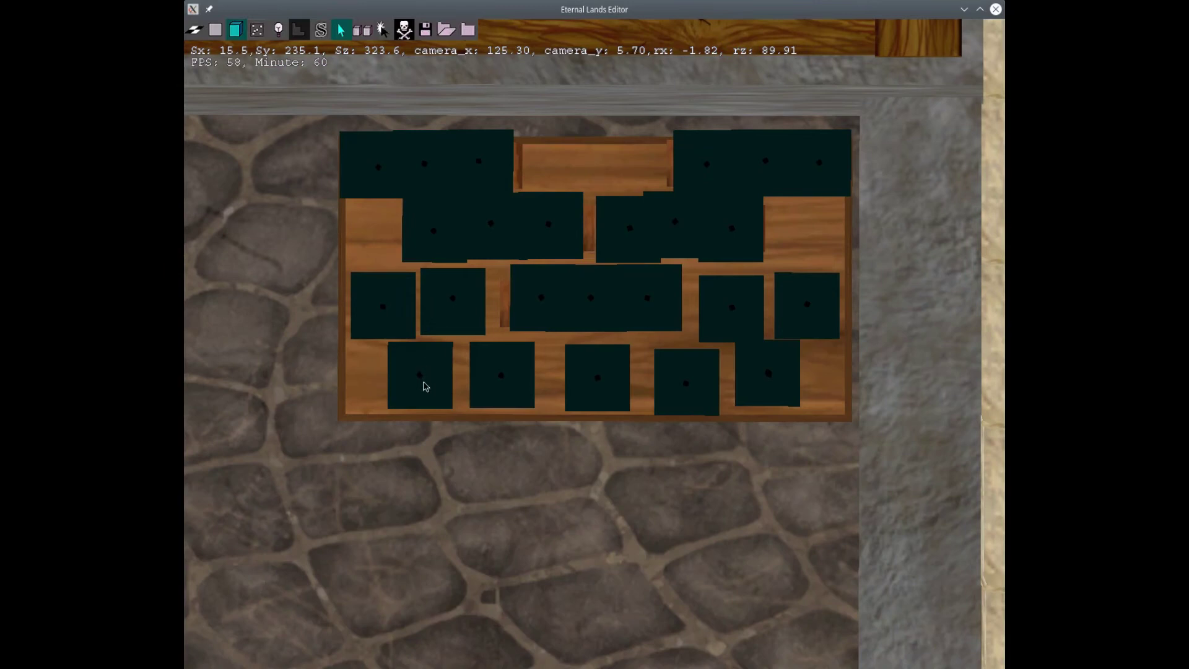
left_click(256, 30)
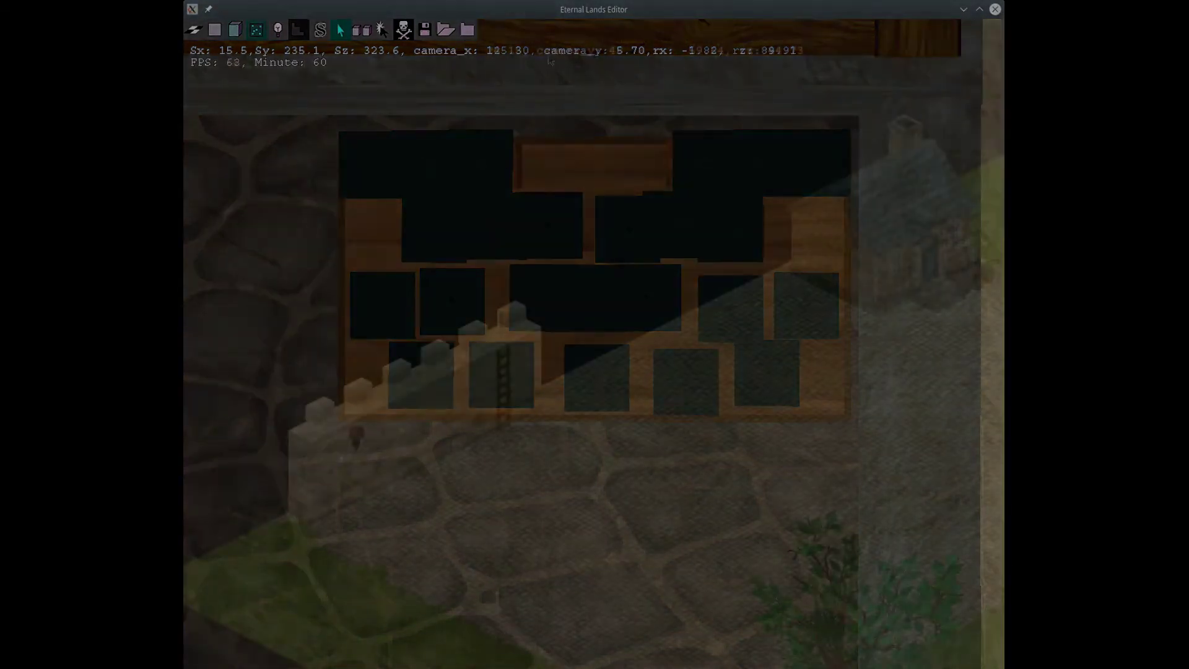
Step: Place a Candle Stand from Lights-Decorations-Misc among the barrels beside the stone house's front steps
key("Right")
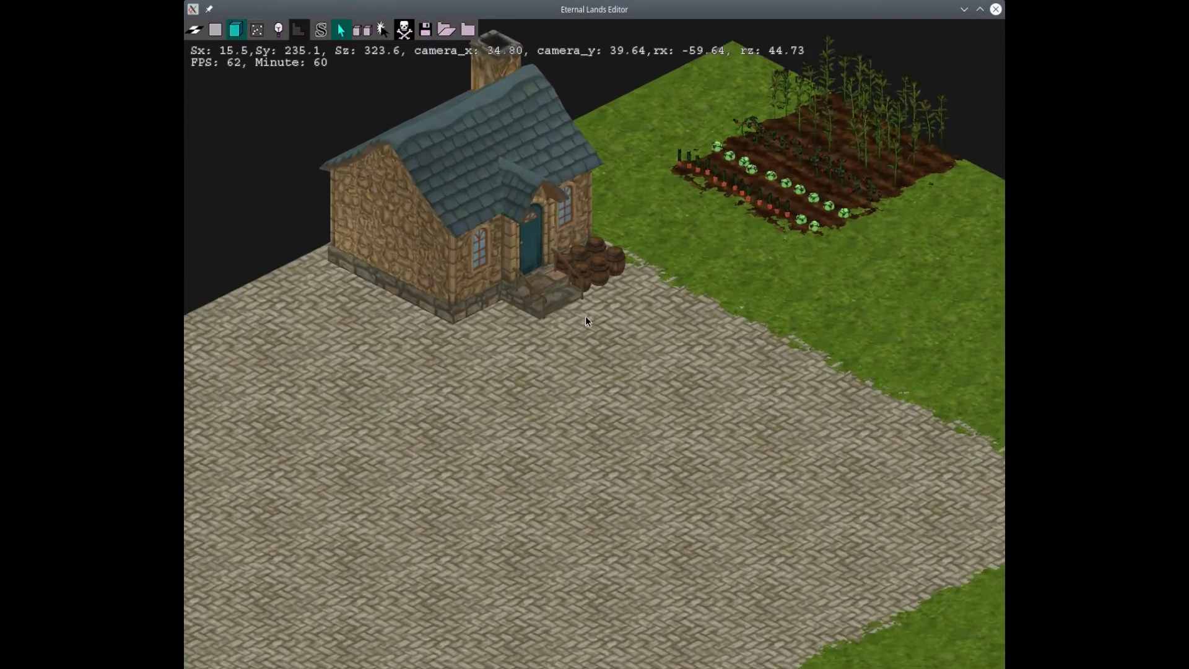
key("Up")
scroll(585, 317, "up", 1)
middle_click_drag(432, 313, 562, 296)
key("Left")
scroll(613, 256, "up", 1)
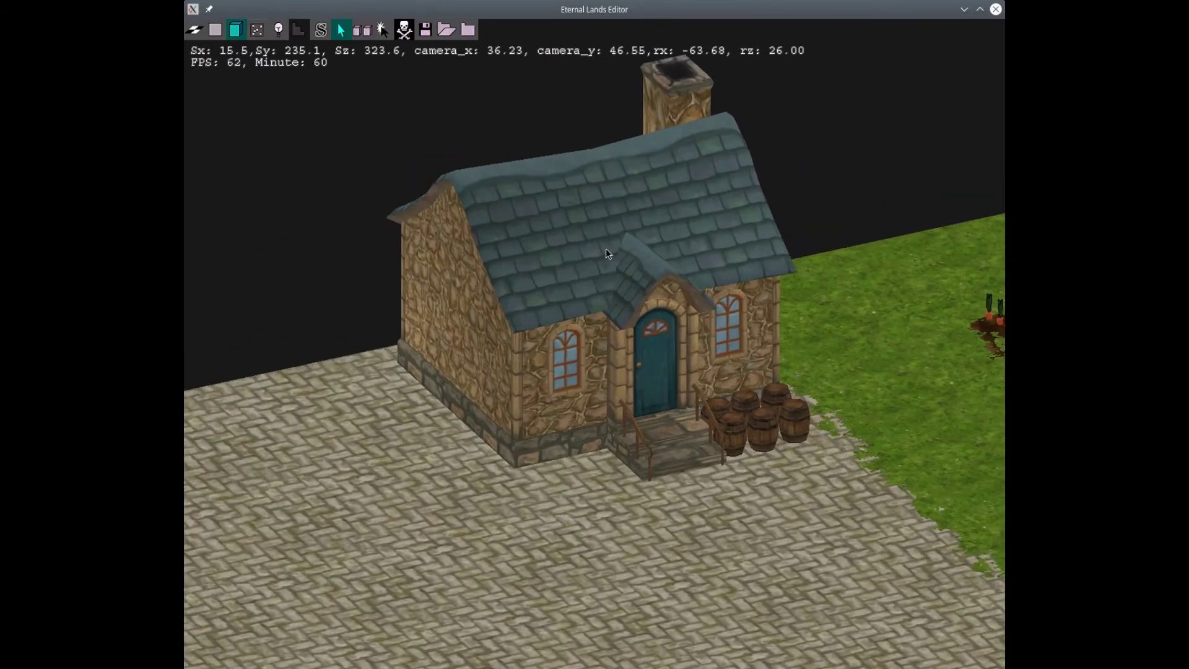
key("Right")
key("Right")
key("Right")
middle_click_drag(557, 191, 563, 199)
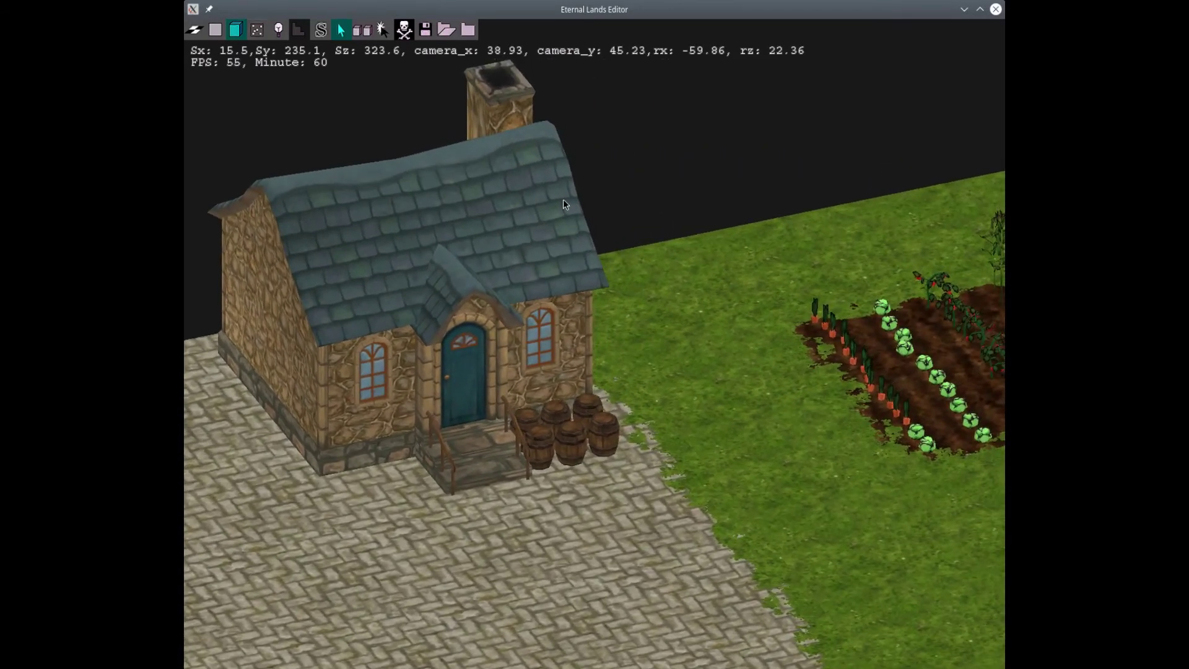
right_click(563, 199)
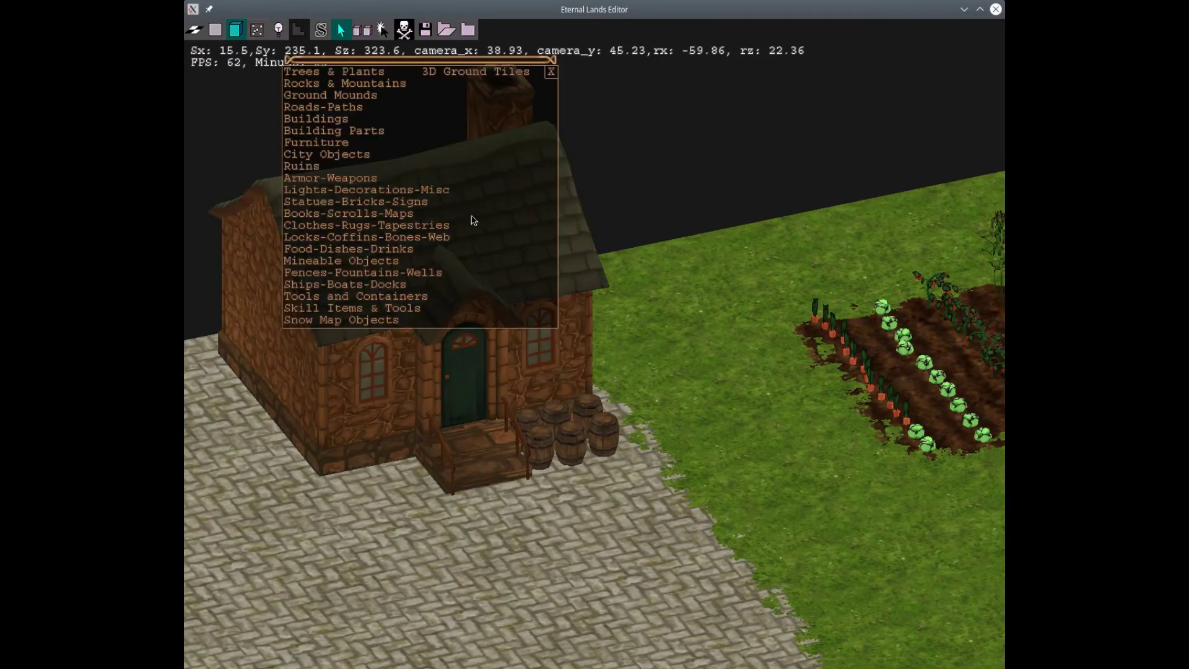
left_click(333, 190)
left_click(302, 97)
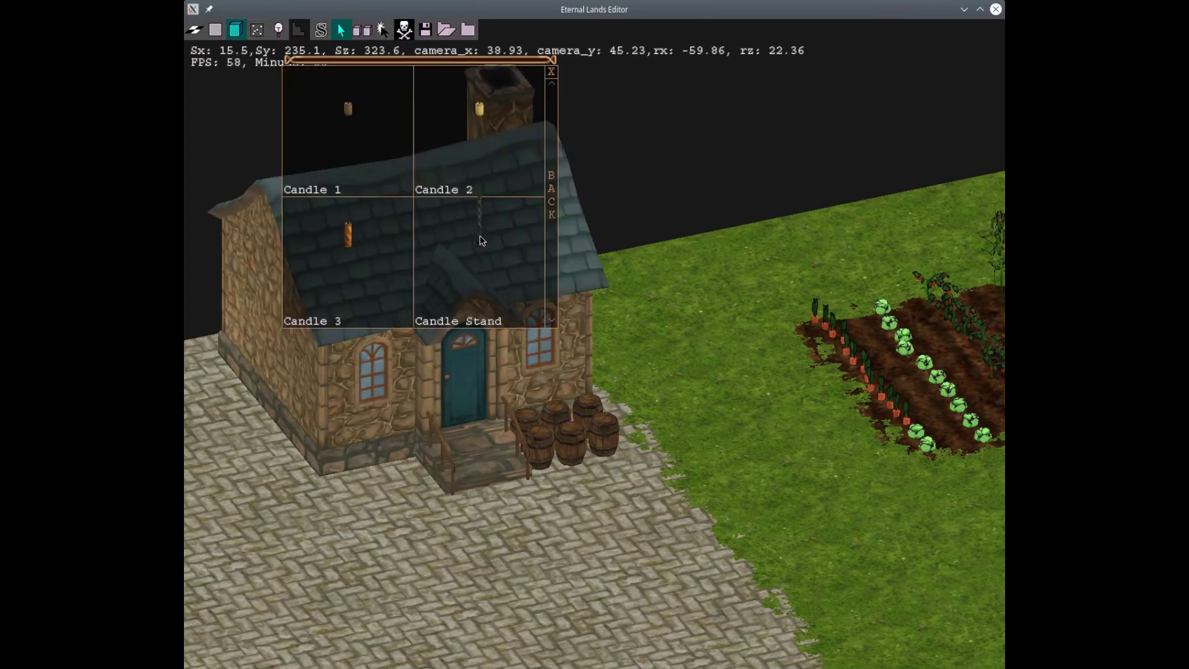
left_click(482, 240)
middle_click_drag(613, 451, 808, 296)
left_click(840, 520)
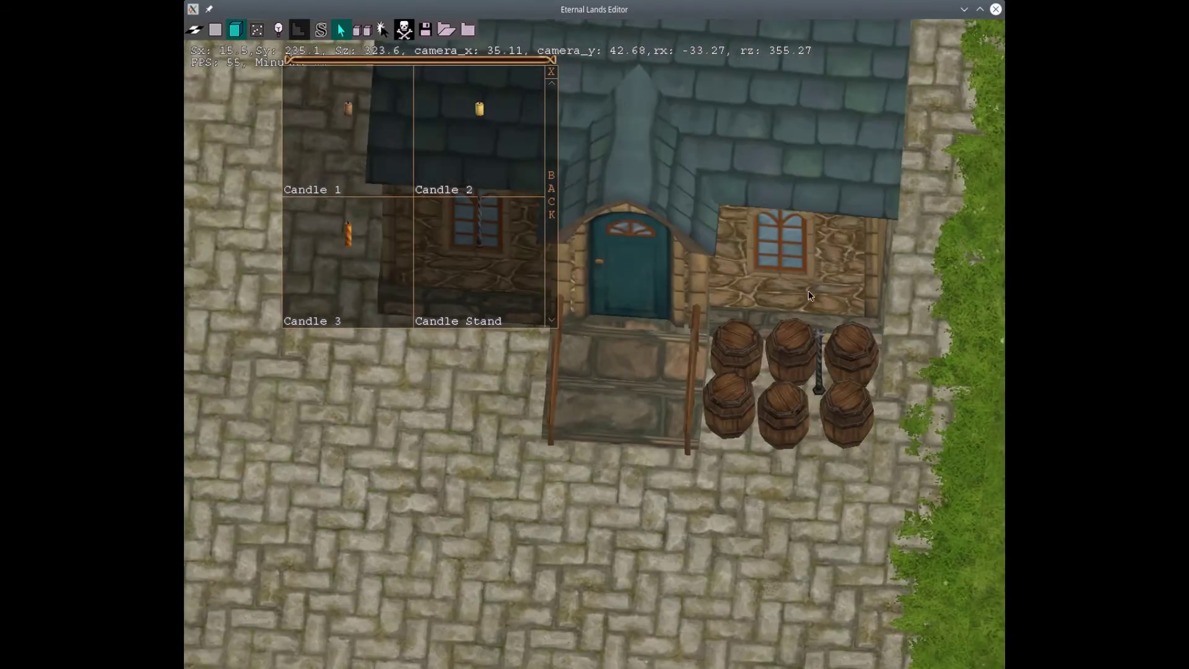
Step: Place Candle 2 on top of the candle stand, raised to a Z position of about 1.04, and close the object browser
scroll(795, 307, "up", 3)
key("Right")
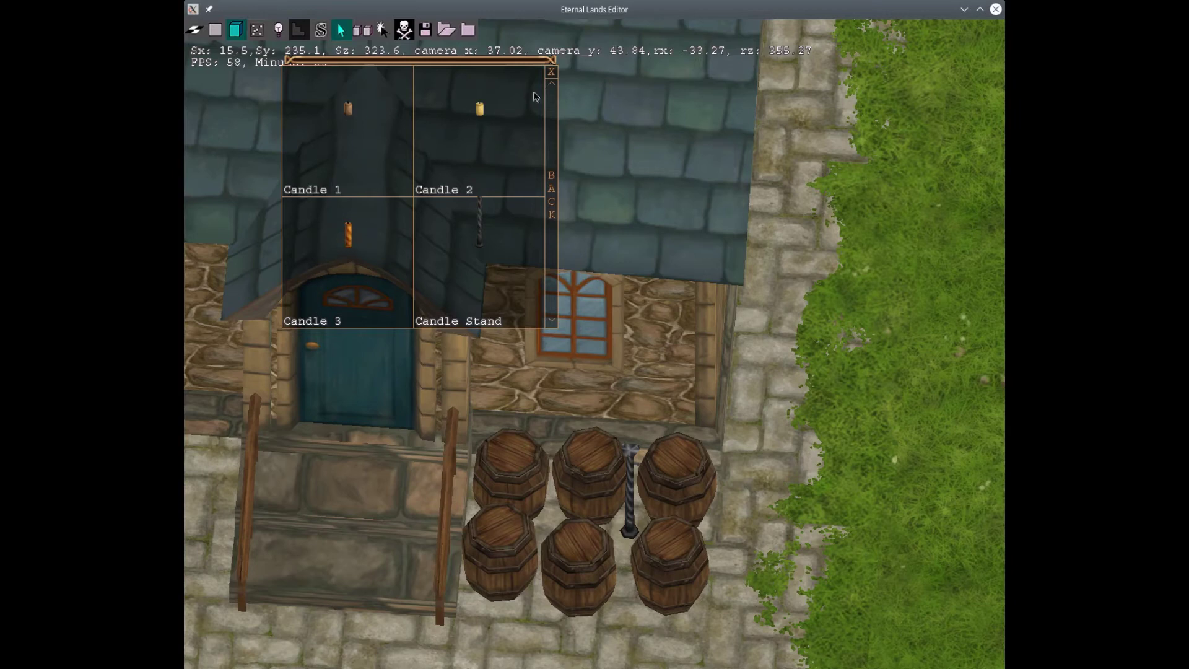
left_click(479, 114)
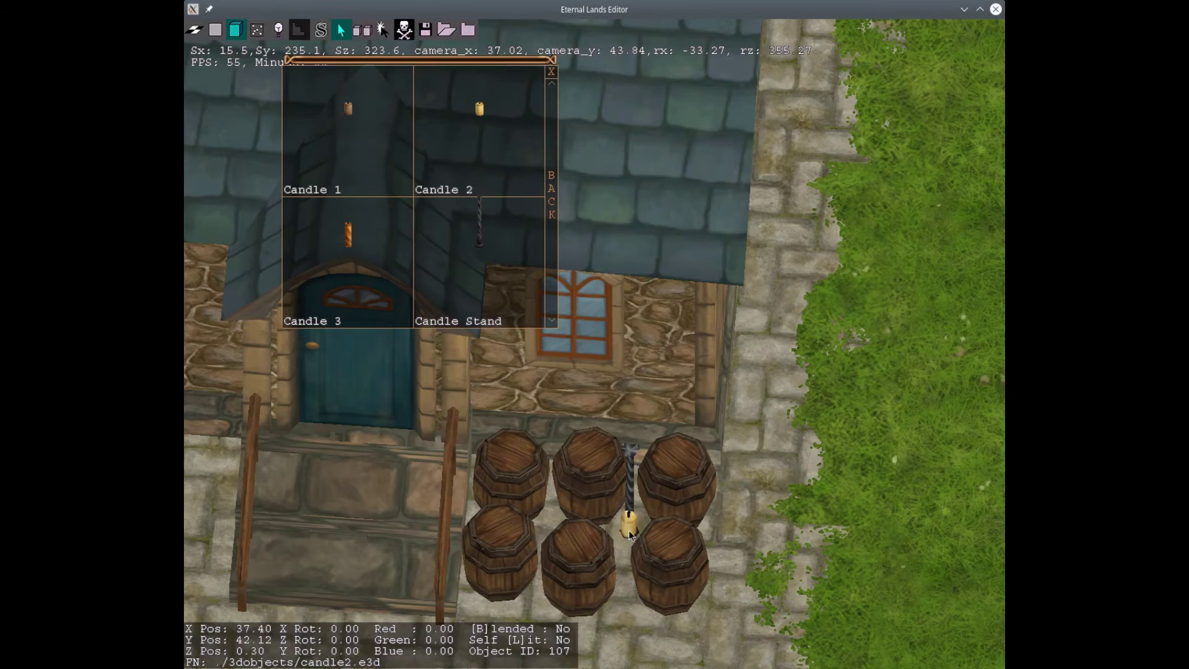
left_click(631, 450)
scroll(659, 307, "up", 1)
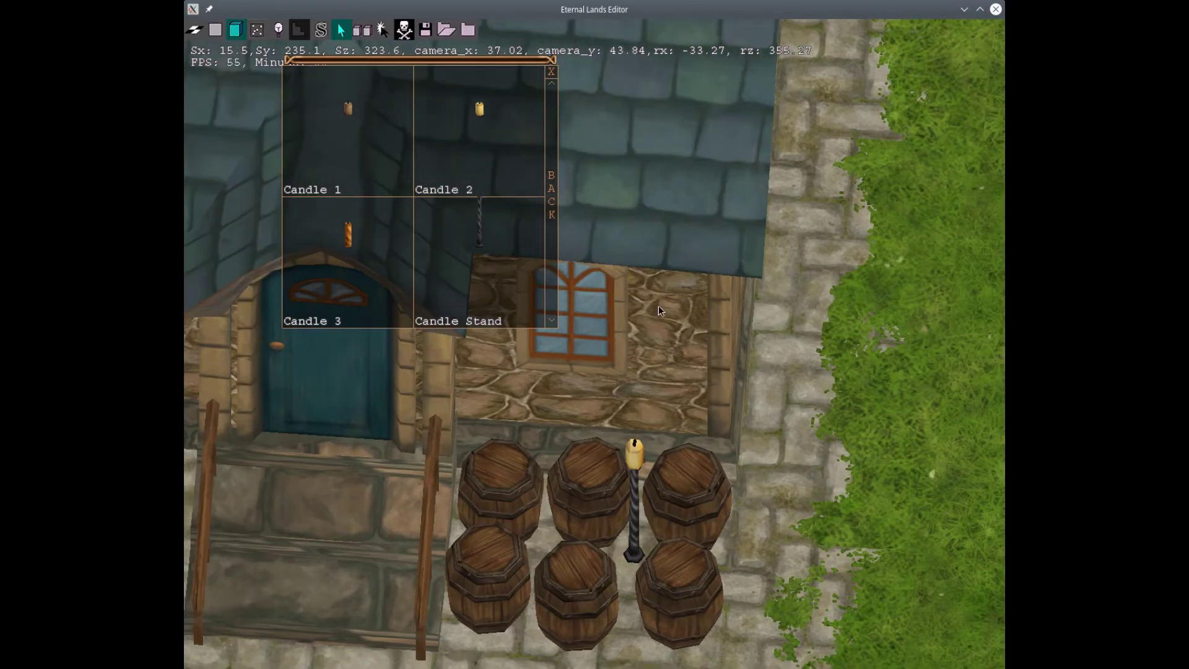
left_click(552, 75)
scroll(596, 437, "up", 3)
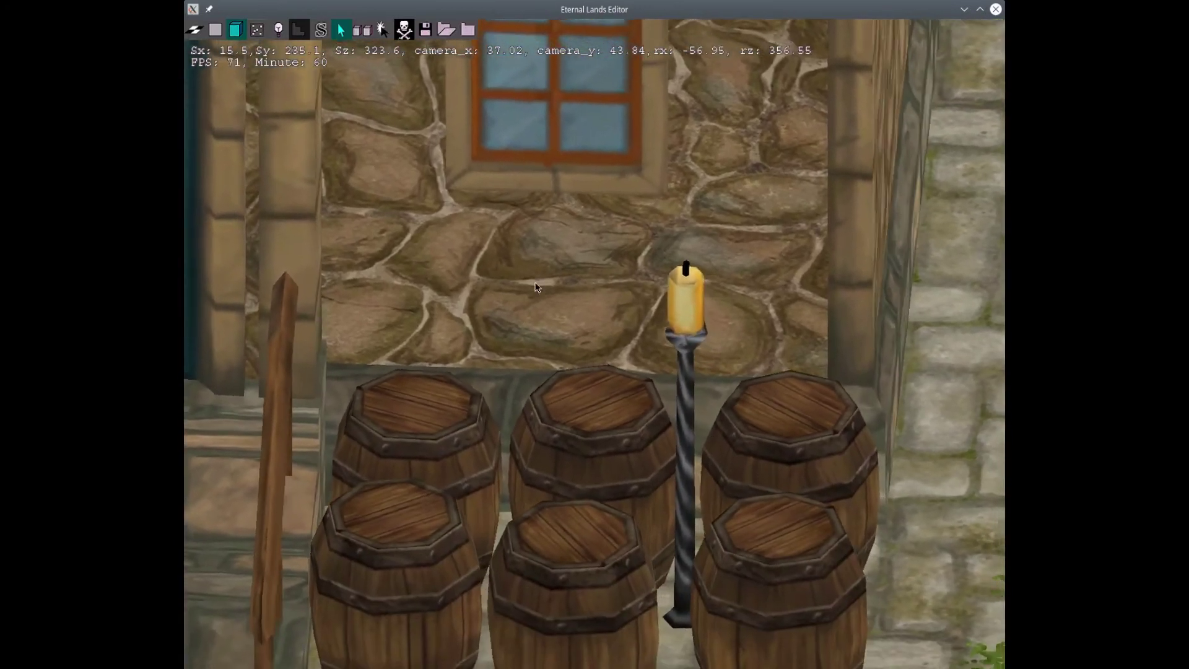
Step: Check the candle from the side and from directly above, and centre it on the candle stand
middle_click_drag(536, 287, 607, 284)
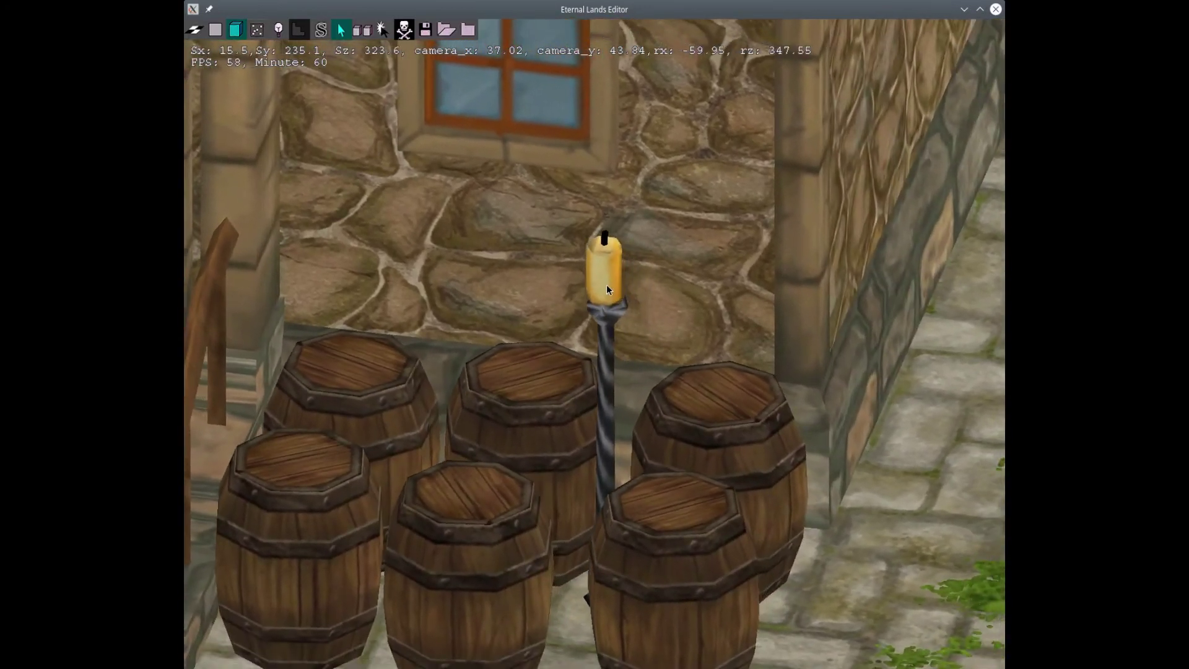
mouse_move(607, 285)
mouse_move(605, 296)
left_mouse_down()
mouse_move(607, 318)
mouse_move(608, 304)
left_mouse_up()
middle_click_drag(608, 304, 607, 212)
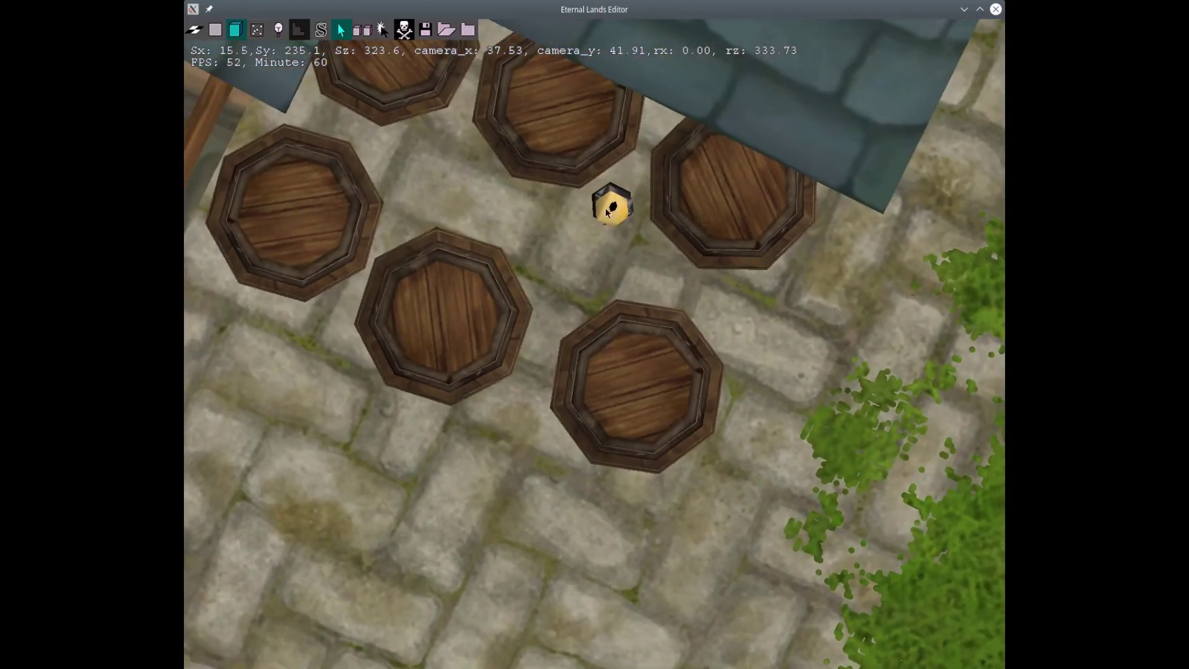
left_click(607, 213)
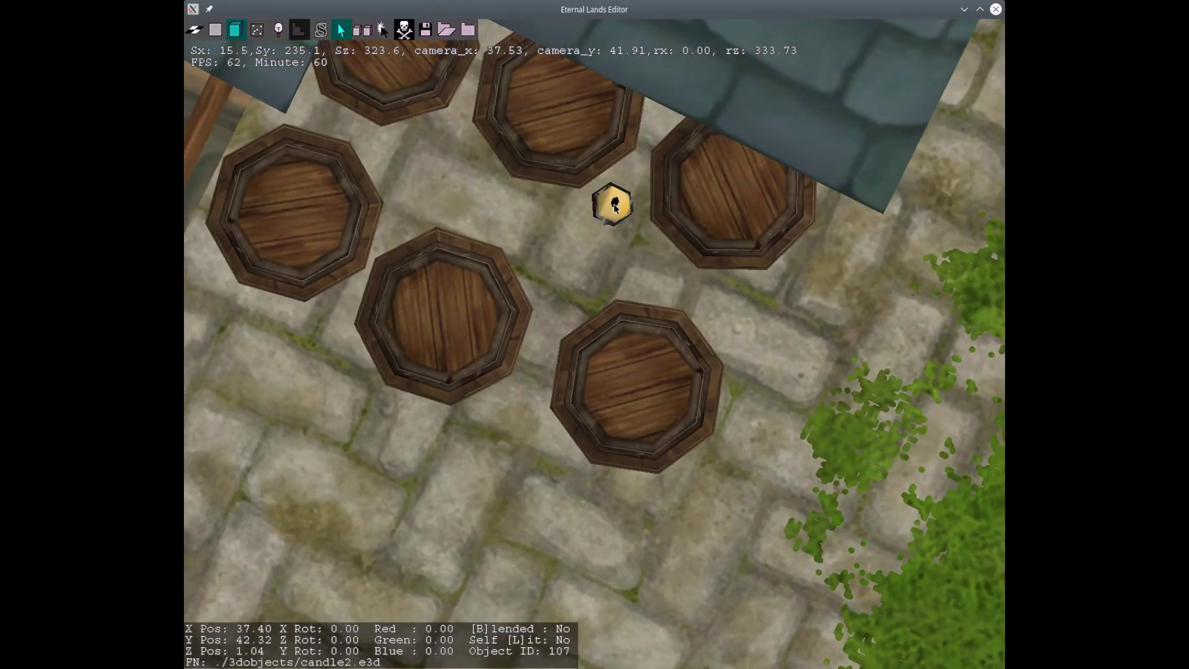
left_click(614, 207)
Step: Load the particle file candle_flame.part and place the particle effect on the candle's wick, viewed from directly above
middle_click_drag(478, 422, 569, 354)
key("w")
key("s")
key("w")
left_click(260, 31)
left_click(384, 30)
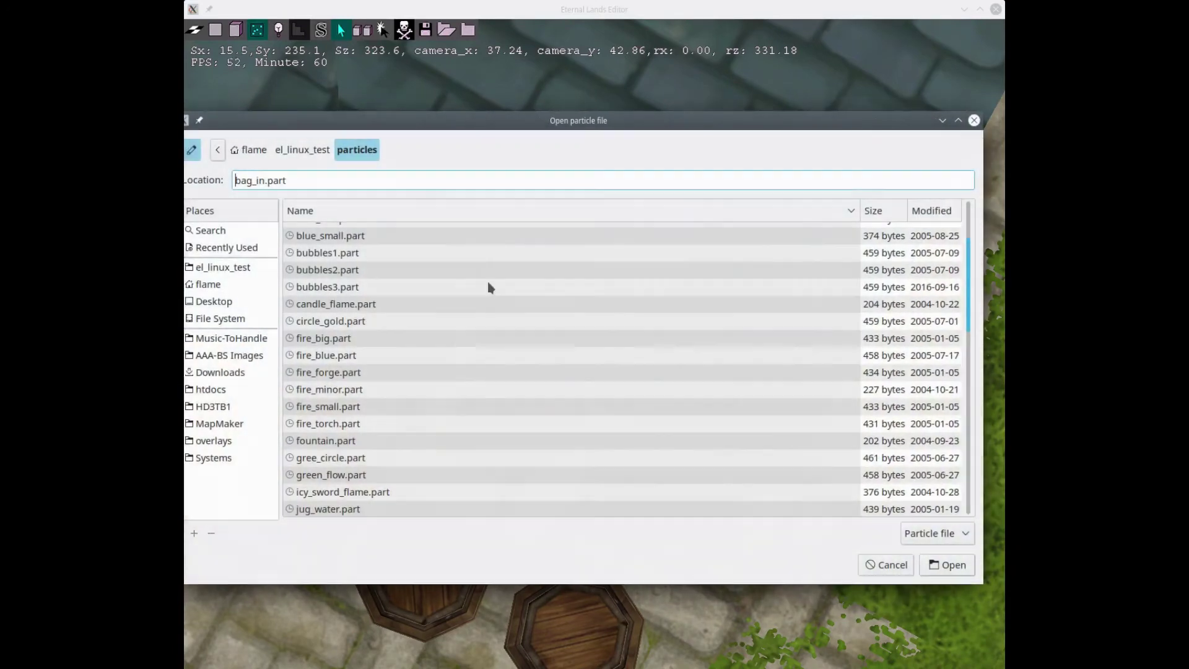
left_click(358, 306)
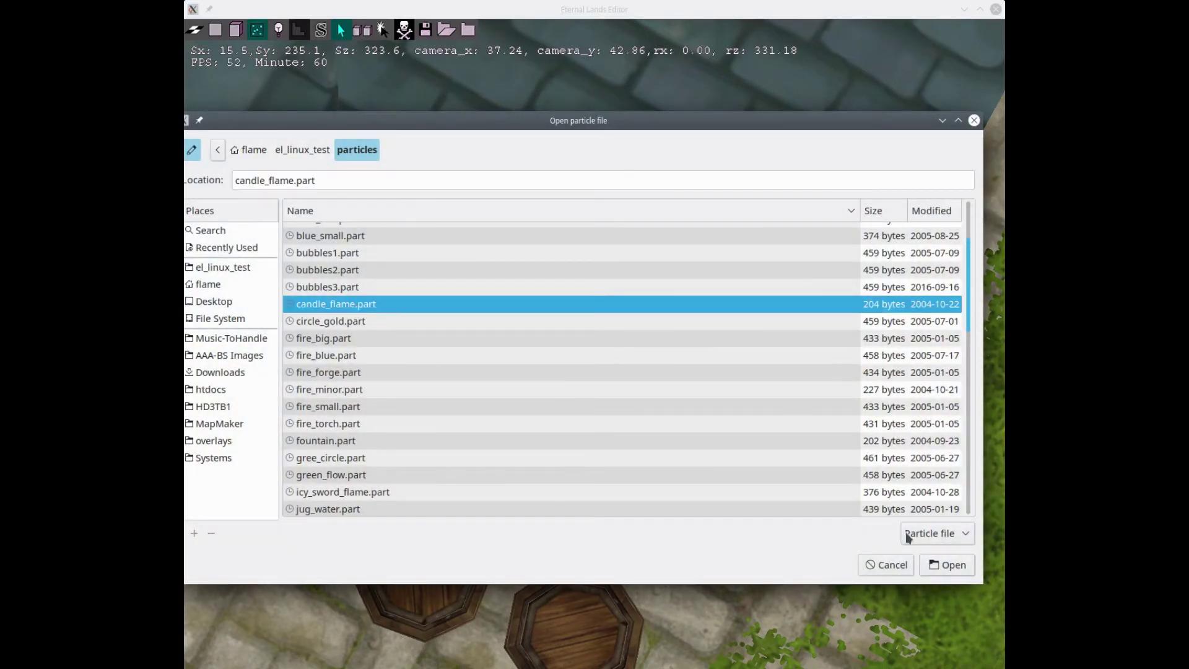
left_click(947, 565)
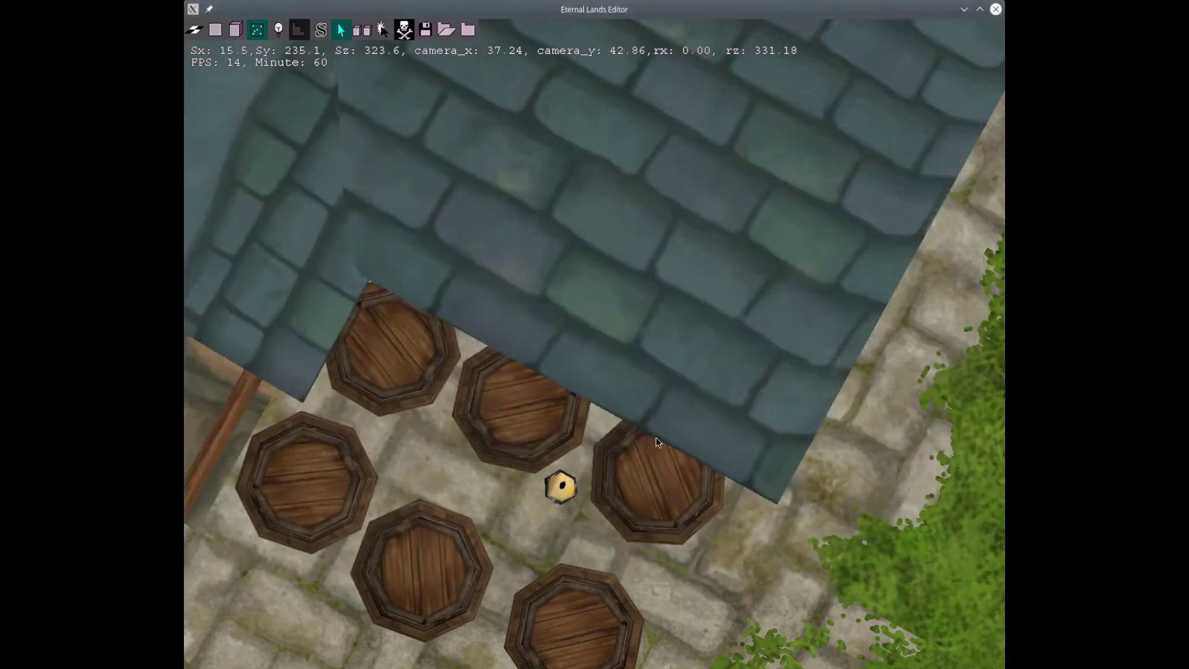
left_click(562, 488)
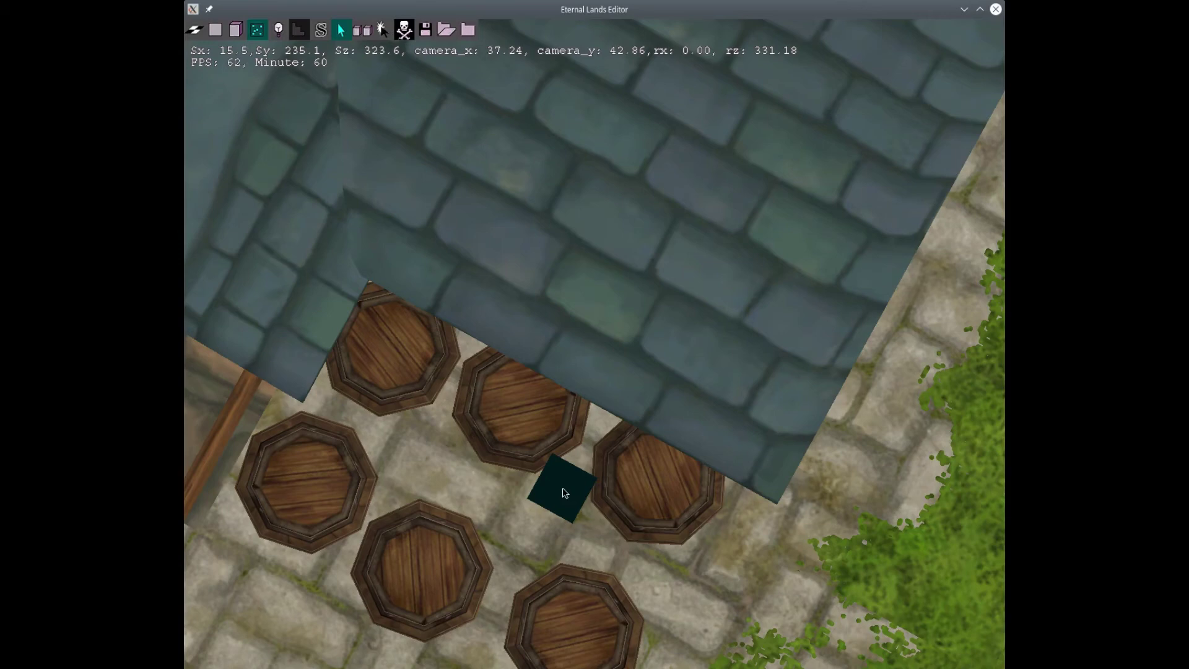
Step: Check the height of the flame particle on the candle from the side and save the map
scroll(564, 490, "up", 1)
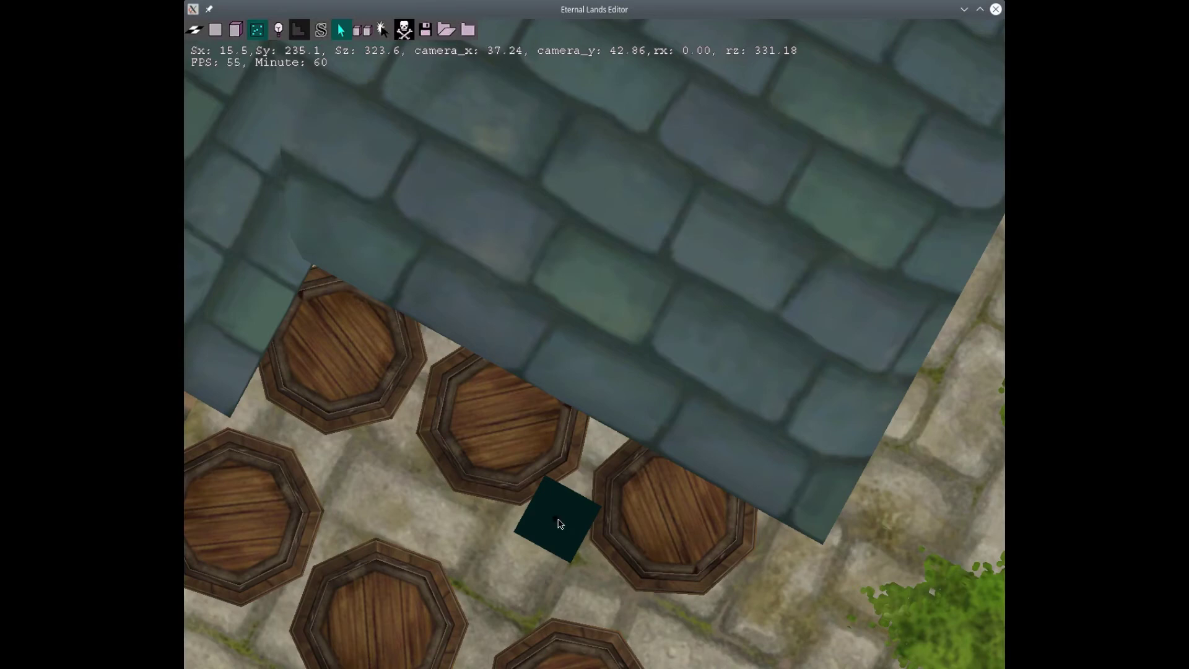
middle_click_drag(369, 570, 435, 442)
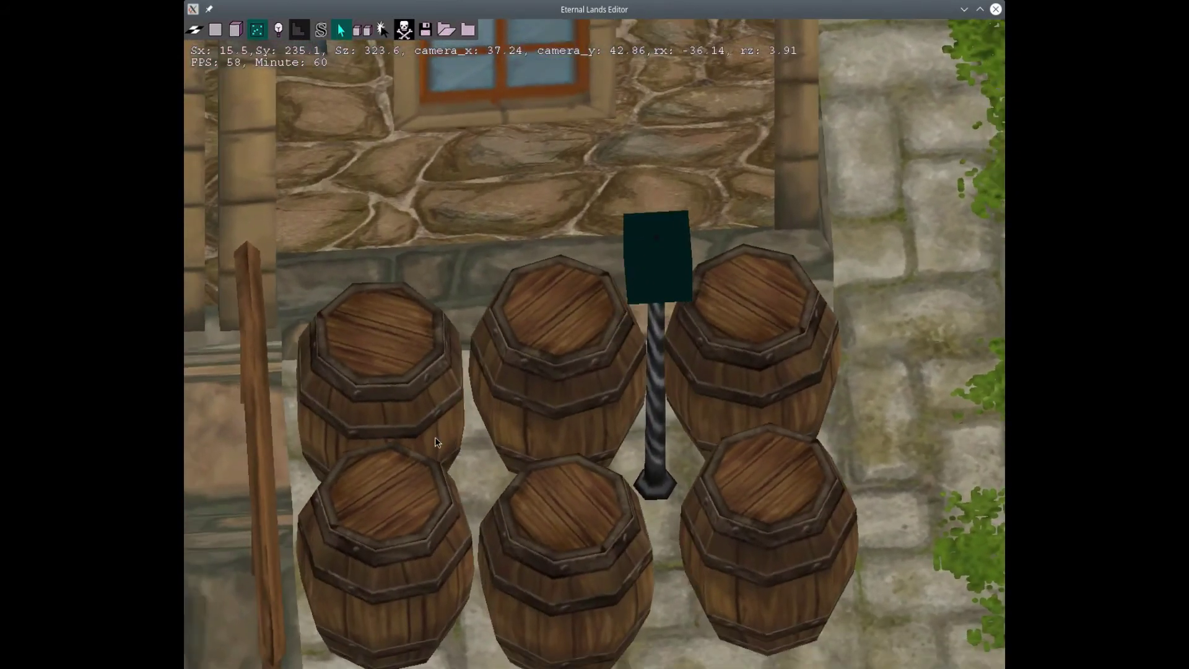
left_click(425, 30)
left_click(740, 560)
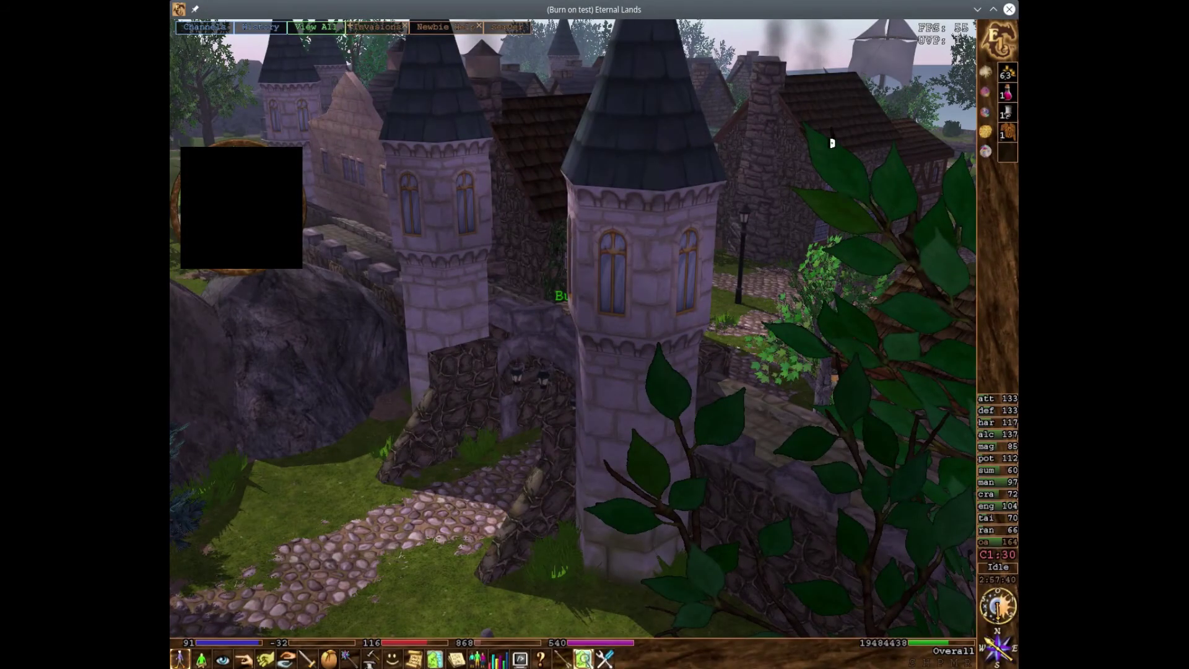
Step: In the Eternal Lands client, view the stone house and its chimney beside the gate towers from several angles
mouse_move(829, 148)
middle_mouse_down()
mouse_move(650, 195)
mouse_move(613, 323)
mouse_move(576, 312)
mouse_move(602, 308)
mouse_move(561, 325)
mouse_move(698, 407)
middle_mouse_up()
middle_click_drag(406, 388, 670, 244)
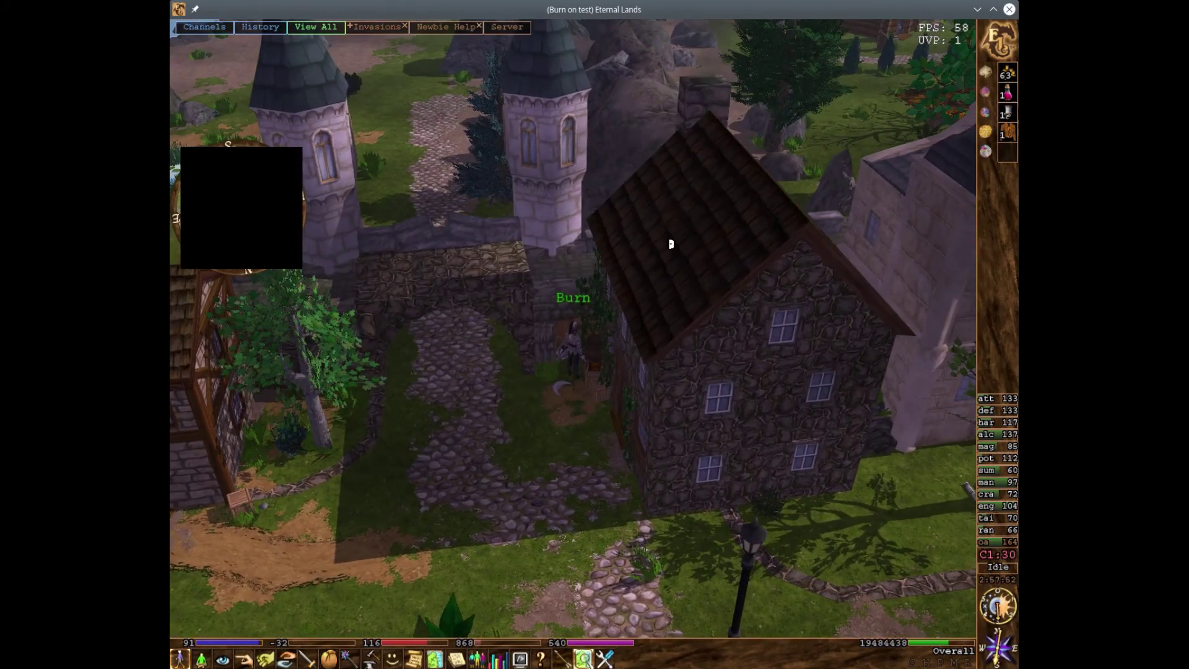
middle_click_drag(618, 276, 614, 228)
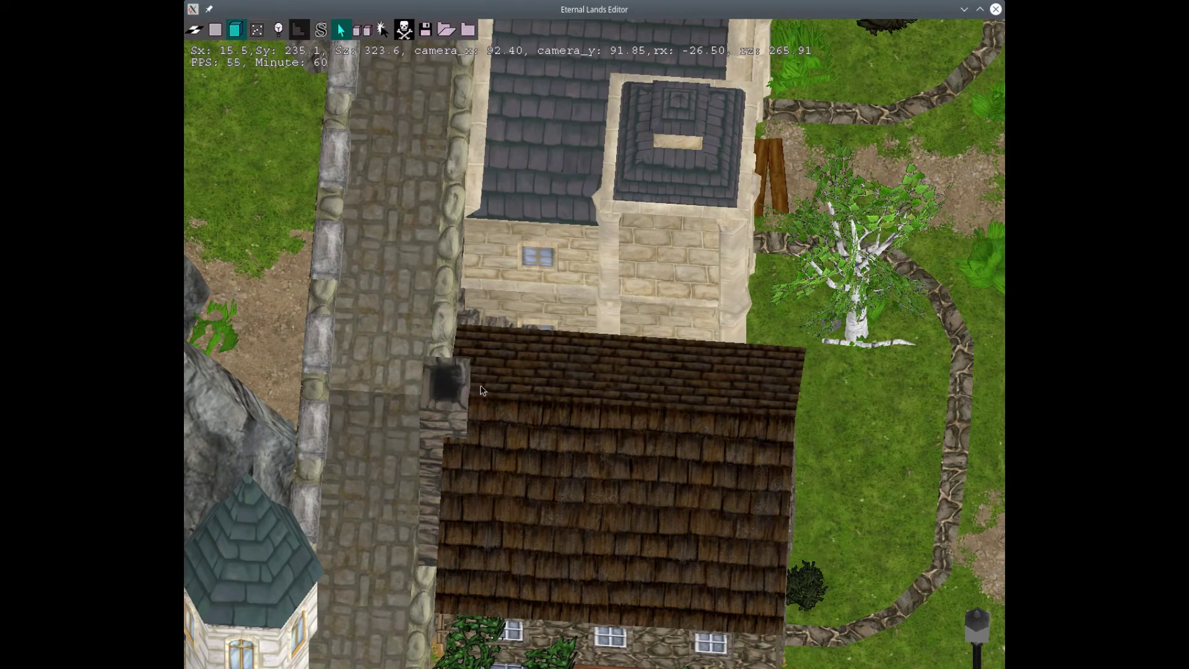
Step: In the Eternal Lands Editor, examine the brown-roofed stone house and its chimneys from several angles
middle_click_drag(518, 466, 613, 347)
key("Up")
key("Up")
key("Up")
key("Up")
key("Up")
key("Up")
key("Up")
key("Up")
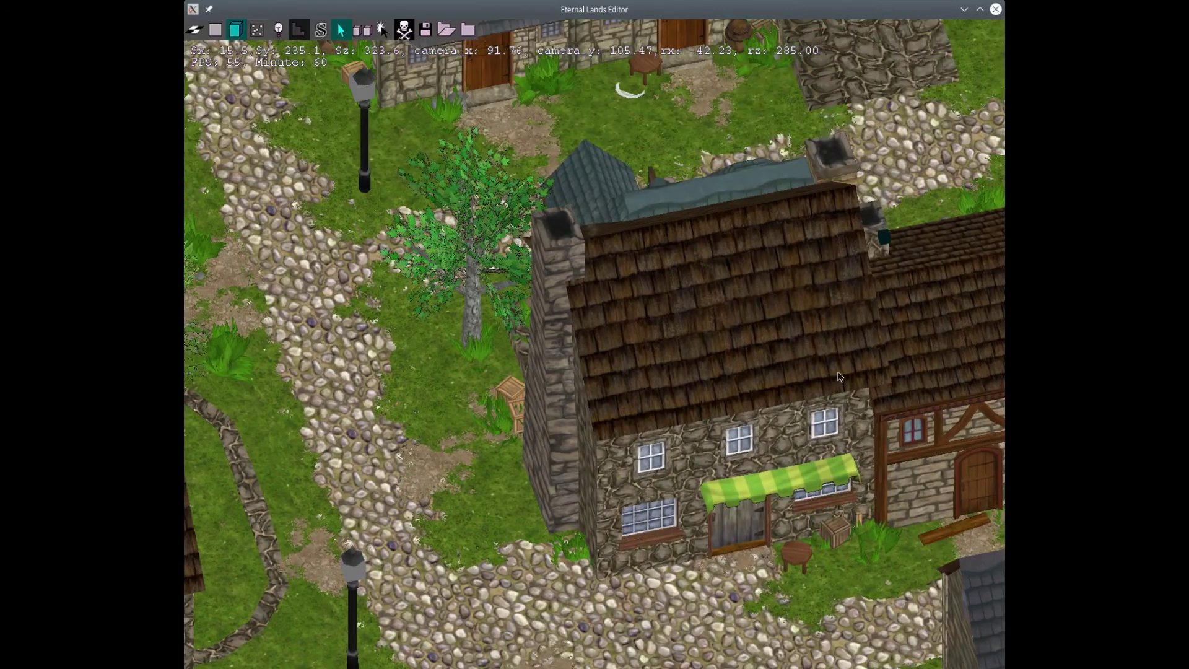
middle_click_drag(837, 372, 493, 341)
scroll(519, 347, "up", 3)
key("Up")
key("Up")
key("Up")
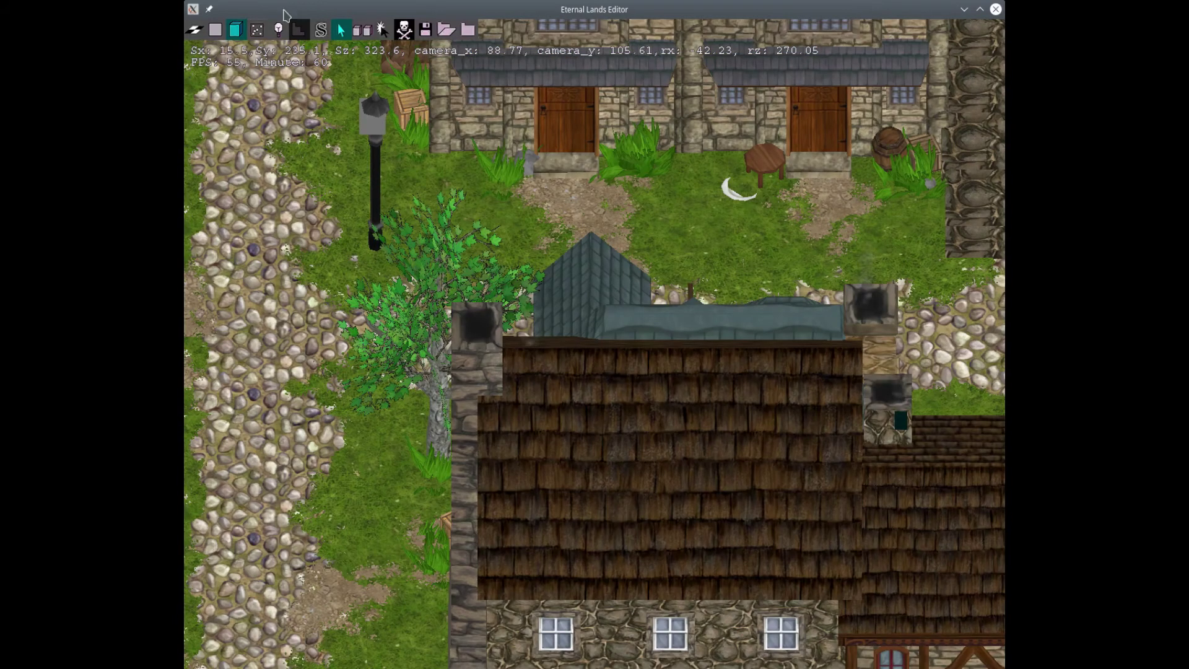
Step: Hide and show the 3D objects to locate the chimneys' particle markers, and view the chimneys from directly above
left_click(235, 31)
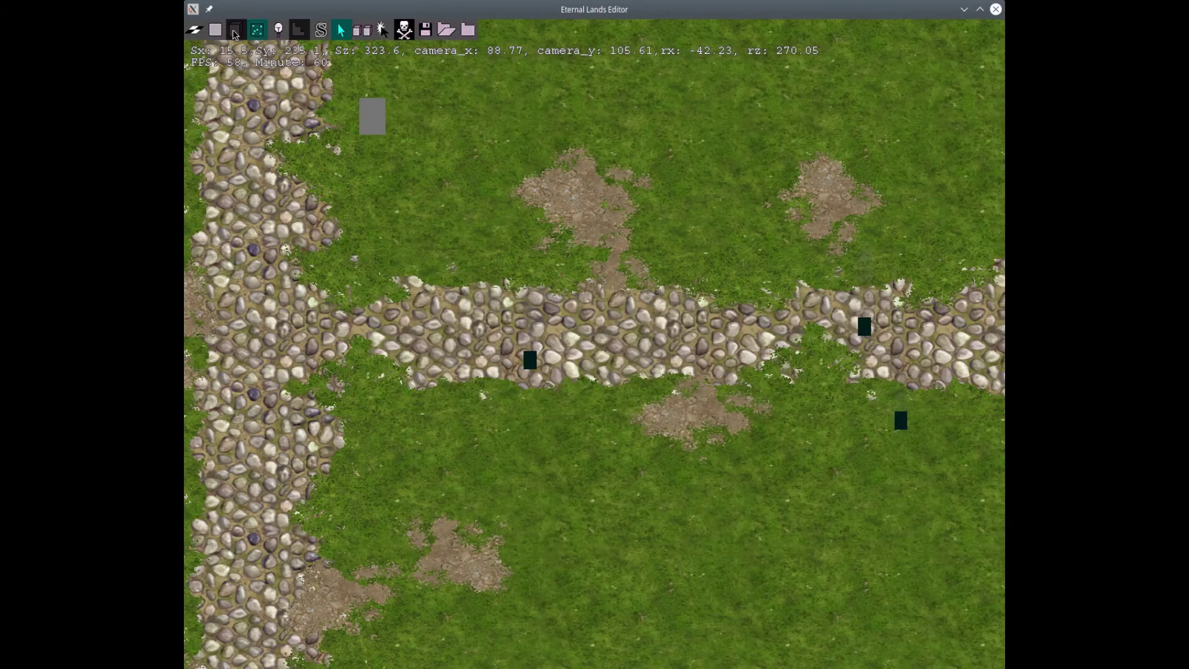
left_click(235, 32)
middle_click_drag(760, 185, 562, 239)
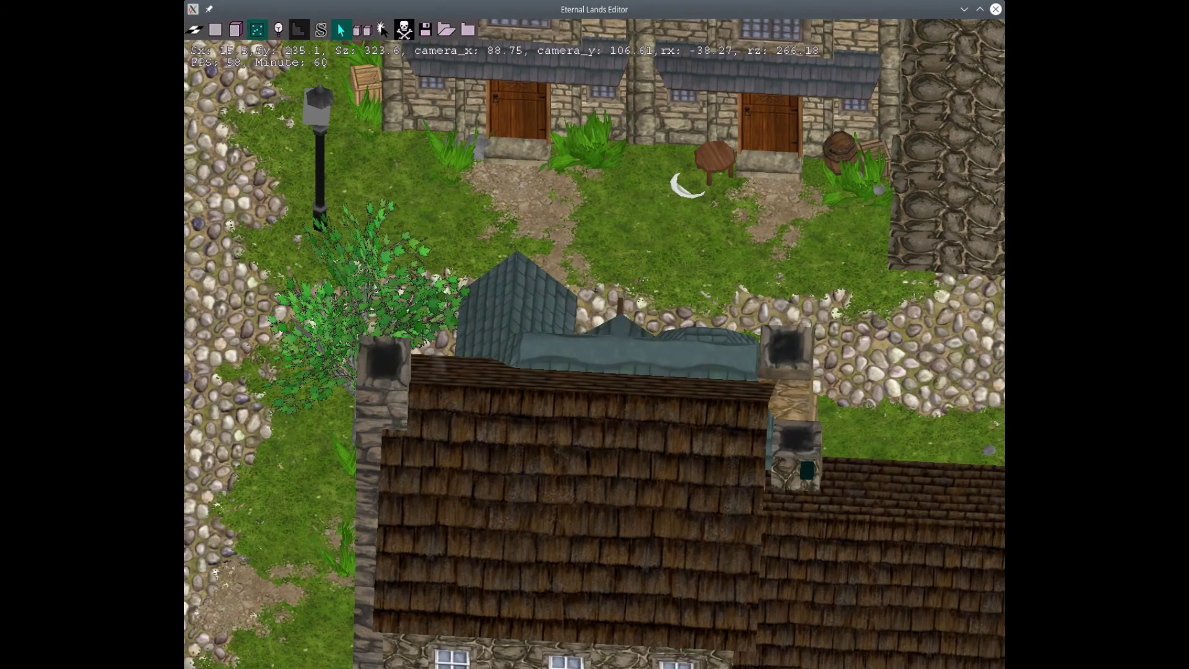
left_click(234, 32)
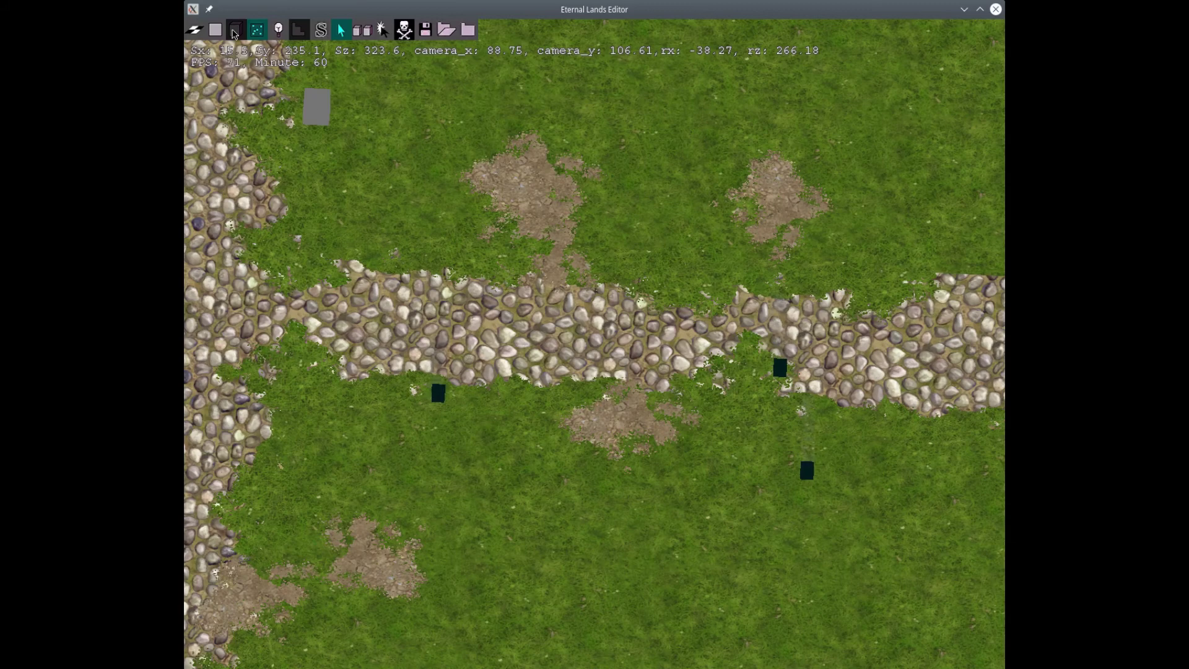
left_click(234, 32)
middle_click_drag(566, 386, 616, 451)
key("Down")
key("Down")
scroll(616, 452, "down", 3)
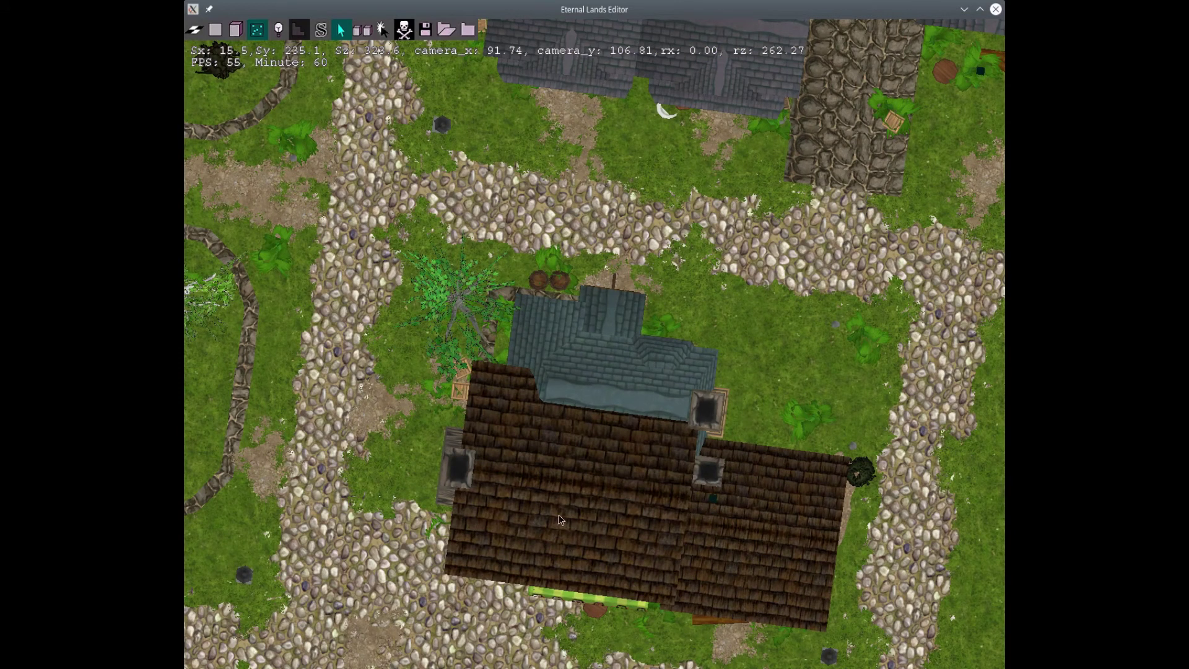
key("Left")
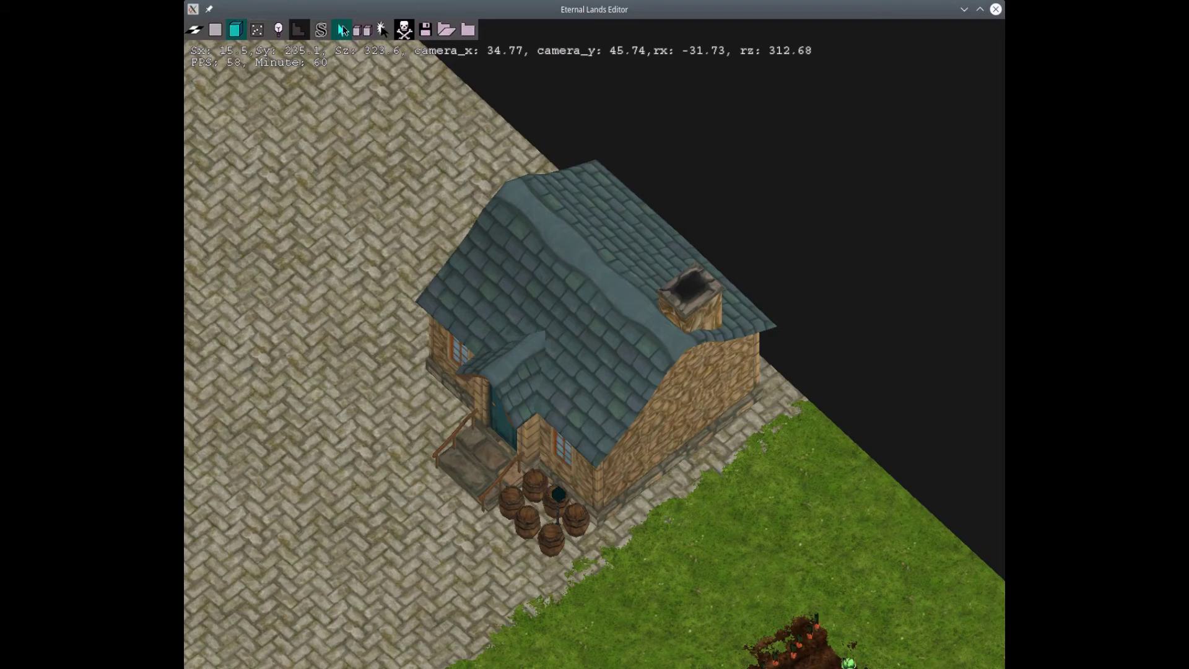
Step: Load the particle file smoke_big.part and place the smoke in the teal-roofed house's chimney, viewed from directly above
left_click(258, 31)
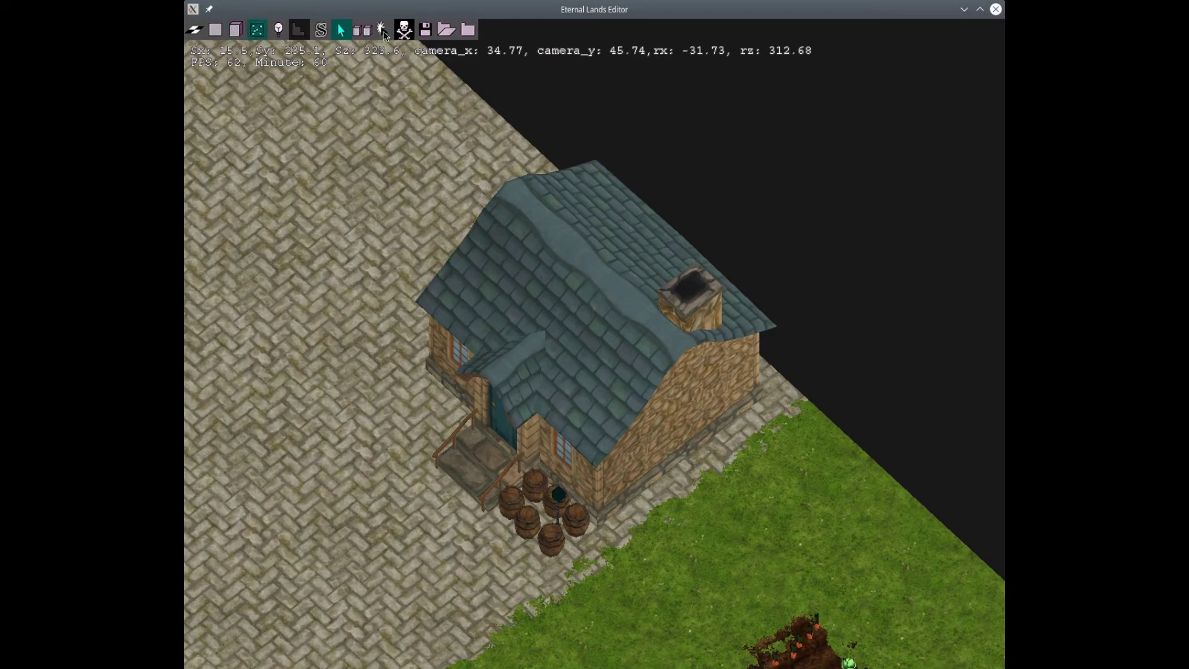
left_click(383, 32)
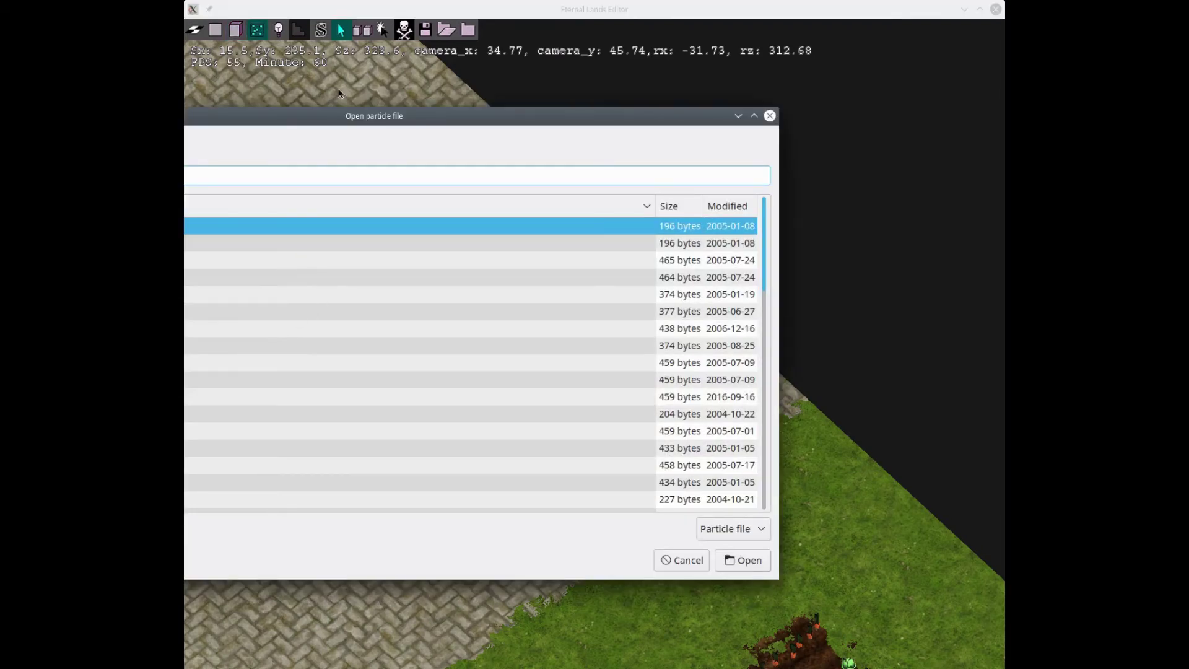
scroll(483, 347, "down", 10)
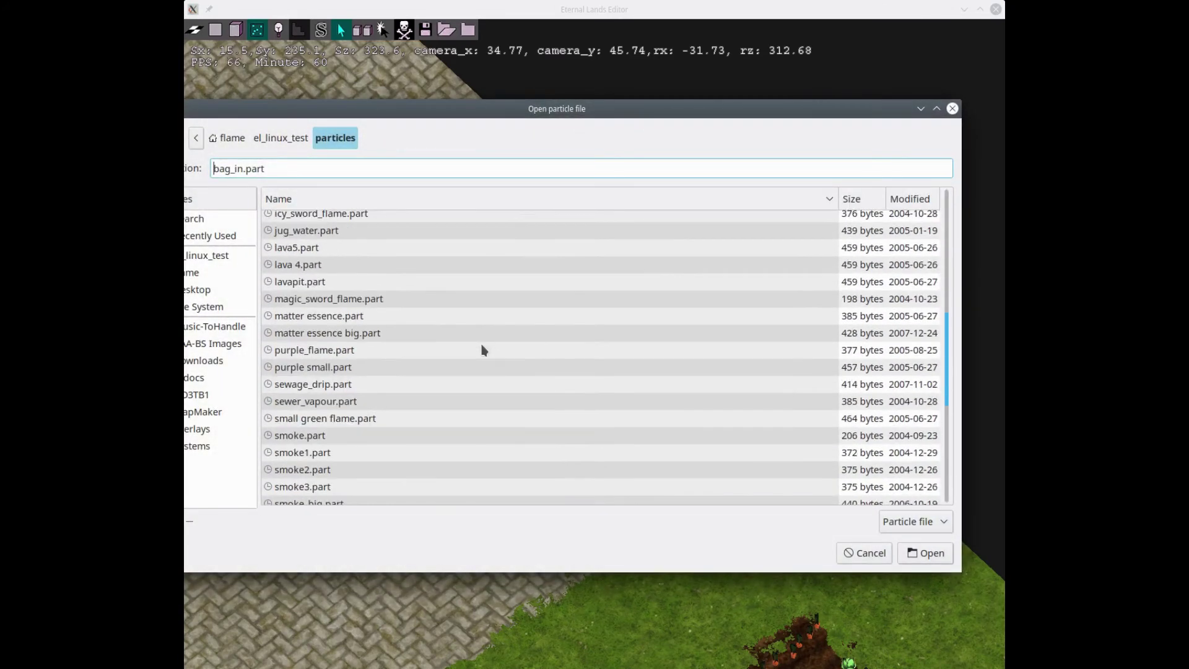
left_click(307, 391)
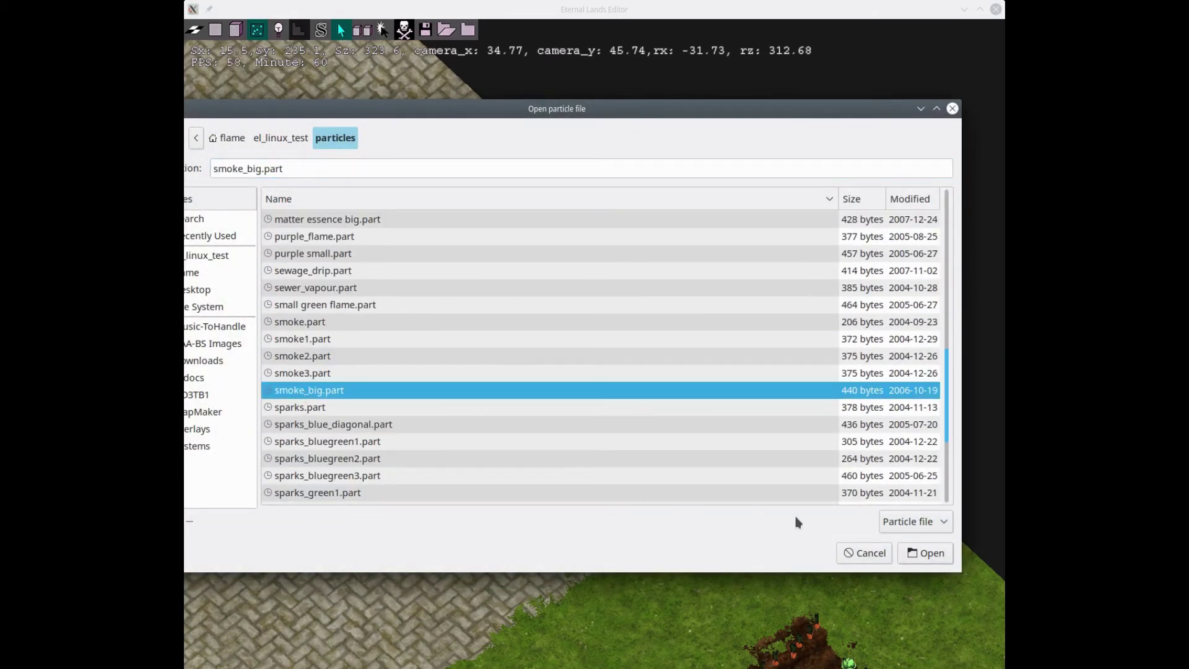
left_click(924, 553)
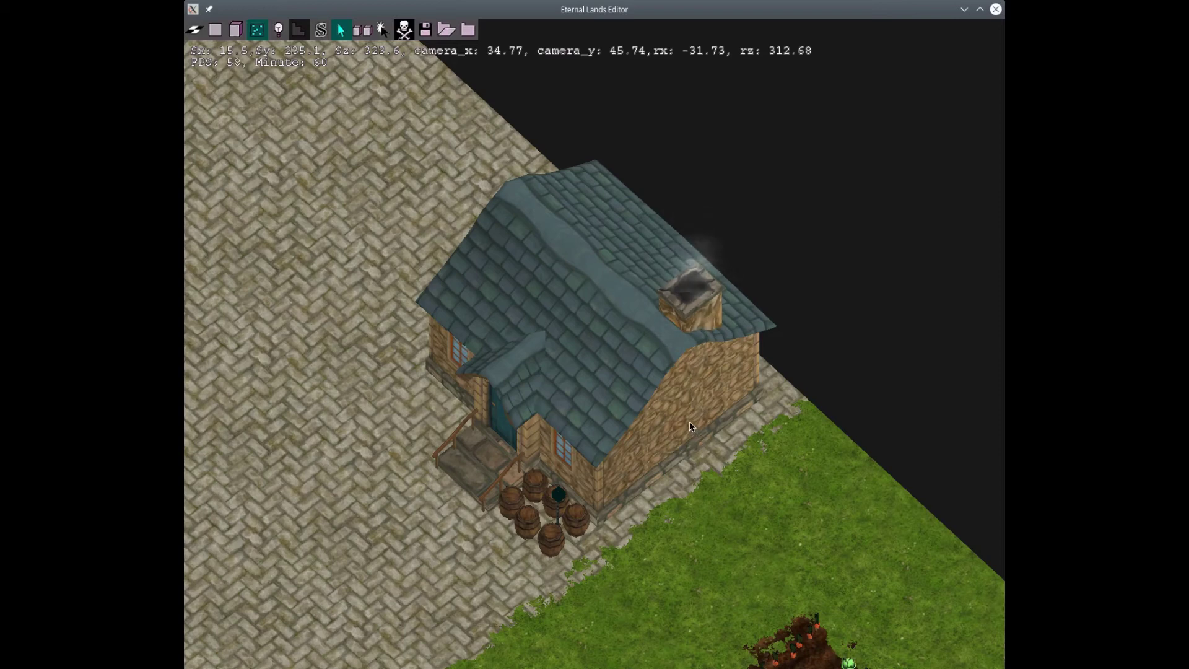
middle_click_drag(689, 418, 668, 405)
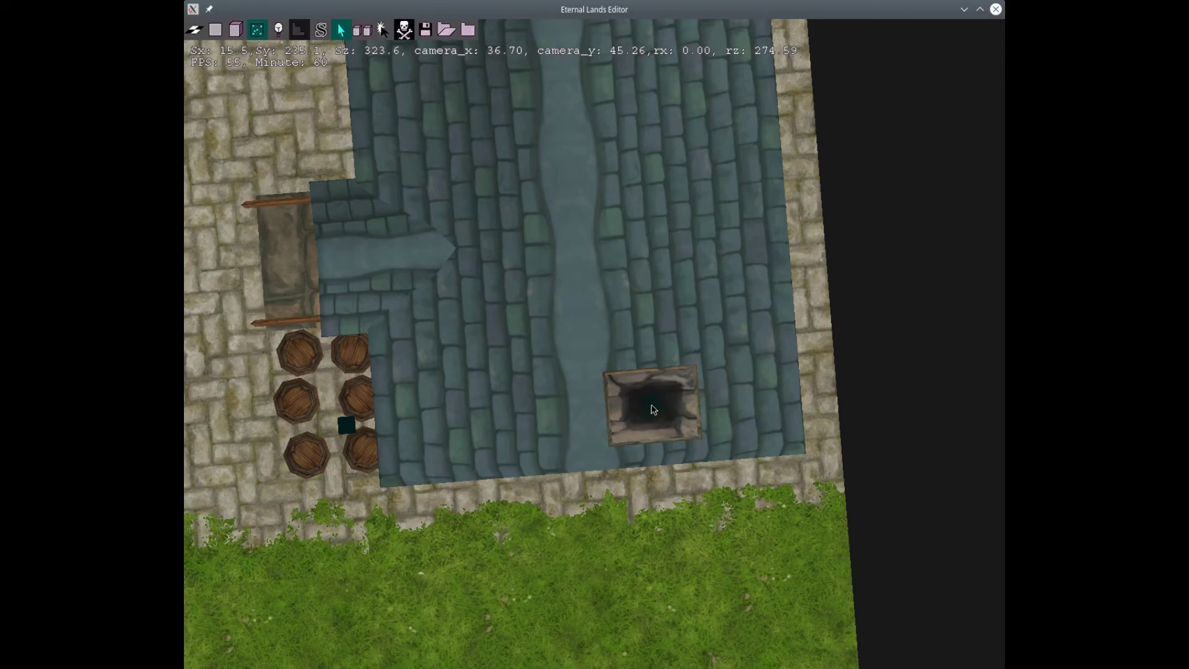
Step: Check the smoke particle's placement in the chimney from the side and from directly above
middle_click_drag(536, 496, 468, 353)
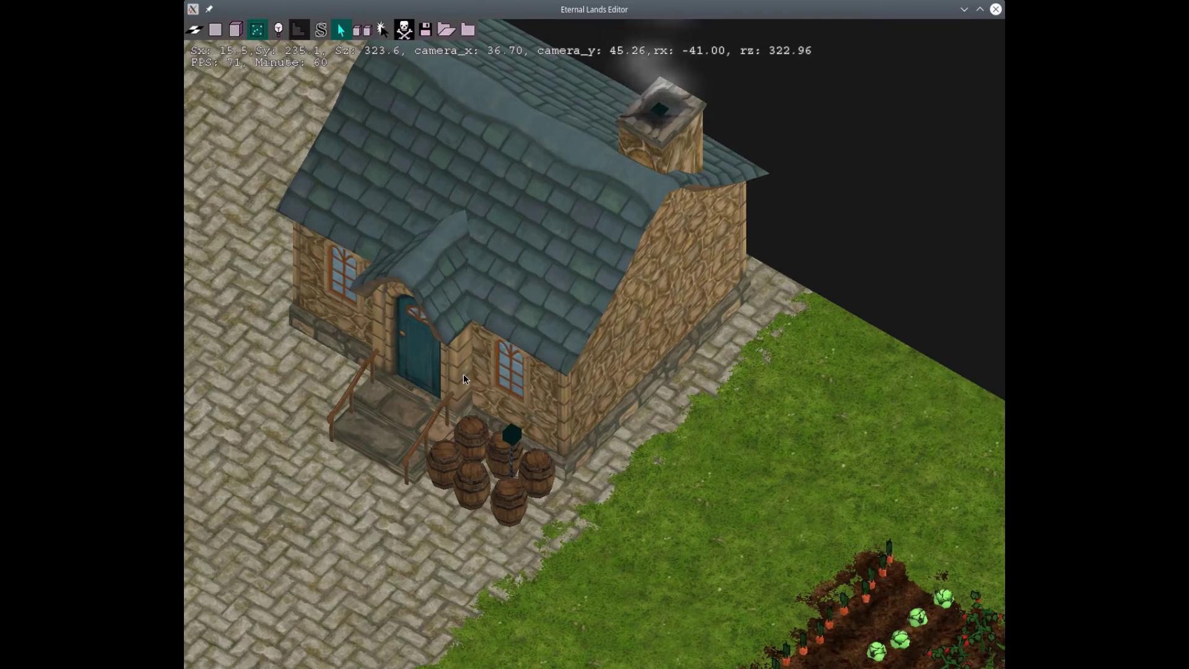
scroll(528, 271, "down", 5)
middle_click_drag(638, 344, 551, 534)
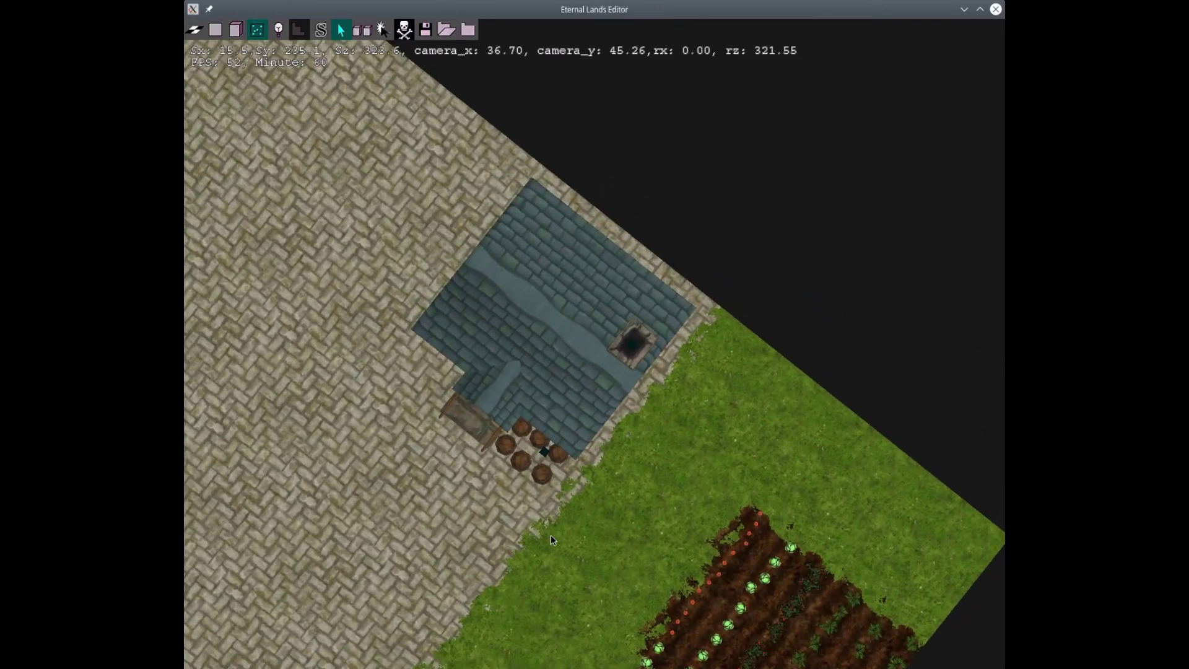
scroll(551, 533, "up", 8)
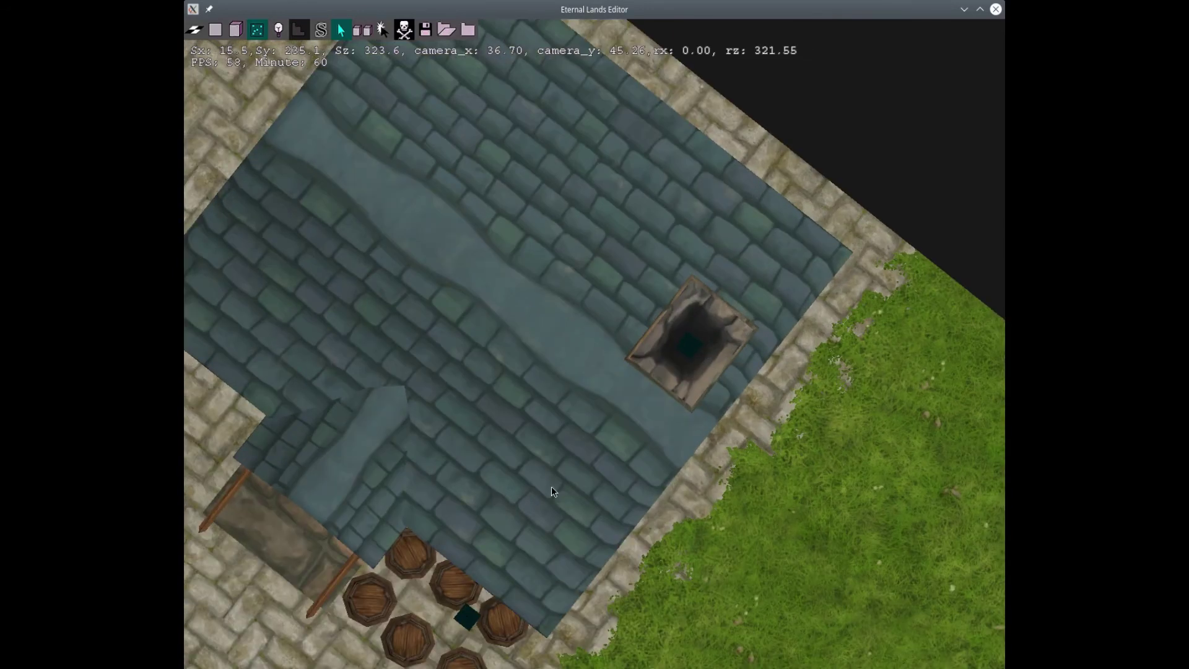
scroll(553, 485, "down", 6)
middle_click_drag(824, 146, 474, 348)
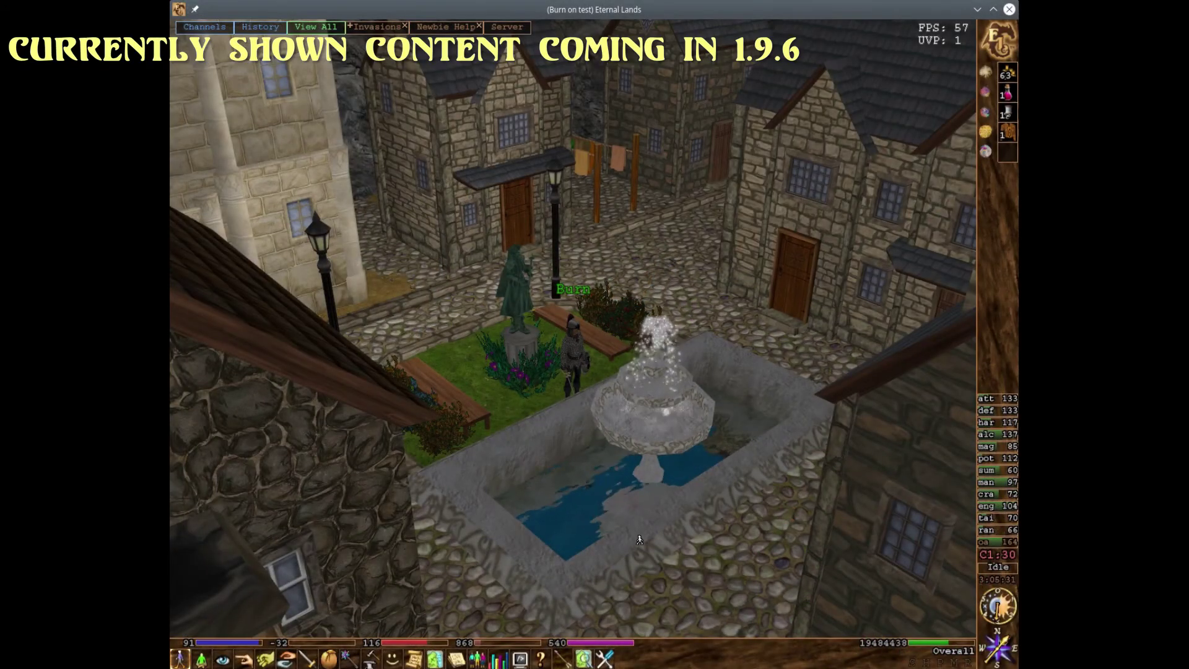
Step: In the Eternal Lands client, view the fountain's sparkling water and the small garden beside it from several angles
middle_click_drag(639, 540, 496, 290)
scroll(533, 336, "up", 5)
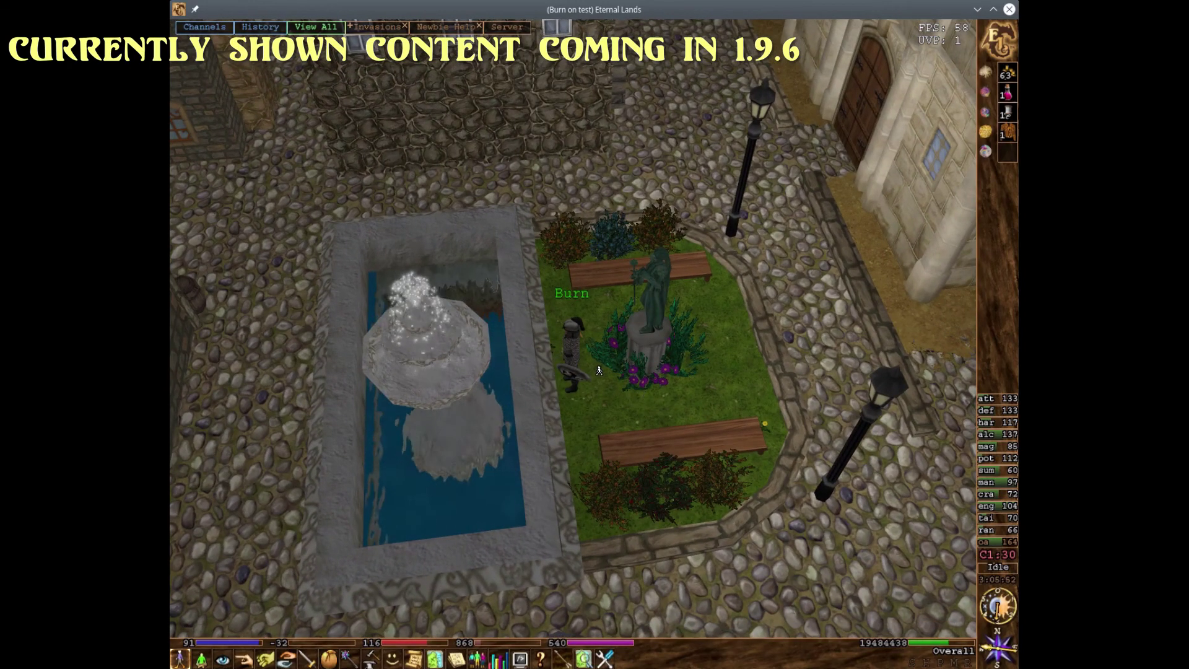
scroll(599, 371, "down", 1)
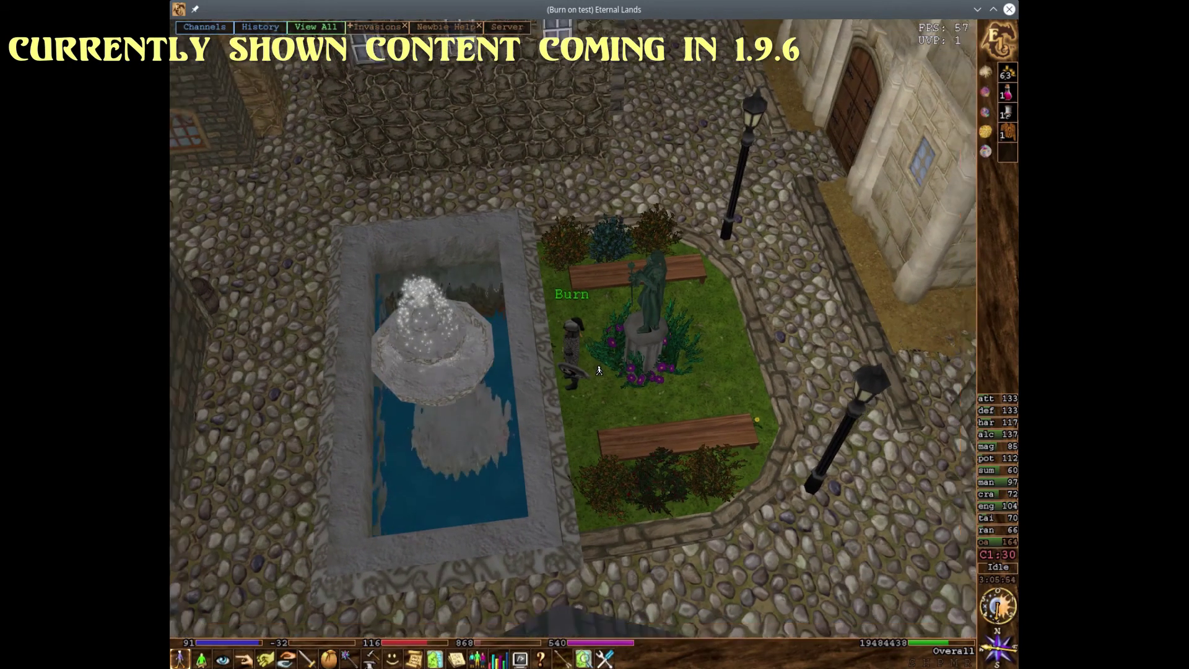
scroll(599, 370, "down", 4)
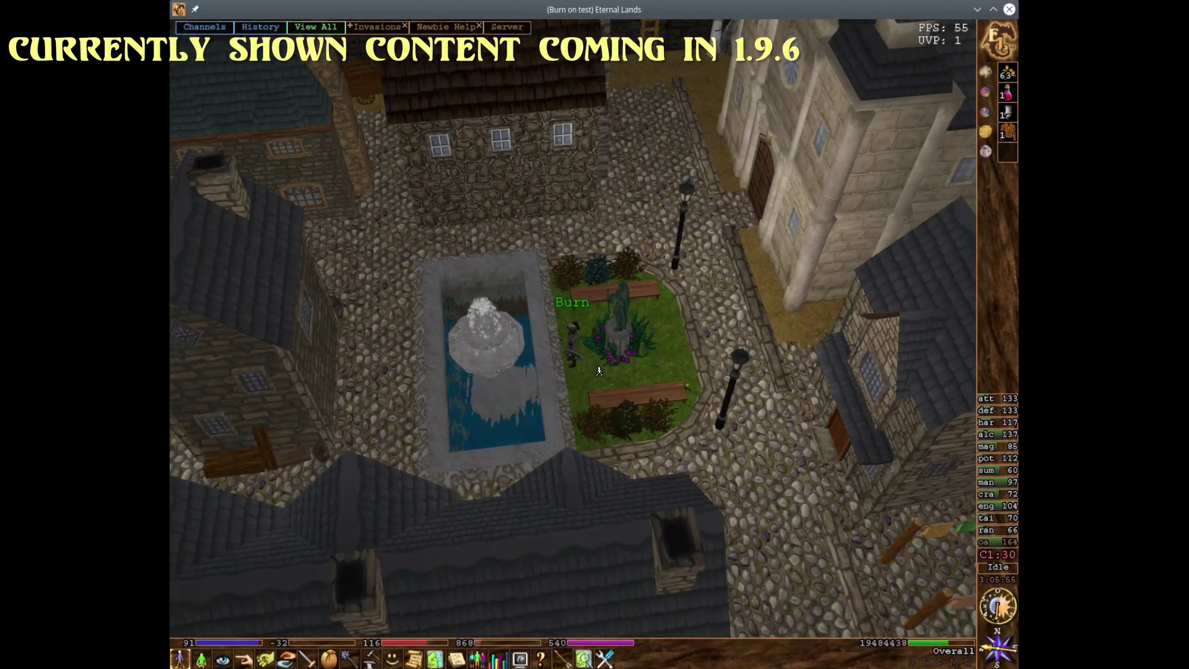
mouse_move(636, 374)
middle_mouse_down()
mouse_move(588, 273)
mouse_move(477, 227)
mouse_move(897, 199)
mouse_move(526, 231)
mouse_move(819, 212)
mouse_move(564, 227)
middle_mouse_up()
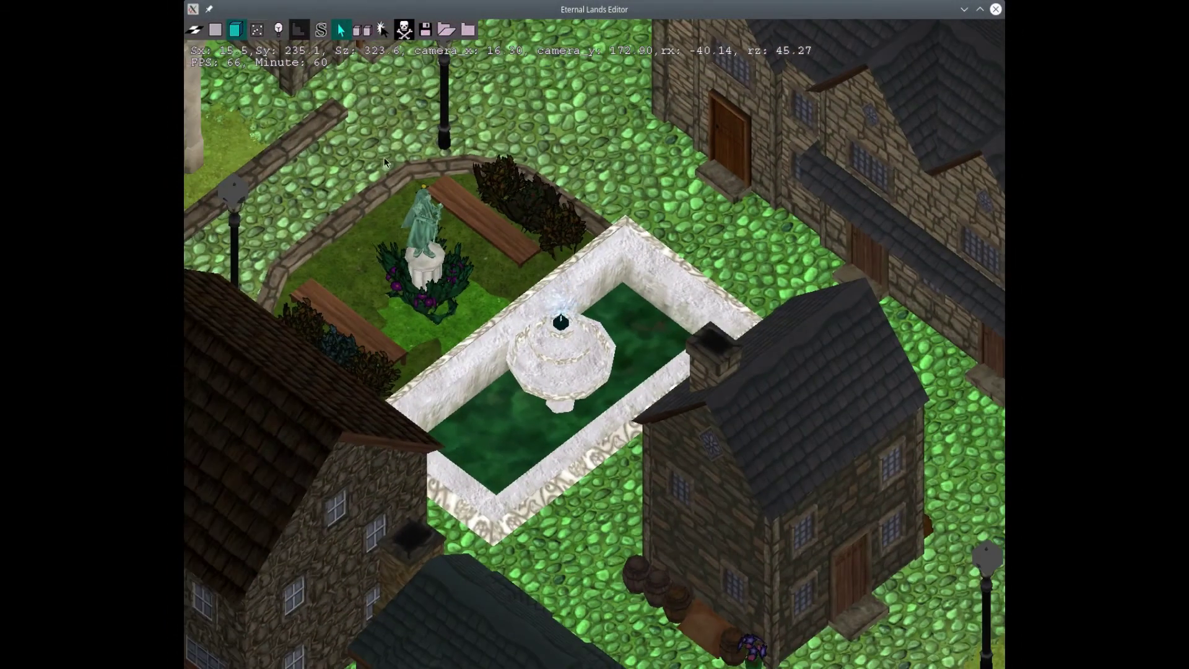
Step: In the Eternal Lands Editor, inspect the fountain's particle marker with the 3D objects hidden and shown
middle_click_drag(384, 162, 562, 294)
scroll(712, 318, "up", 2)
key("w")
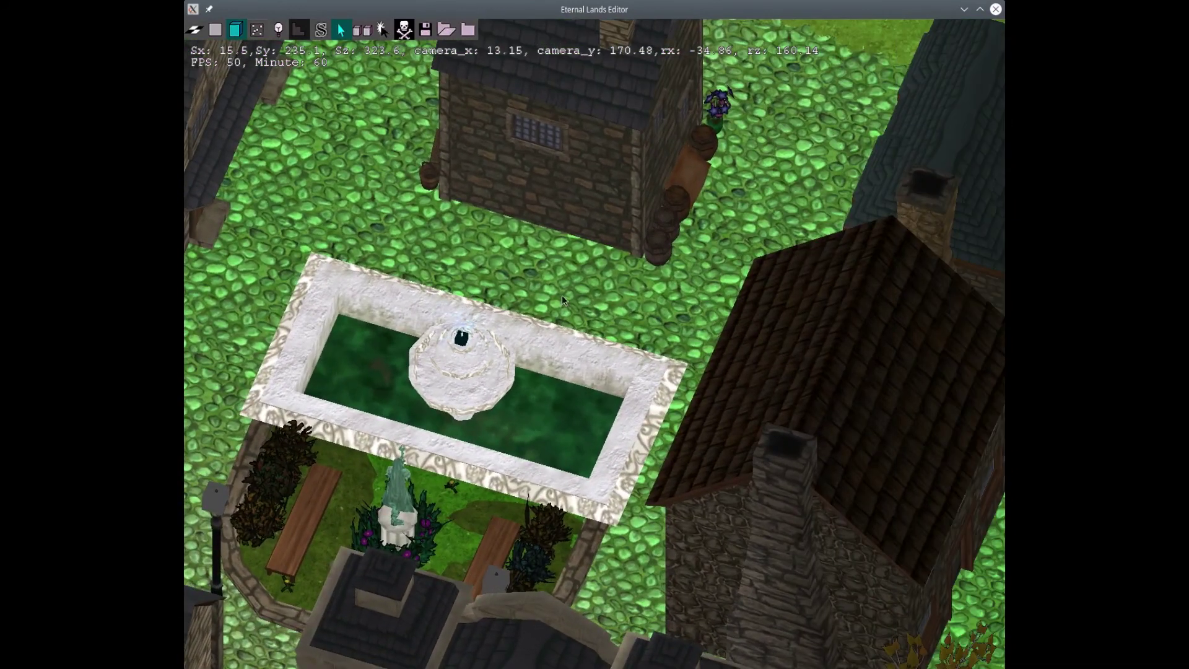
left_click(234, 34)
scroll(508, 276, "up", 6)
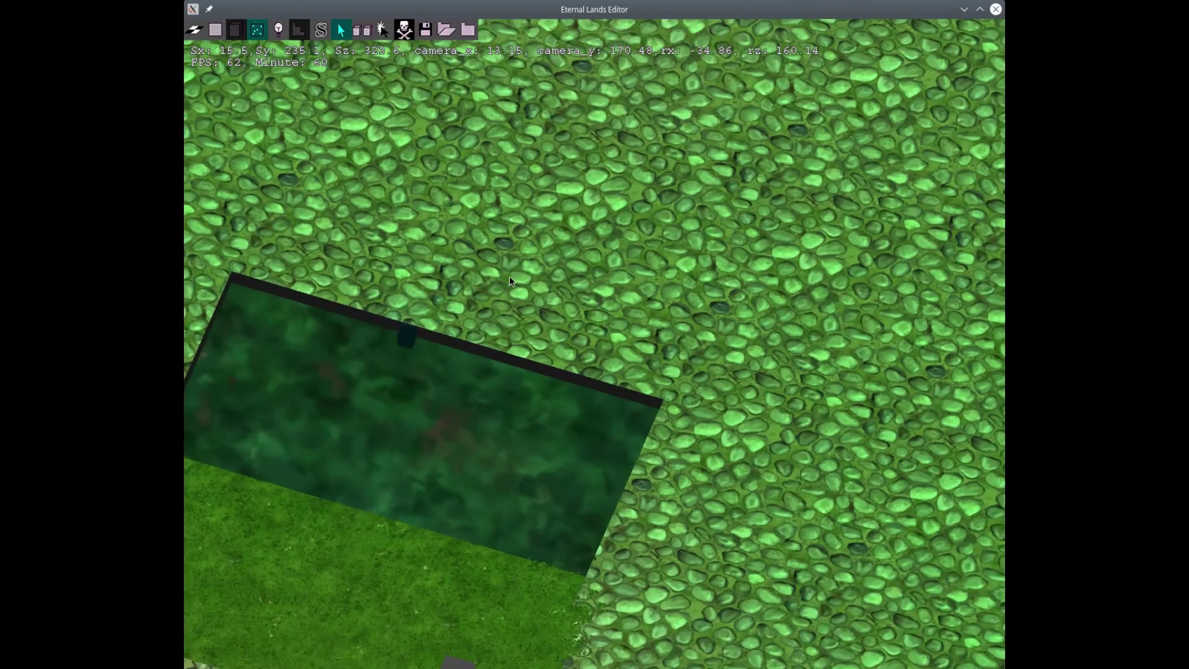
key("a")
middle_click_drag(338, 374, 650, 209)
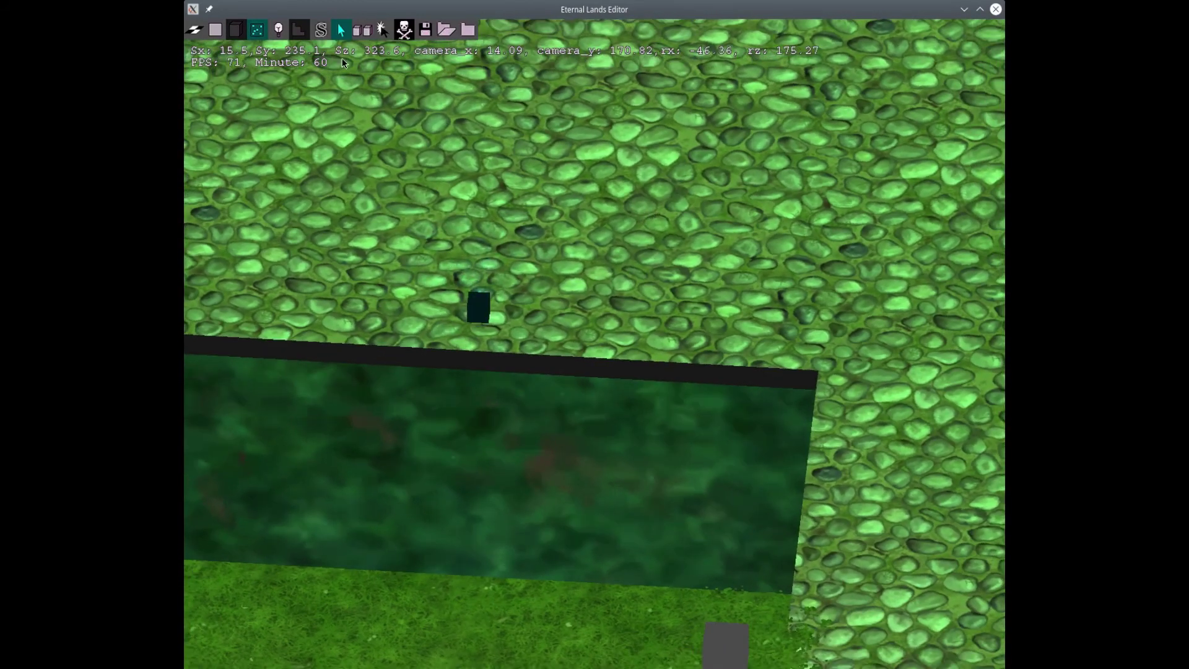
left_click(236, 29)
scroll(508, 273, "down", 5)
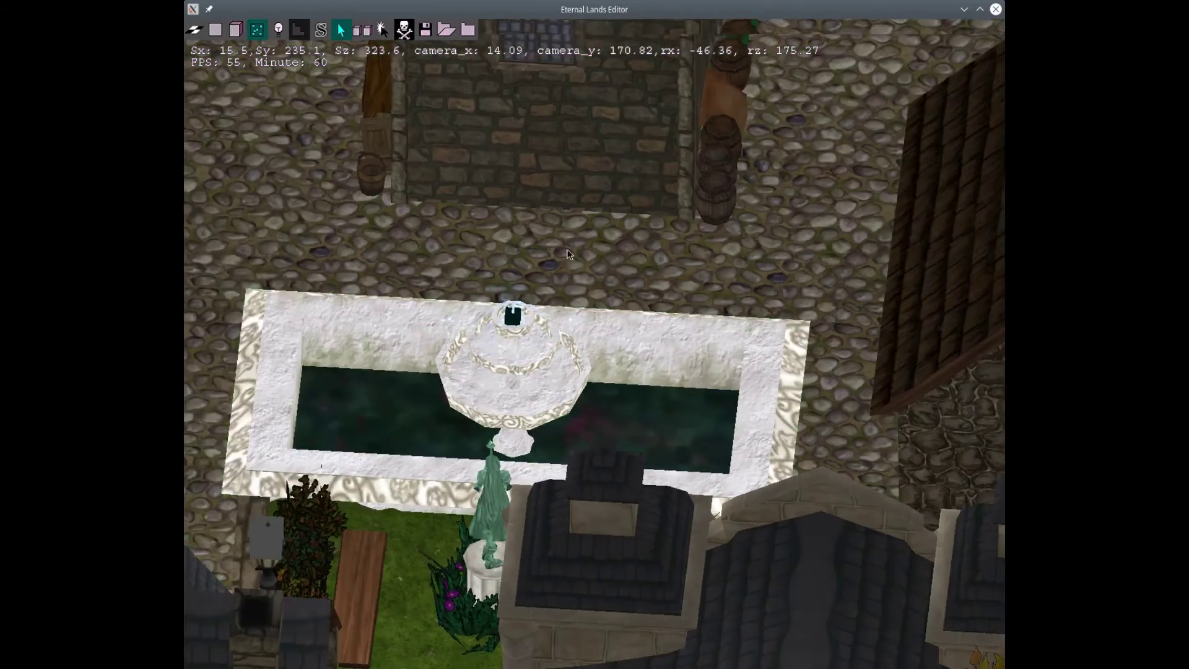
key("Up")
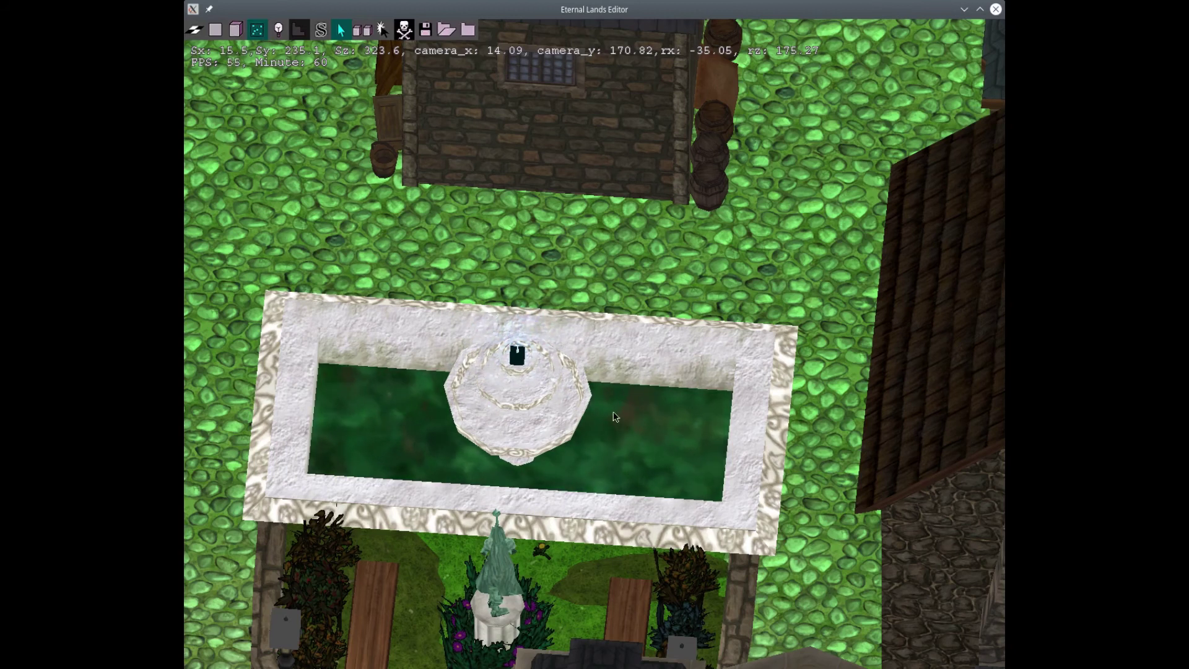
scroll(622, 408, "down", 2)
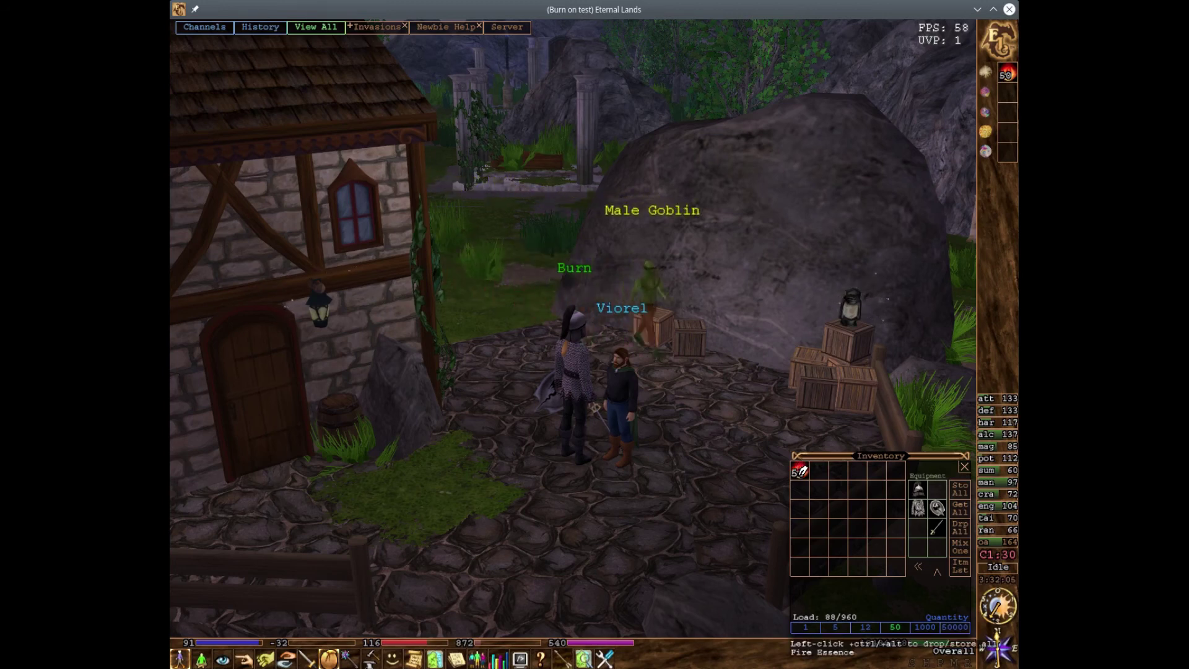
Step: In the Eternal Lands client, drop the 50 Fire Essences into a bag on the ground and take them all back, twice
left_click(800, 470)
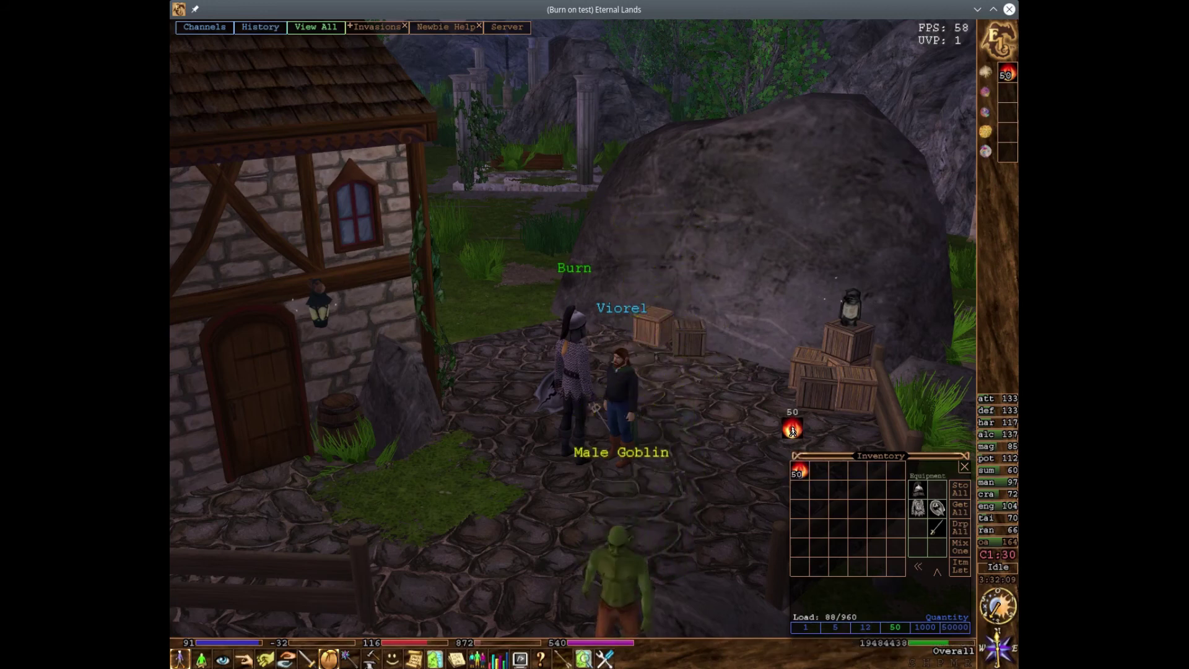
left_click(793, 434)
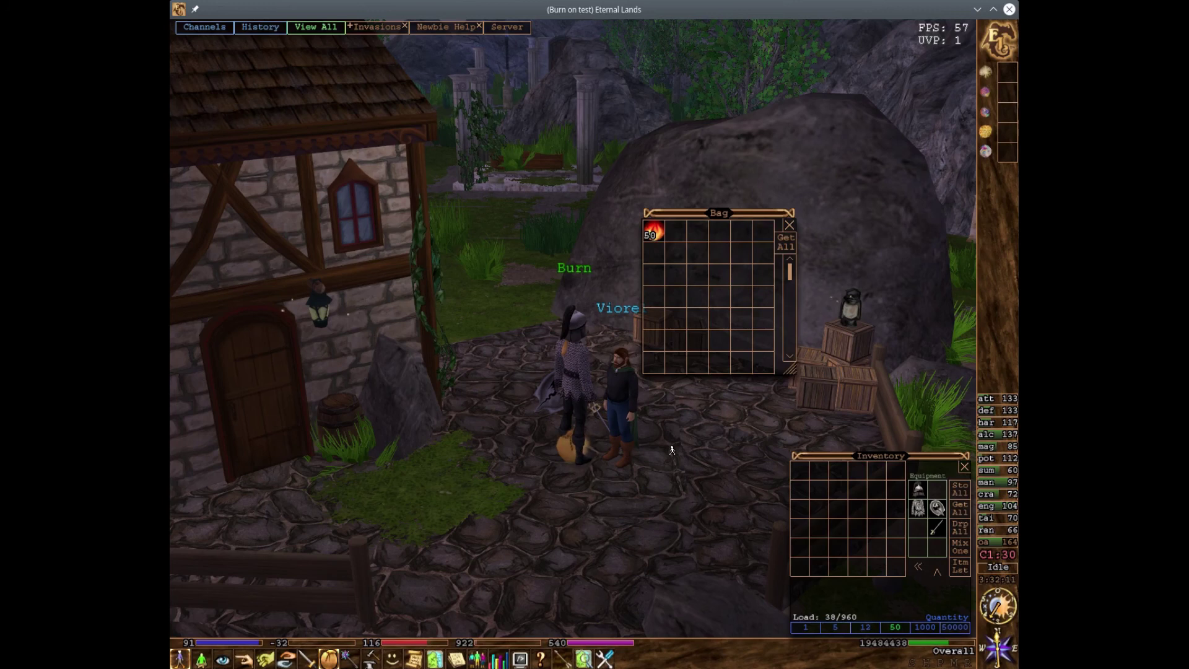
left_click(780, 245)
left_click(795, 425)
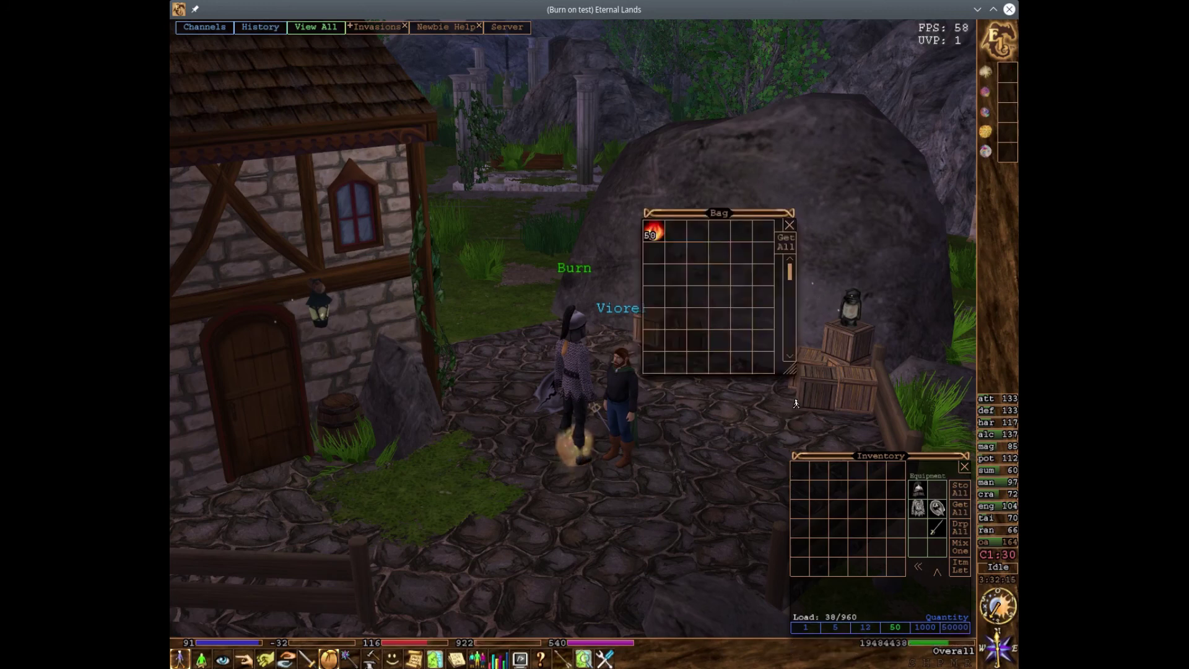
left_click(787, 246)
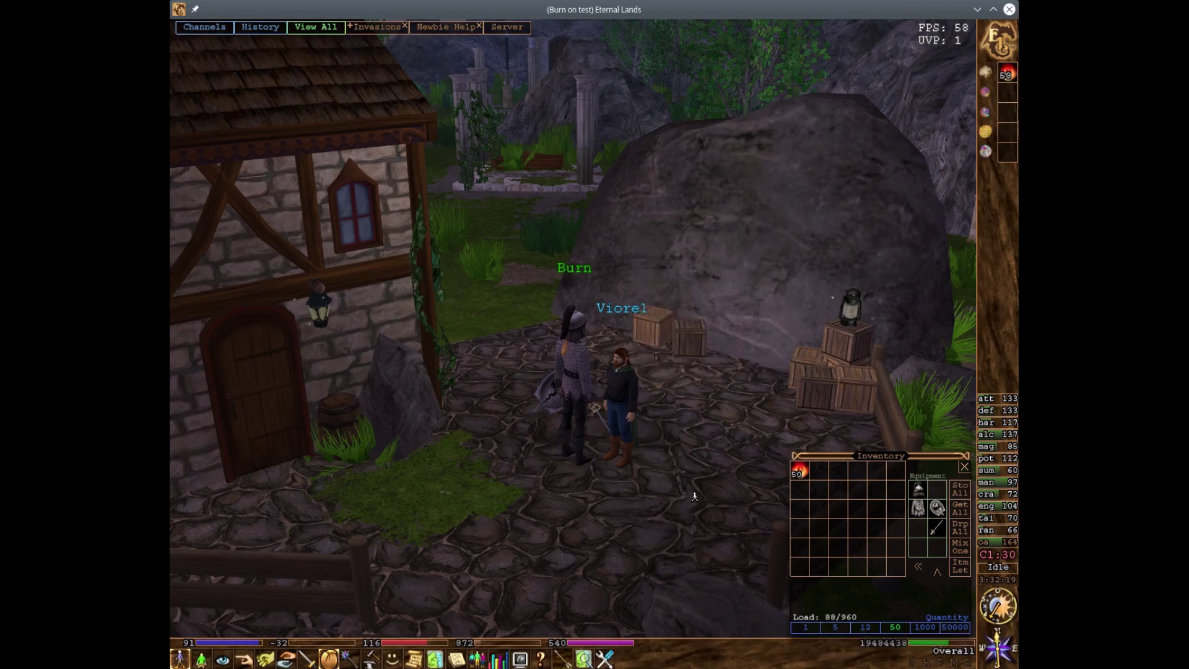
Step: View the timber-framed house, its lanterns and the surrounding rocky area from farther away and from several angles
scroll(694, 497, "down", 3)
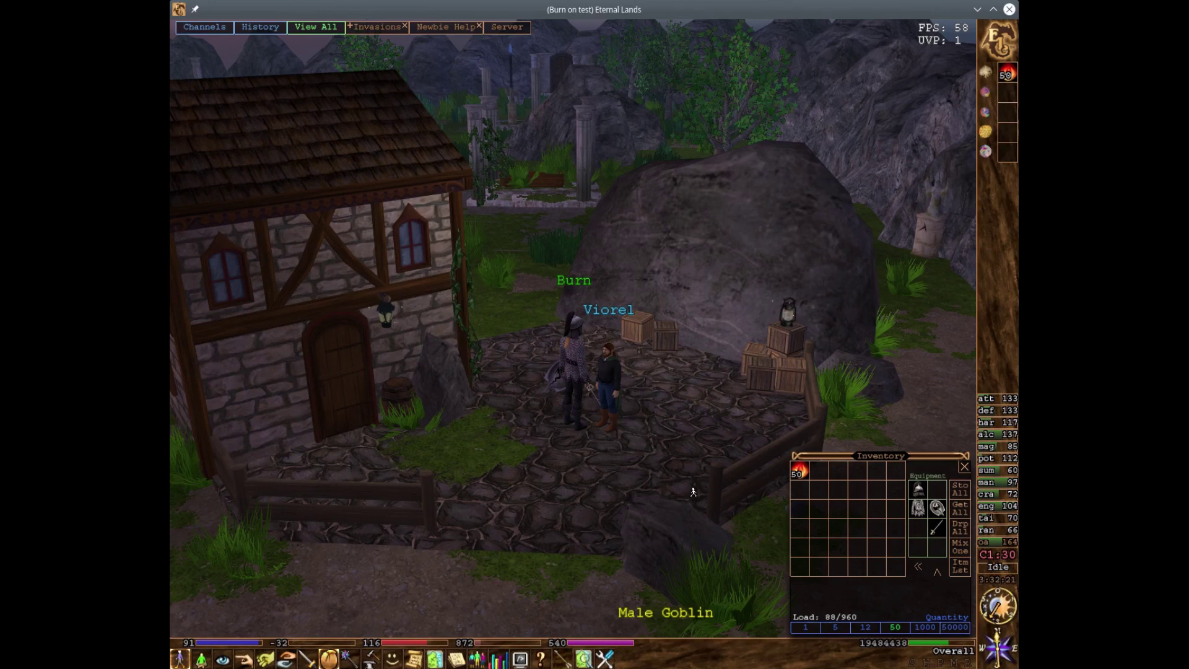
scroll(698, 362, "down", 5)
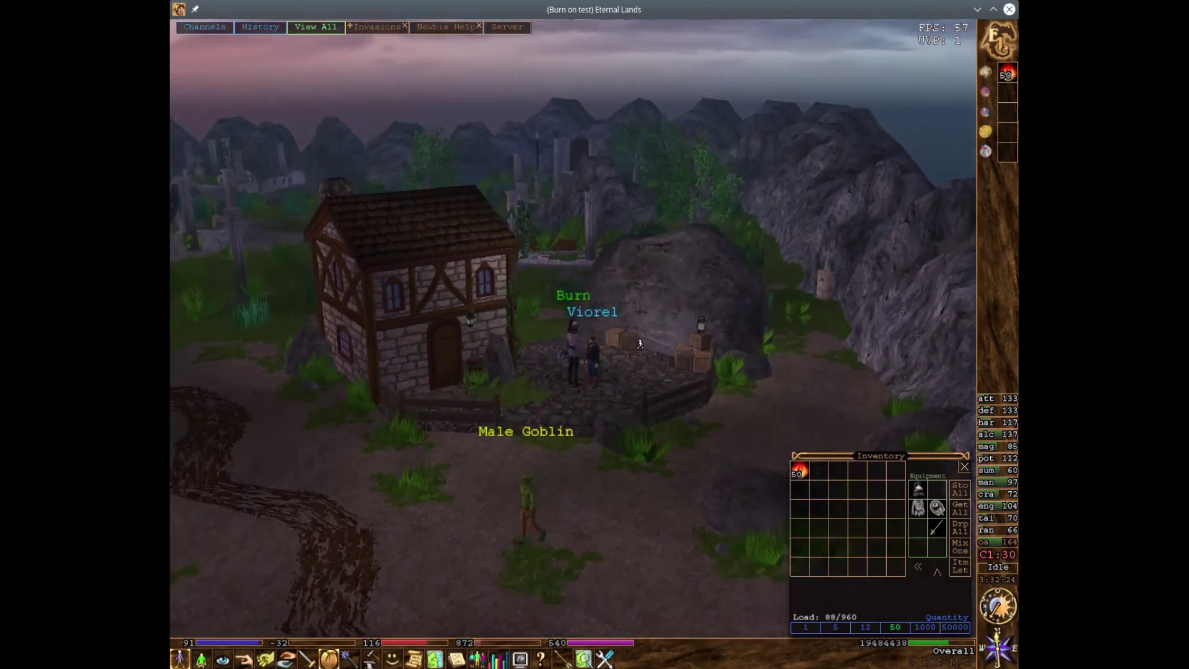
middle_click_drag(640, 343, 609, 287)
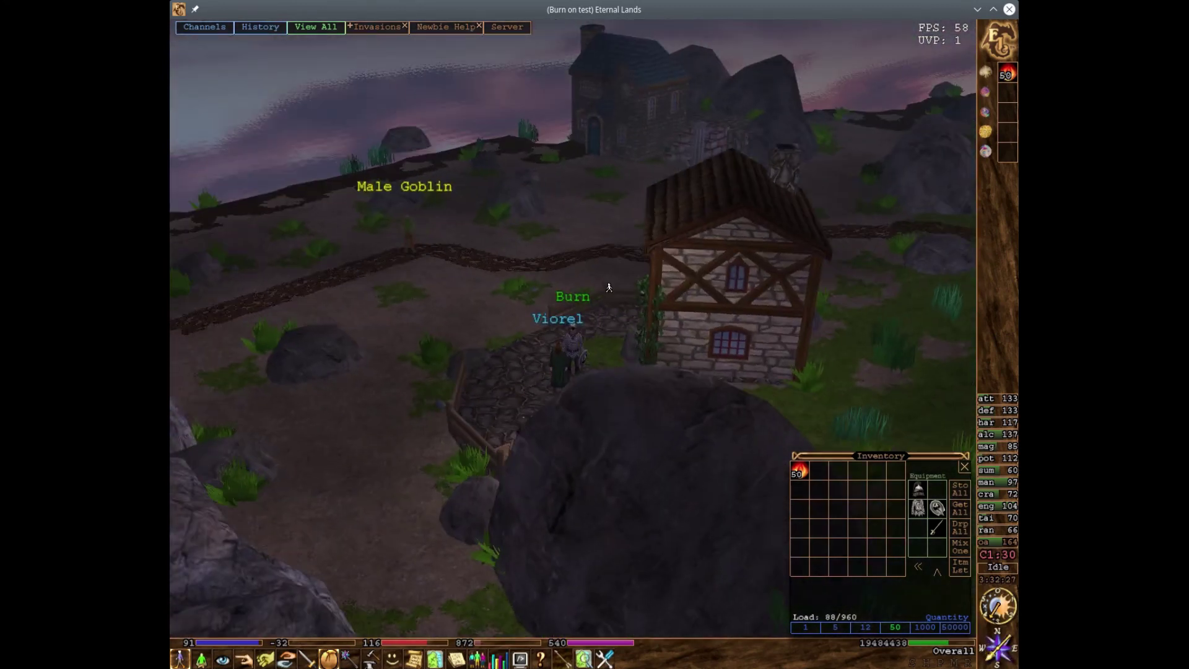
middle_click_drag(414, 311, 579, 387)
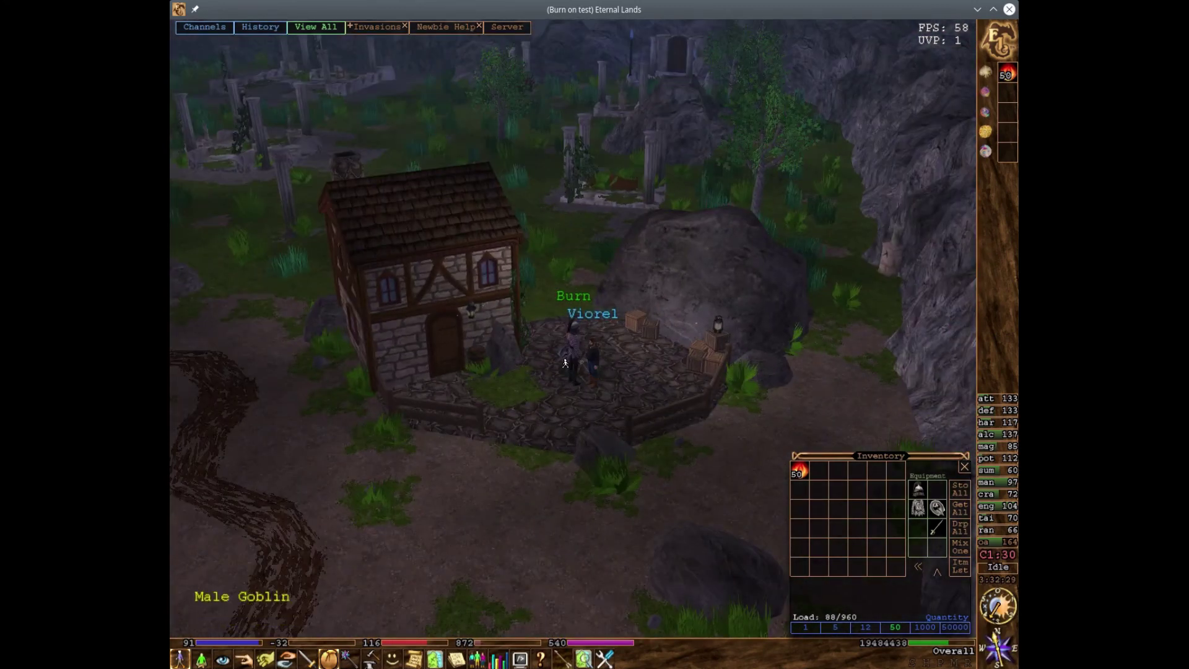
Step: Open the storage through the character standing beside the timber-framed house and list its Essences category
left_click(594, 365)
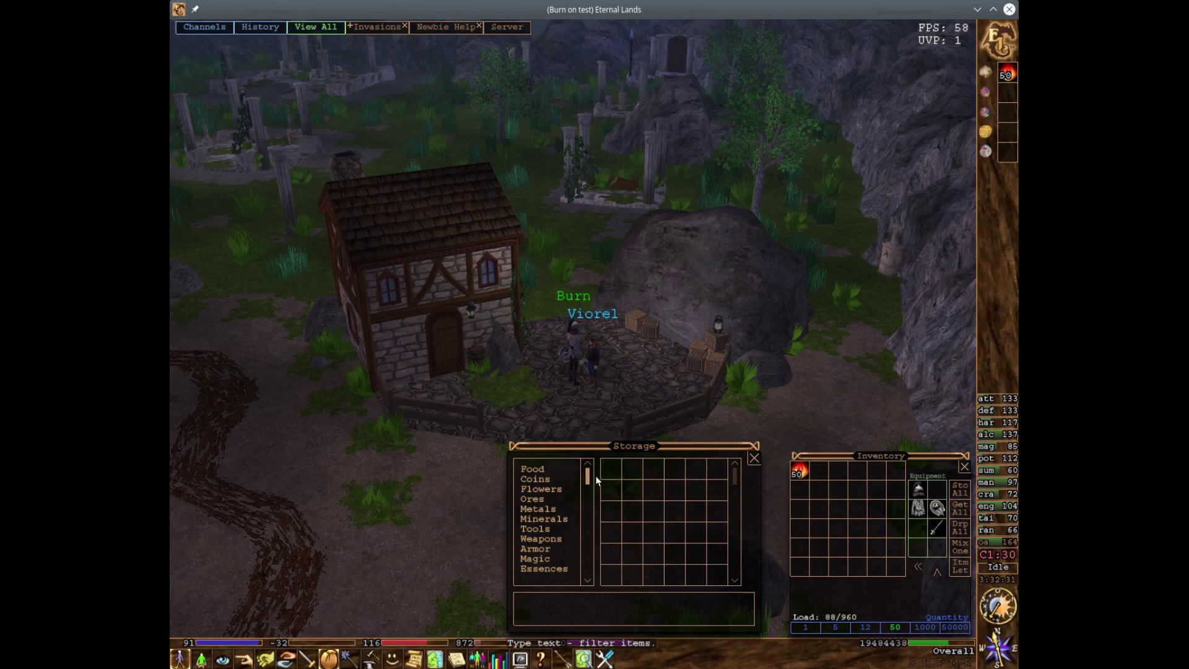
left_click(551, 538)
left_click(544, 568)
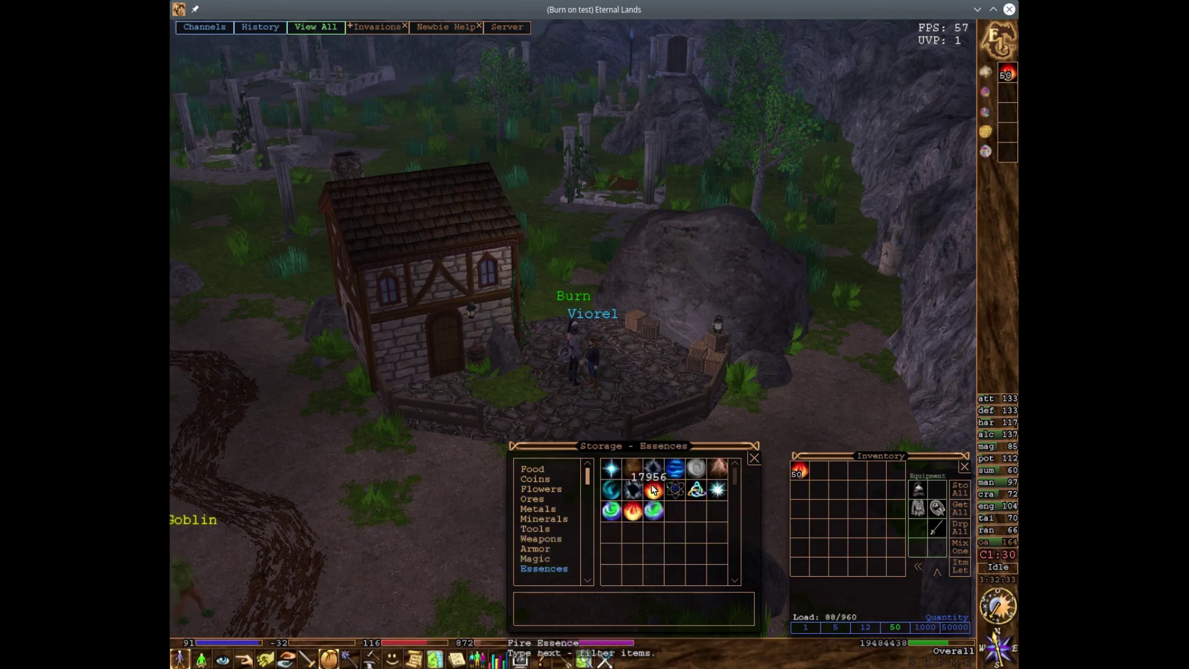
Step: Withdraw 10 volcano-shaped essences, 2 blue crescent essences and 2 dark atom-like essences into the inventory, then close the storage
left_click(718, 469)
left_click(835, 626)
double_click(834, 551)
left_click(805, 626)
double_click(612, 489)
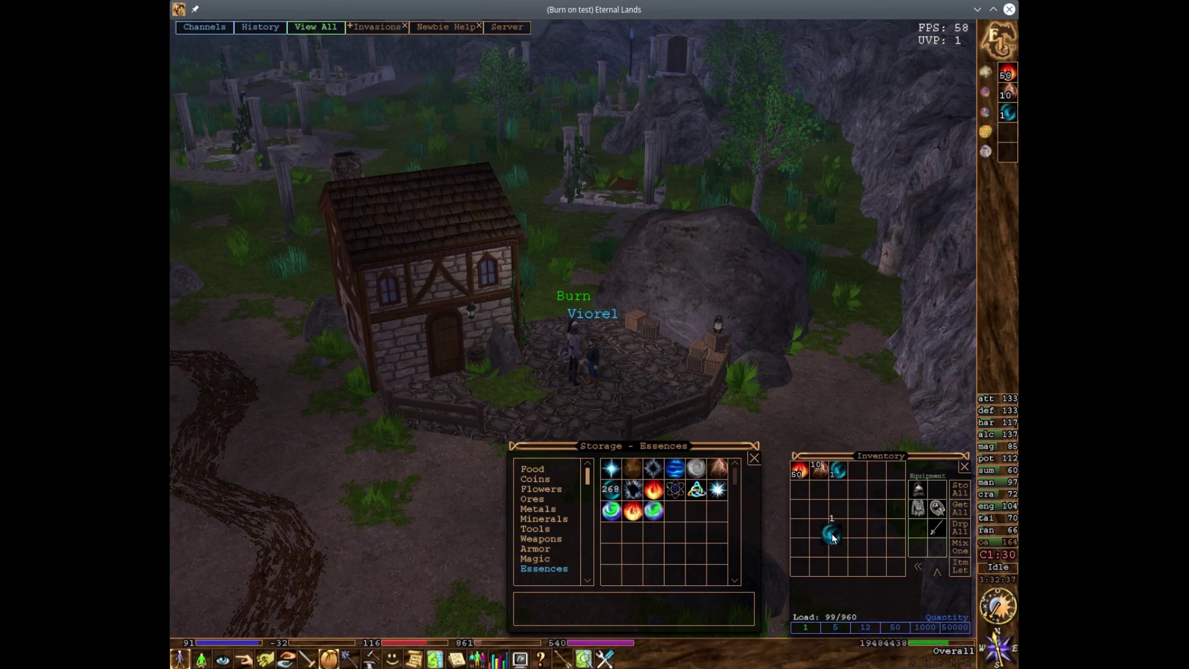
left_click(668, 496)
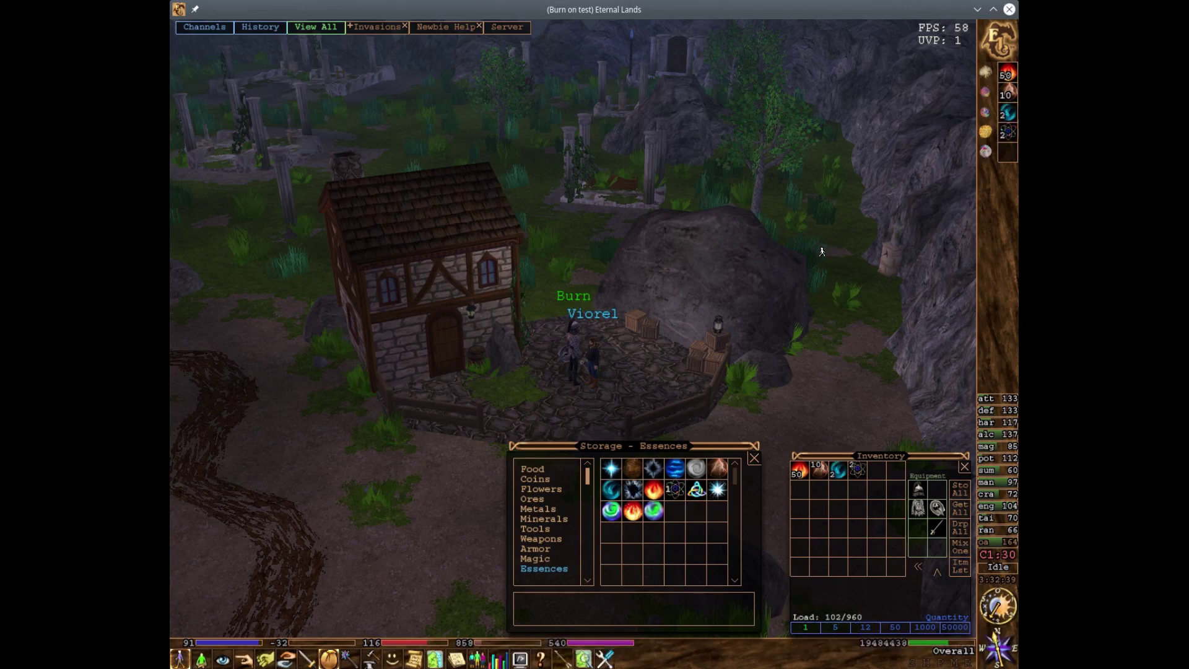
left_click(753, 458)
Step: Cast the Teleport to Portal Room spell from the paved yard beside the house
middle_click_drag(759, 329, 964, 111)
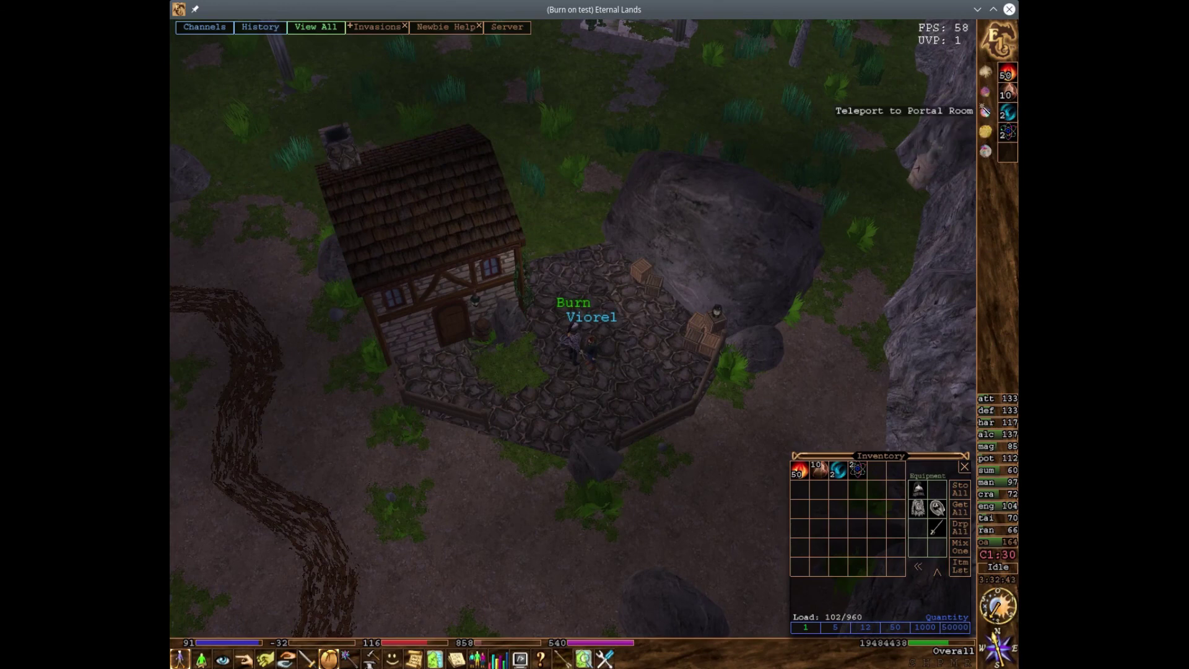
left_click(985, 111)
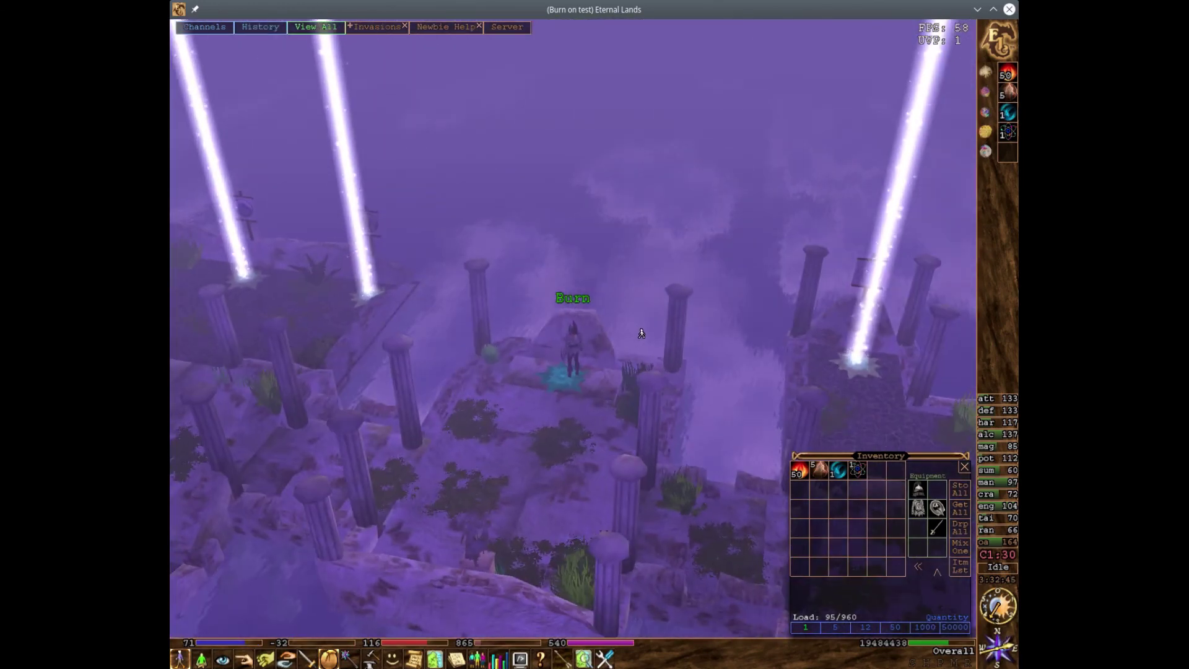
Step: Turn the Portal Room view toward the rows of light beams and teleport the character to a nearby spot on the stone platform
middle_click_drag(651, 329, 366, 331)
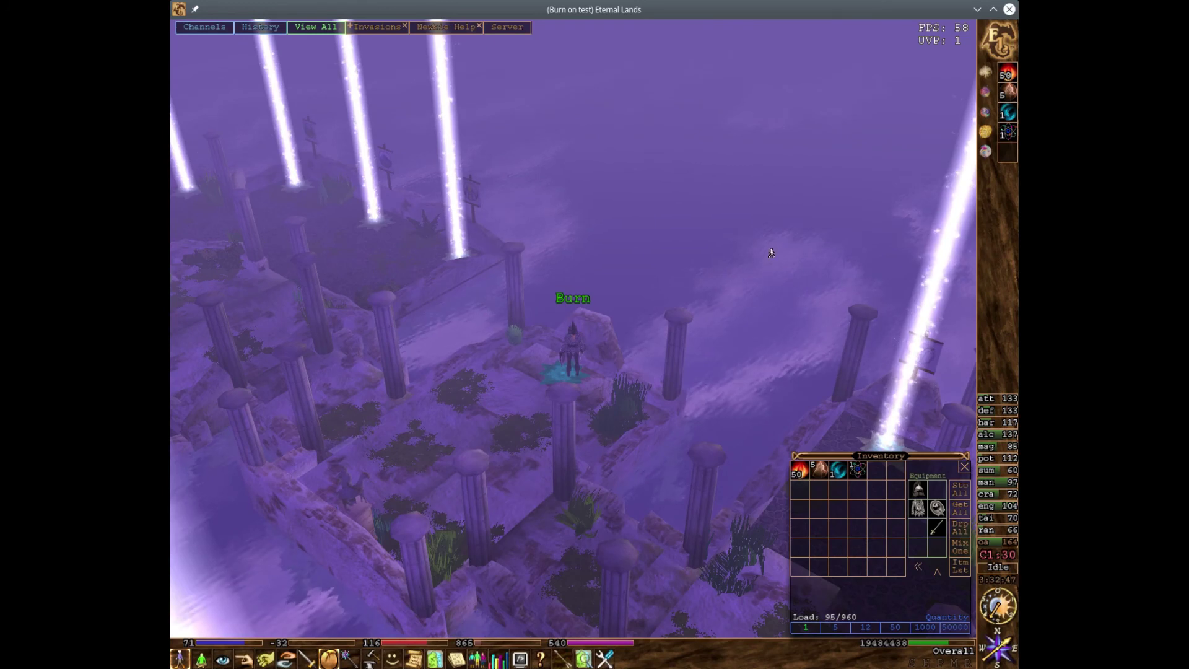
middle_click_drag(769, 249, 498, 374)
key("Left")
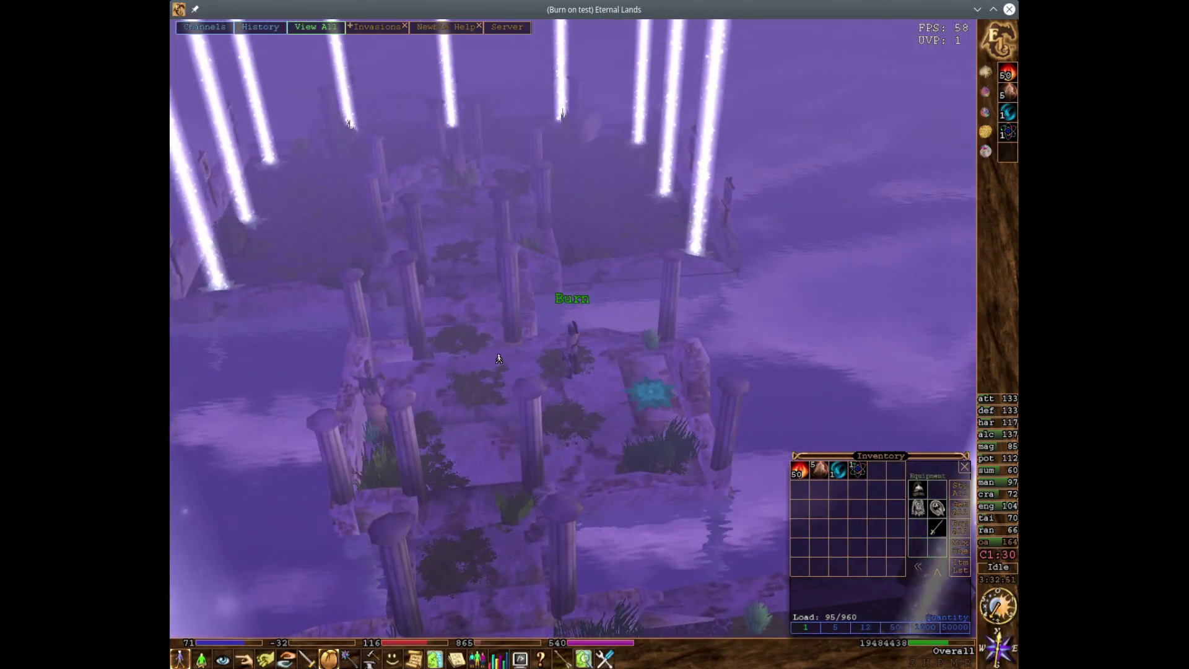
left_click(993, 93)
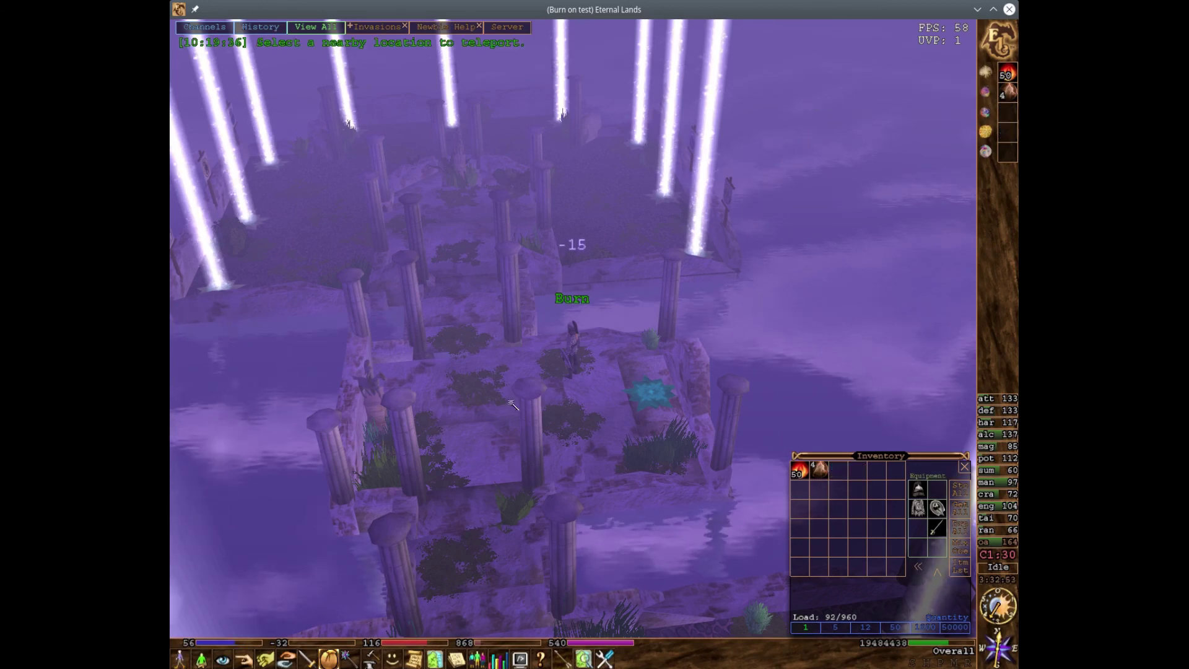
left_click(581, 247)
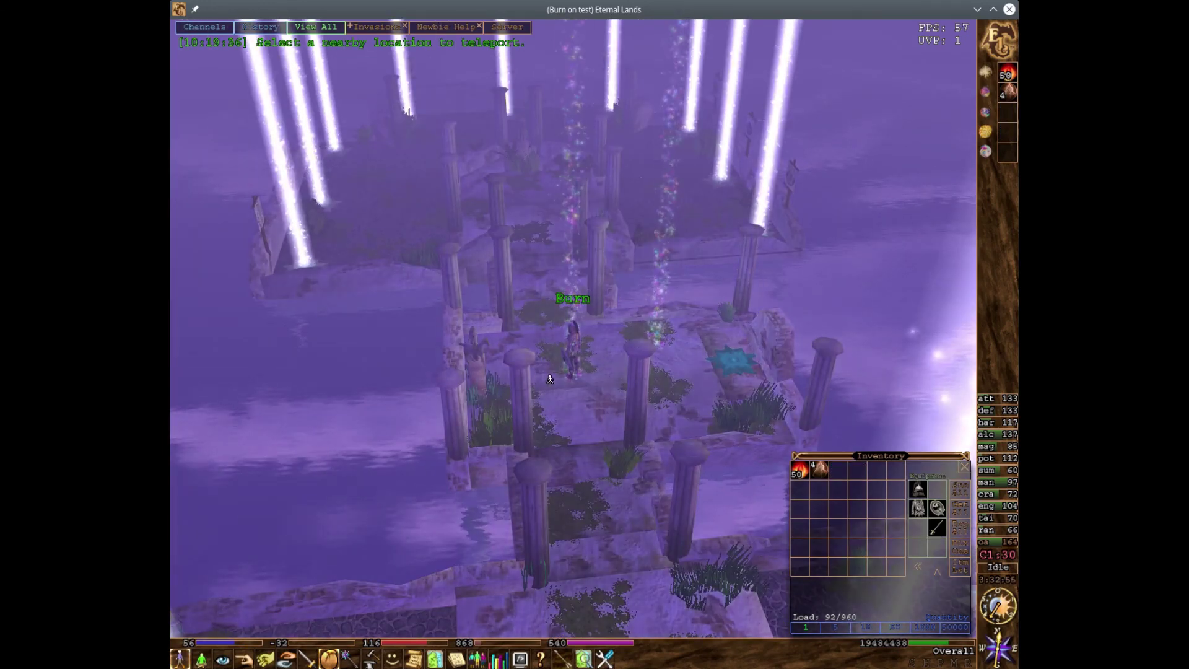